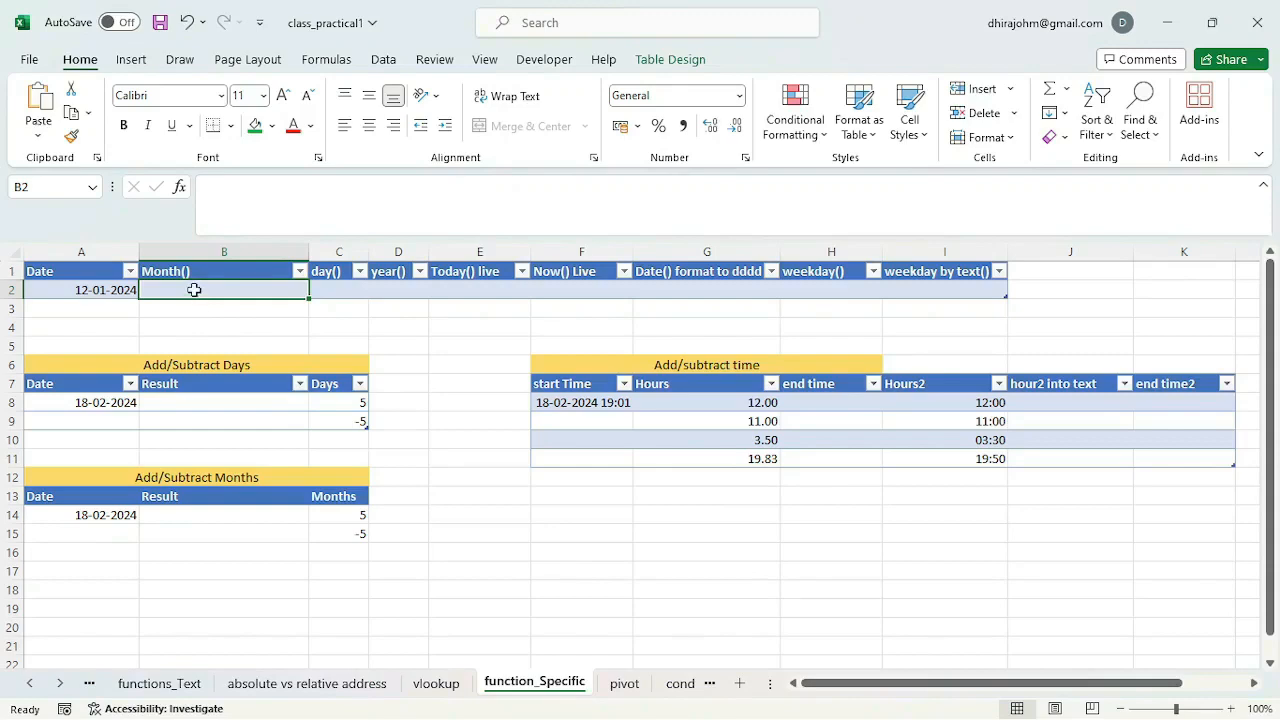
# - Enter a MONTH formula in B2 that extracts the month from the date in A2
pyautogui.write('=mon')
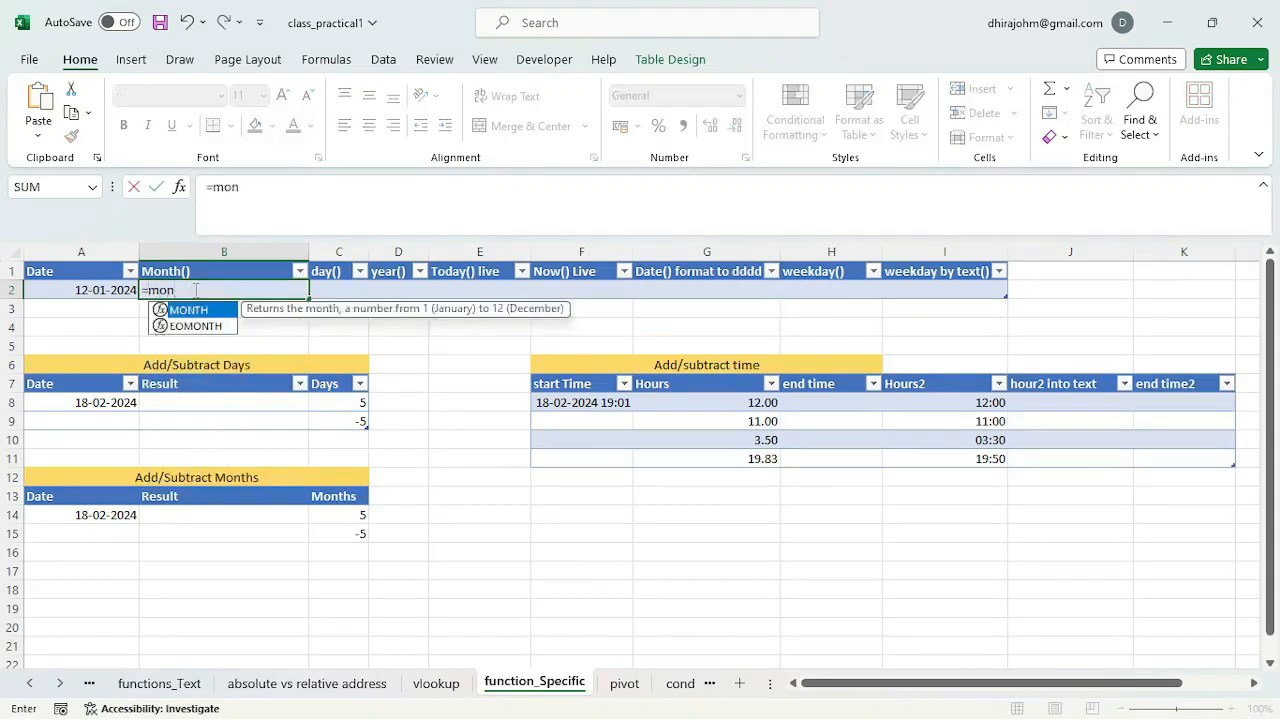
pyautogui.press('Tab')
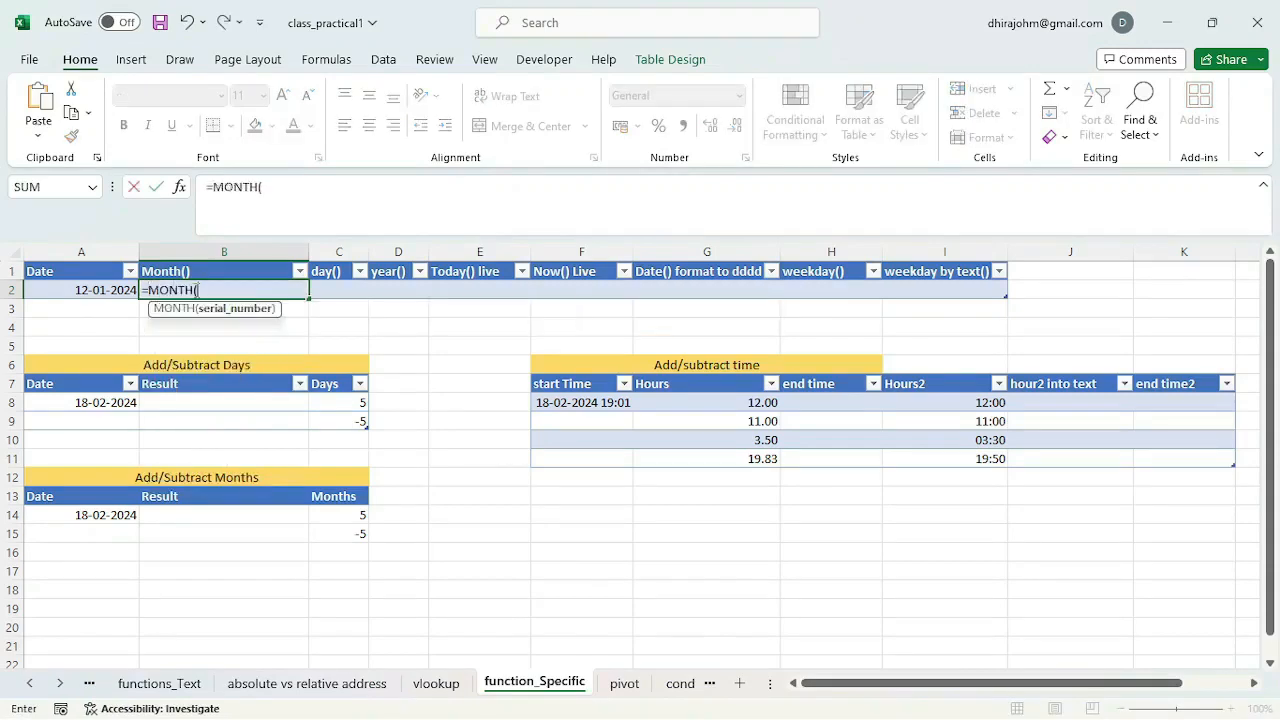
pyautogui.click(110, 289)
pyautogui.write(')')
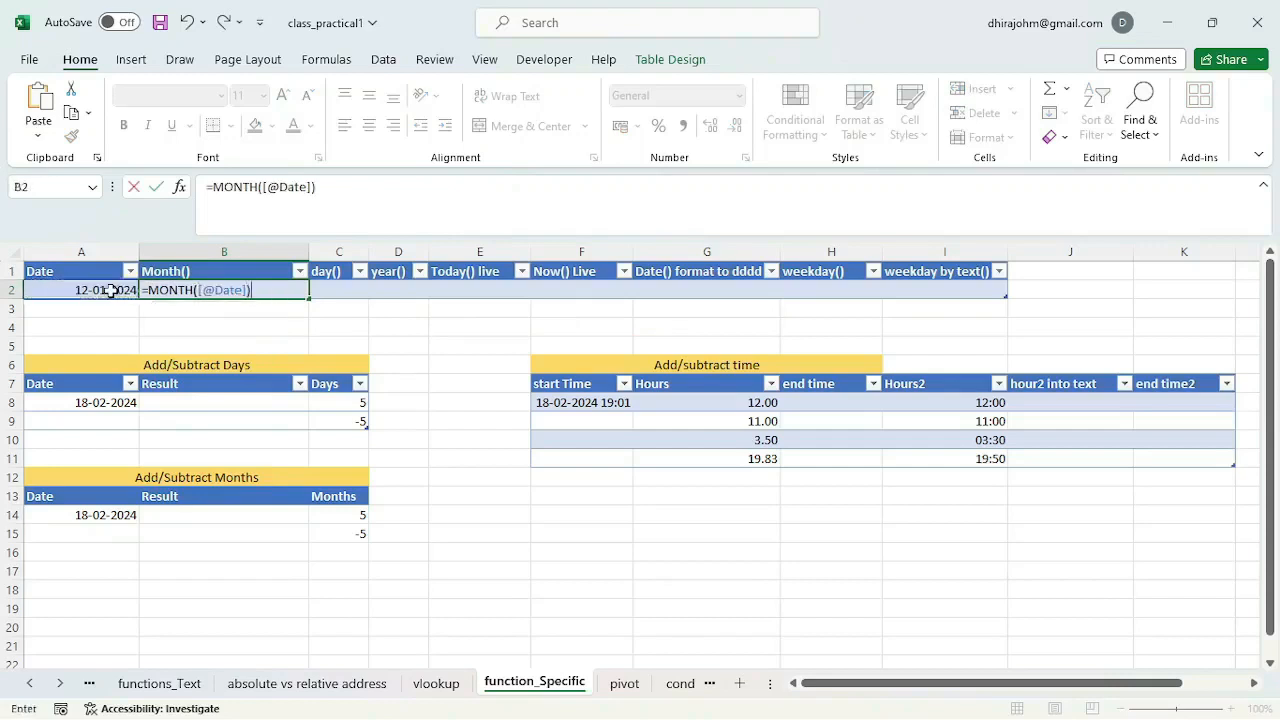
pyautogui.press('Return')
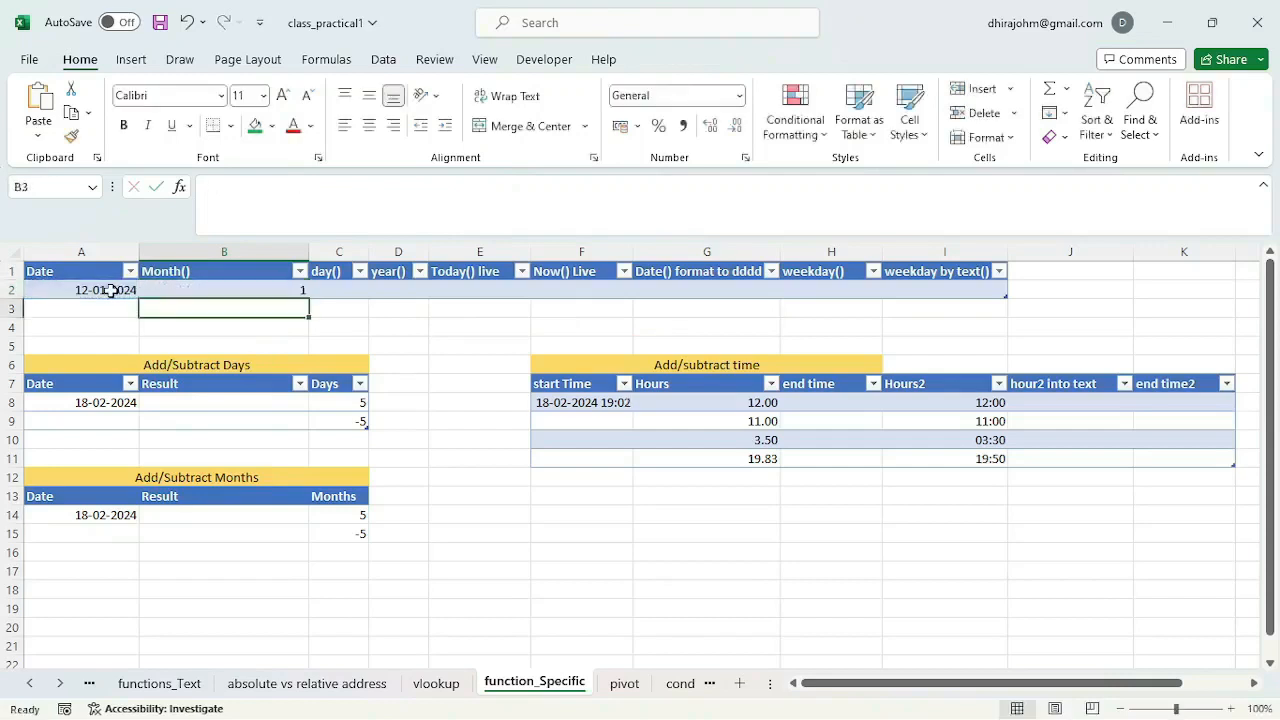
# - Apply the custom number format mmmm to the MONTH result in B2
pyautogui.click(281, 289)
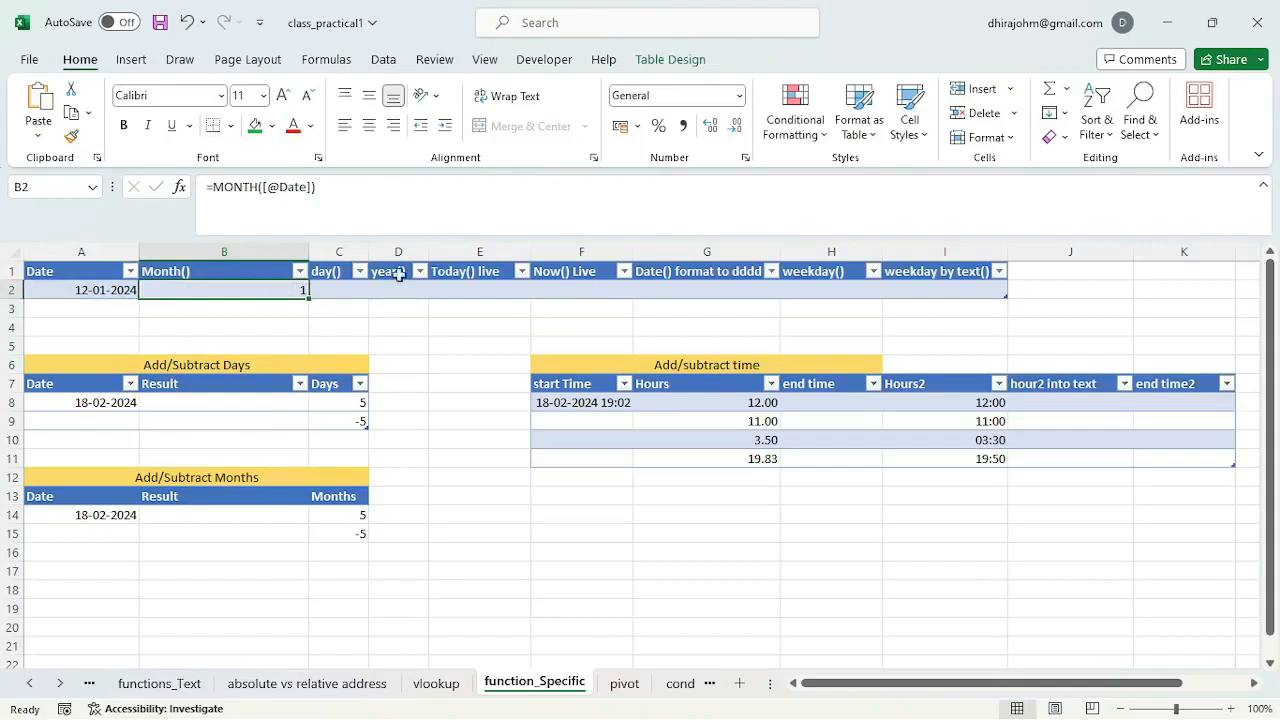
pyautogui.click(1008, 140)
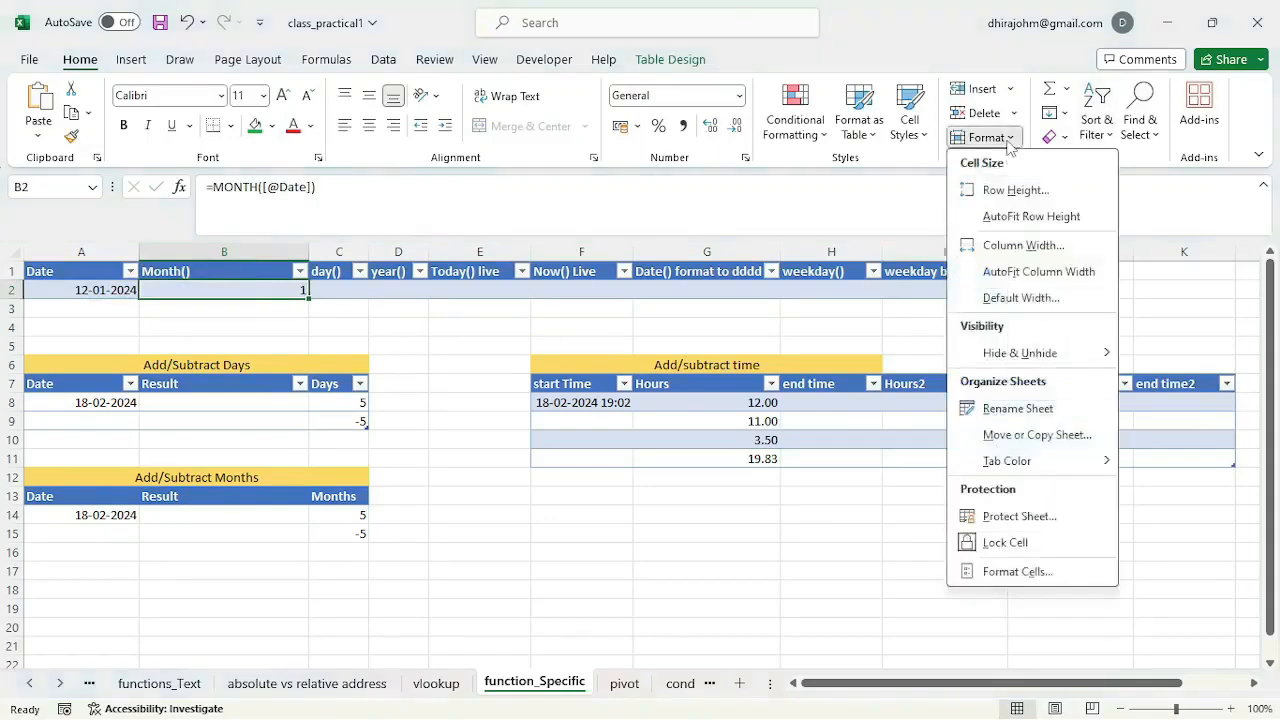
pyautogui.click(1015, 572)
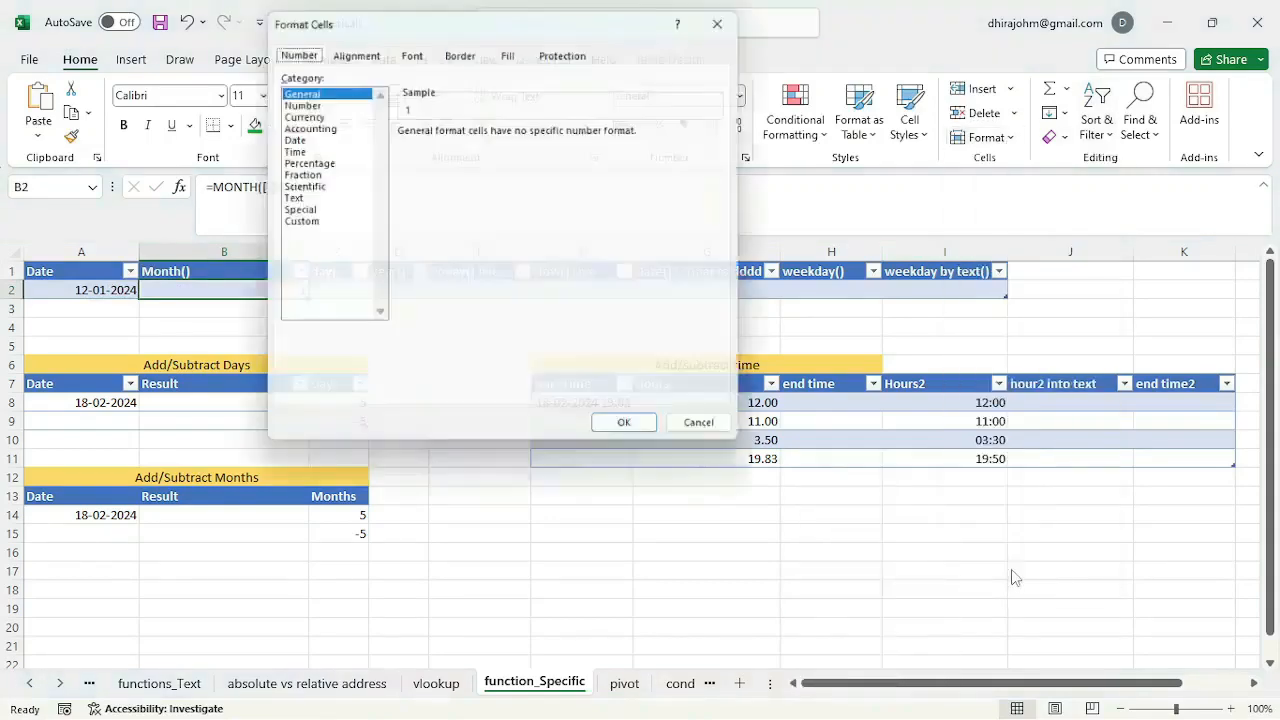
pyautogui.click(309, 223)
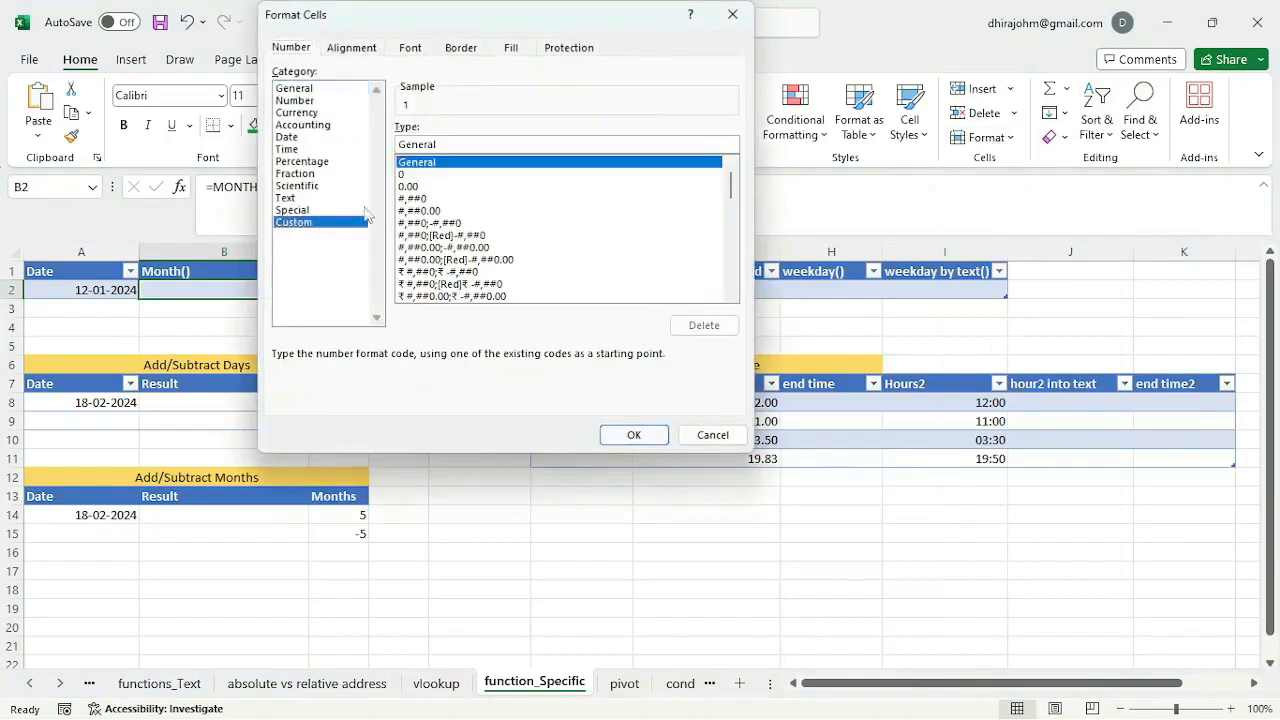
pyautogui.doubleClick(444, 145)
pyautogui.press('BackSpace')
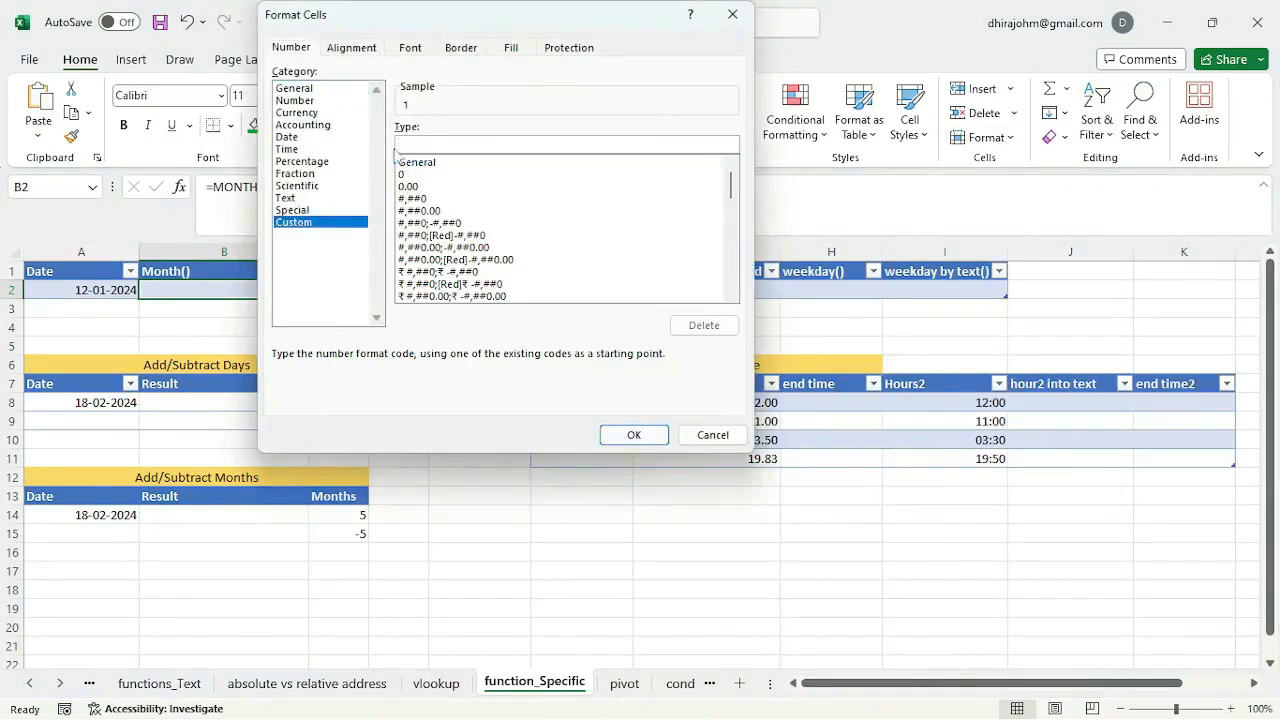
pyautogui.write('mmm')
pyautogui.write('m')
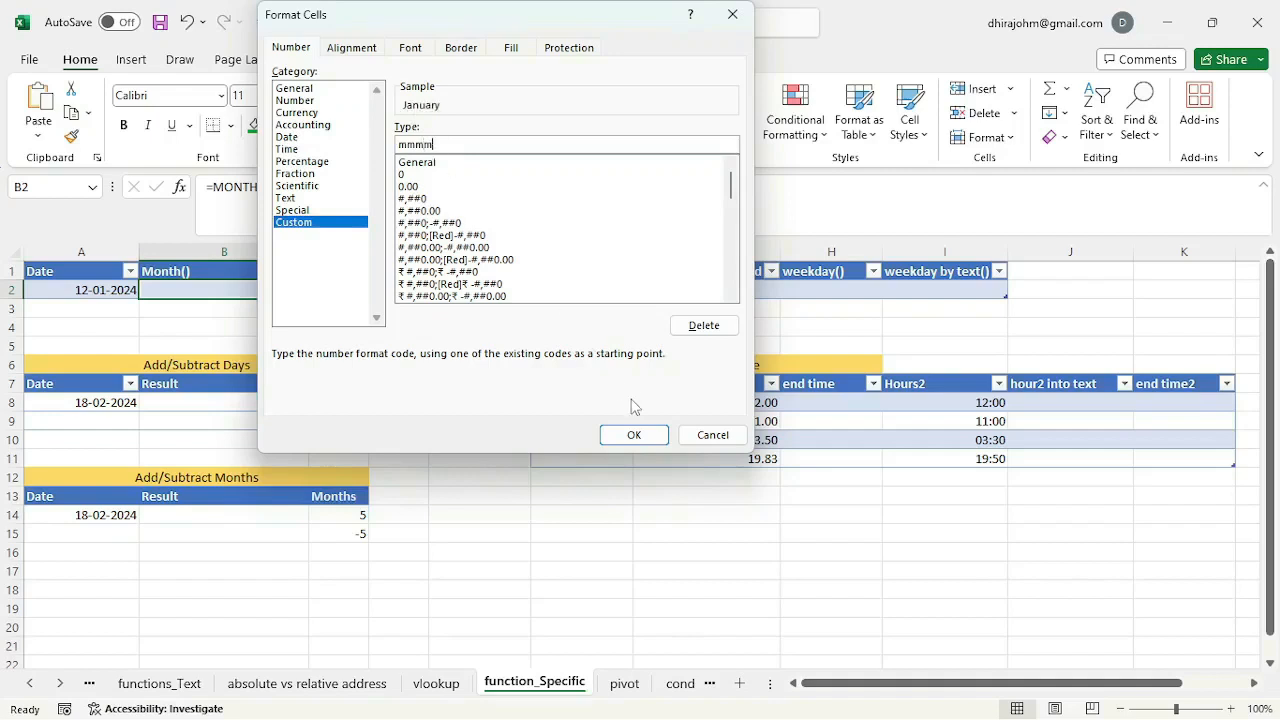
pyautogui.click(634, 436)
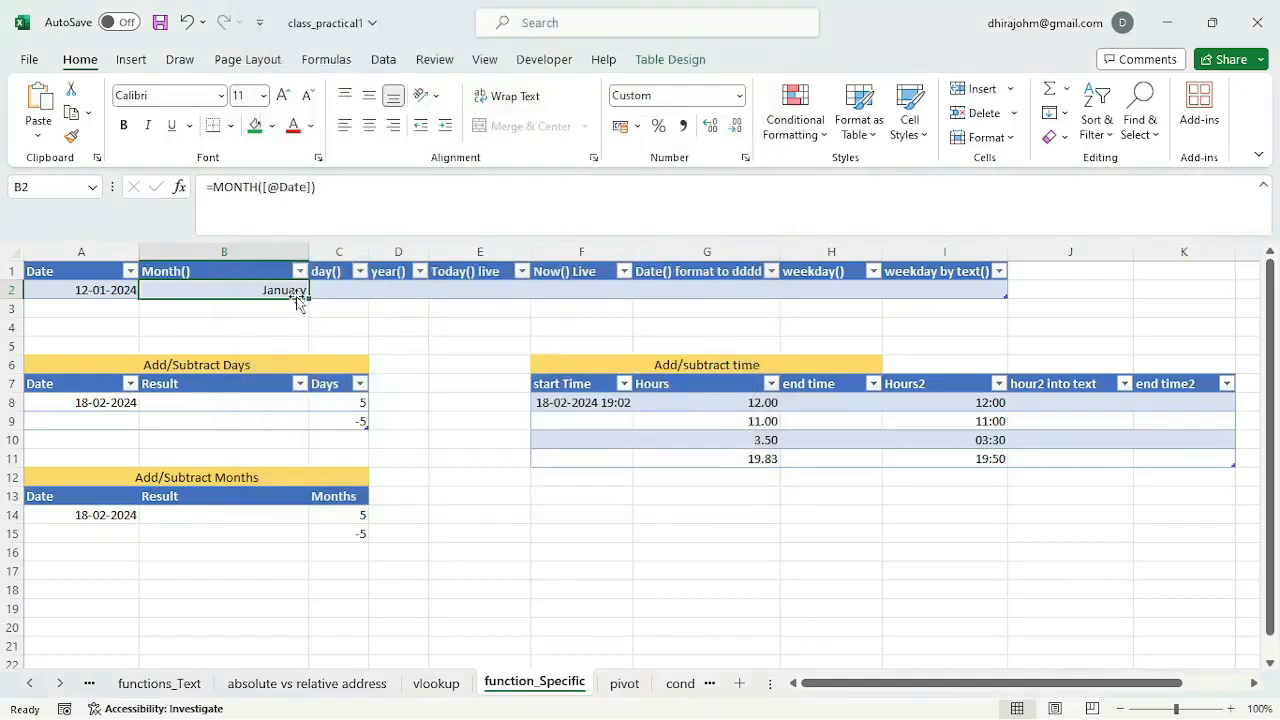
# - Enter a DAY formula in C2 that extracts the day from the date in A2
pyautogui.click(350, 291)
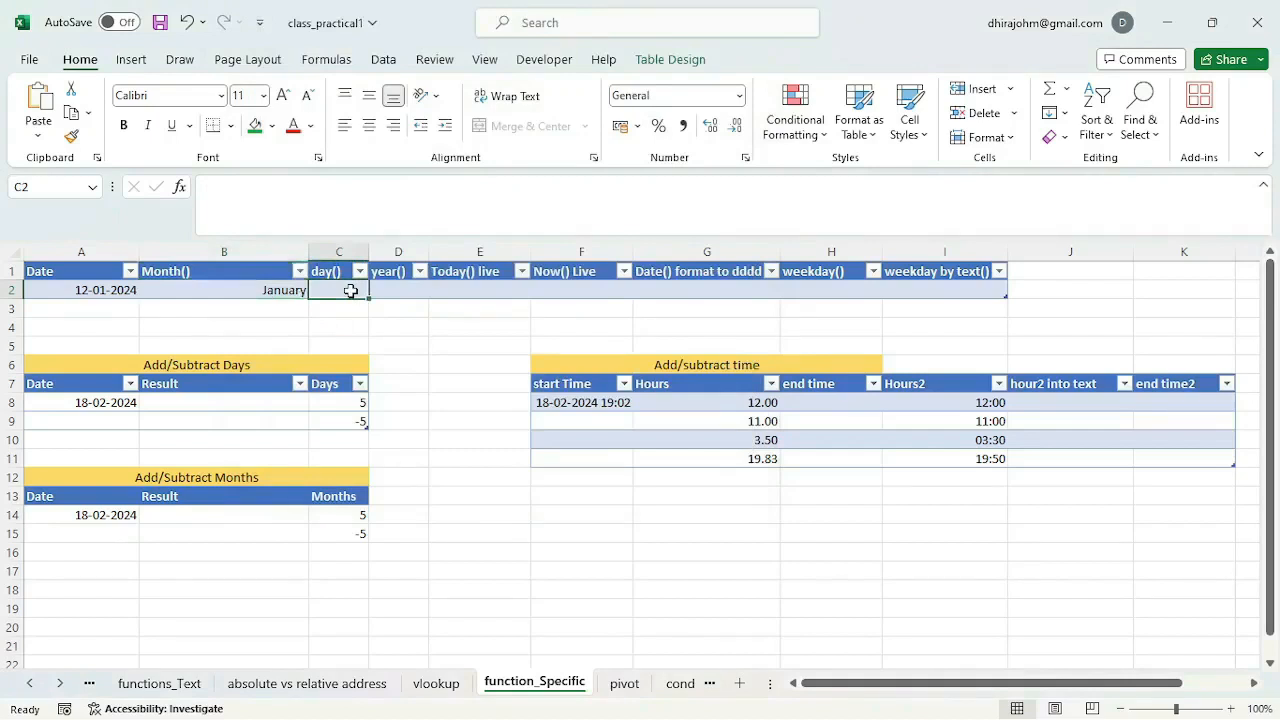
pyautogui.write('=day')
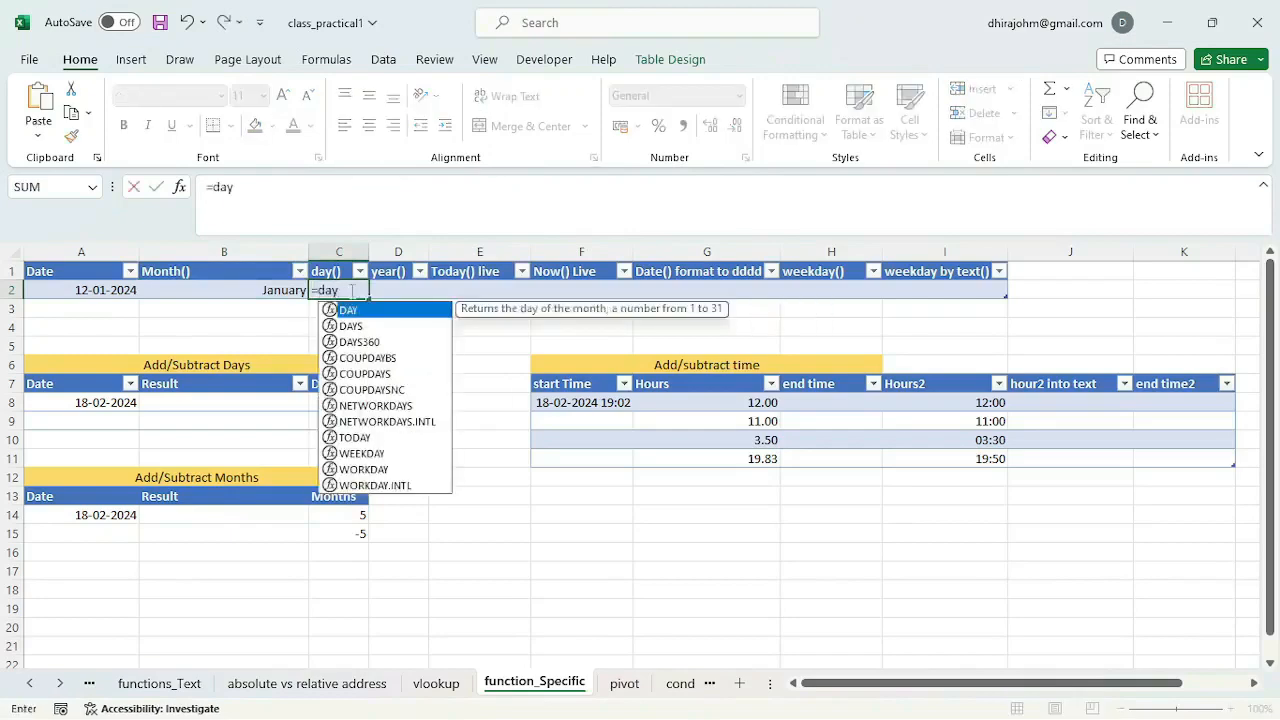
pyautogui.press('Tab')
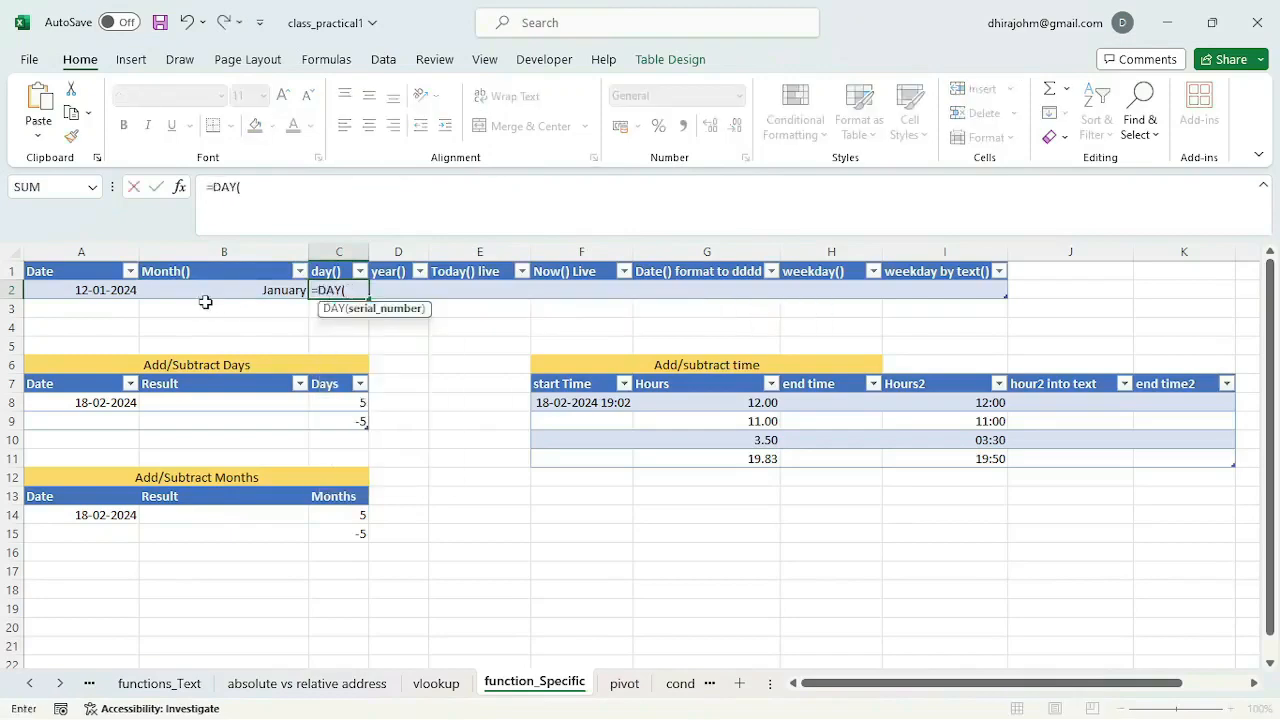
pyautogui.click(116, 289)
pyautogui.write(')')
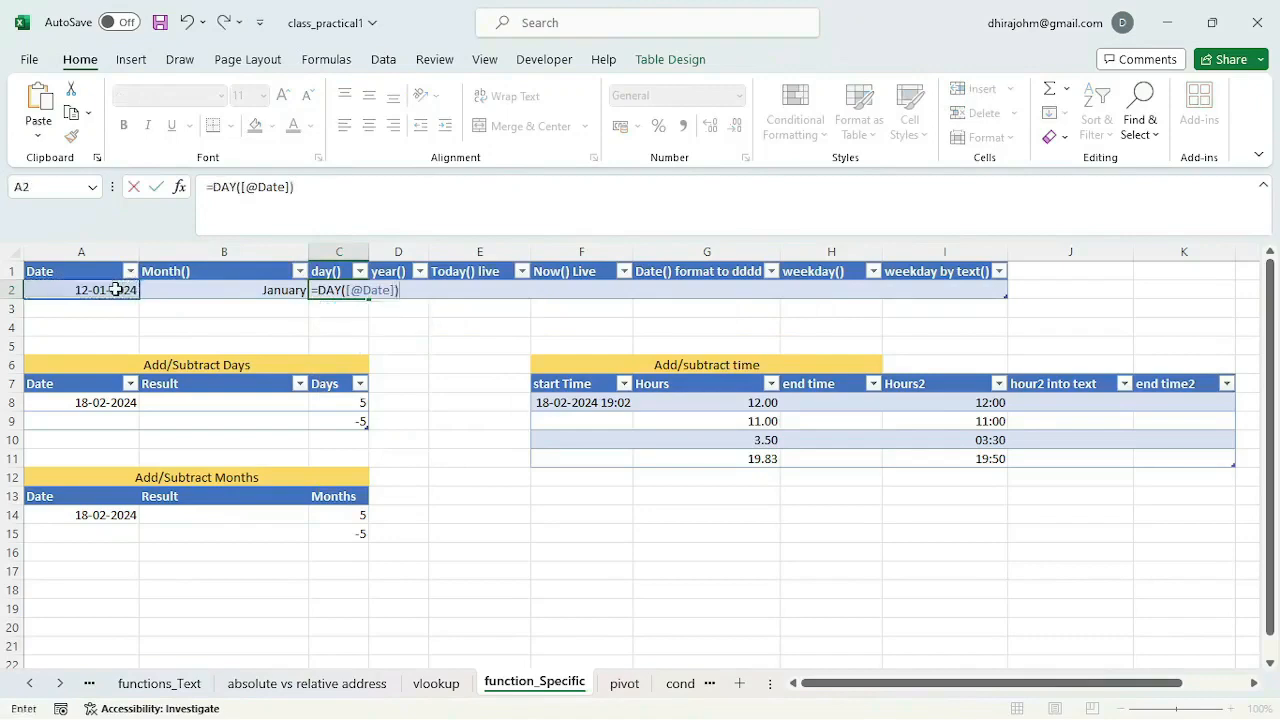
pyautogui.press('Return')
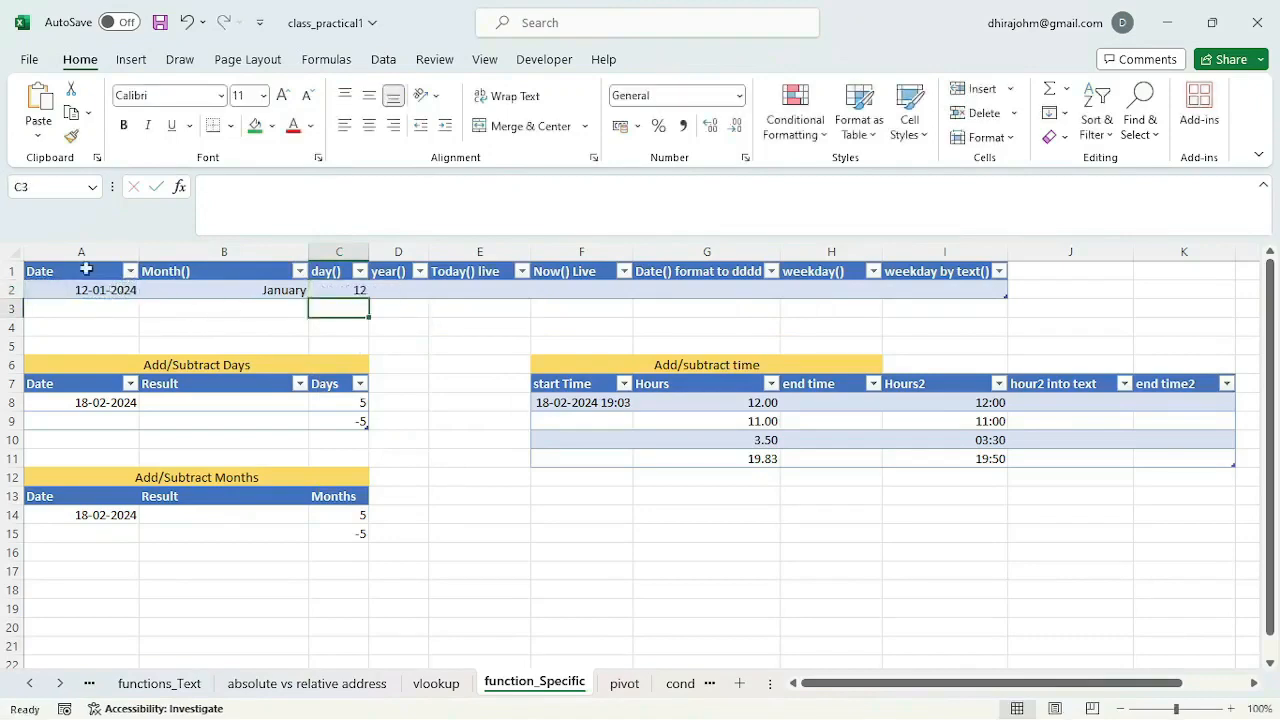
pyautogui.click(83, 292)
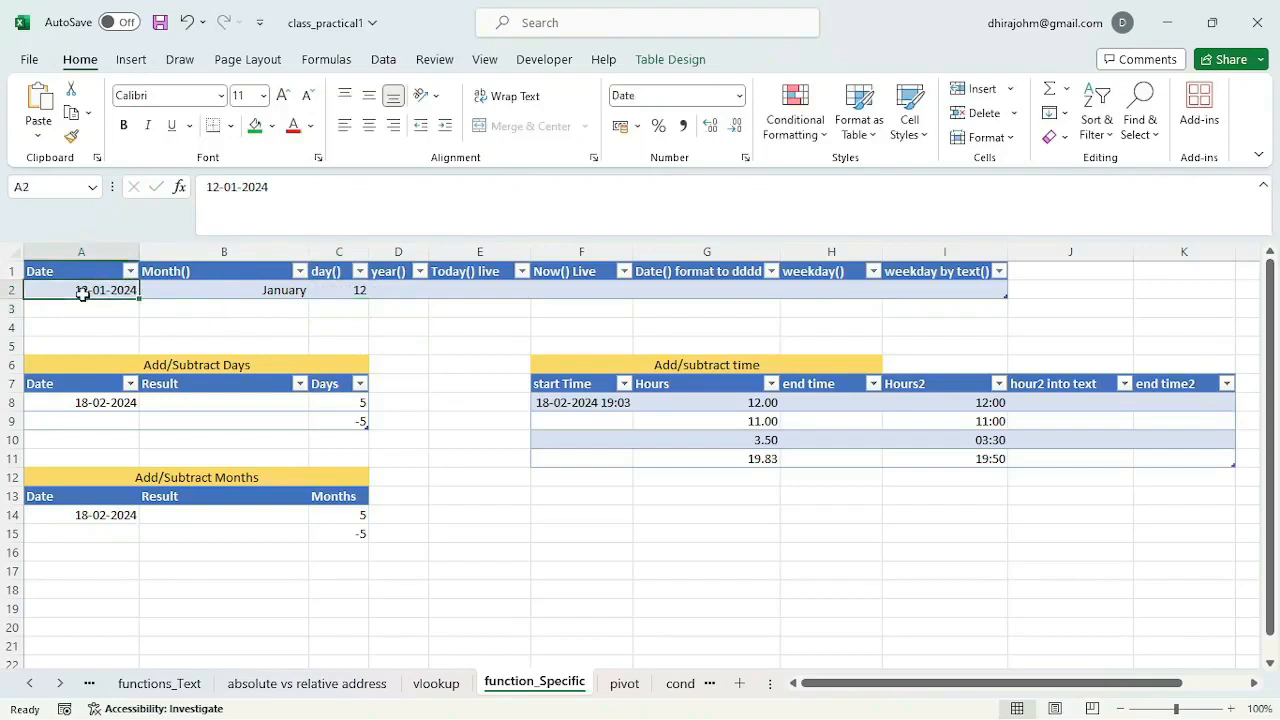
# - Enter a YEAR formula in D2 that extracts the year from the date in A2
pyautogui.click(395, 292)
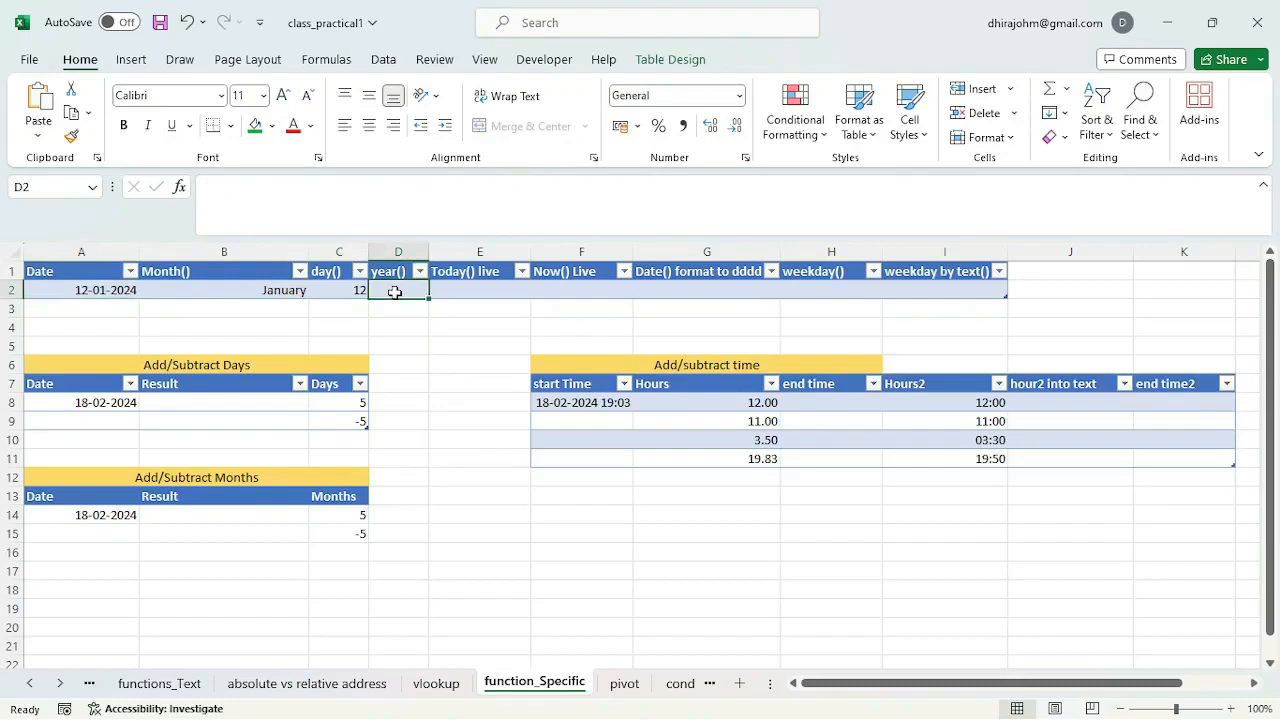
pyautogui.write('=yea')
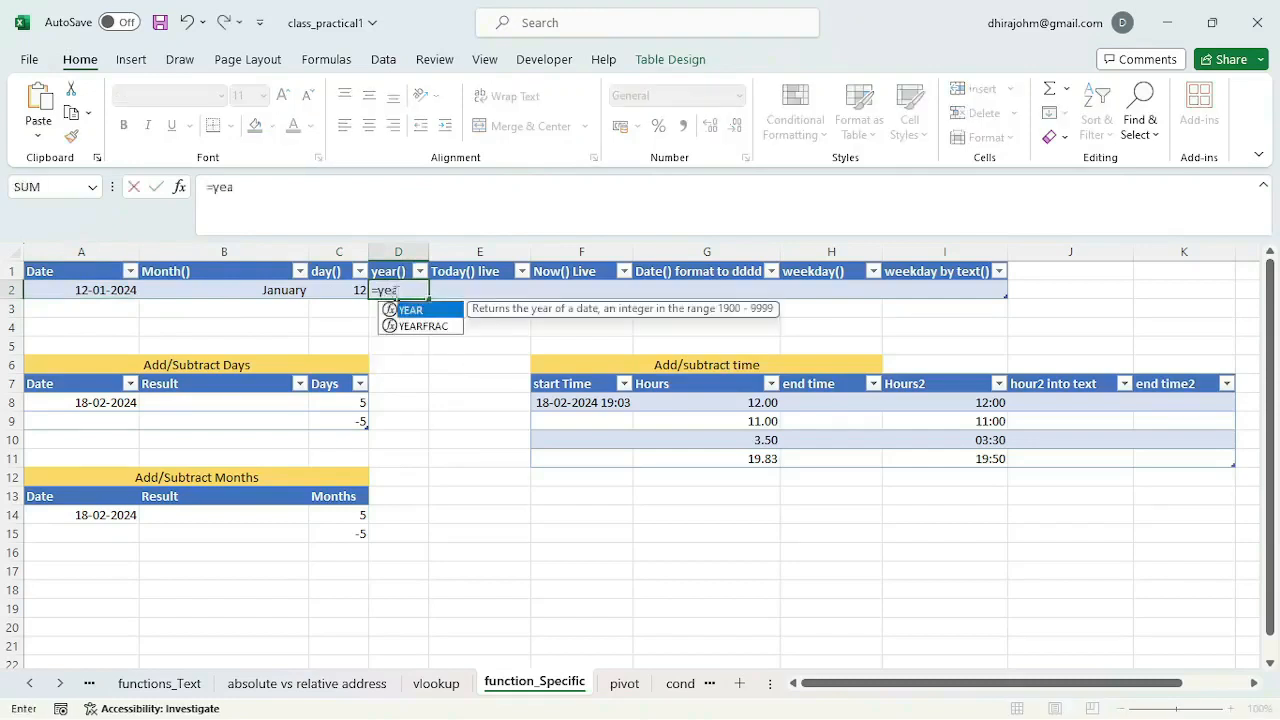
pyautogui.press('Tab')
pyautogui.click(110, 290)
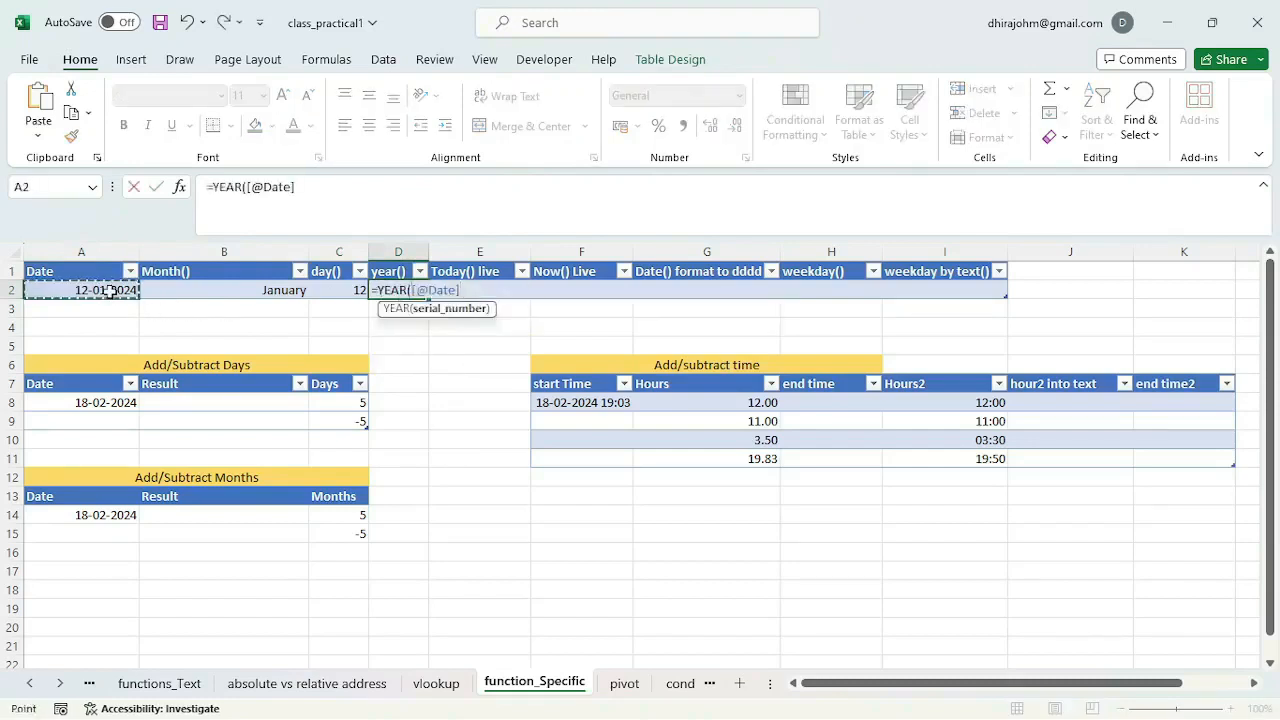
pyautogui.write(')')
pyautogui.press('Return')
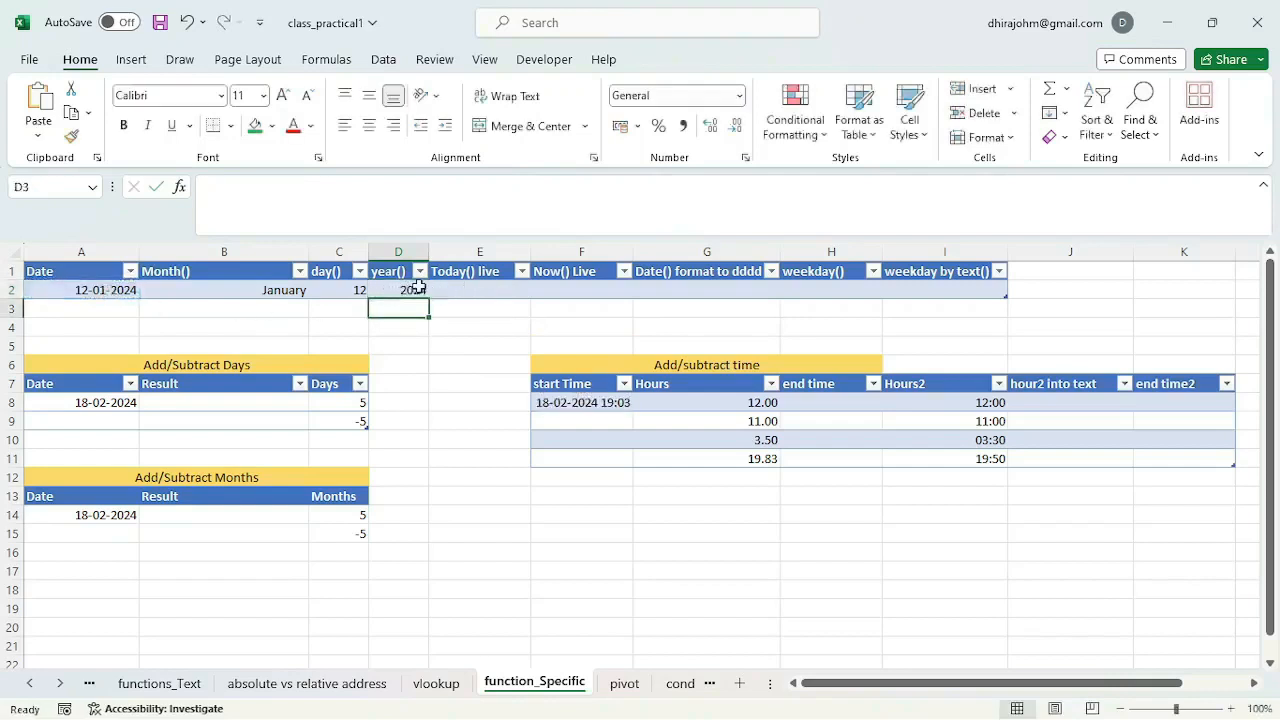
# - Enter the formula =TODAY() in E2 under the Today() live header
pyautogui.click(479, 290)
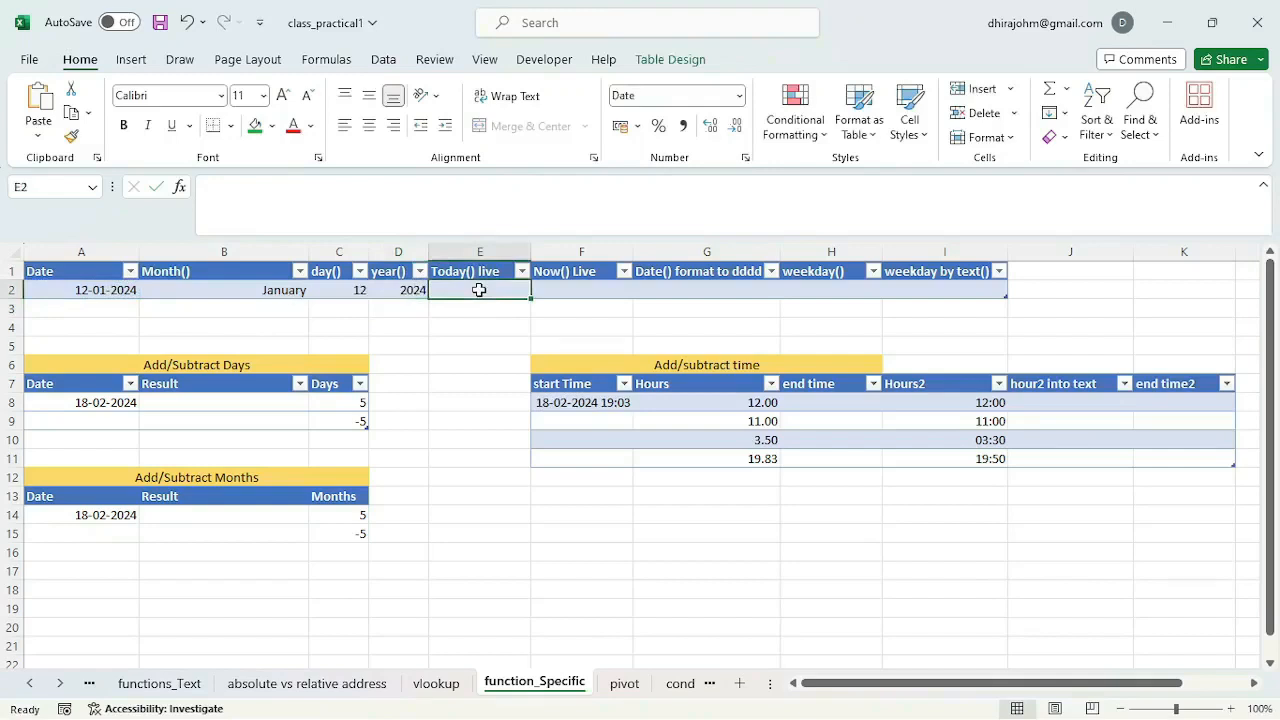
pyautogui.write('=toda')
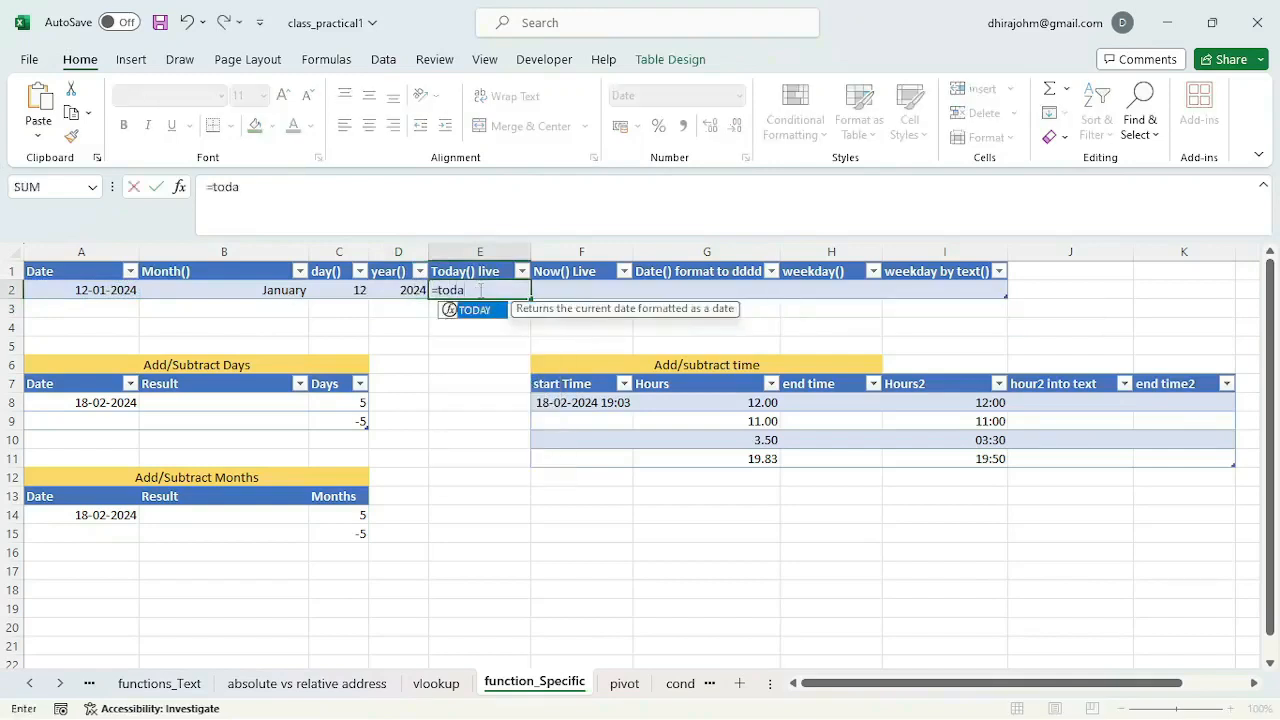
pyautogui.write('y')
pyautogui.press('Tab')
pyautogui.write(')')
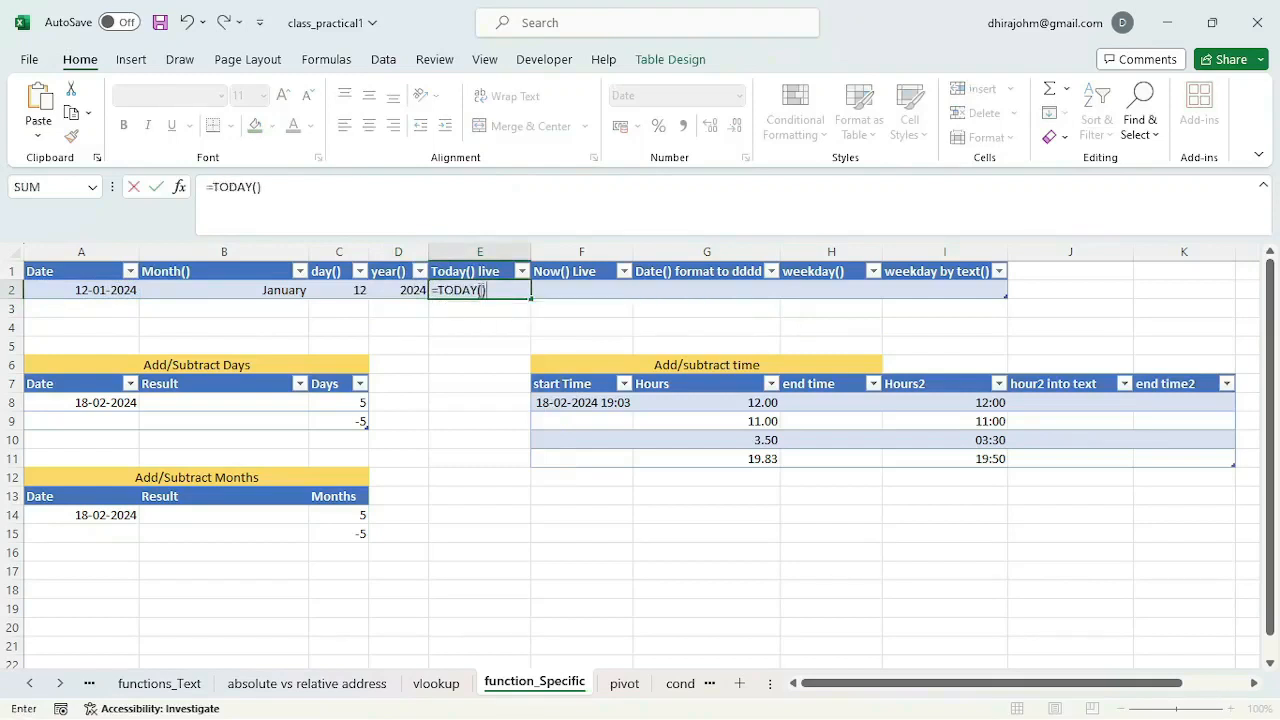
pyautogui.press('Return')
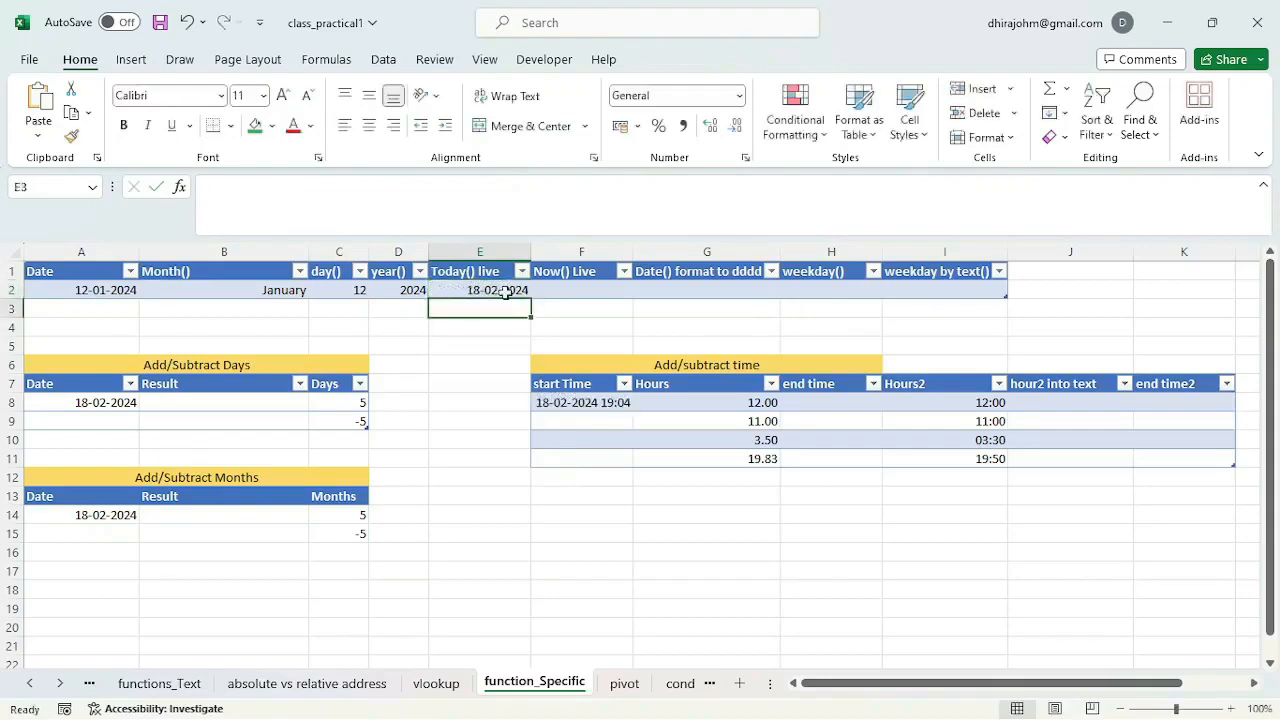
pyautogui.click(503, 290)
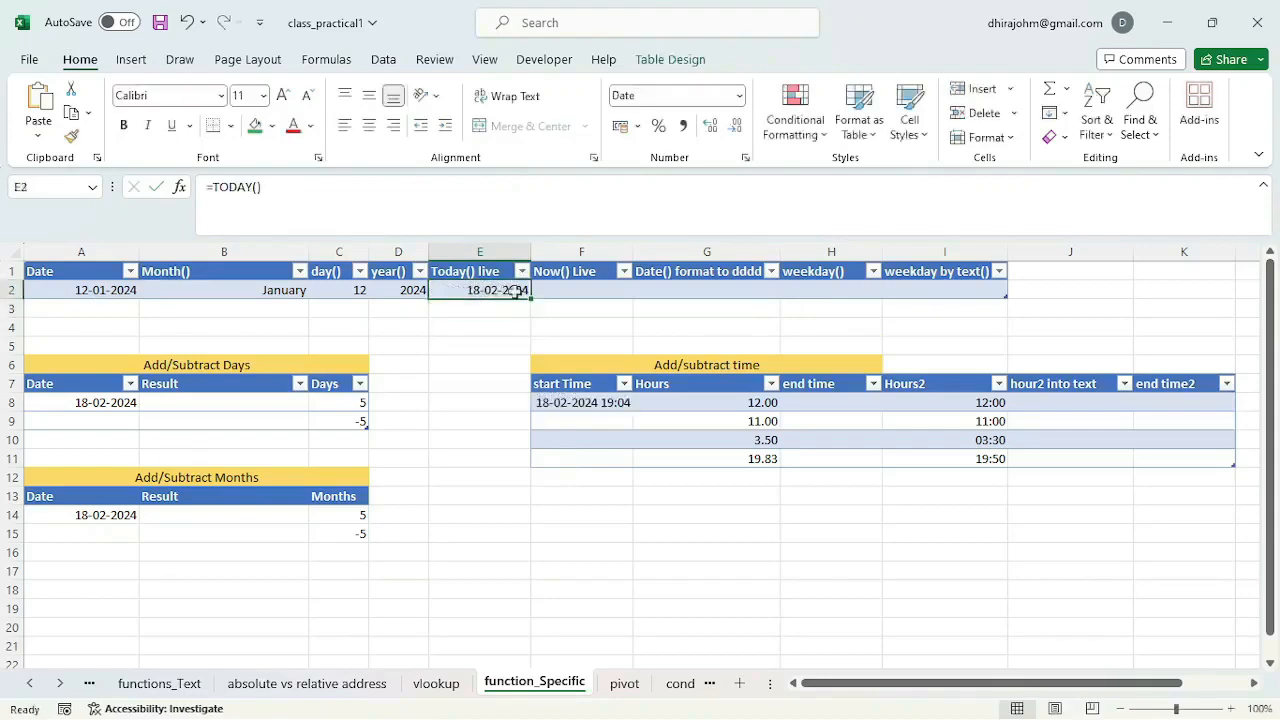
# - Enter the NOW function in F2 to return the current date and time
pyautogui.click(568, 294)
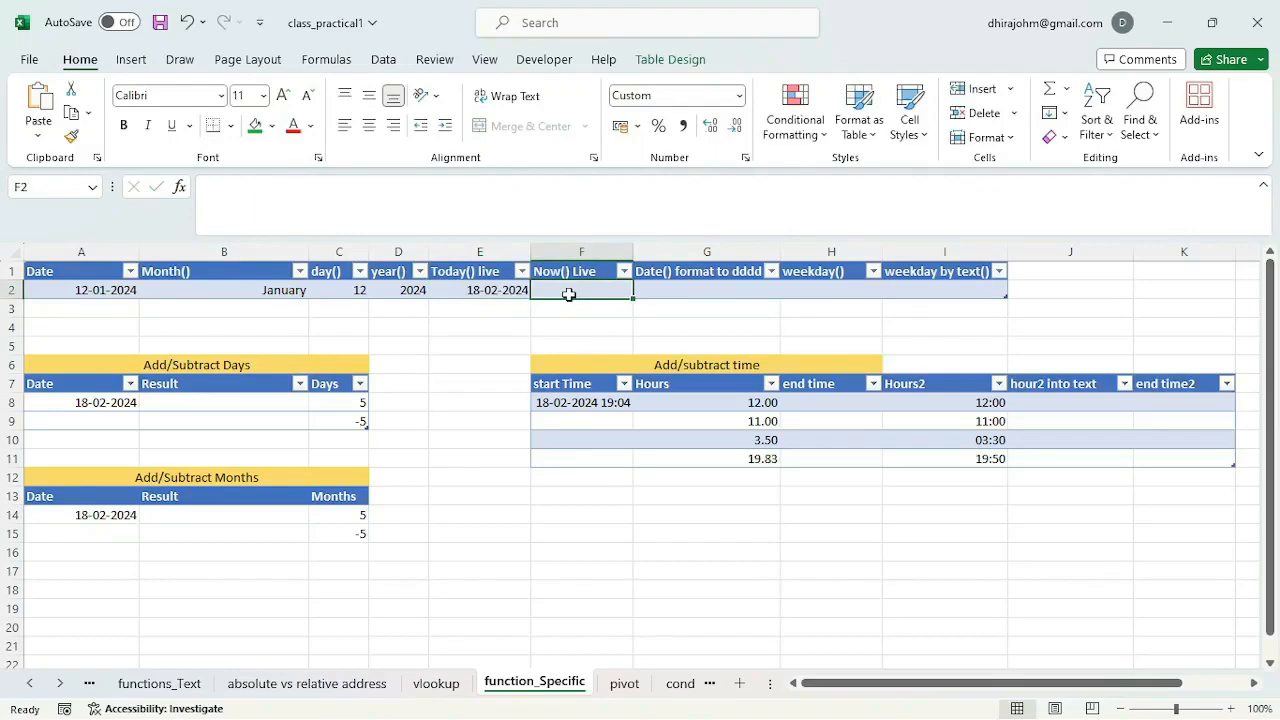
pyautogui.write('=now')
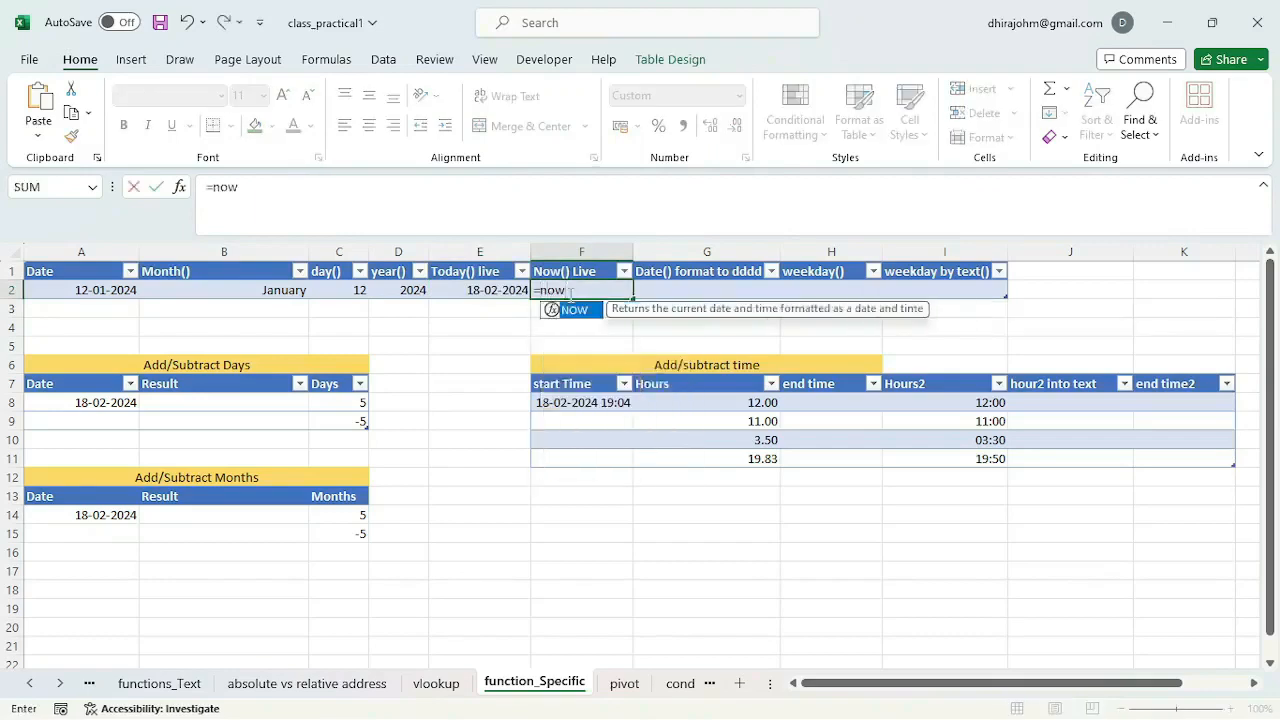
pyautogui.press('Tab')
pyautogui.press('Return')
# - Enter a DATE formula in G2 with year 2024, month 02 and day 12
pyautogui.click(658, 287)
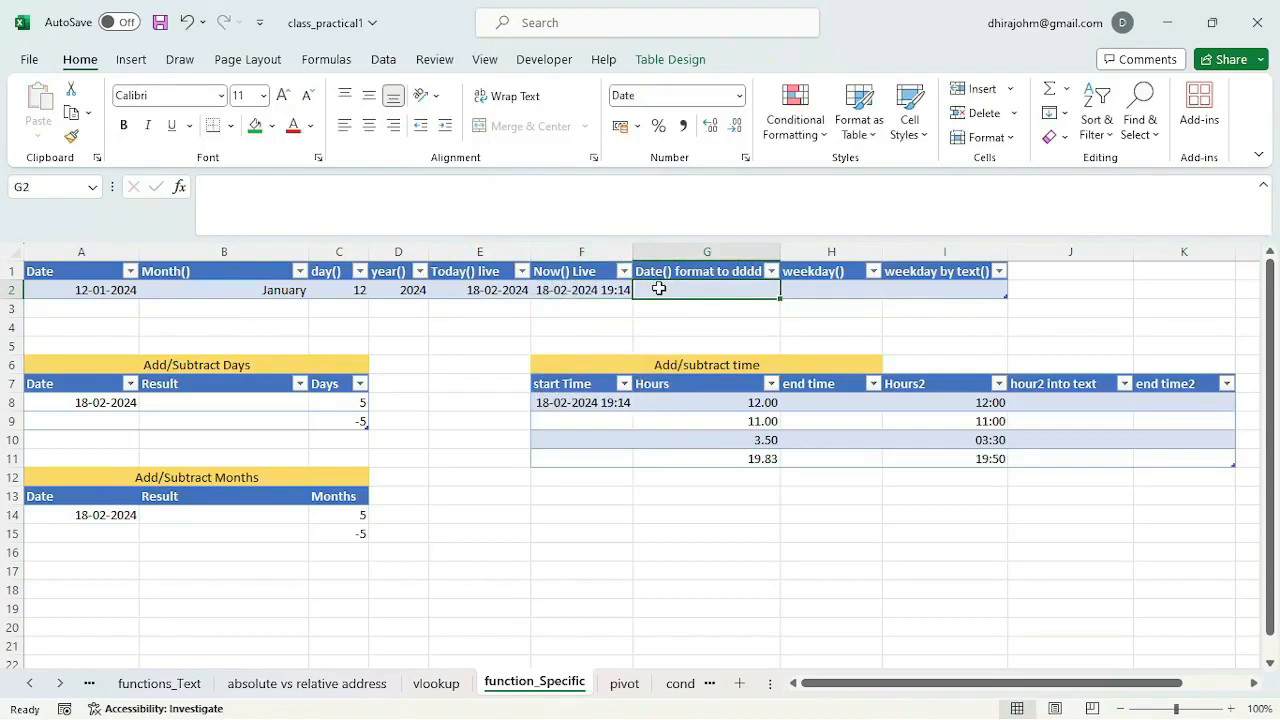
pyautogui.write('=date')
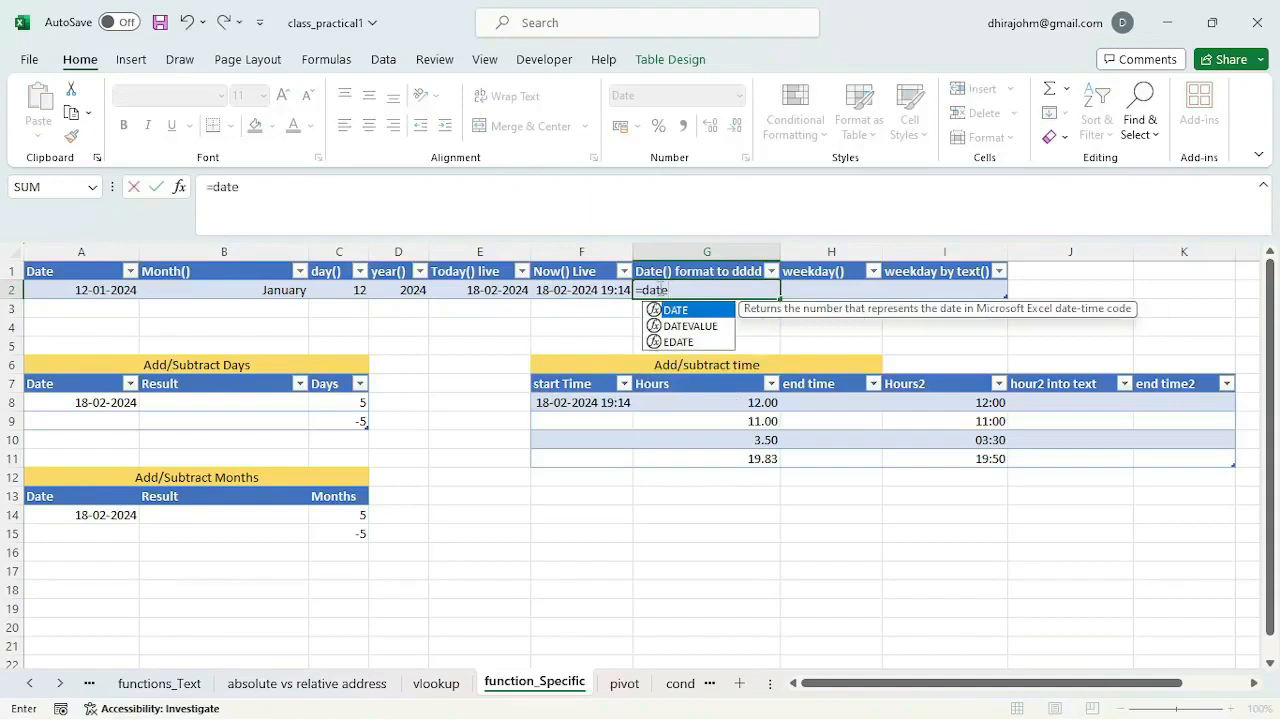
pyautogui.press('Tab')
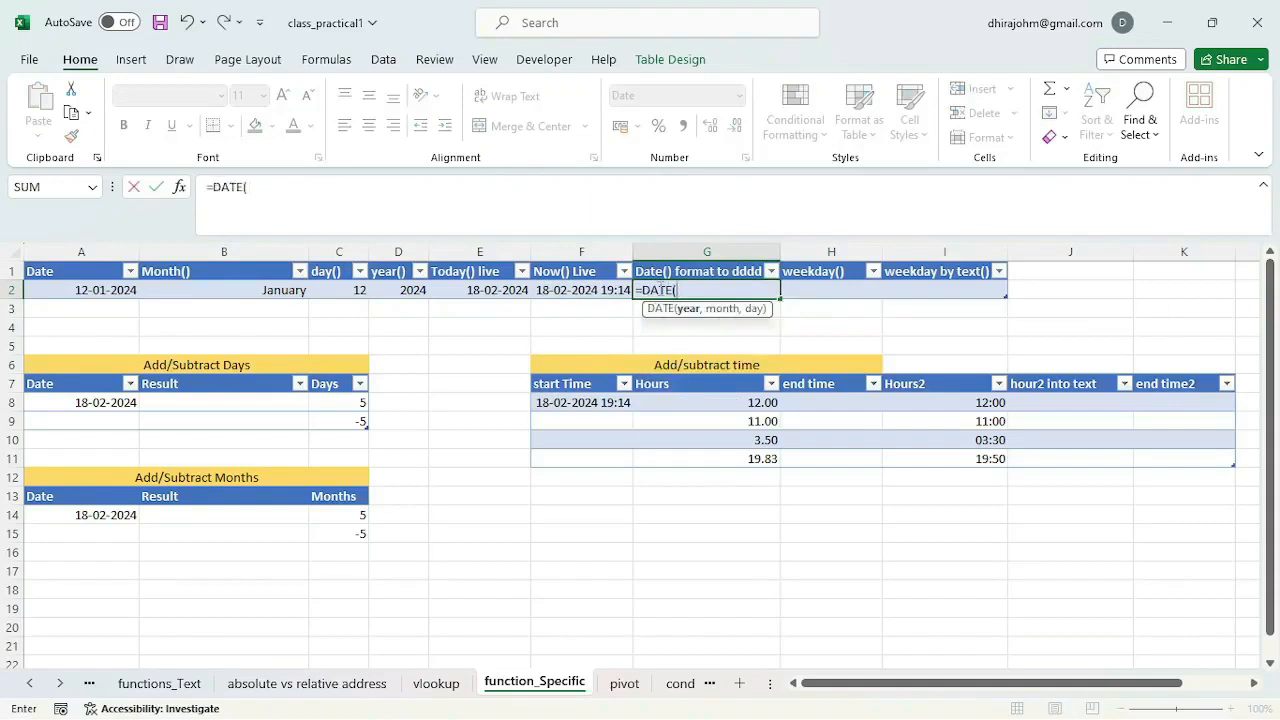
pyautogui.write('2024,')
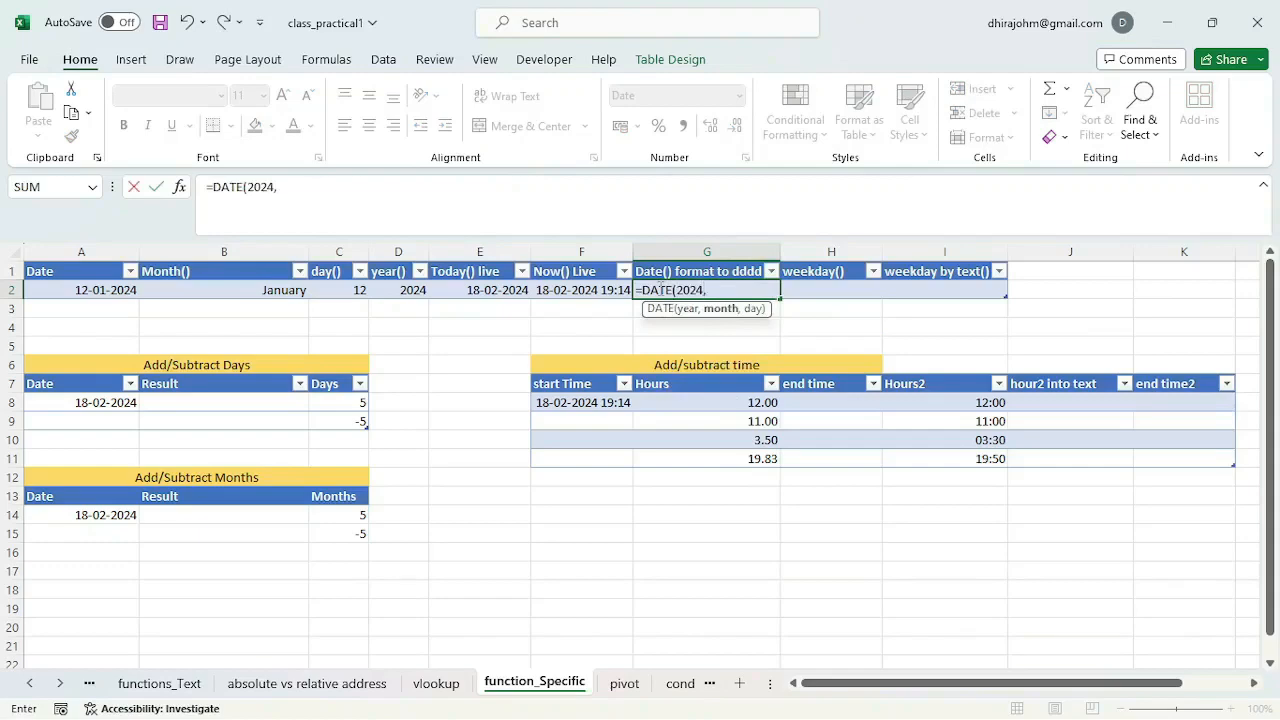
pyautogui.write('02,12)')
pyautogui.press('Return')
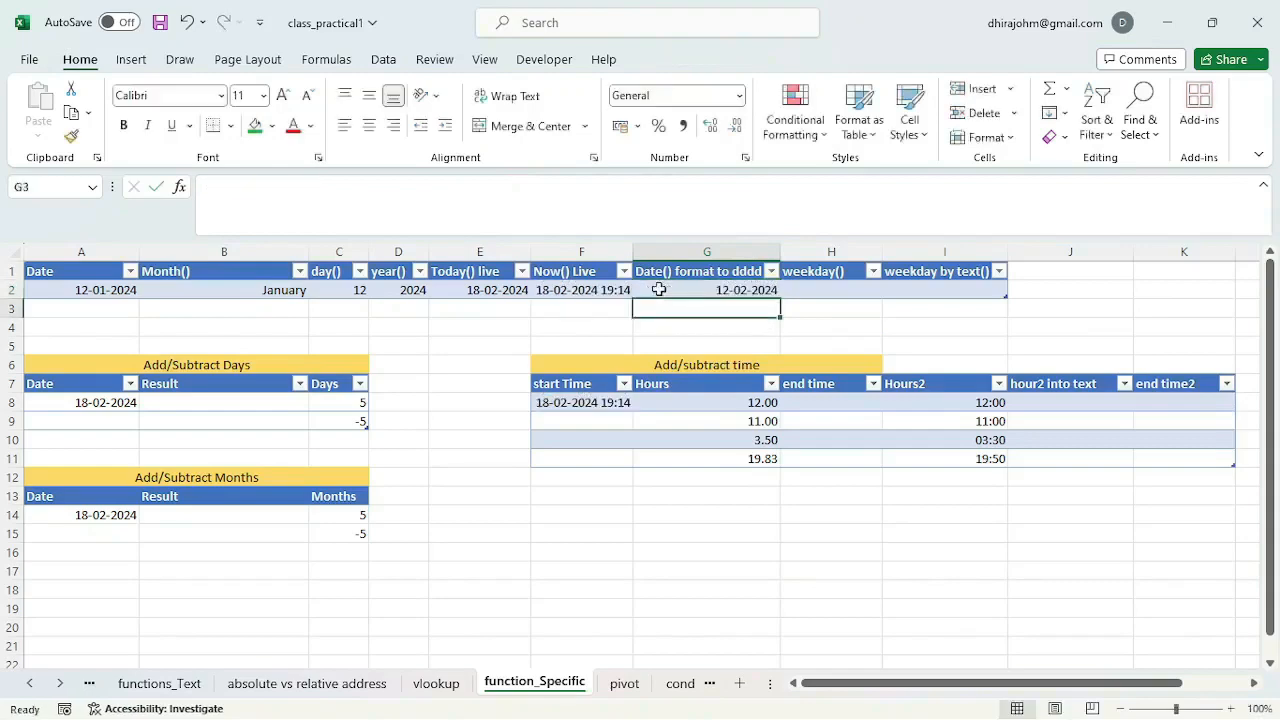
# - Apply the custom number format dddd to the DATE result in G2 so it shows the day name
pyautogui.click(728, 290)
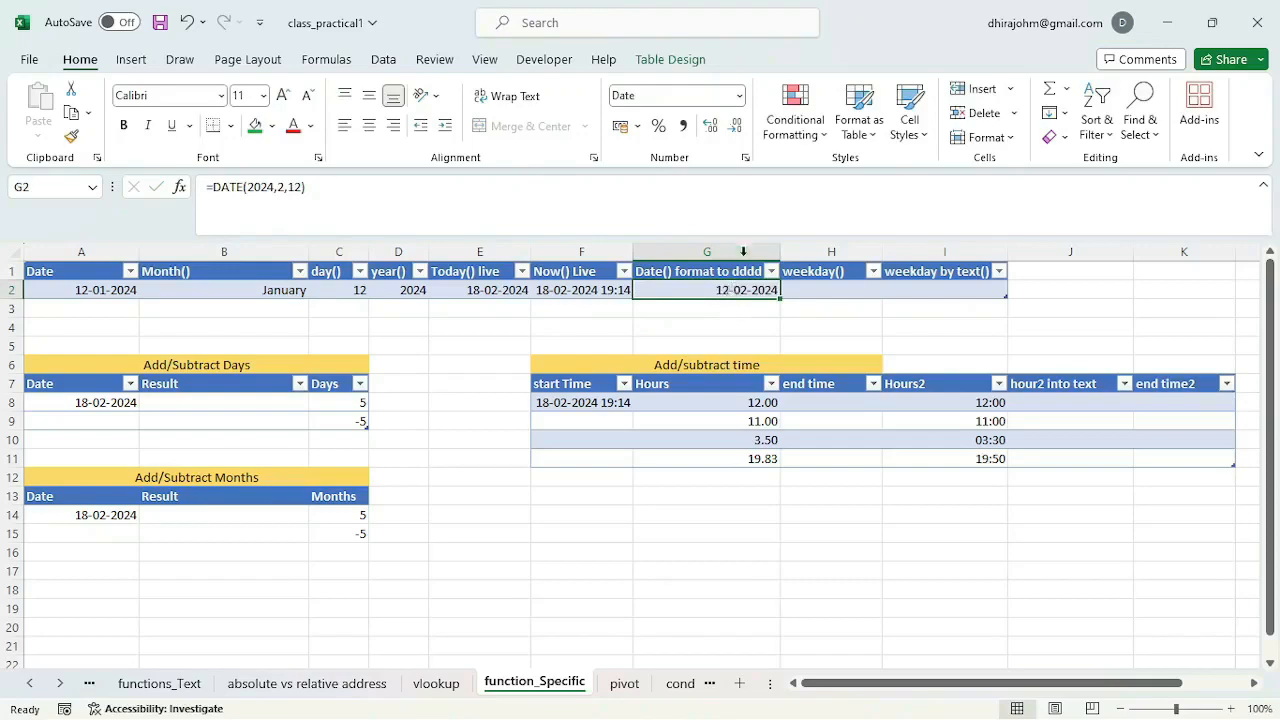
pyautogui.click(1009, 138)
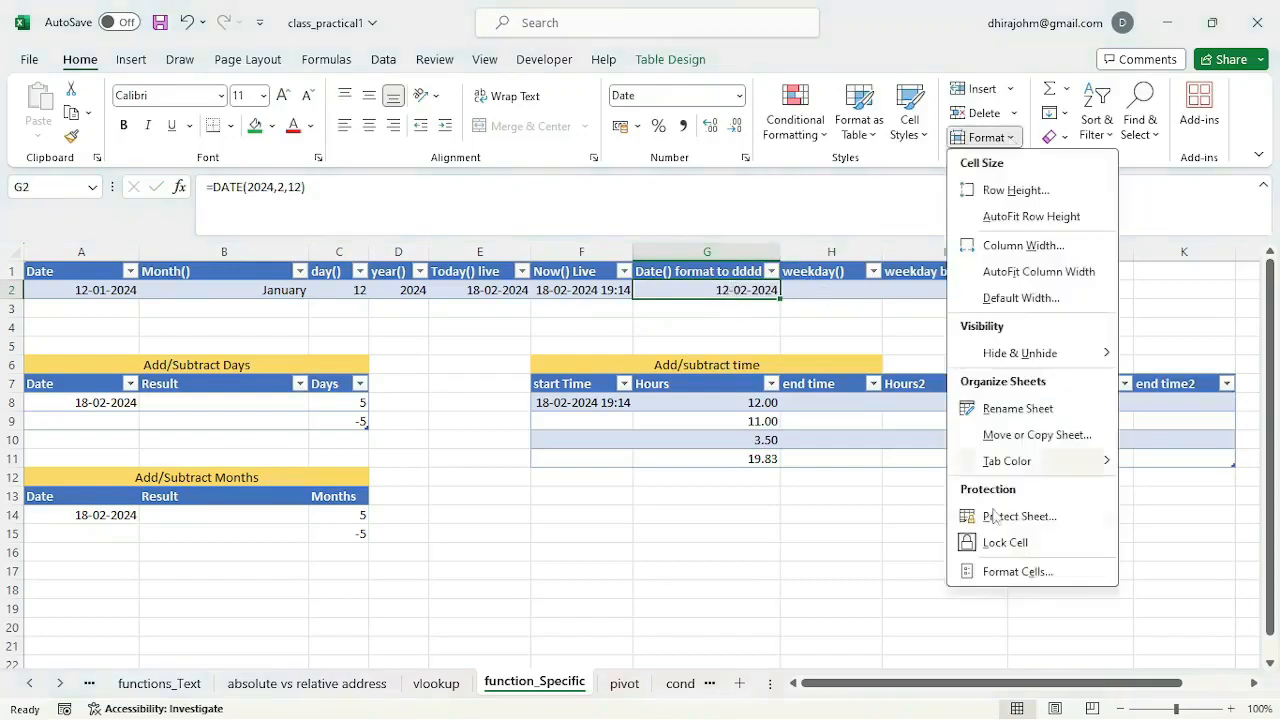
pyautogui.click(1012, 573)
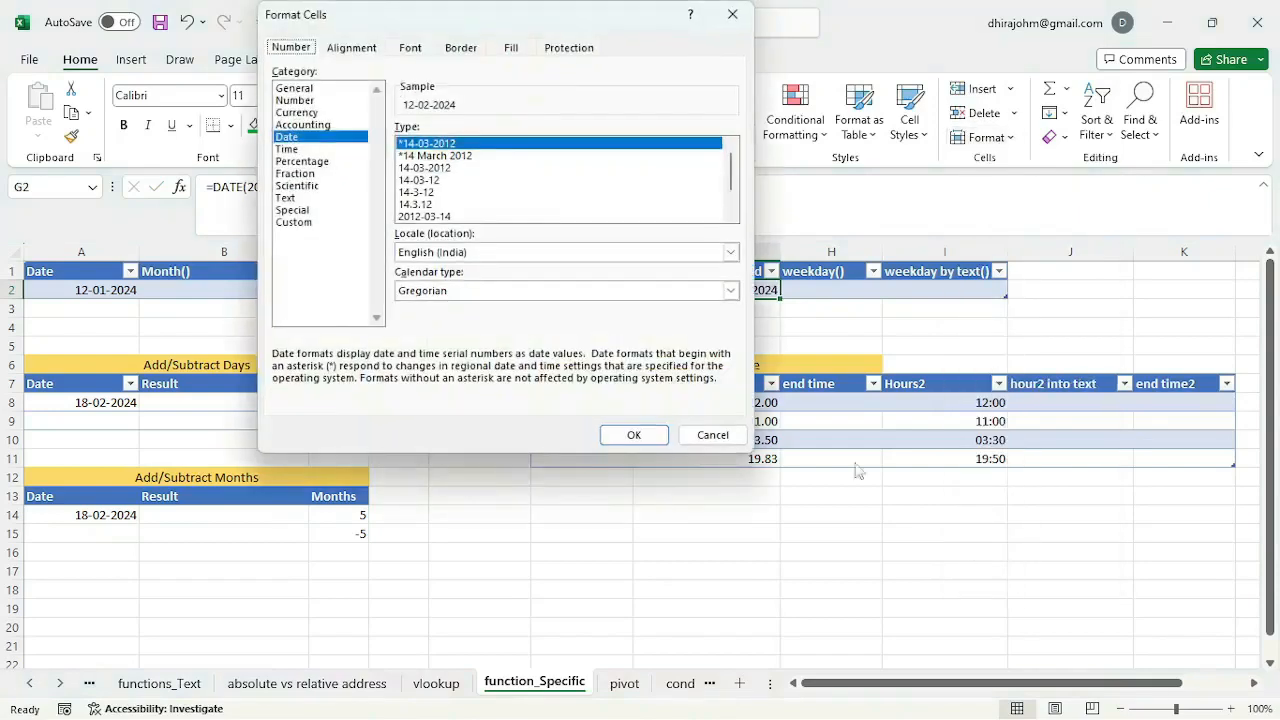
pyautogui.click(298, 223)
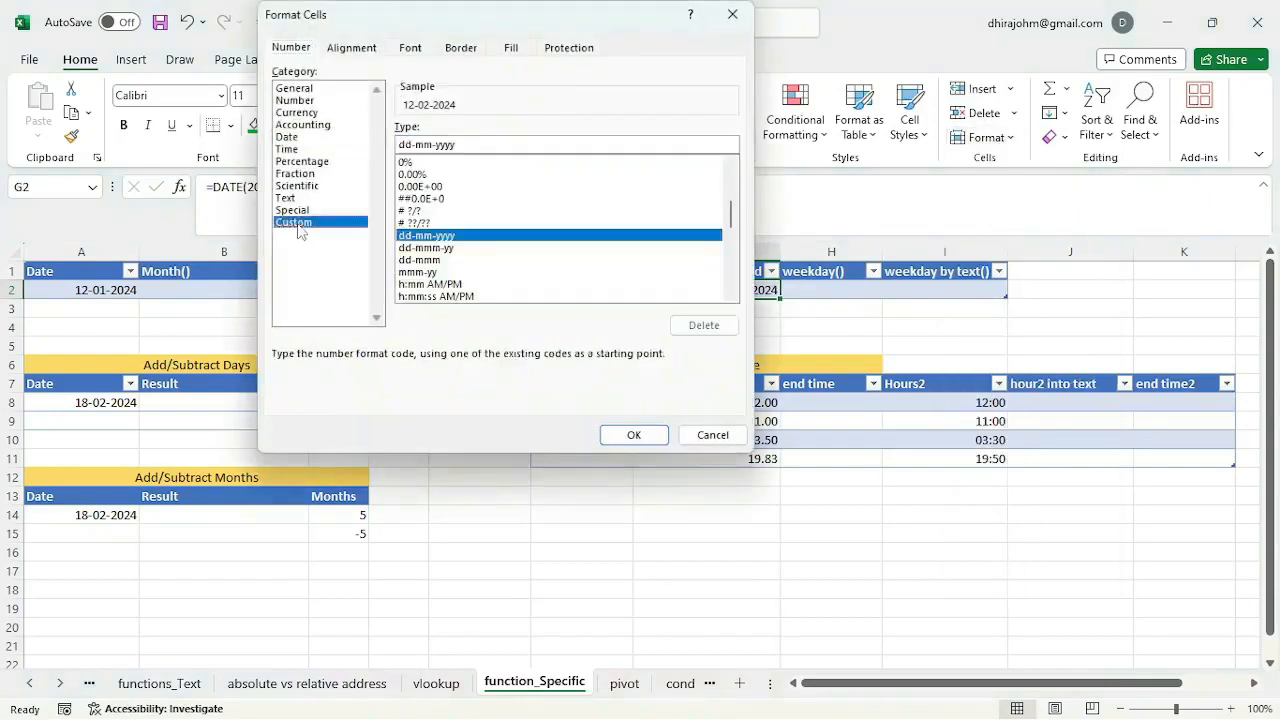
pyautogui.moveTo(500, 15); pyautogui.dragTo(325, 55)
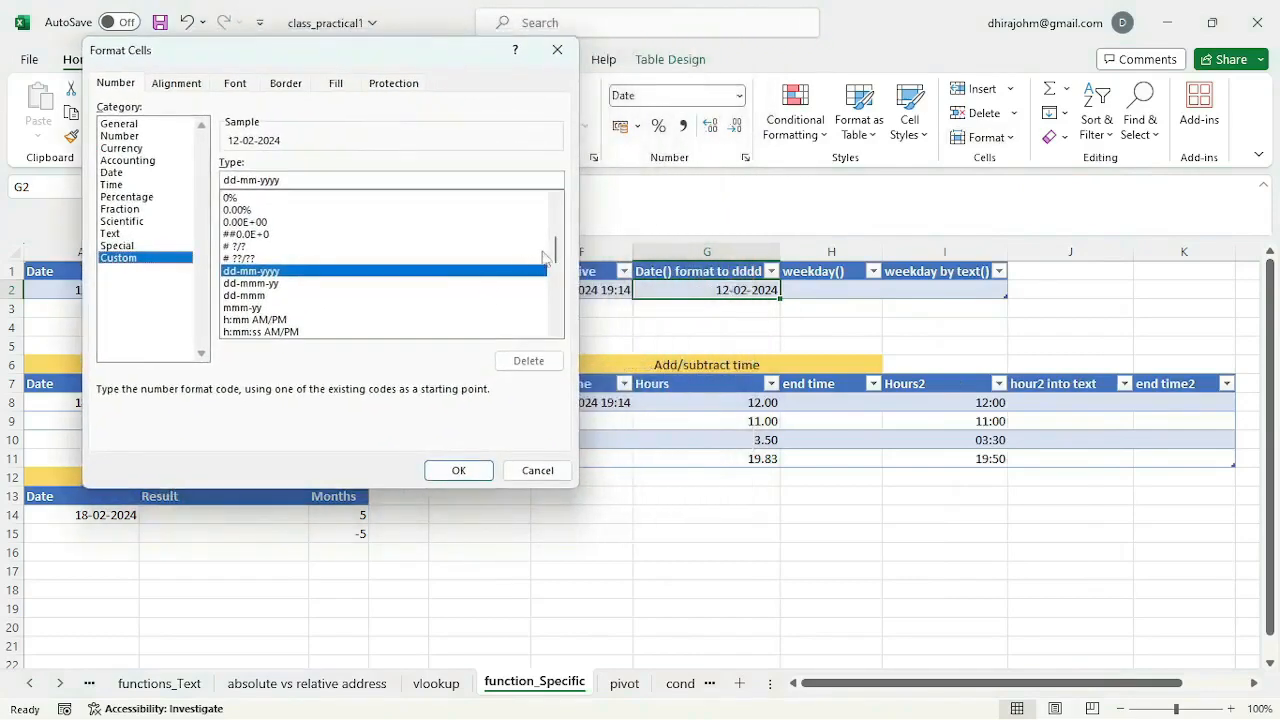
pyautogui.moveTo(556, 253); pyautogui.dragTo(552, 318)
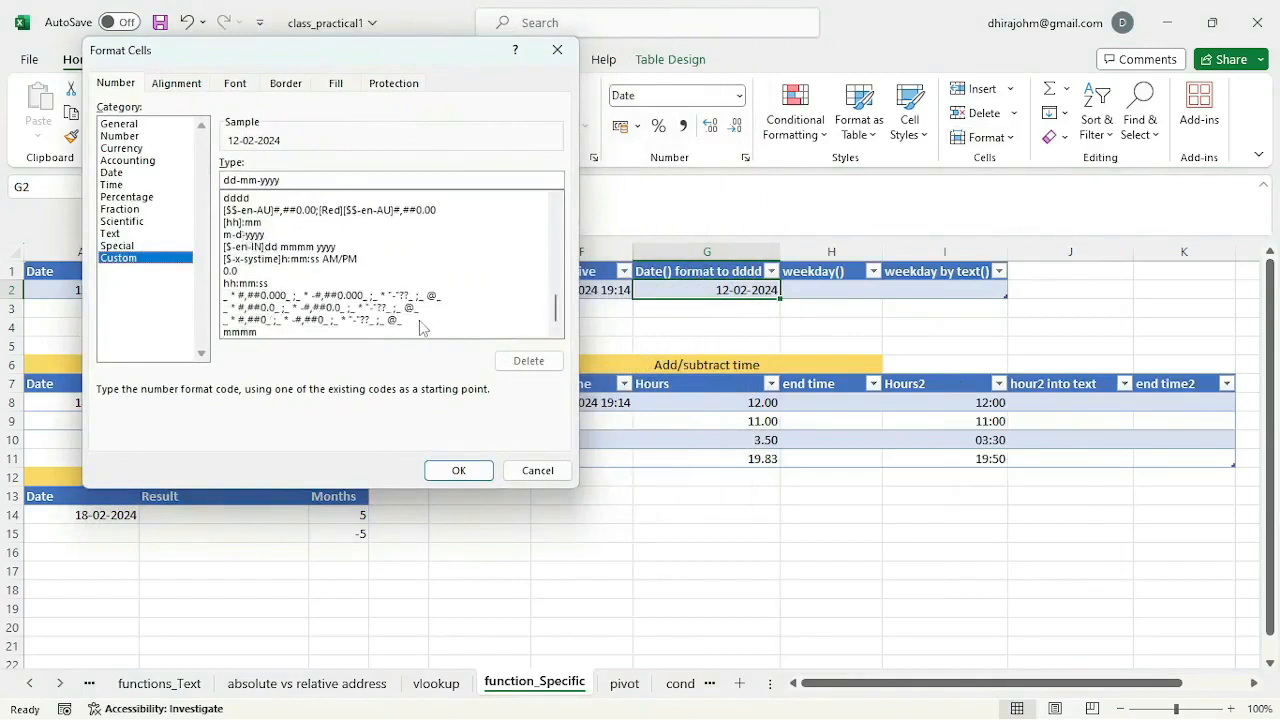
pyautogui.click(245, 199)
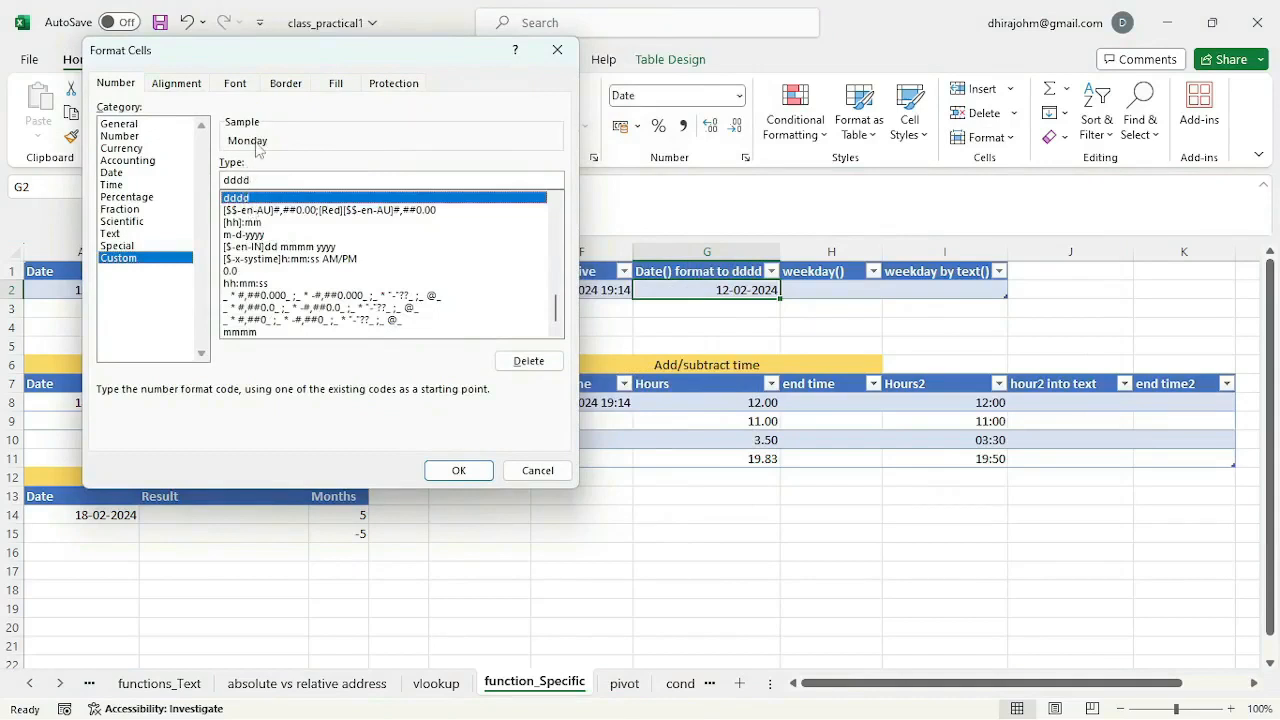
pyautogui.press('Return')
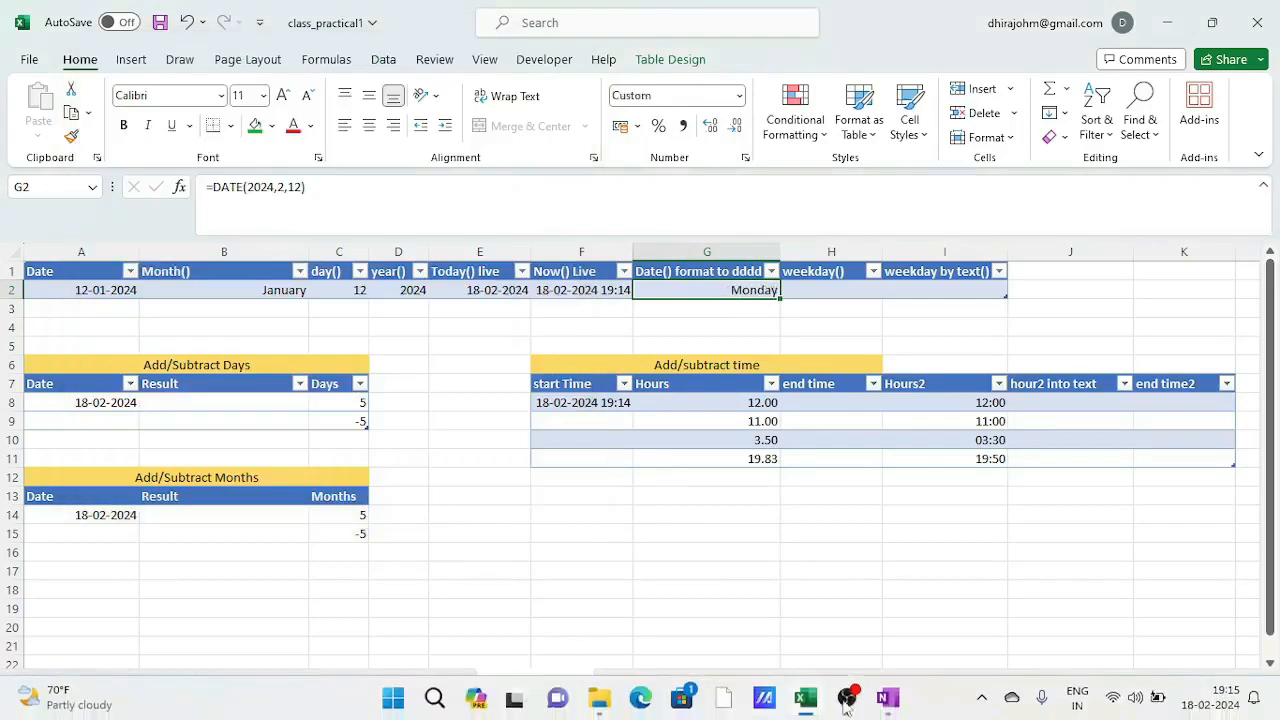
# - Enter a WEEKDAY formula in H2 that takes the date in A2 and omits the return type
pyautogui.click(818, 294)
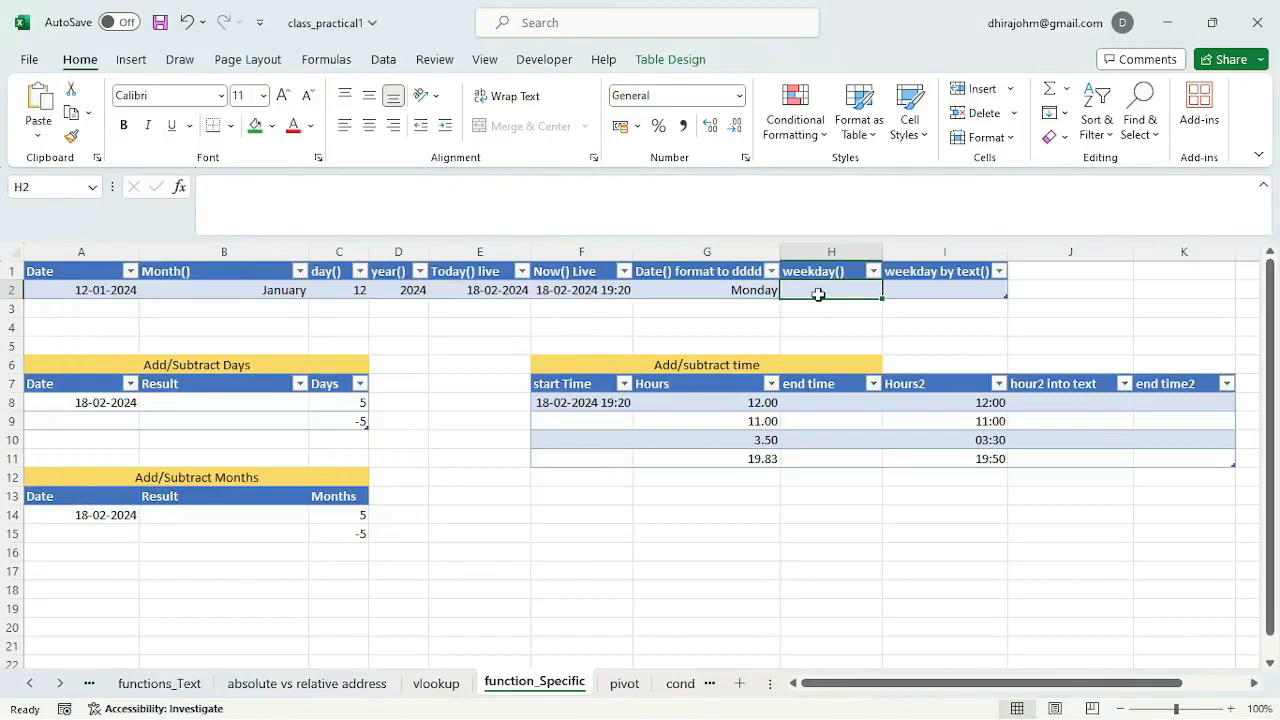
pyautogui.write('=')
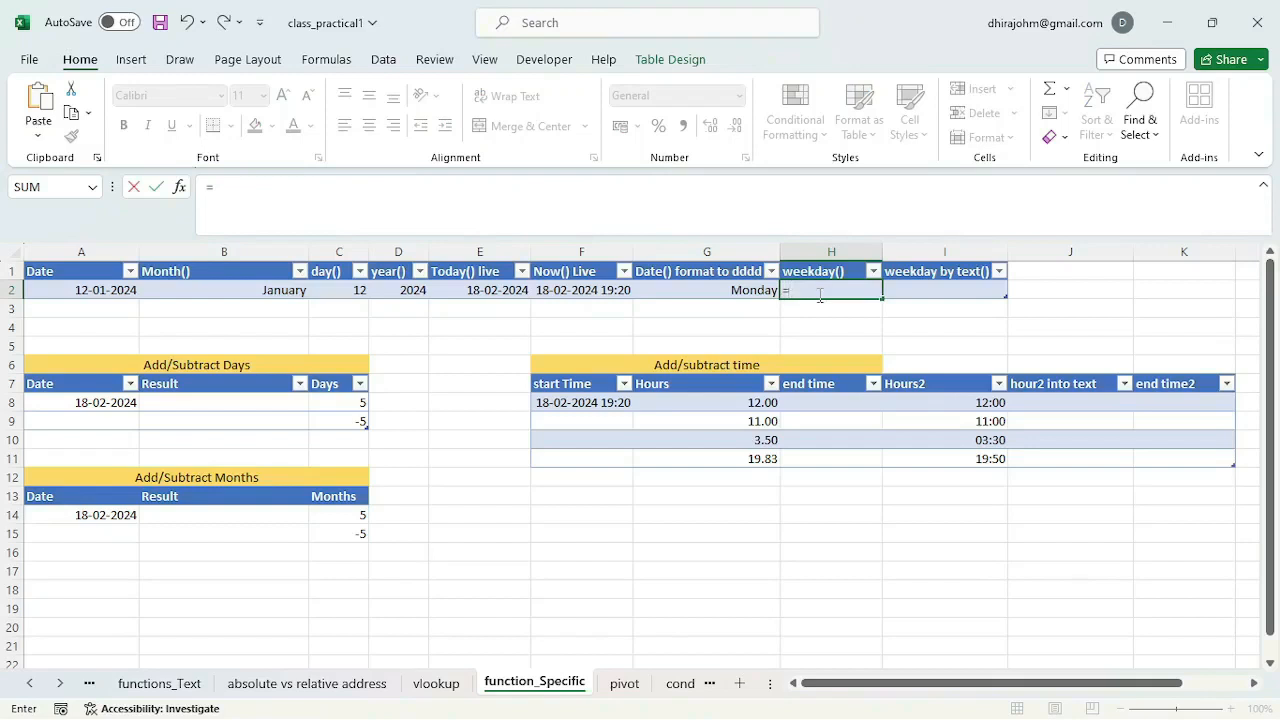
pyautogui.write('week')
pyautogui.press('Tab')
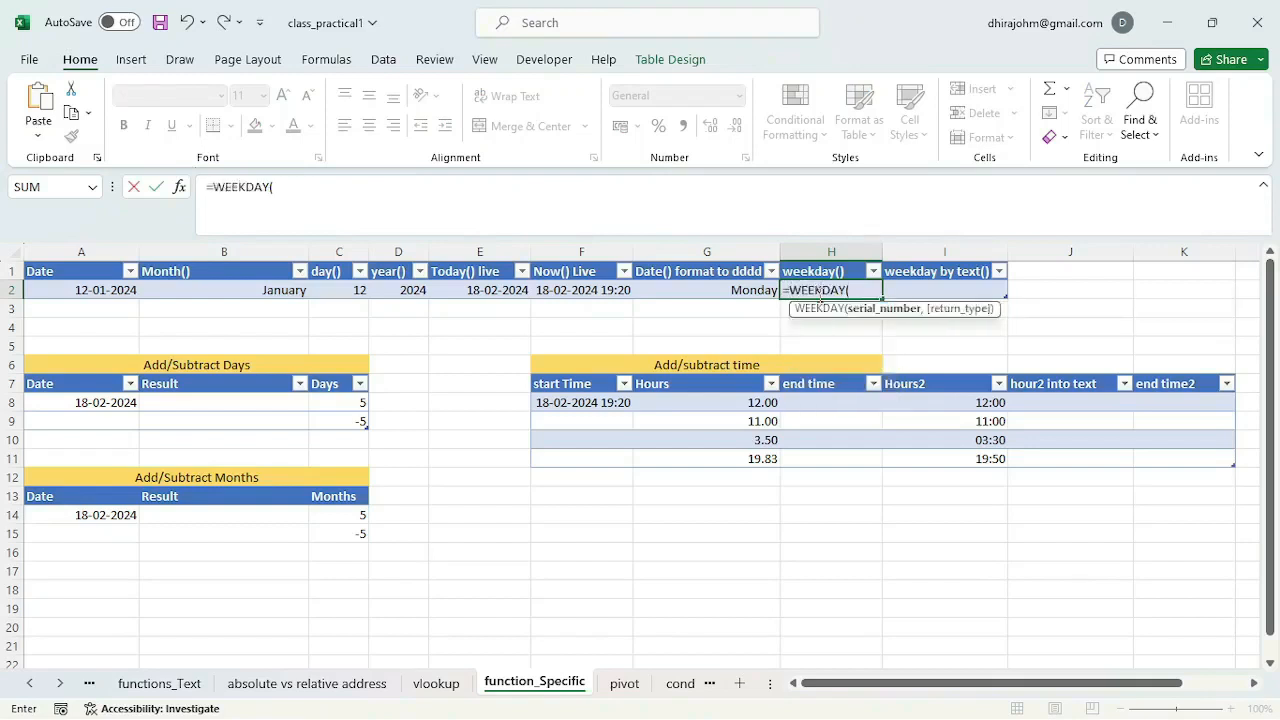
pyautogui.click(95, 290)
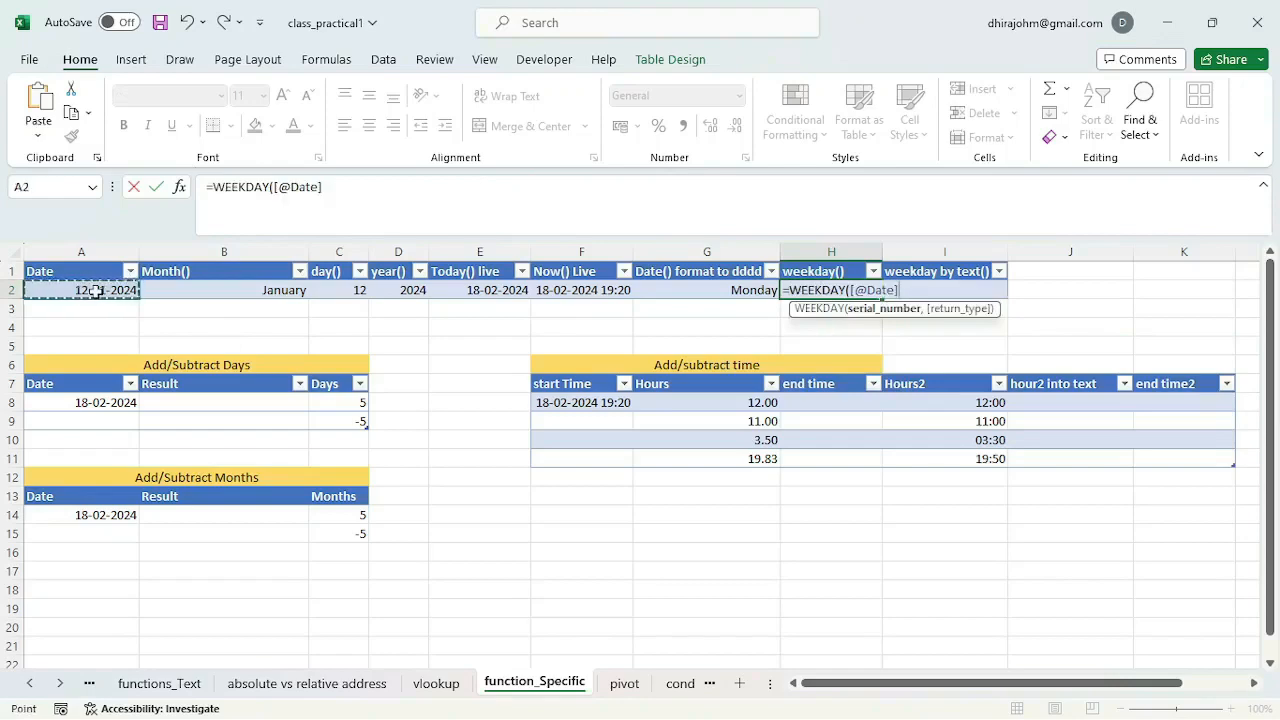
pyautogui.write(',')
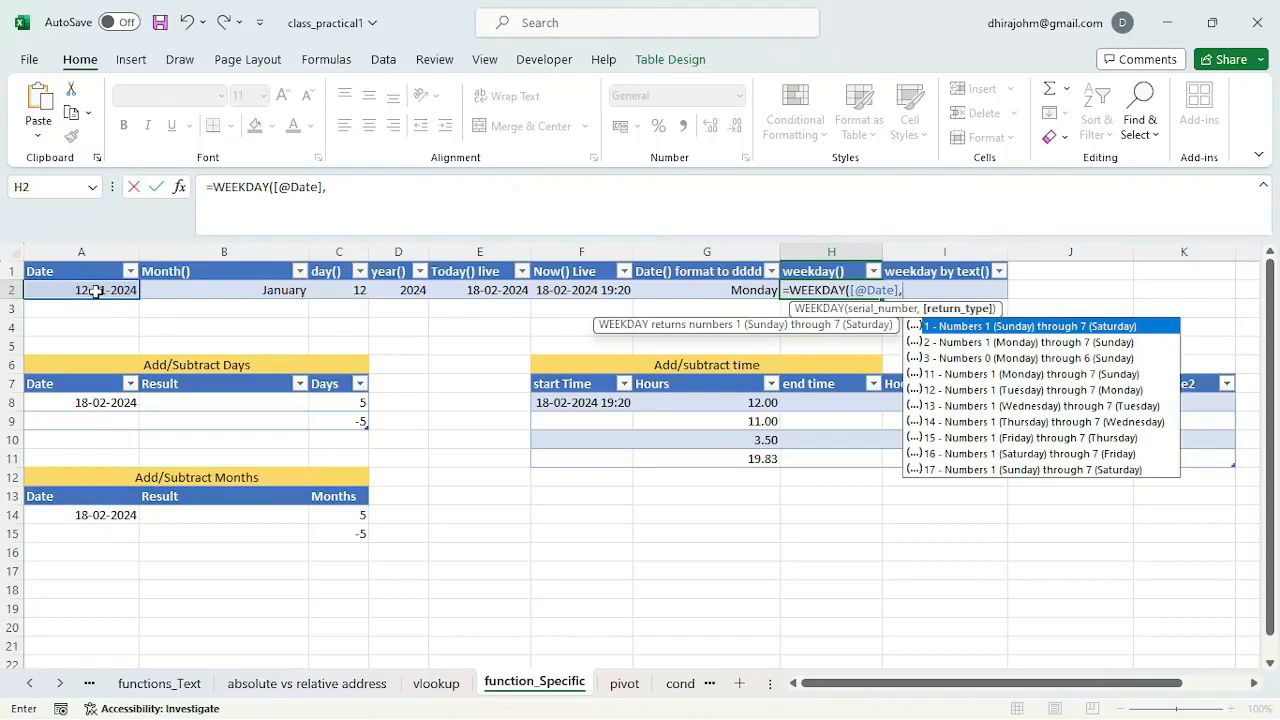
pyautogui.press('BackSpace')
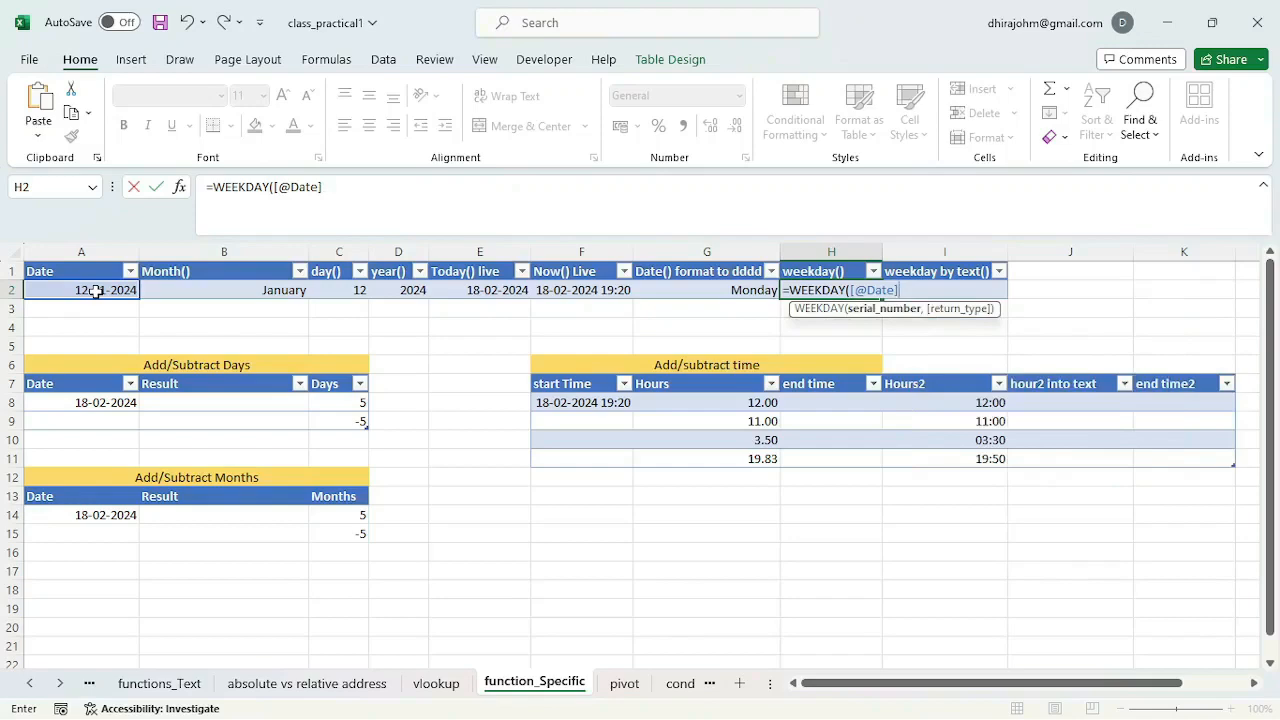
pyautogui.write(')')
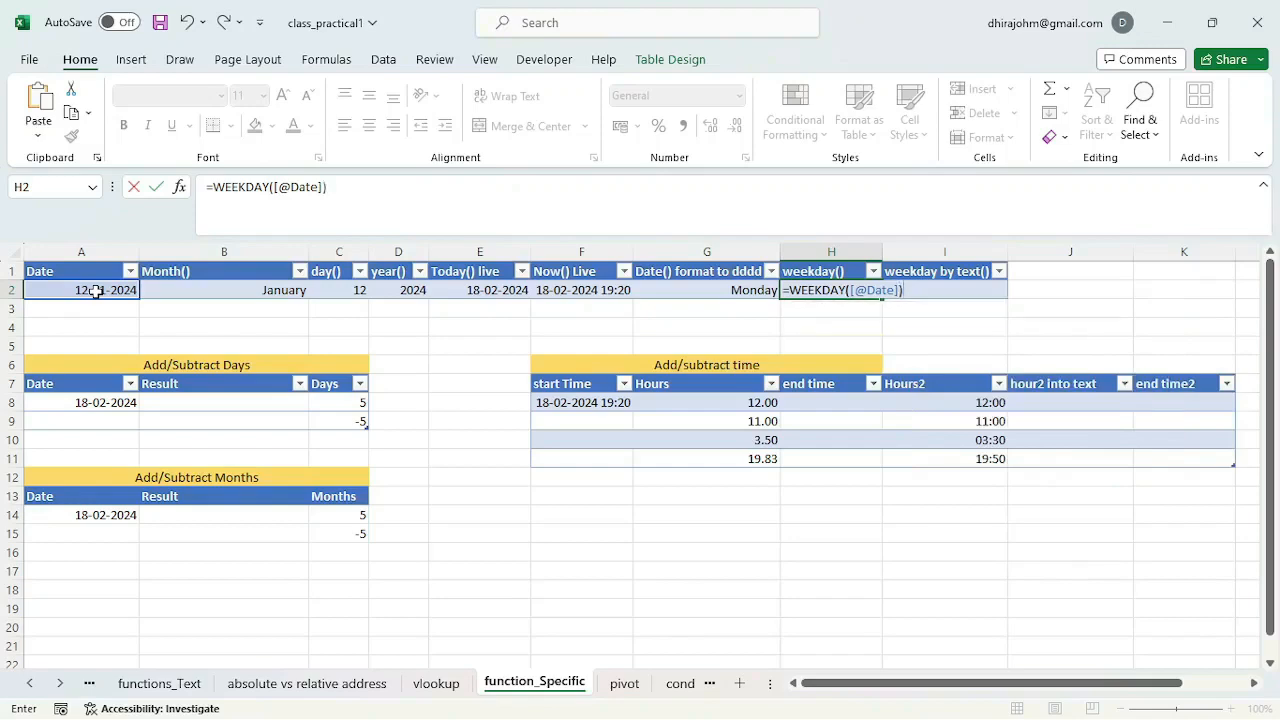
pyautogui.press('Return')
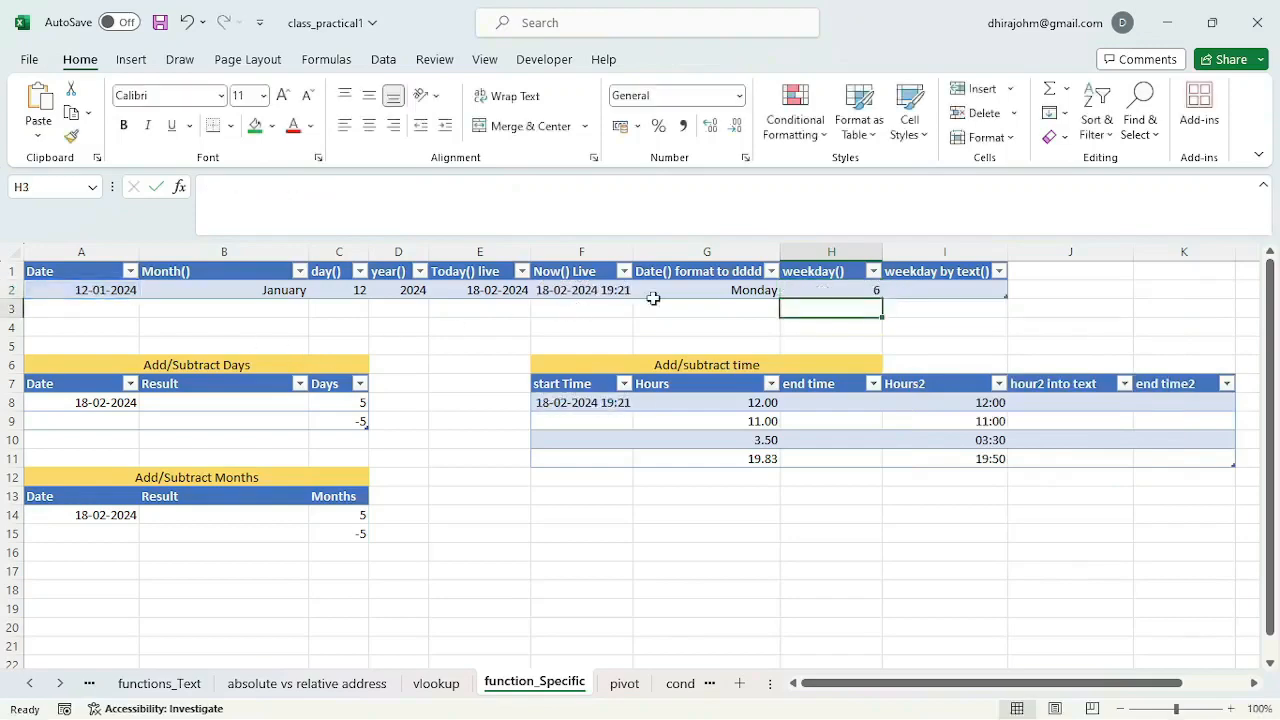
# - Format the WEEKDAY result in H2 with the custom number format dddd
pyautogui.click(824, 292)
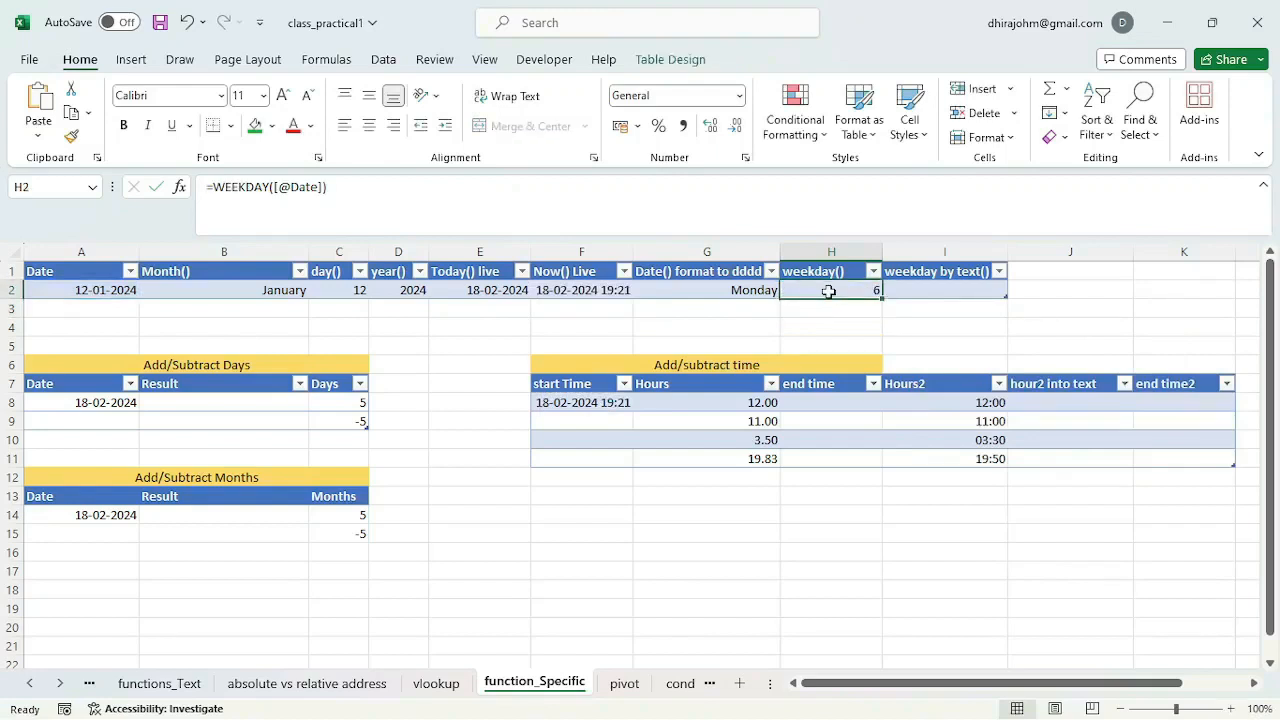
pyautogui.click(996, 141)
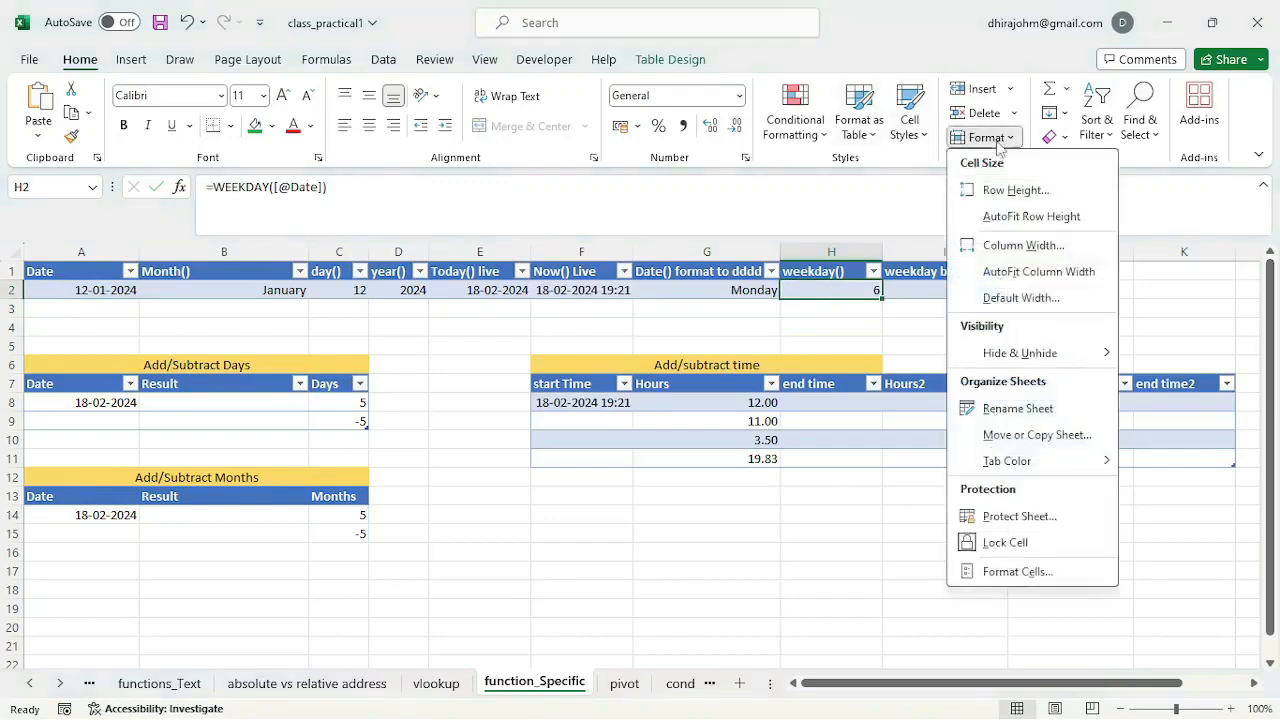
pyautogui.click(1016, 575)
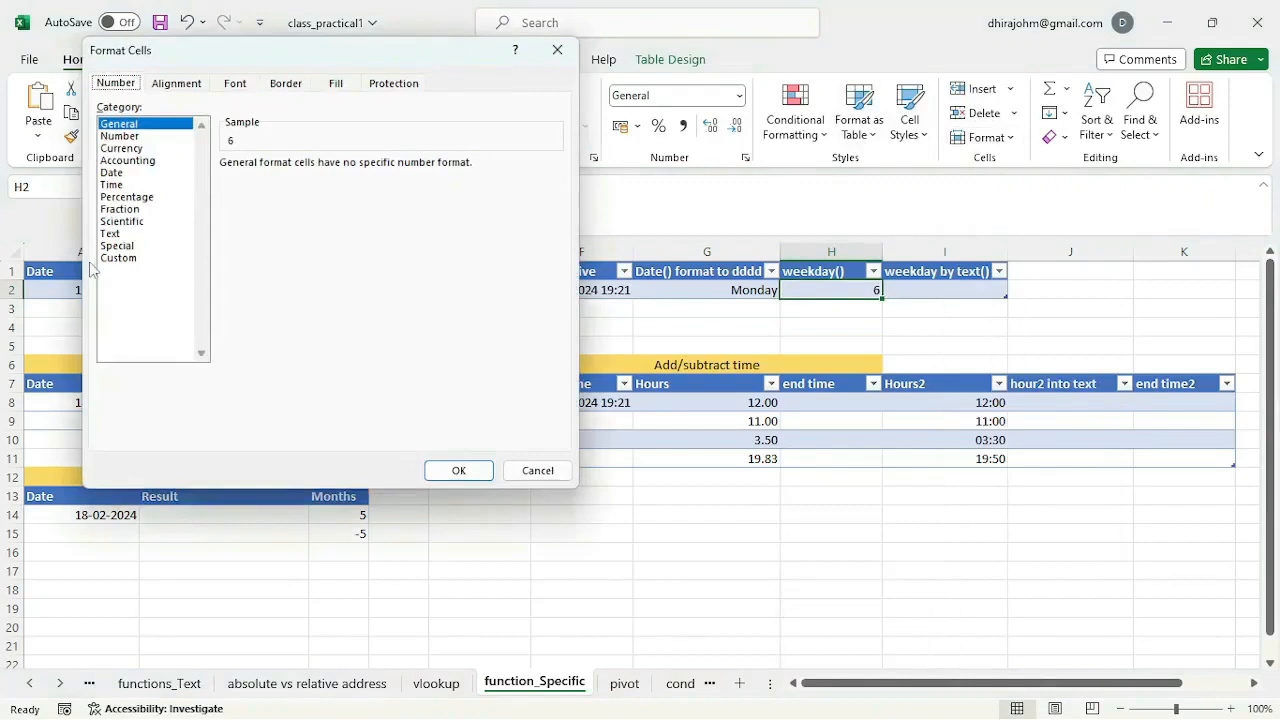
pyautogui.click(120, 259)
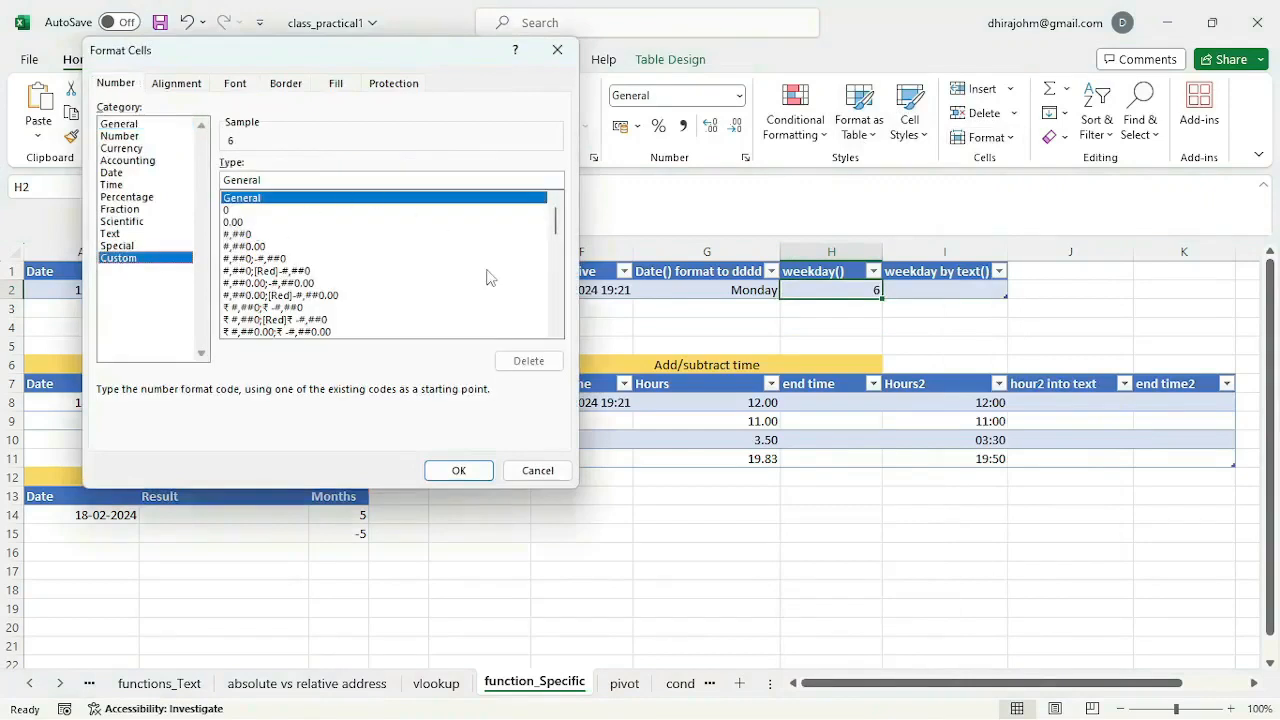
pyautogui.moveTo(557, 226); pyautogui.dragTo(559, 304)
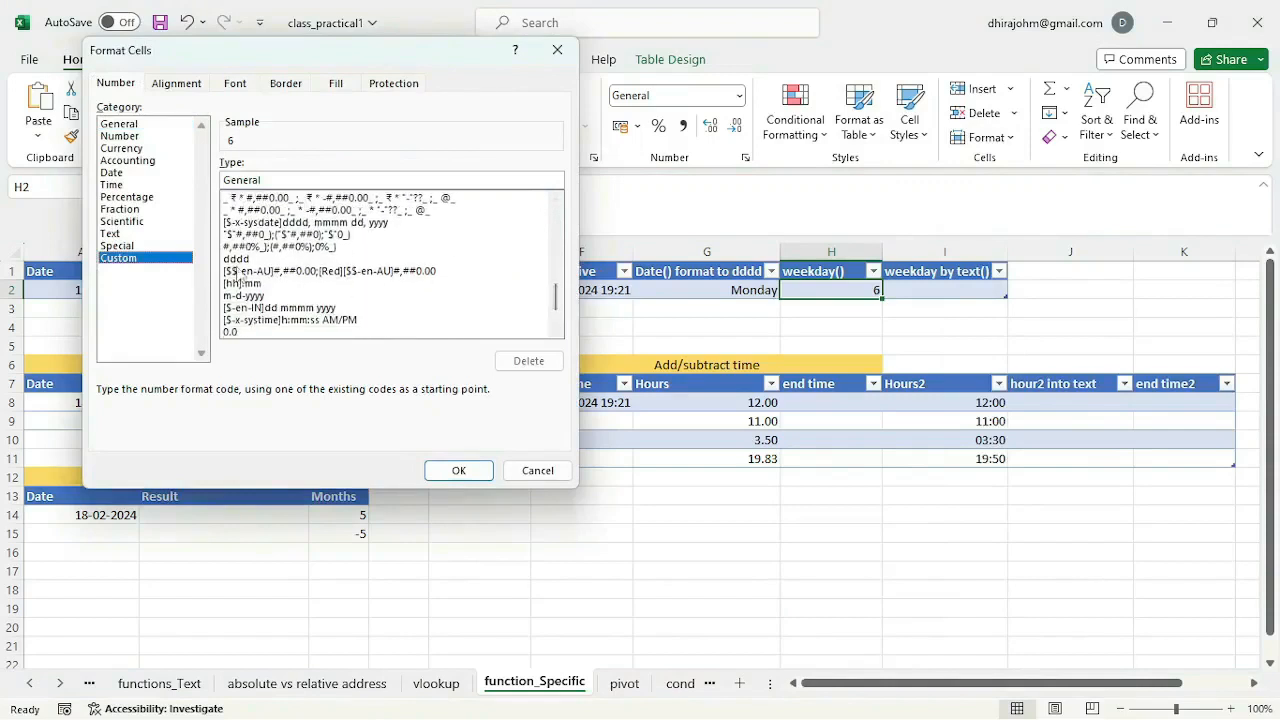
pyautogui.click(242, 259)
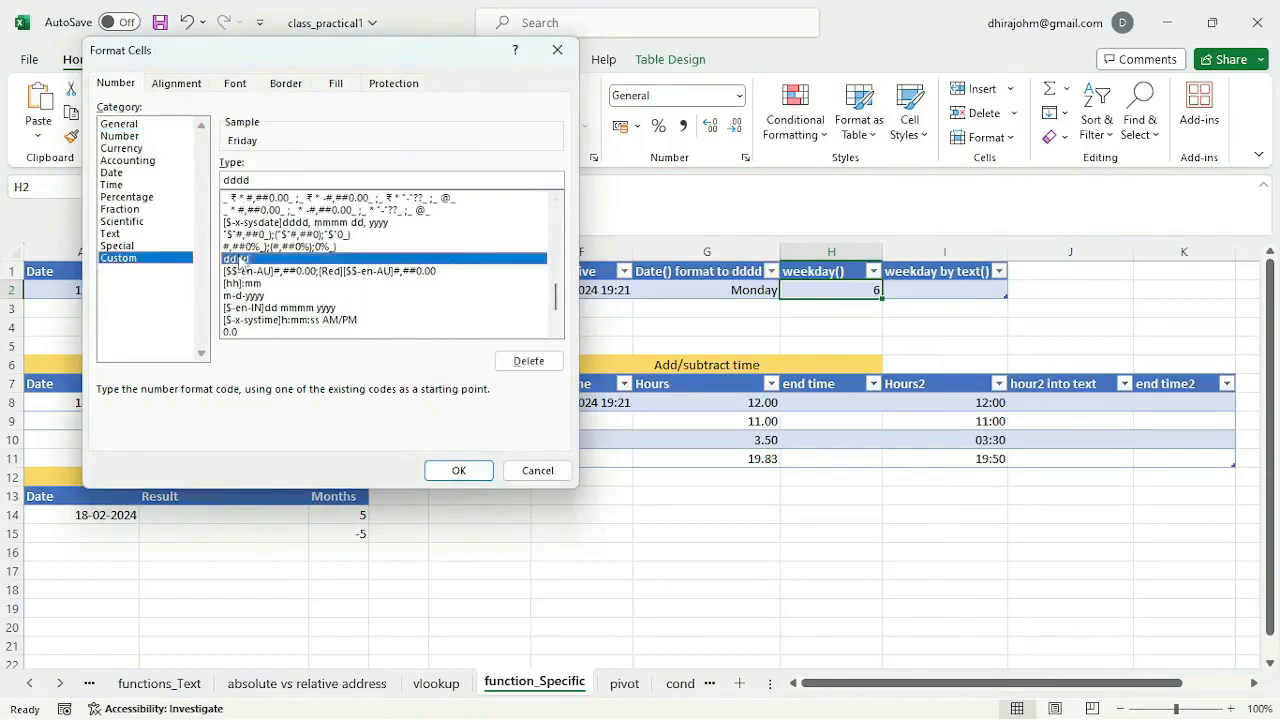
pyautogui.click(458, 470)
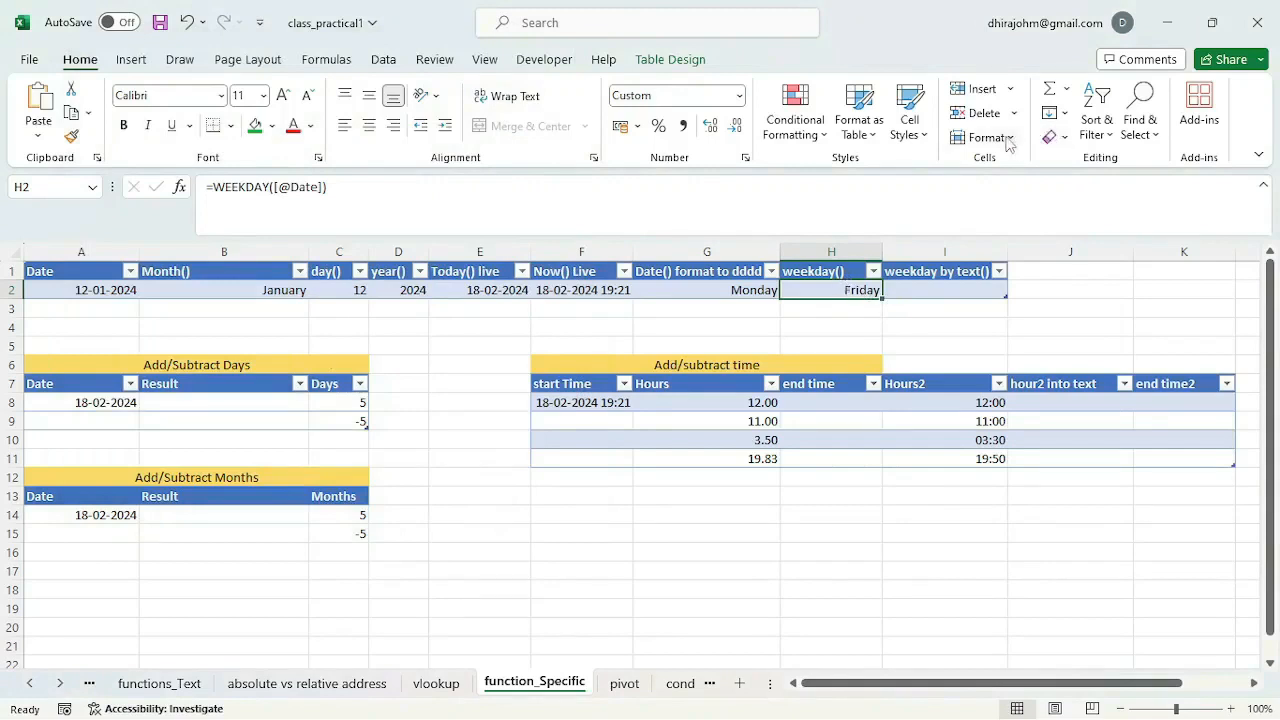
# - Enter a TEXT formula in I2 that converts the date in A2 to its day name with the format "dddd"
pyautogui.click(913, 291)
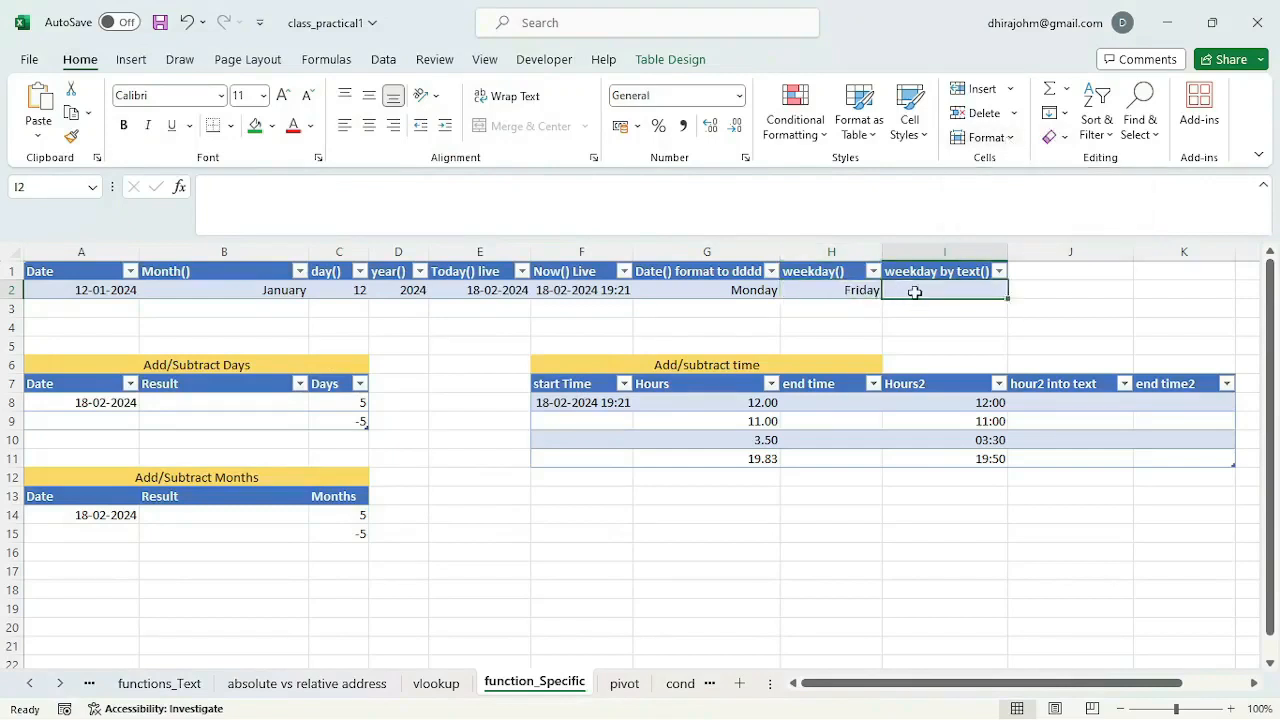
pyautogui.write('=text')
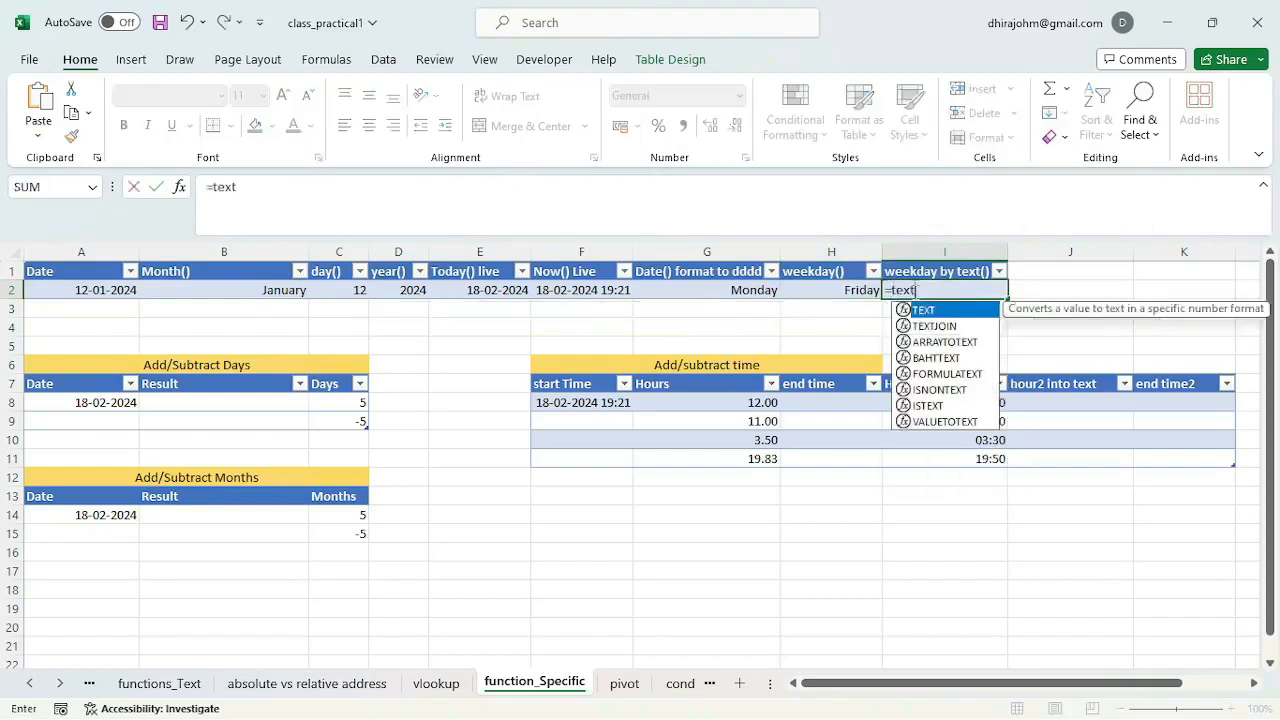
pyautogui.press('Tab')
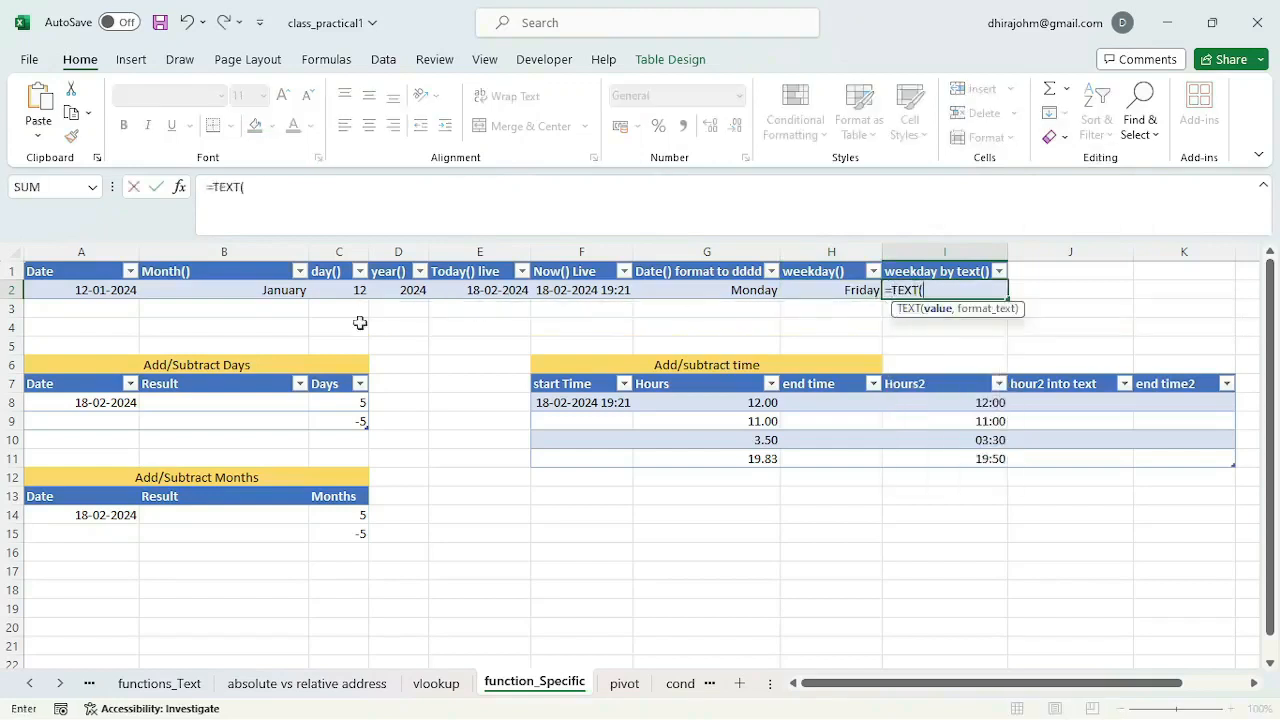
pyautogui.click(91, 290)
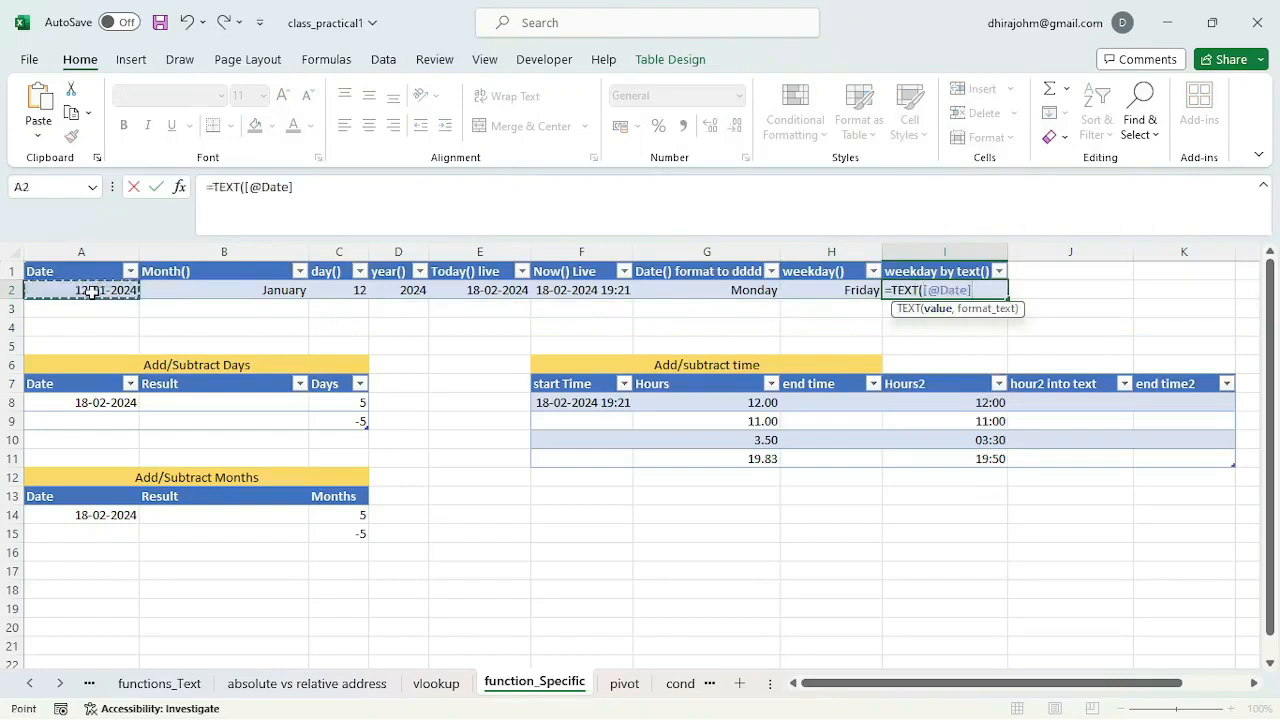
pyautogui.write(',"')
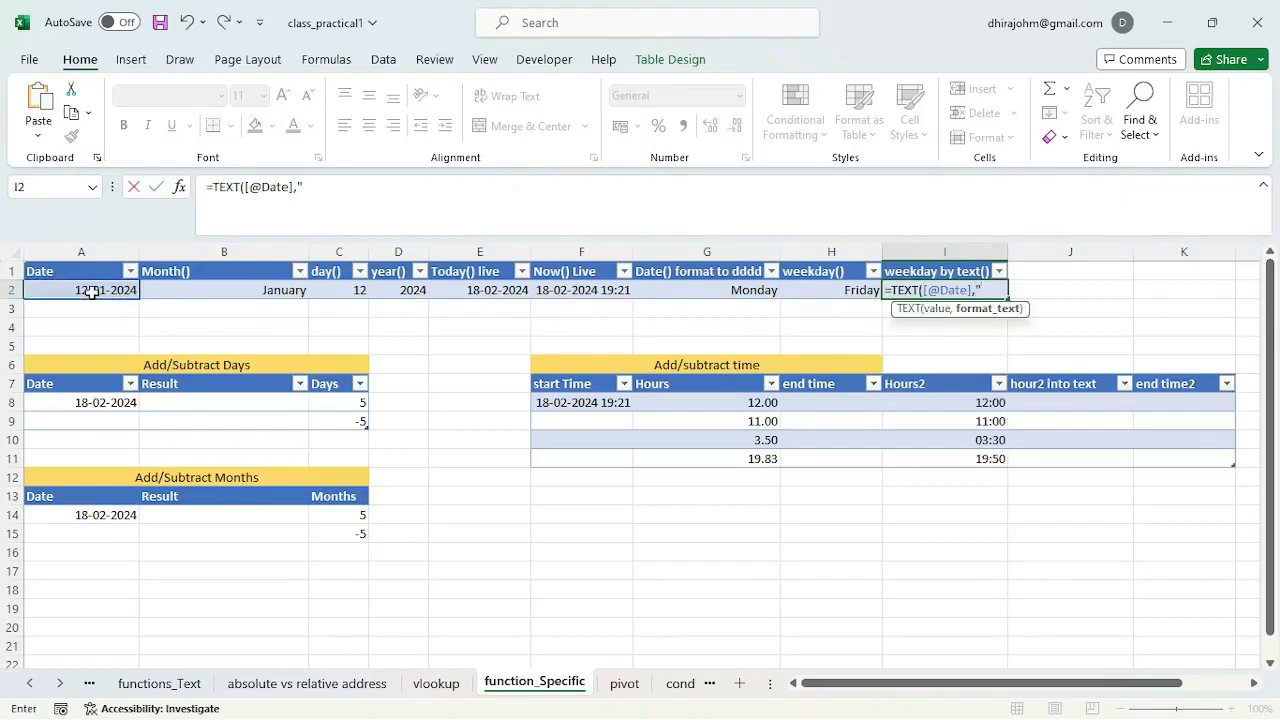
pyautogui.write('dddd')
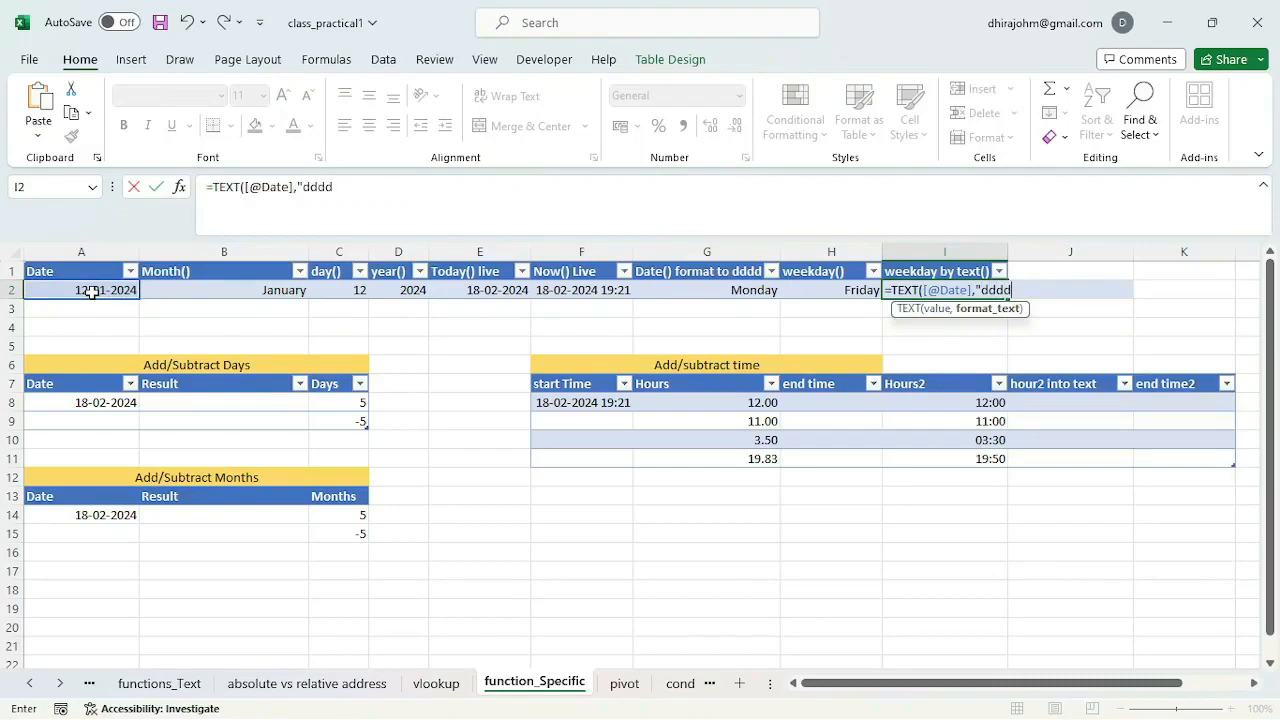
pyautogui.write('")')
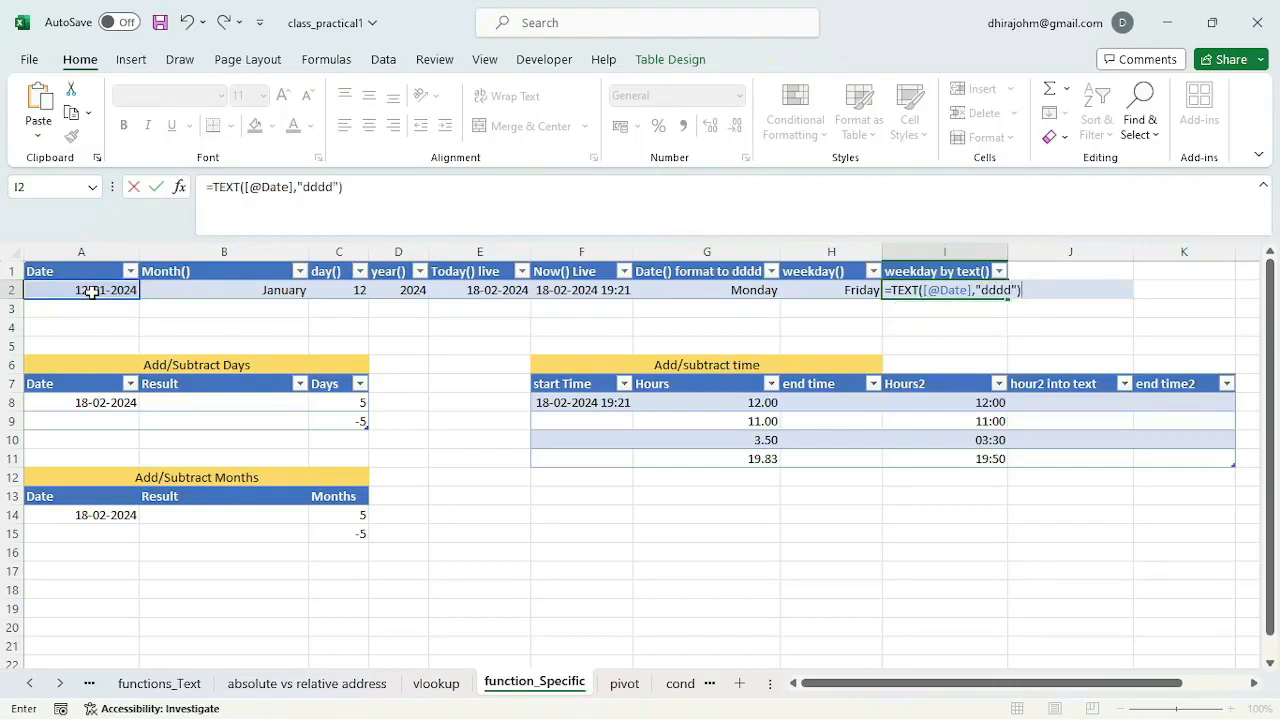
pyautogui.press('Return')
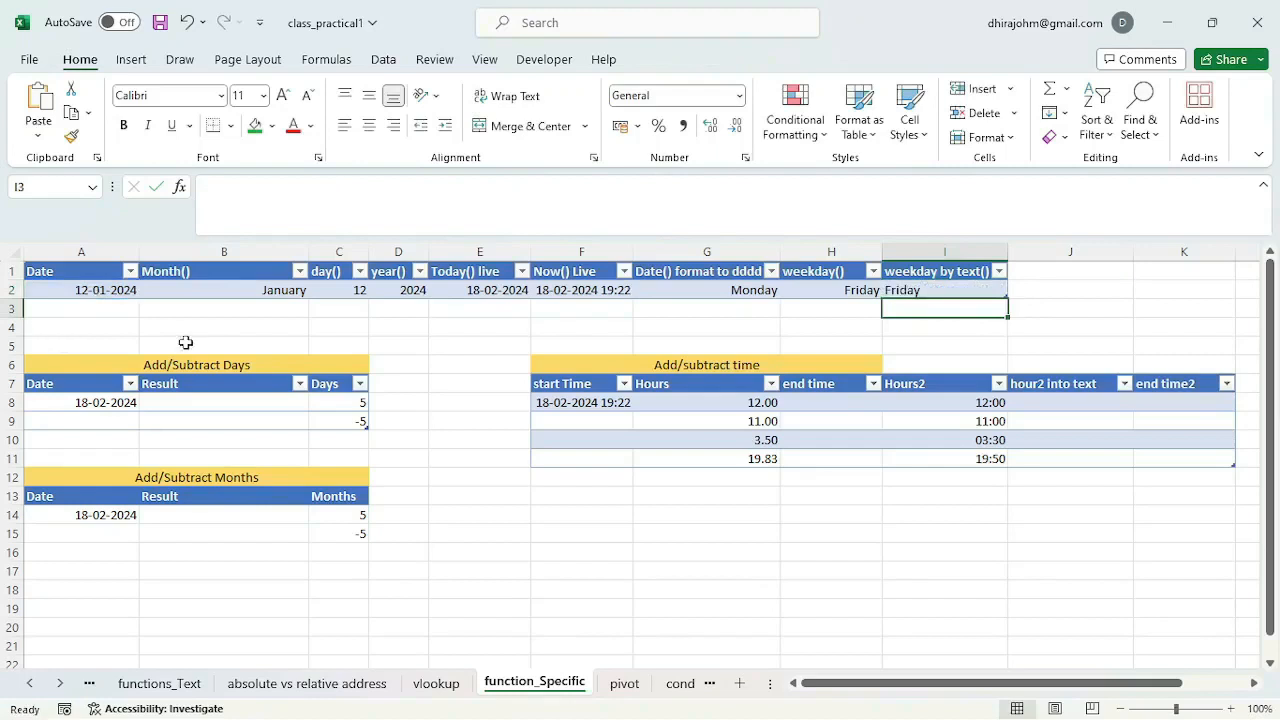
# - Change the format text of the TEXT formula in I2 to "mmmm" so it returns the month name
pyautogui.click(920, 289)
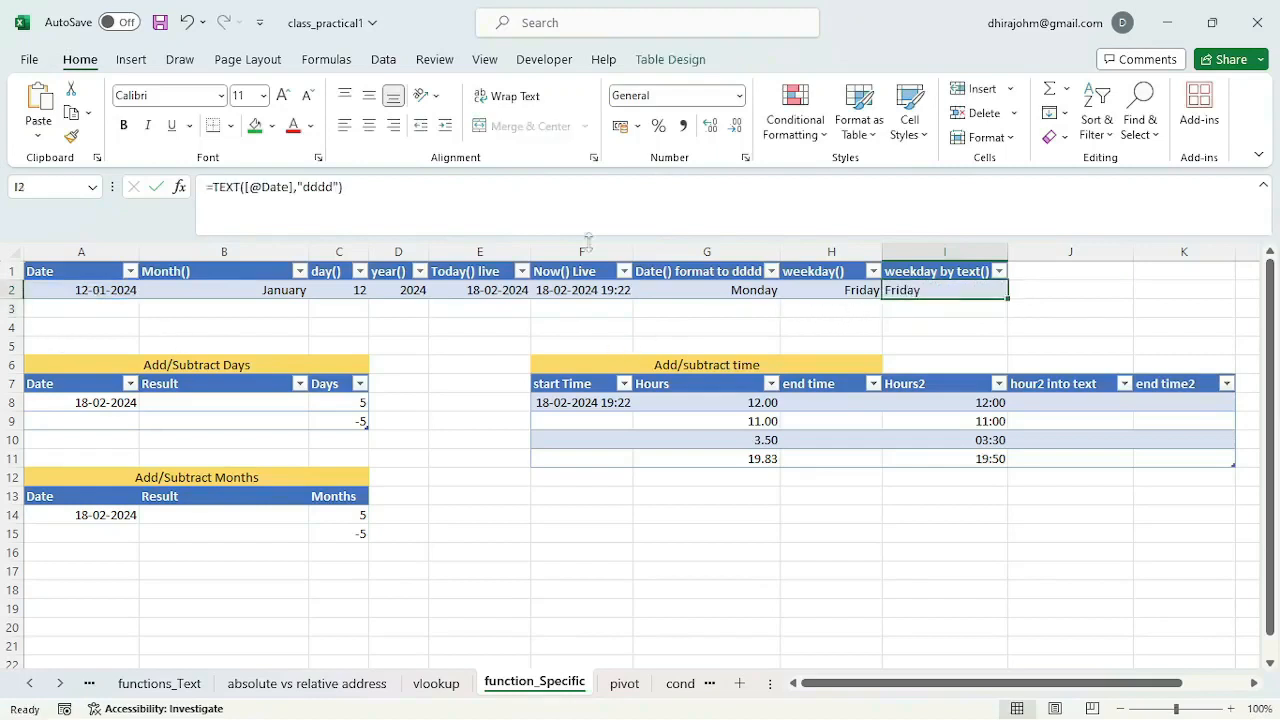
pyautogui.click(334, 186)
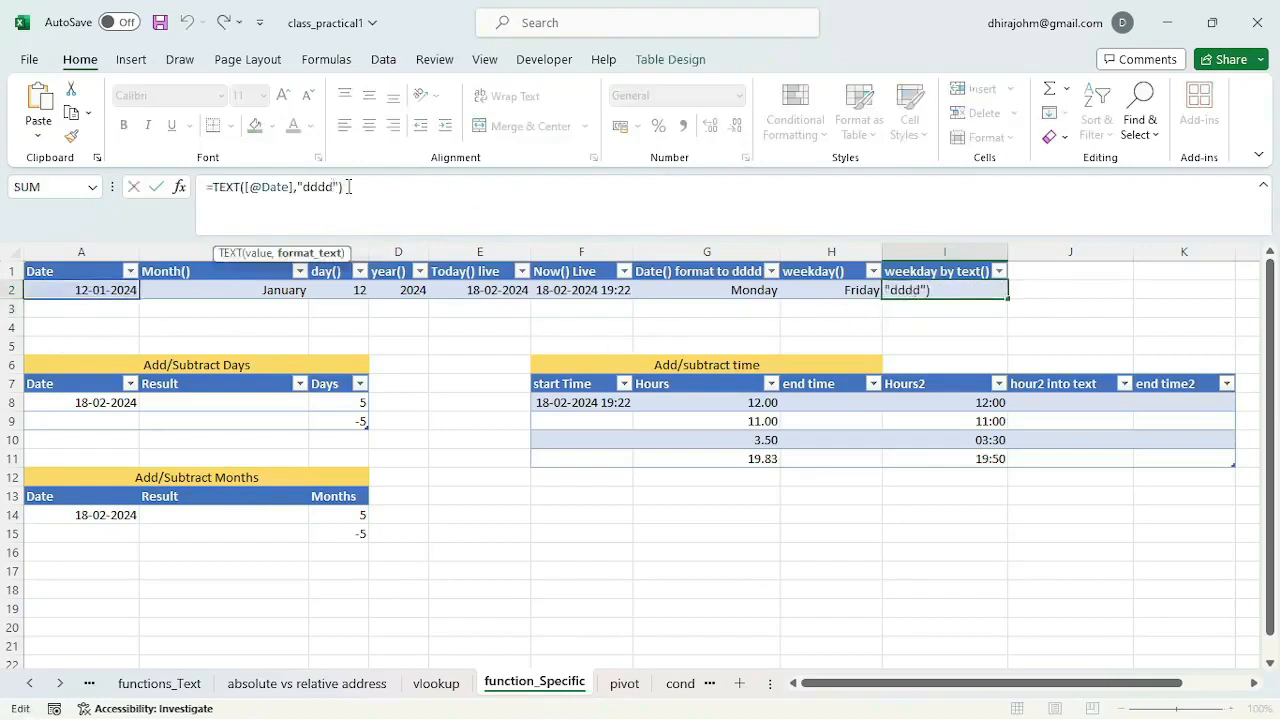
pyautogui.press('BackSpace')
pyautogui.press('BackSpace')
pyautogui.press('BackSpace')
pyautogui.press('BackSpace')
pyautogui.write('mmmm')
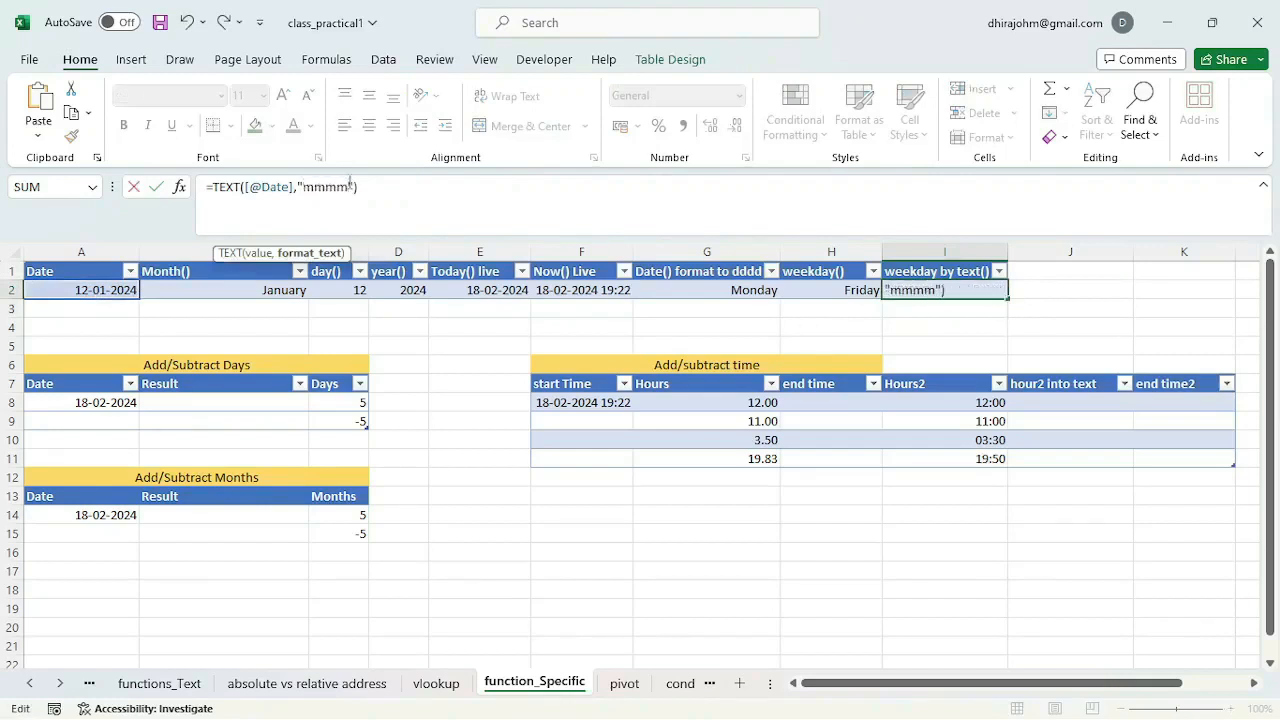
pyautogui.press('Return')
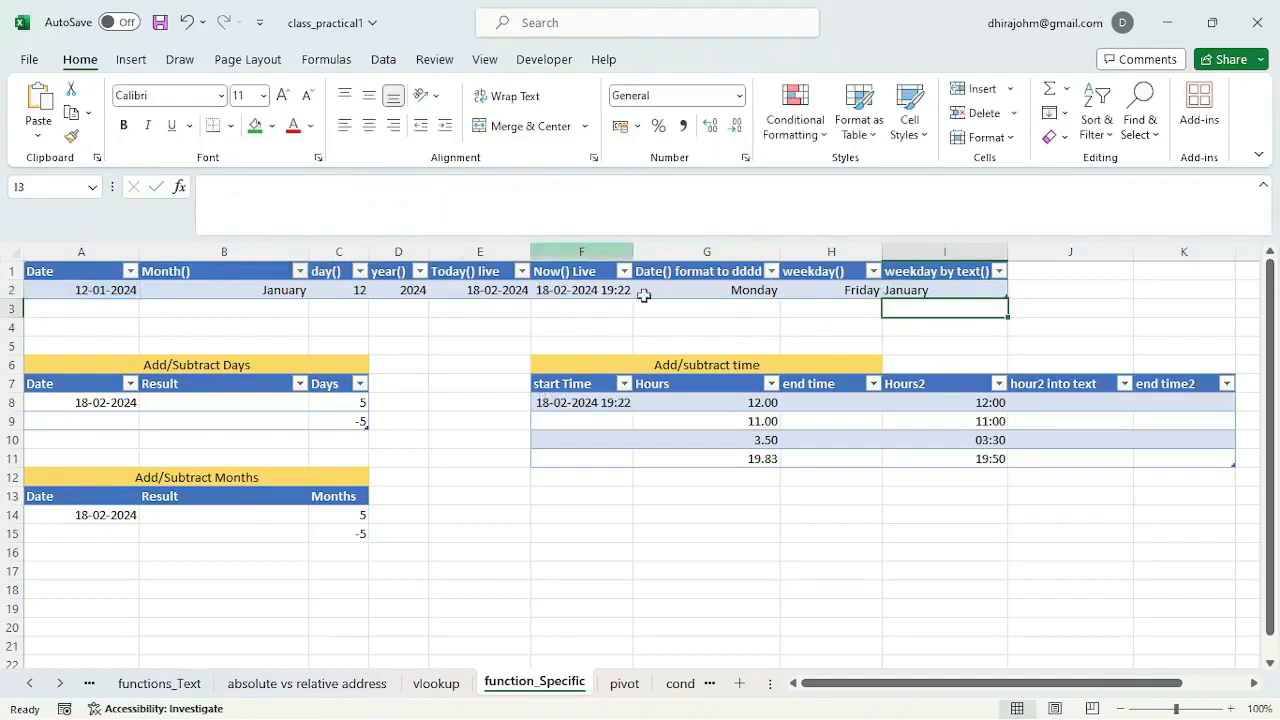
pyautogui.click(924, 289)
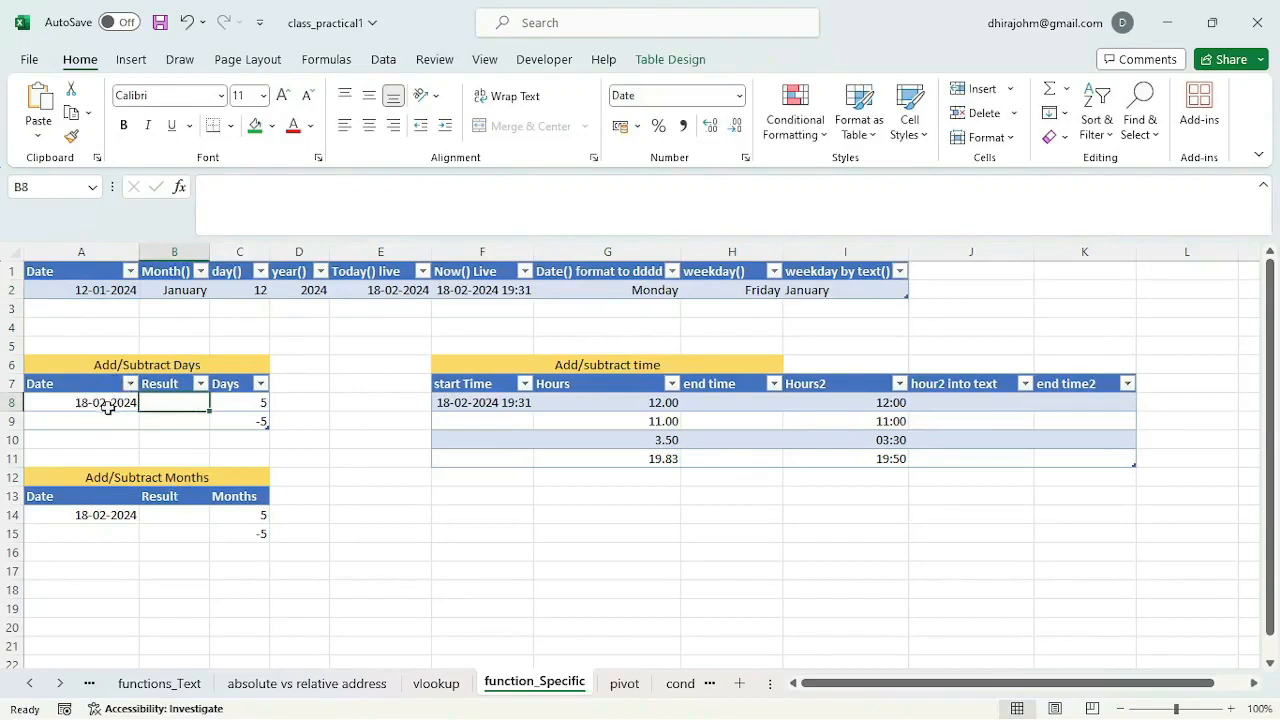
pyautogui.click(108, 406)
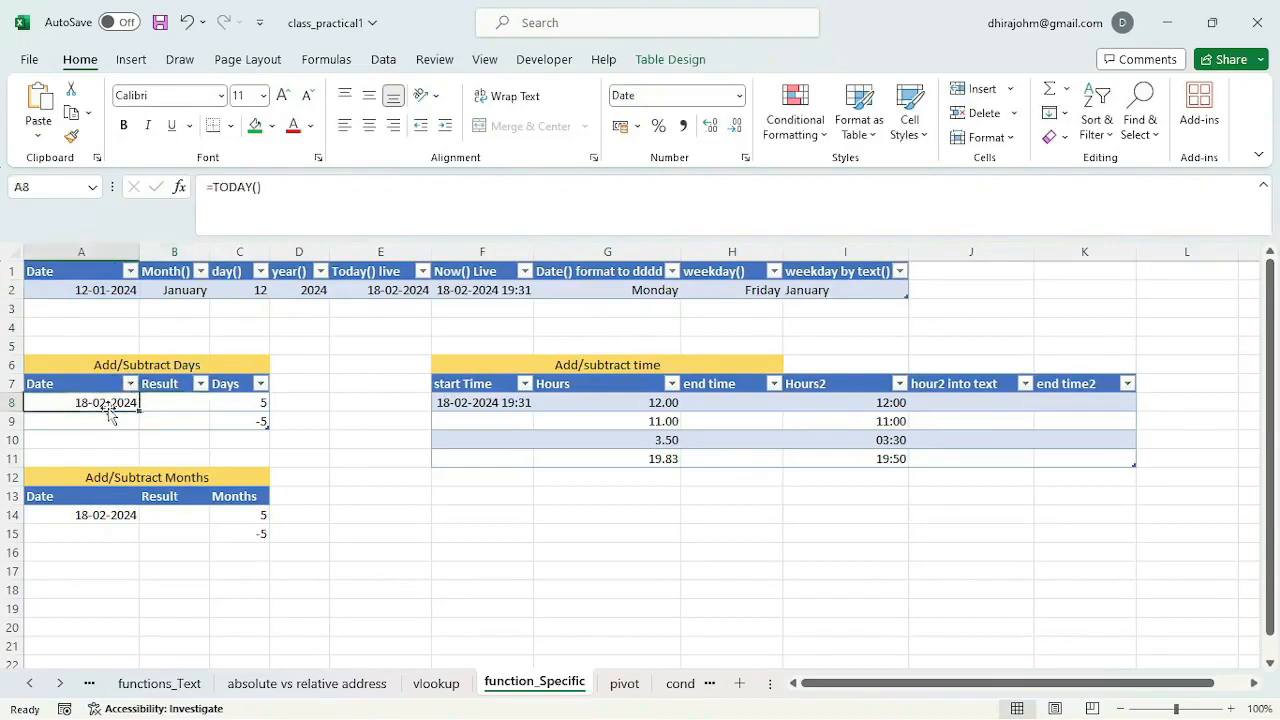
pyautogui.click(250, 402)
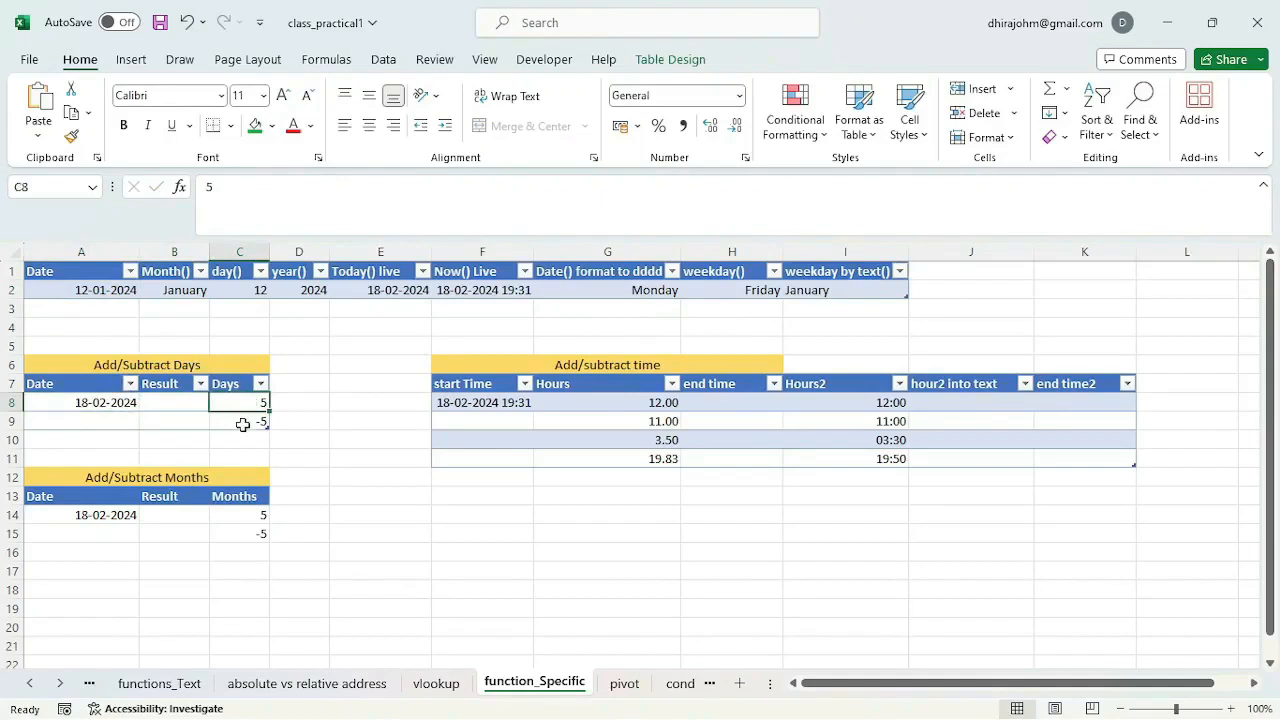
pyautogui.click(244, 423)
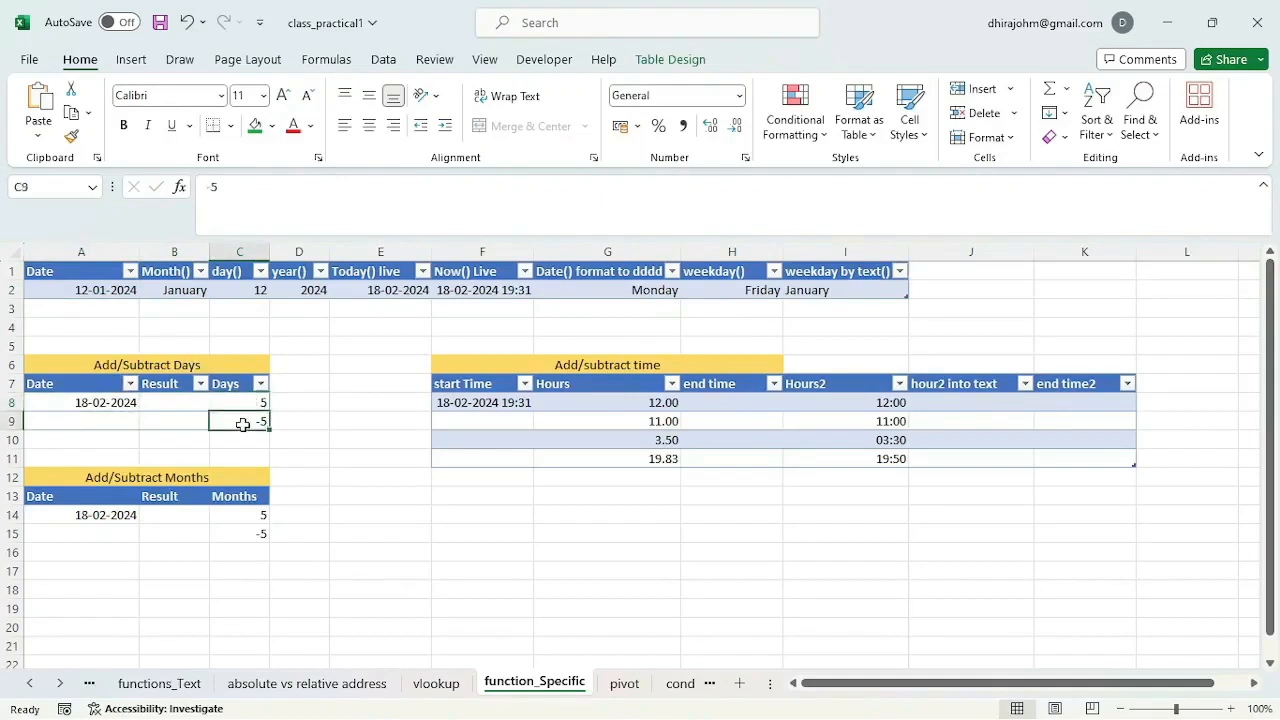
pyautogui.click(172, 402)
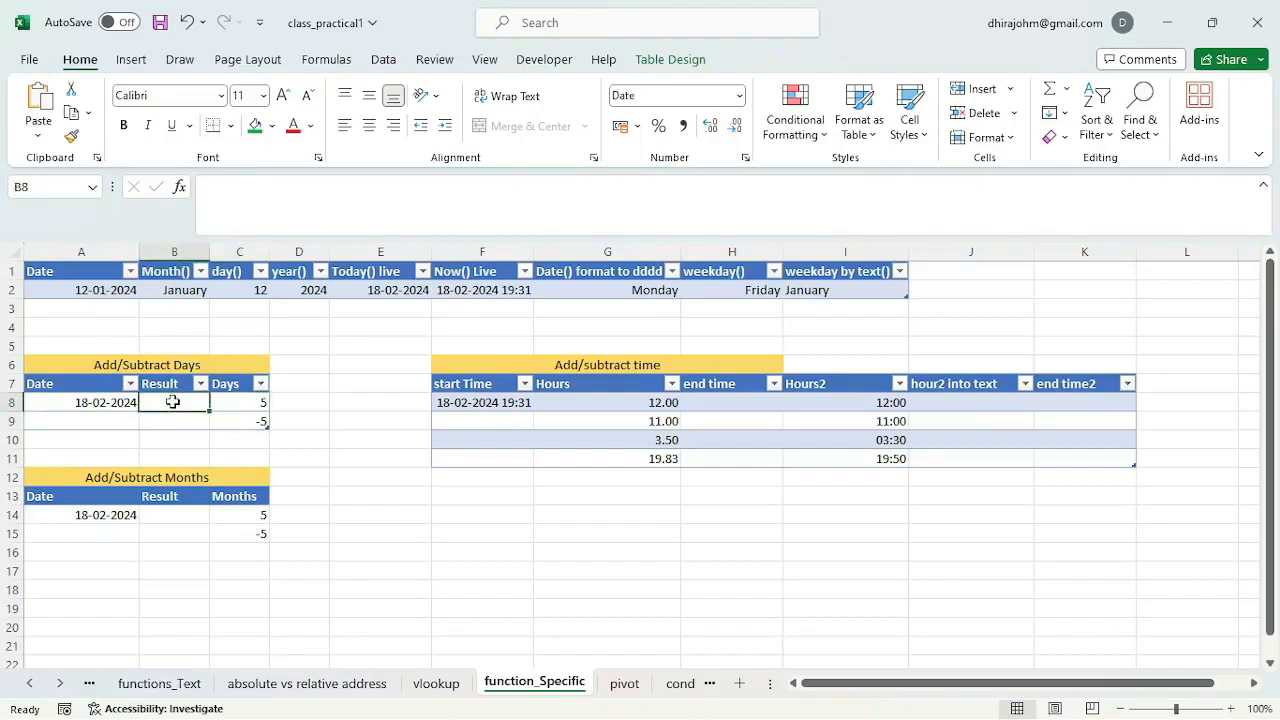
pyautogui.write('=')
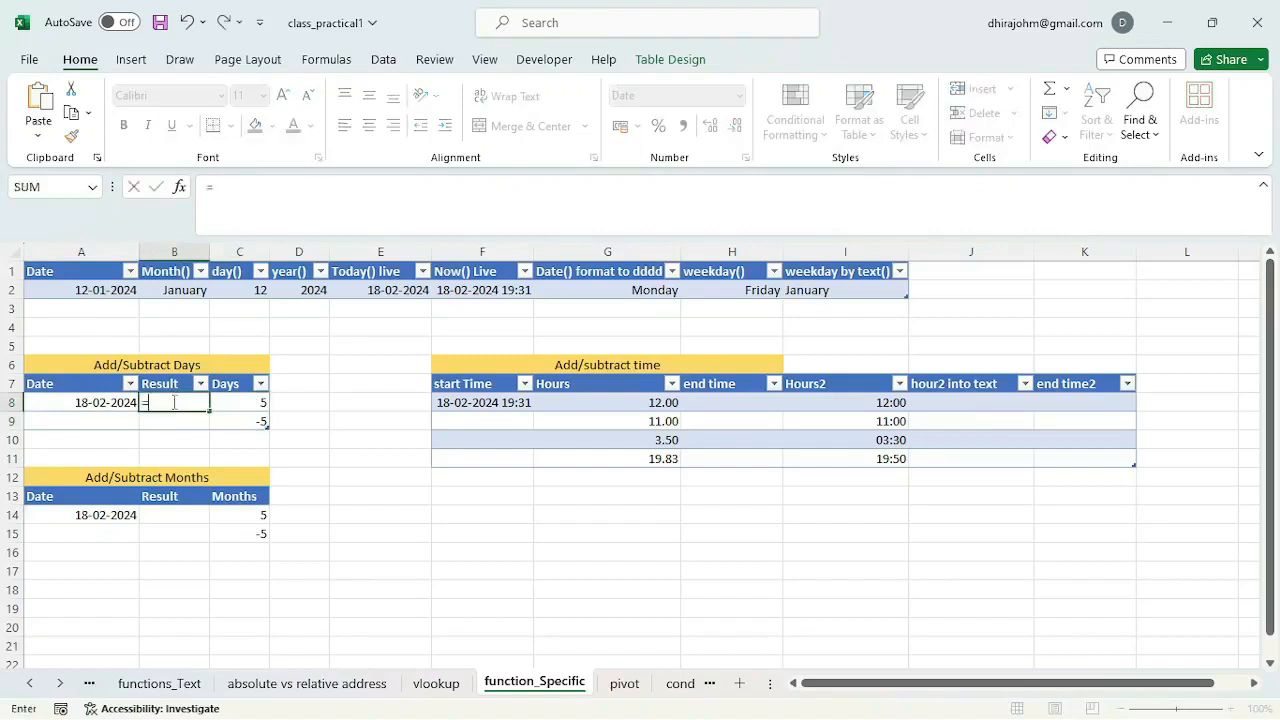
pyautogui.click(105, 402)
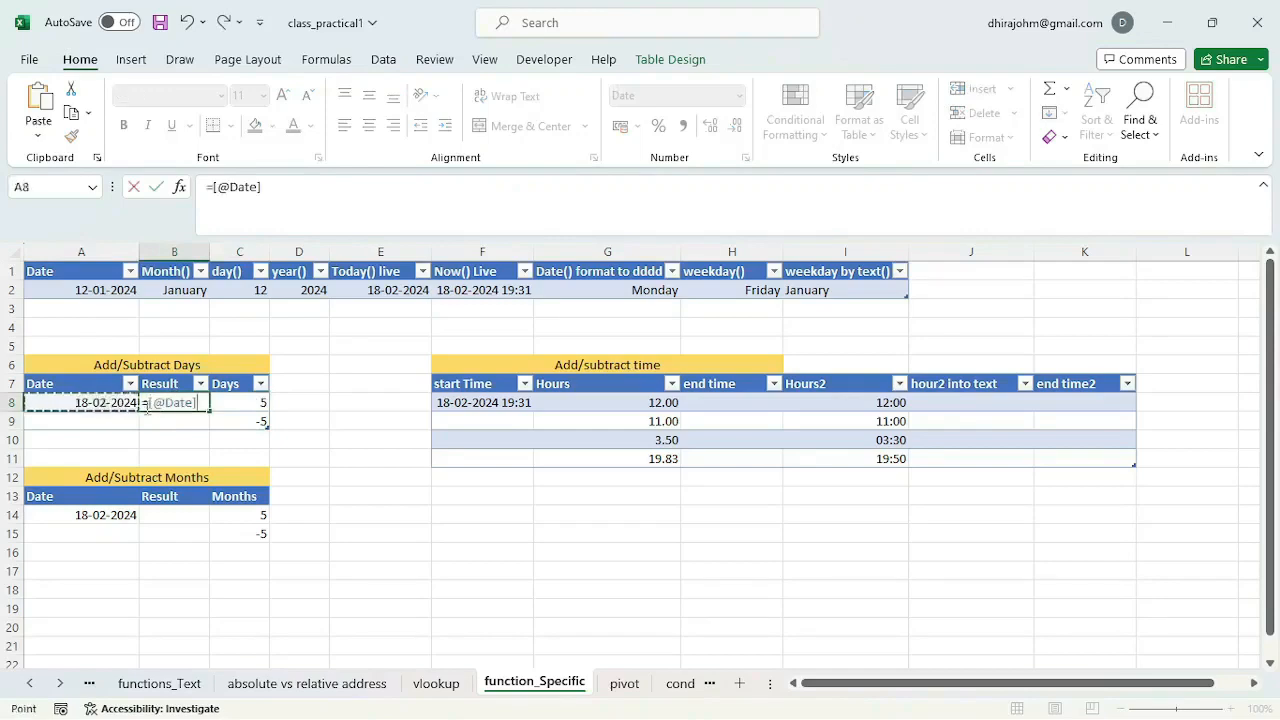
pyautogui.write('+')
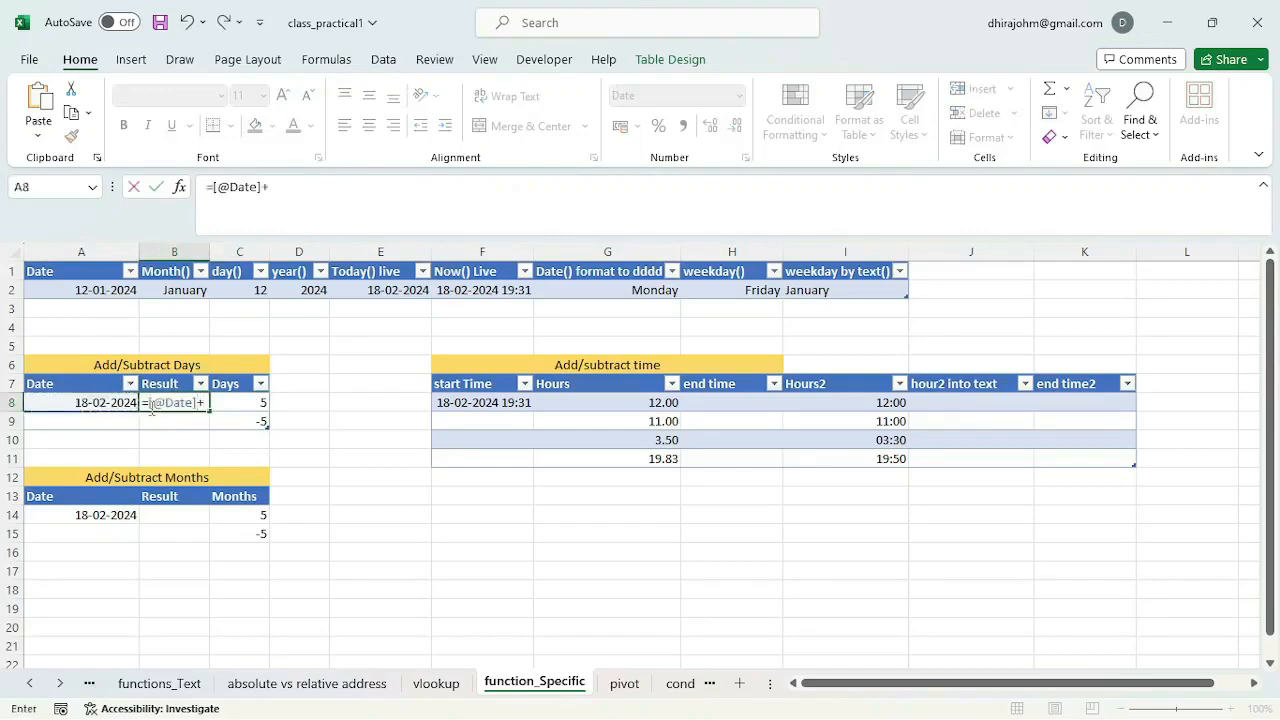
pyautogui.click(259, 402)
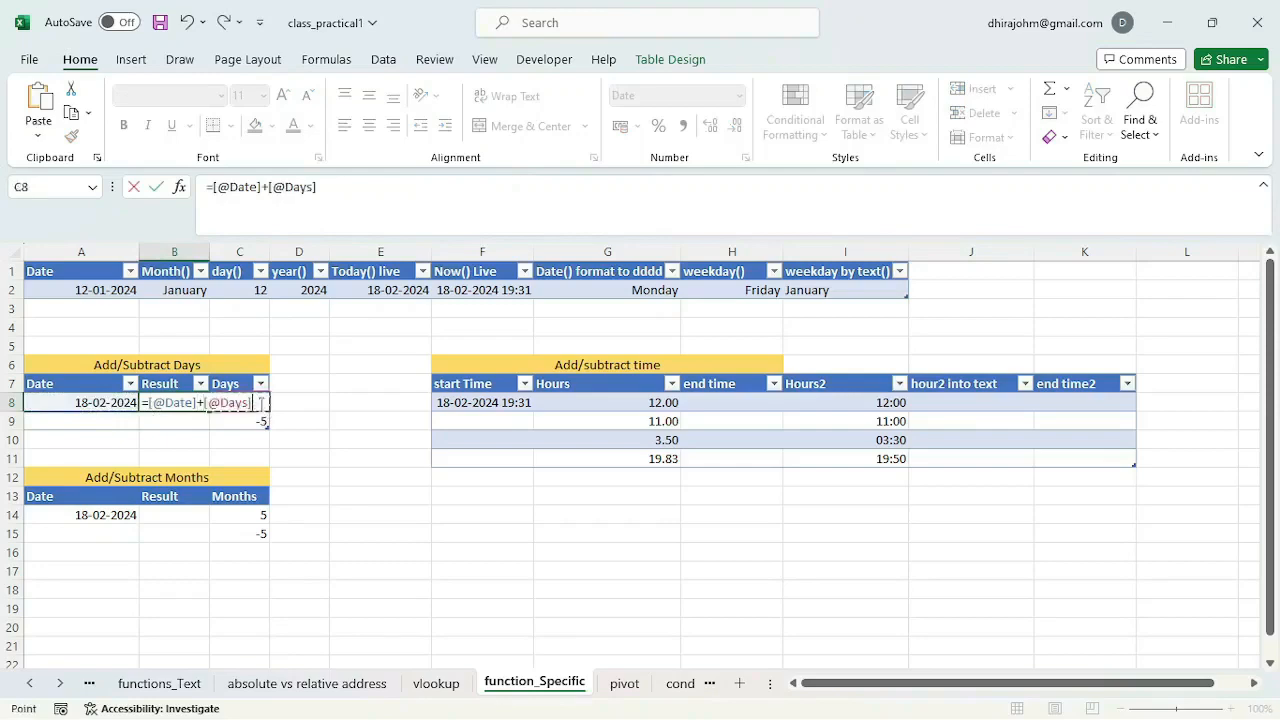
pyautogui.press('Return')
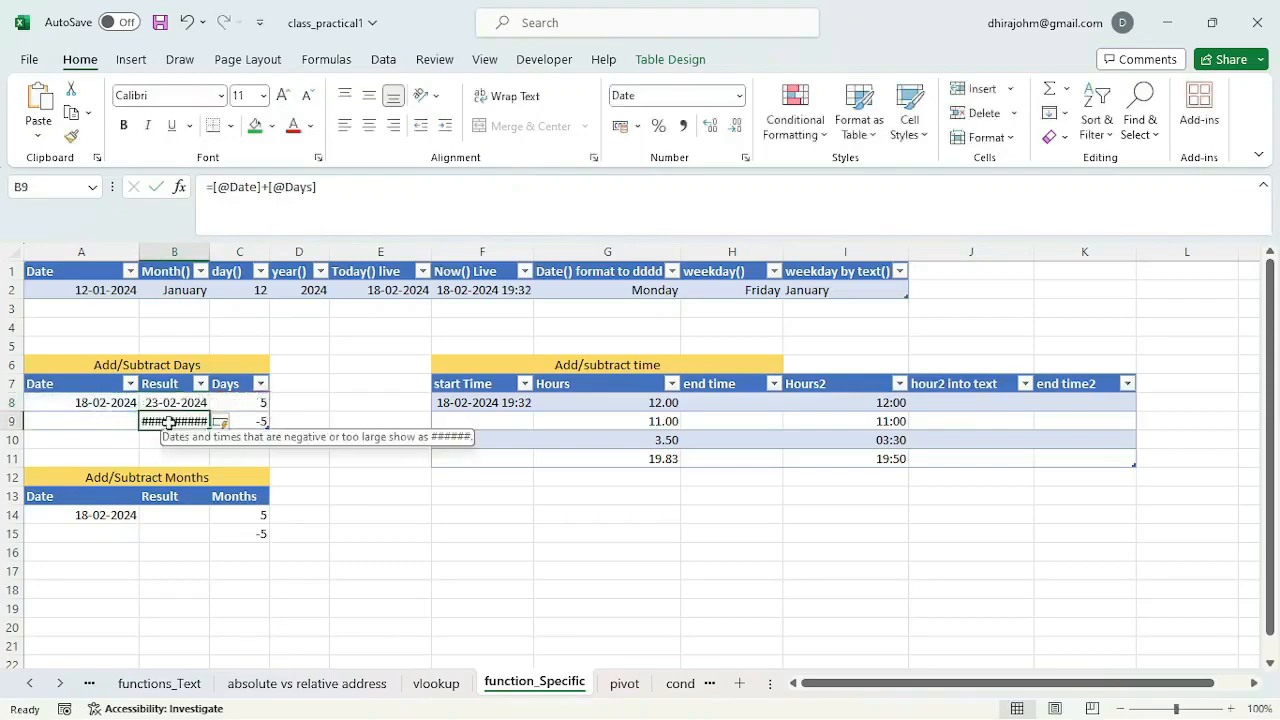
# - Check the date reference in the B8 formula and clear the Result cells B8:B9
pyautogui.click(165, 402)
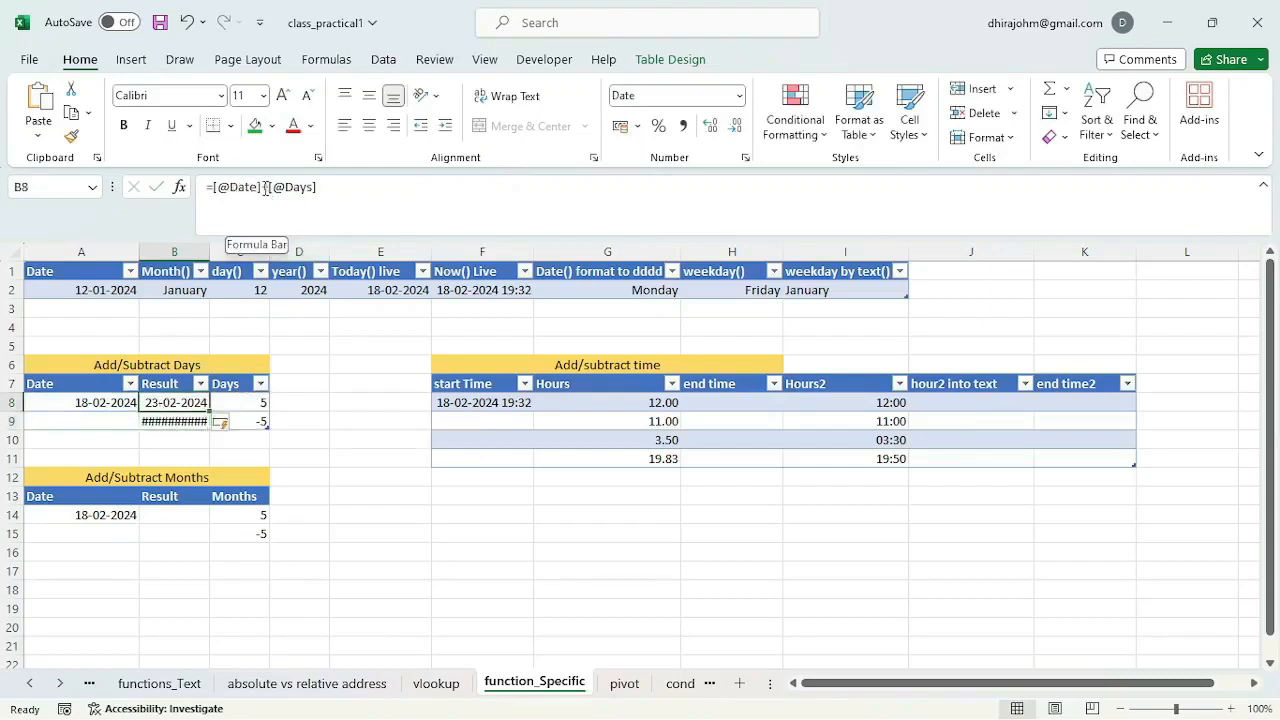
pyautogui.moveTo(262, 188); pyautogui.dragTo(213, 188)
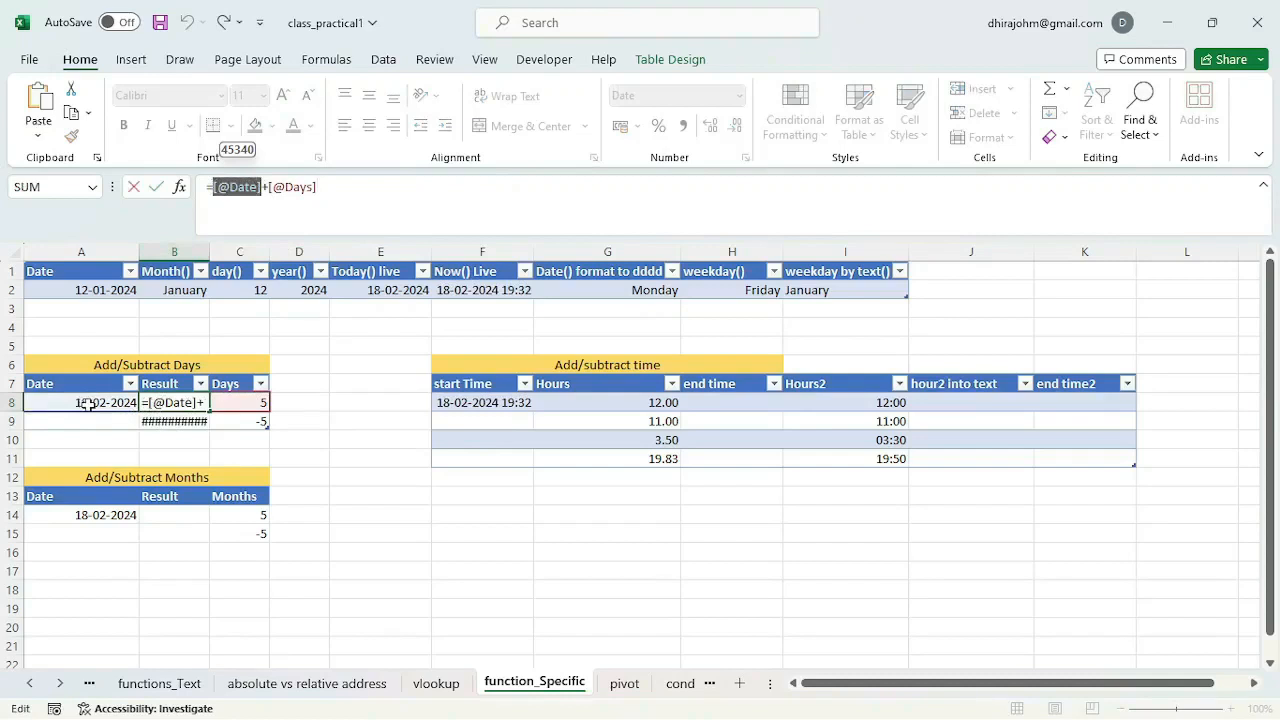
pyautogui.press('Escape')
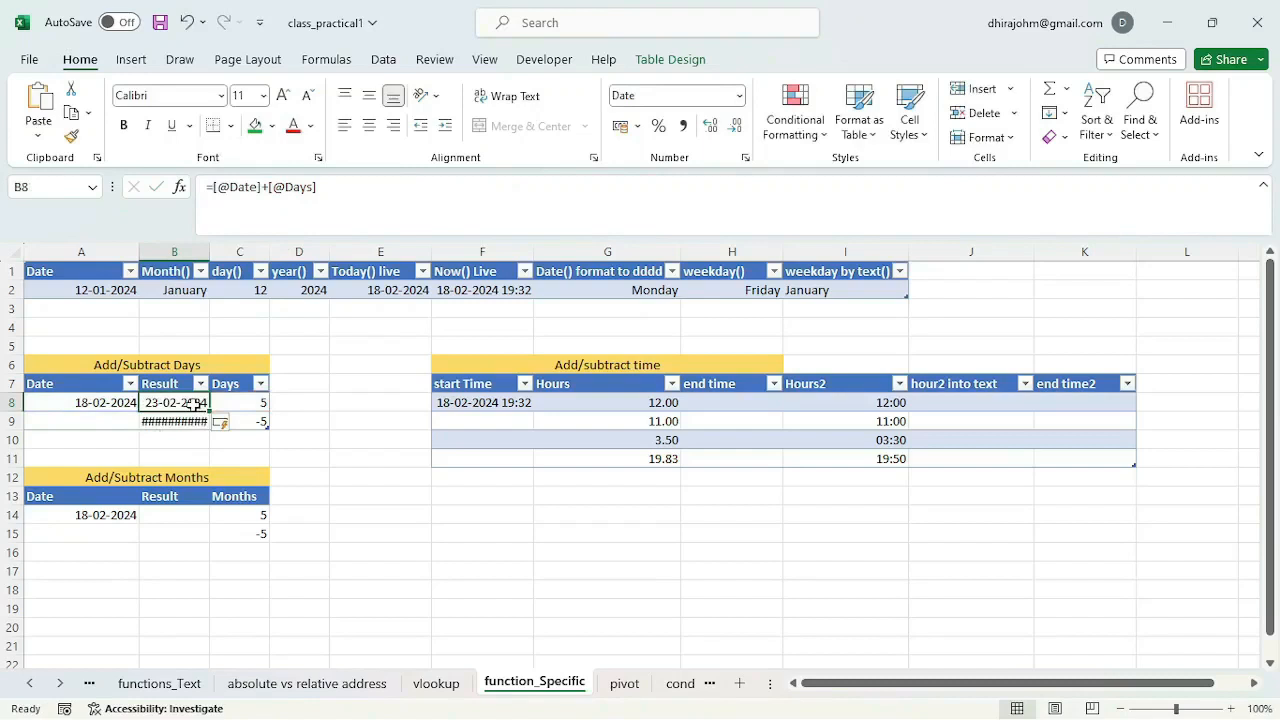
pyautogui.moveTo(193, 405); pyautogui.dragTo(195, 432)
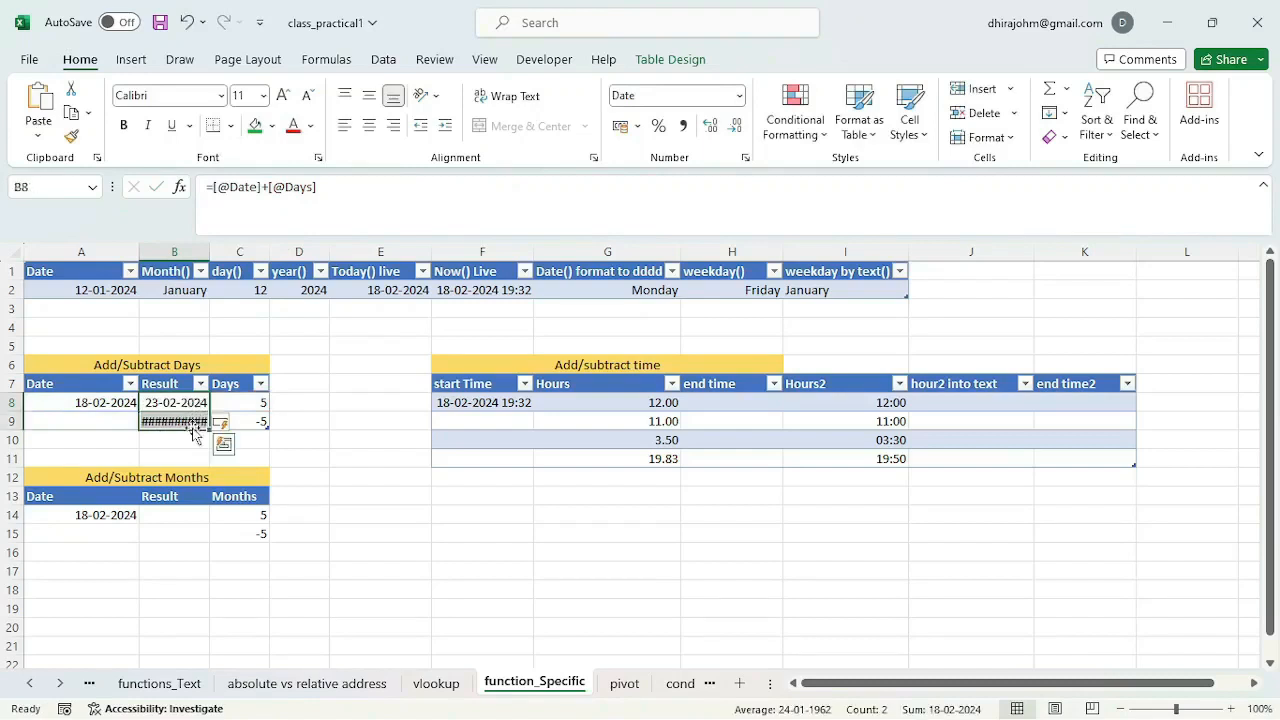
pyautogui.press('Delete')
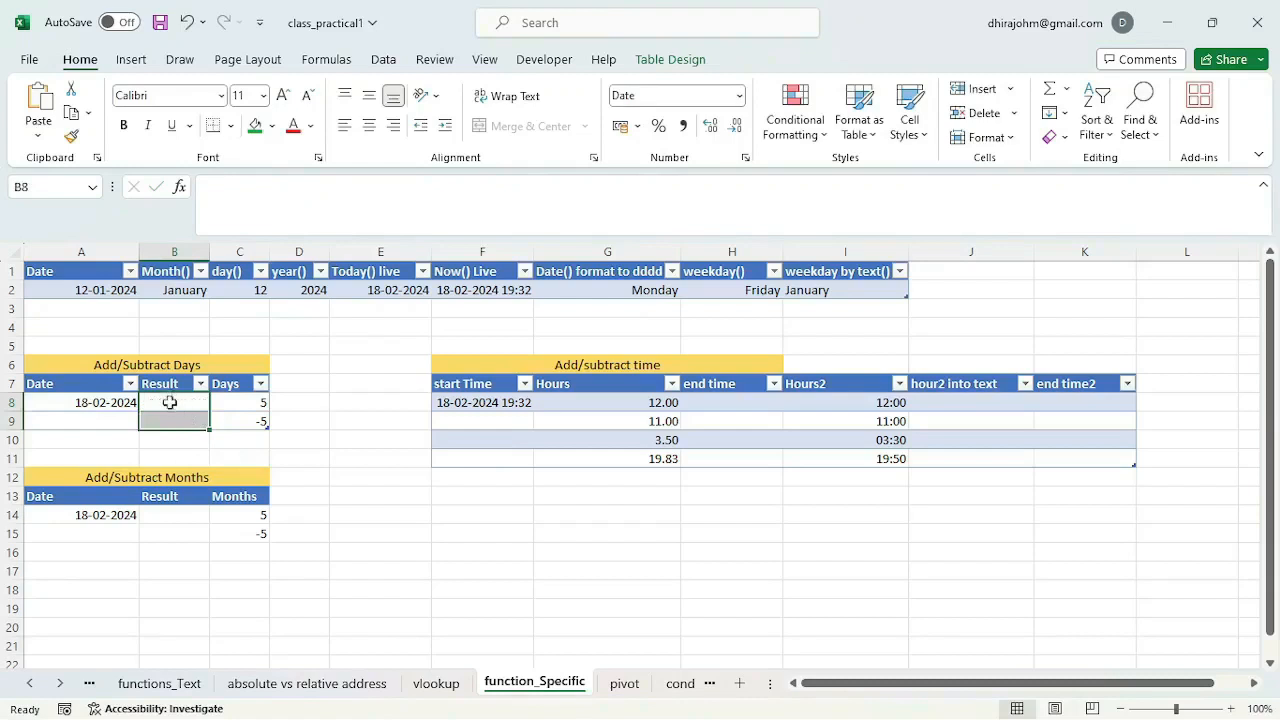
pyautogui.click(170, 403)
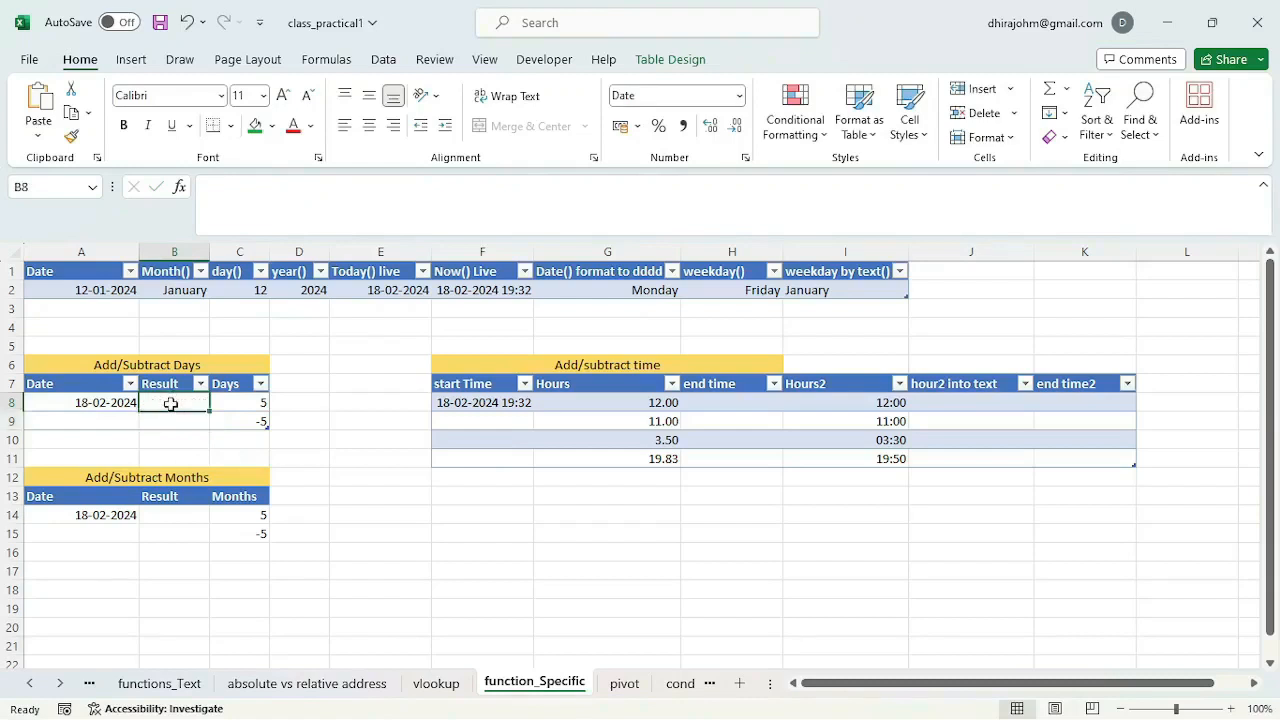
pyautogui.write('$')
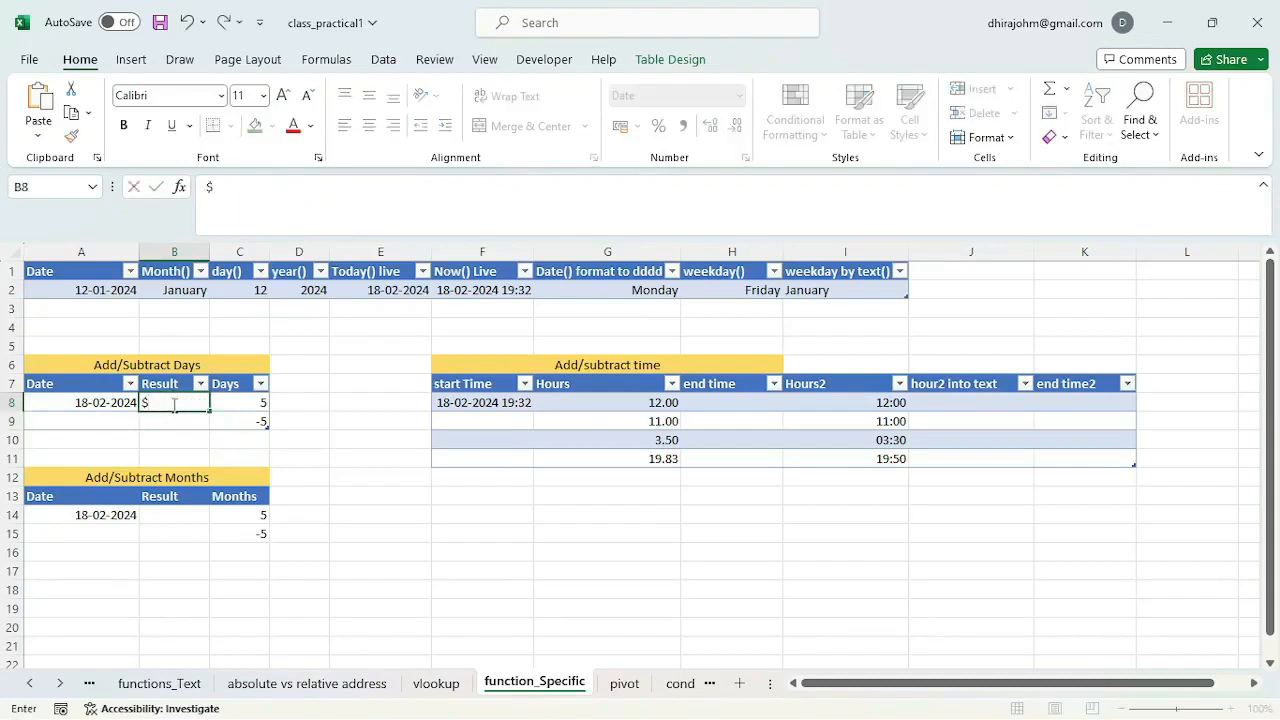
pyautogui.write('A$8+')
pyautogui.click(209, 188)
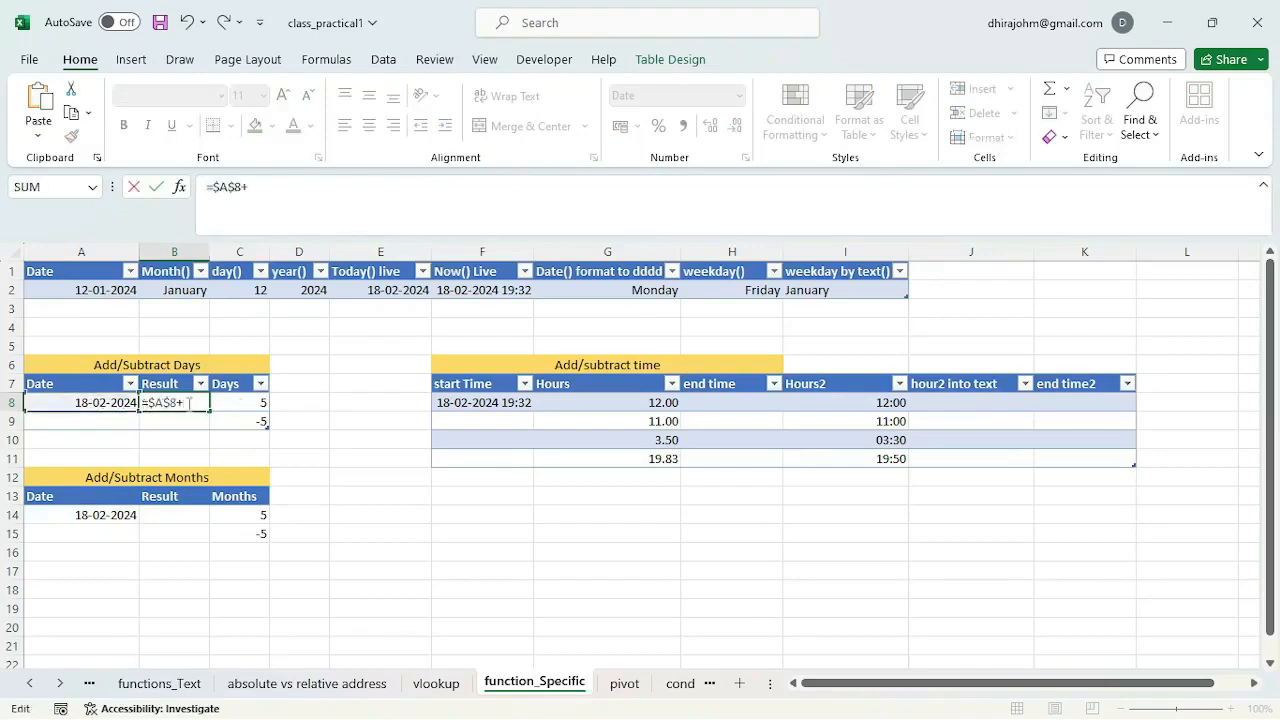
pyautogui.click(258, 404)
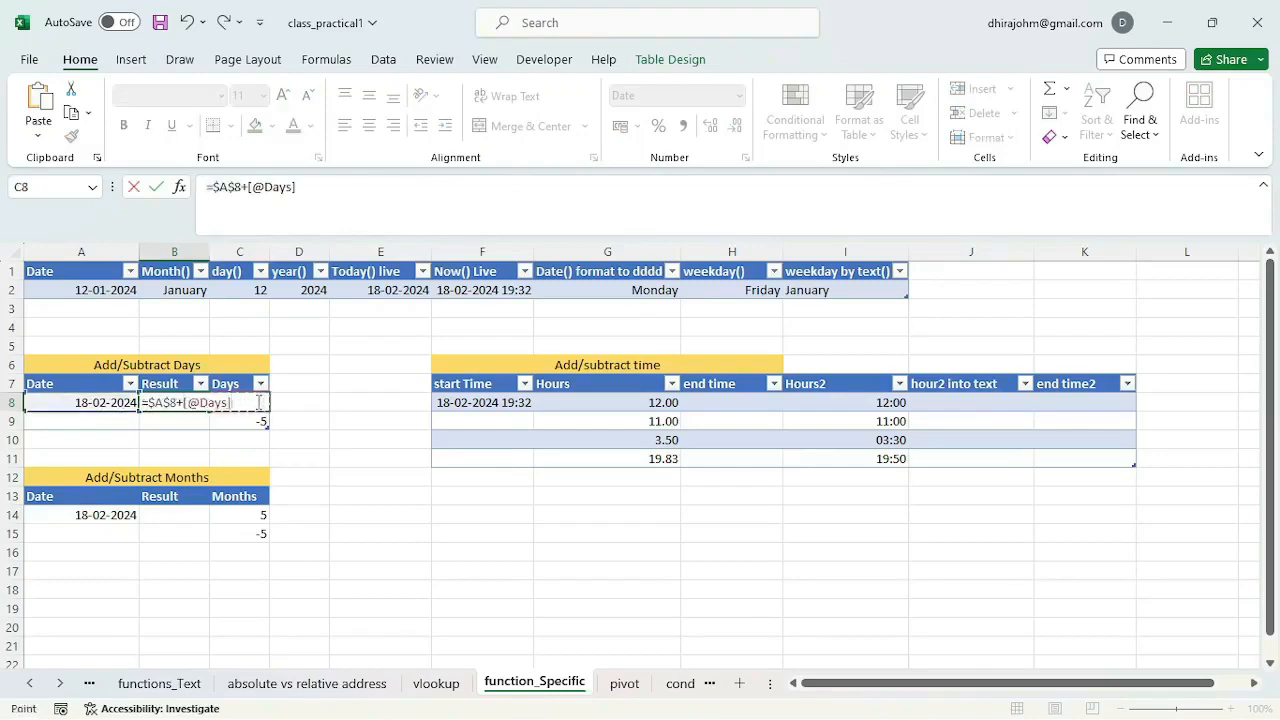
pyautogui.press('Return')
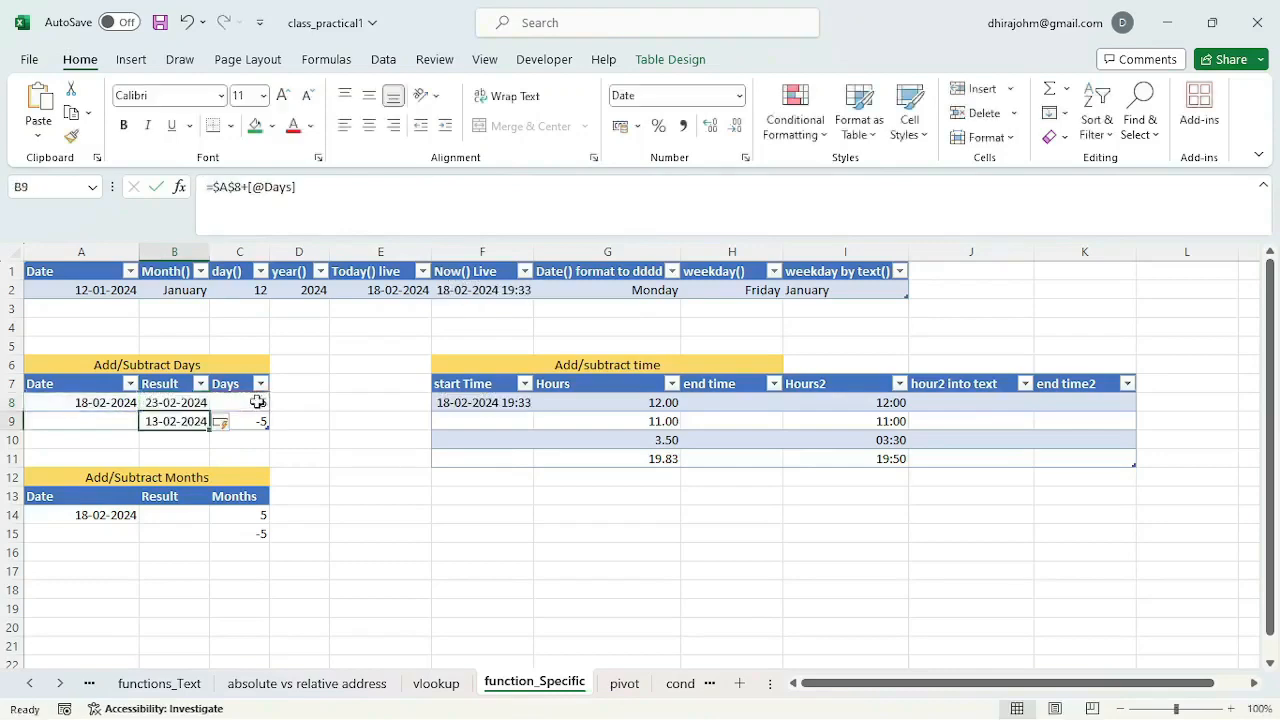
pyautogui.click(152, 404)
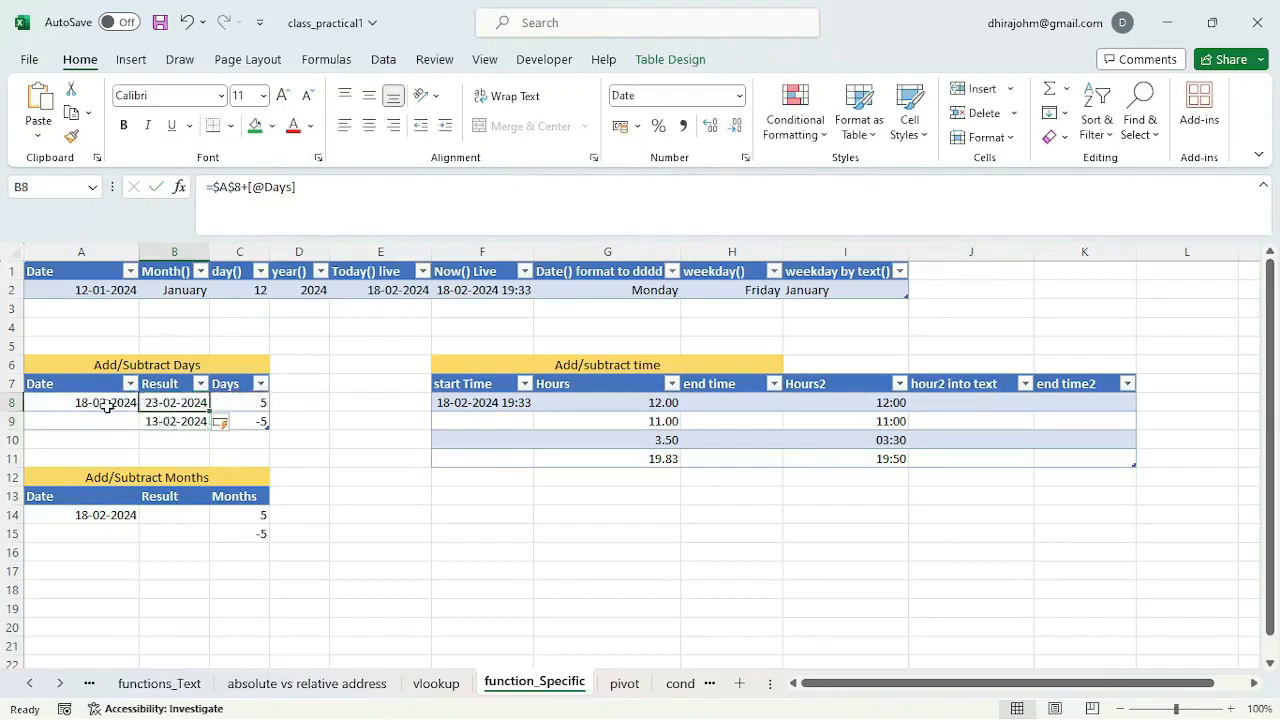
pyautogui.click(171, 424)
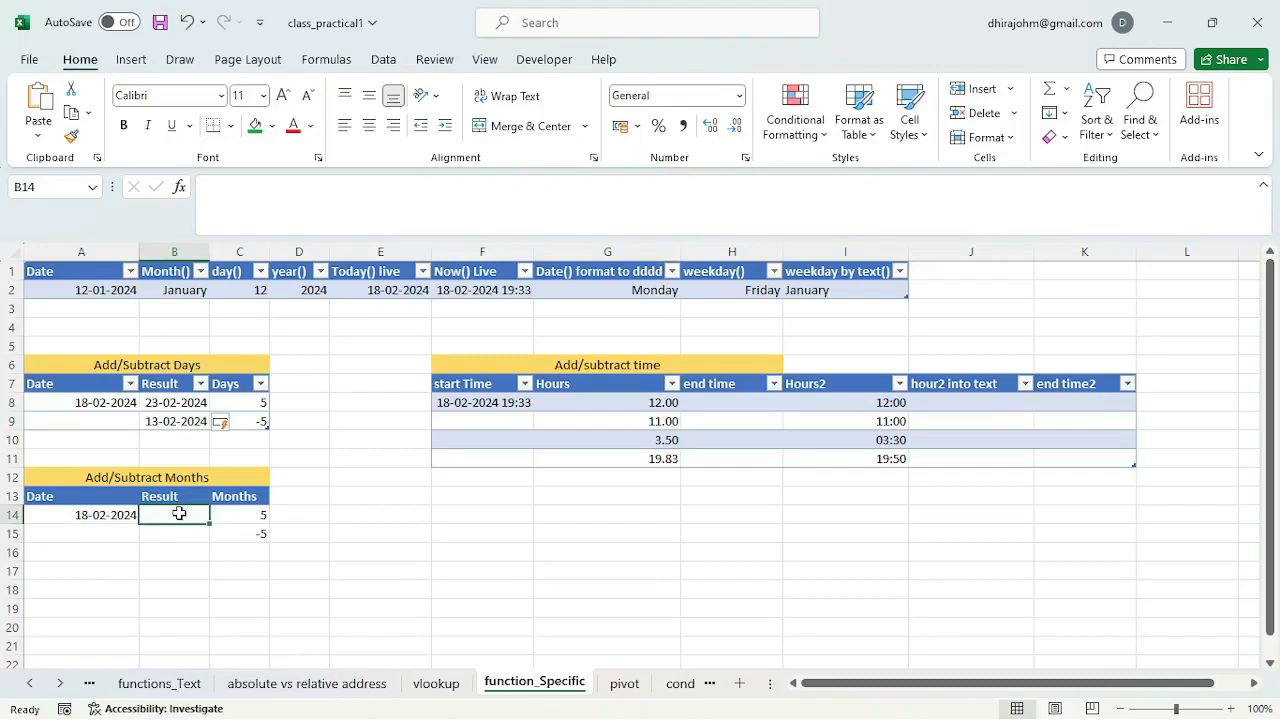
# - Write an EDATE formula in B14 with A14 as the start date and C14 as the months
pyautogui.write('=edat')
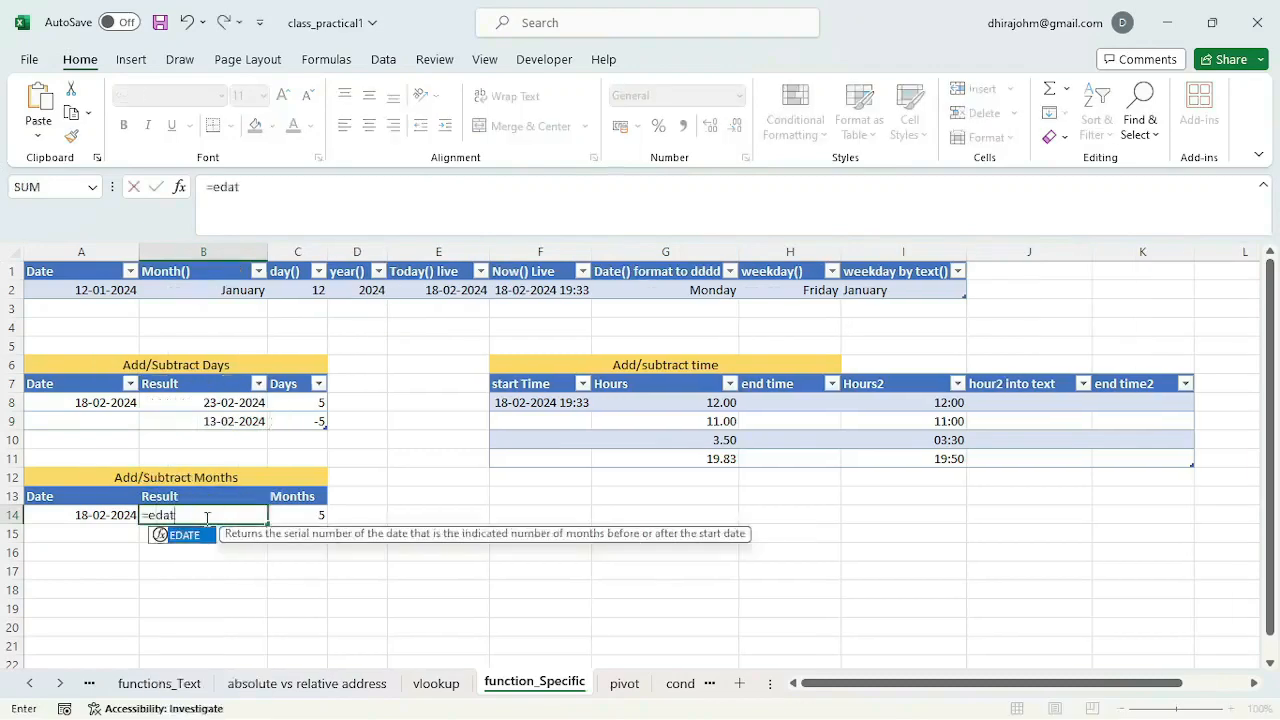
pyautogui.press('Tab')
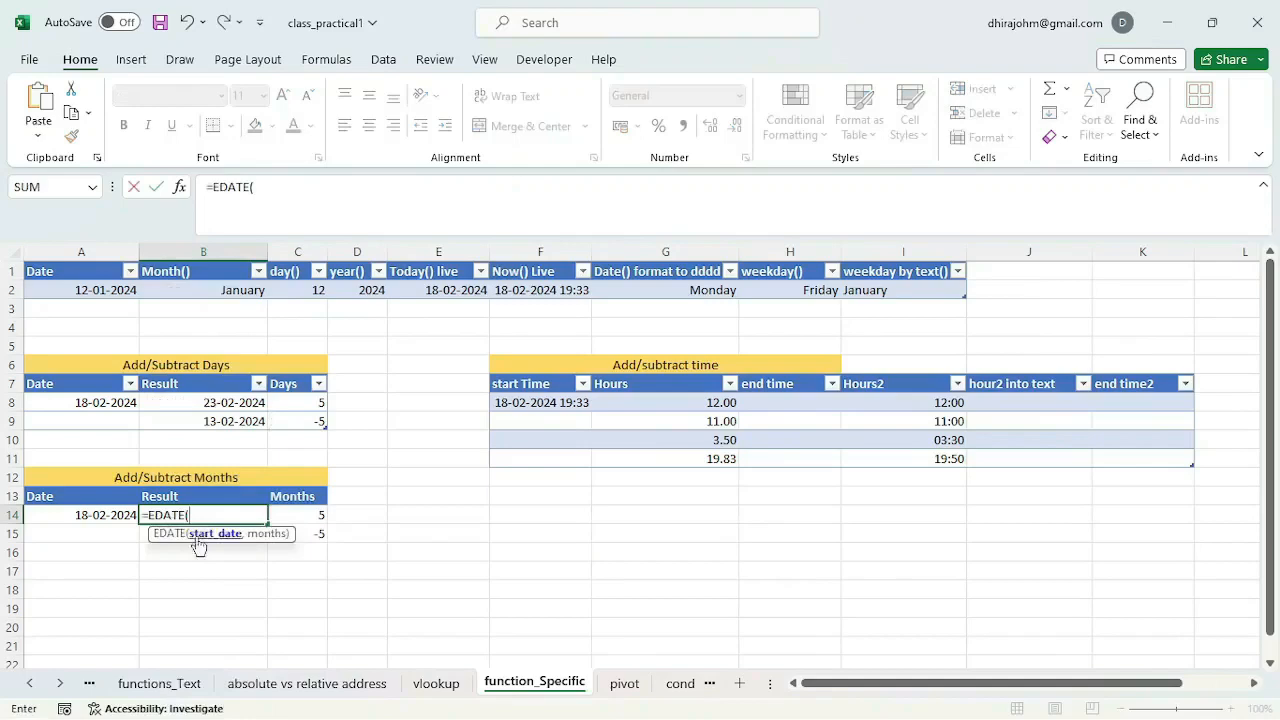
pyautogui.click(100, 514)
pyautogui.write(',')
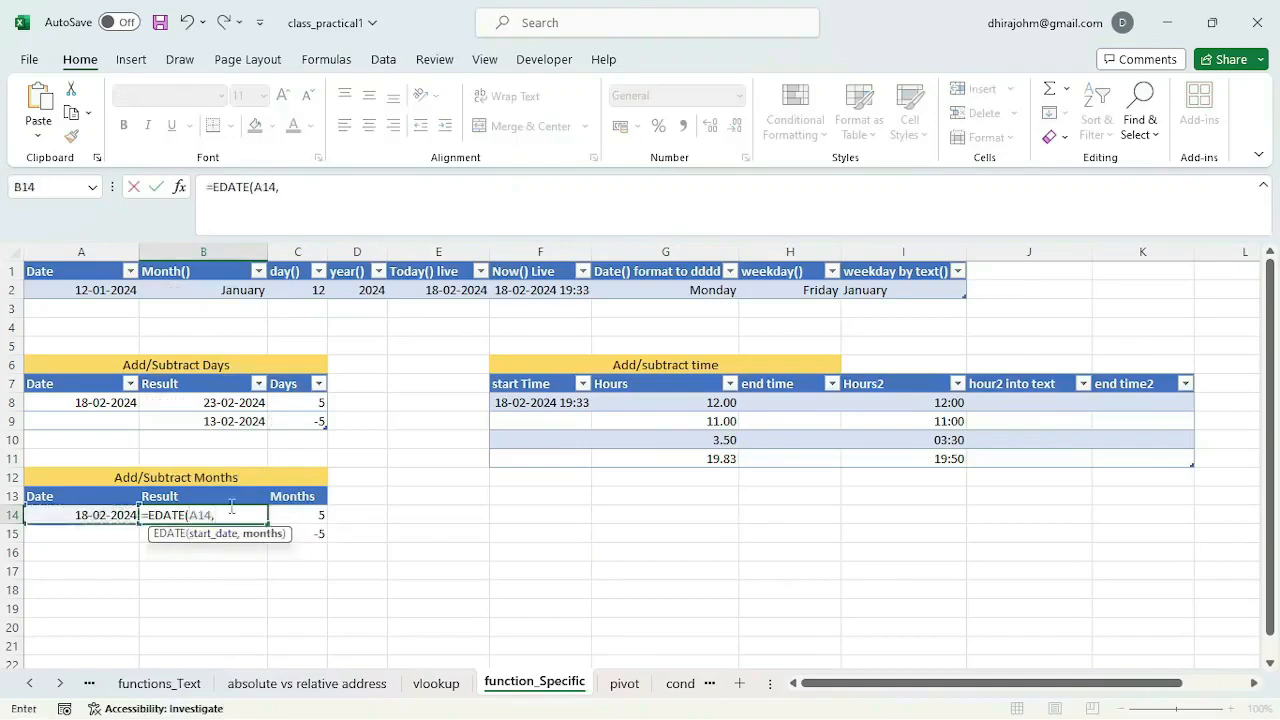
pyautogui.click(313, 516)
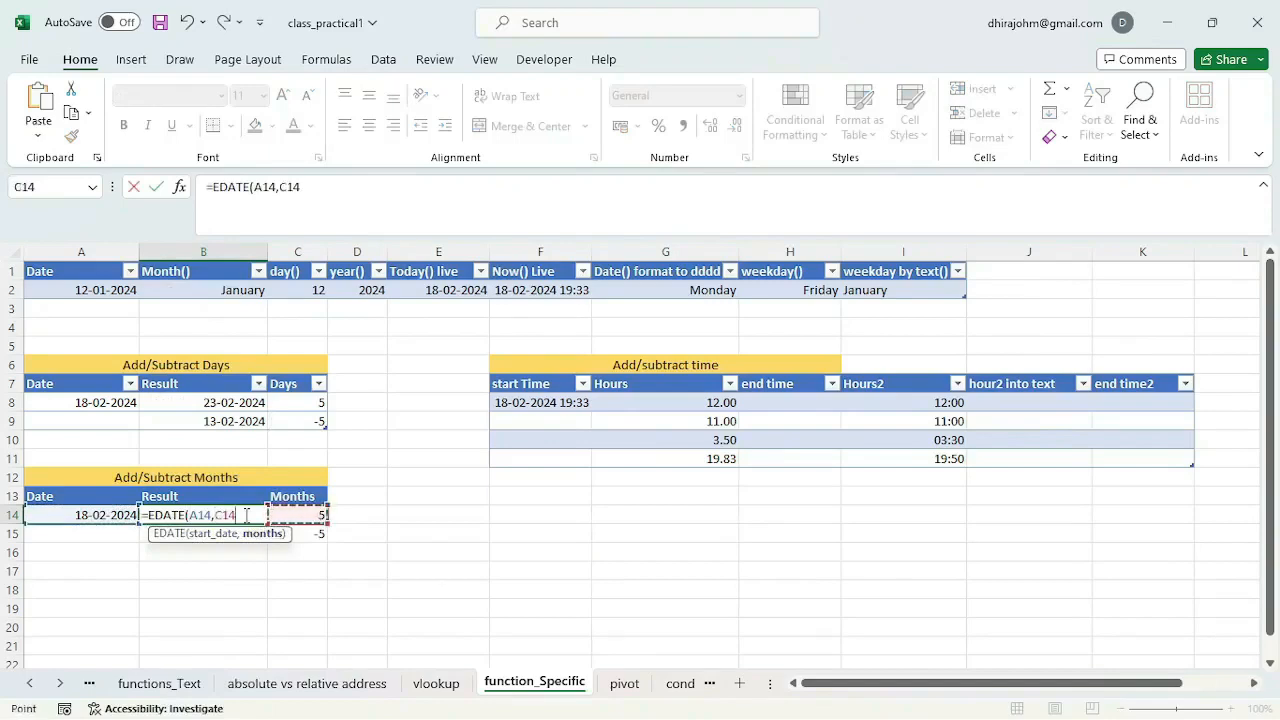
pyautogui.write(')')
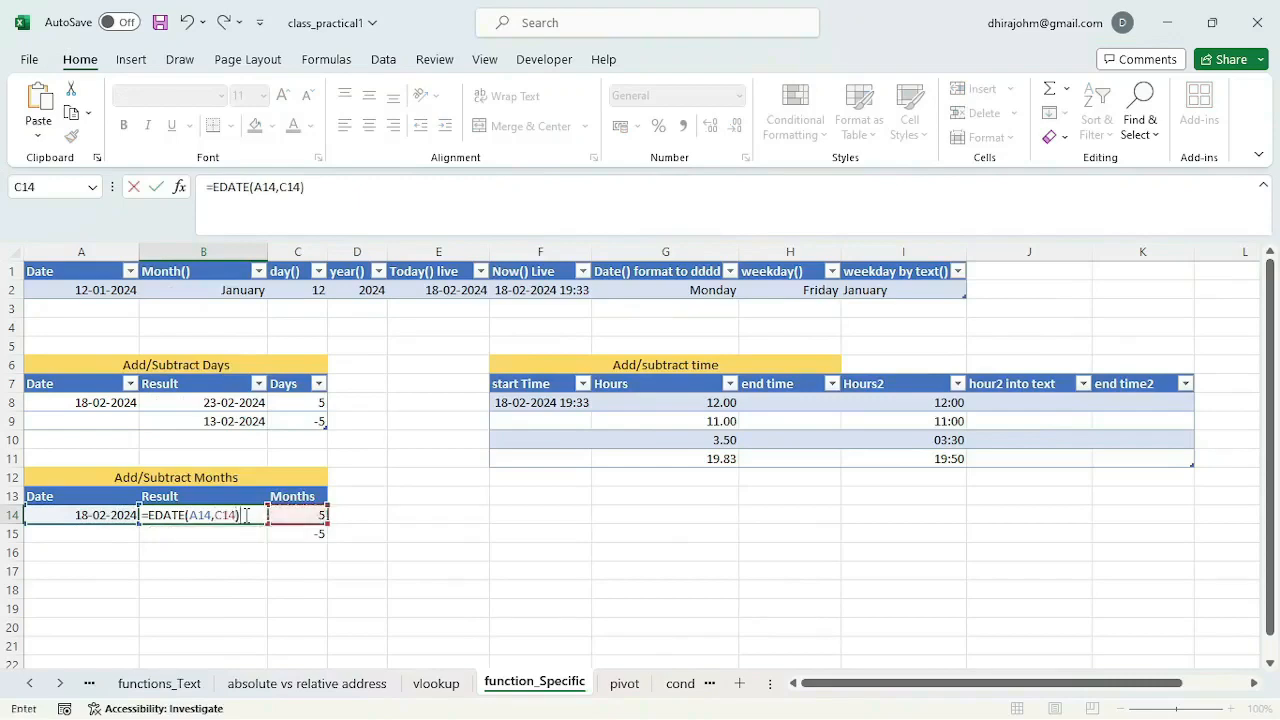
# - Make the start date reference in the B14 EDATE formula absolute as $A$14 and commit the formula
pyautogui.click(194, 519)
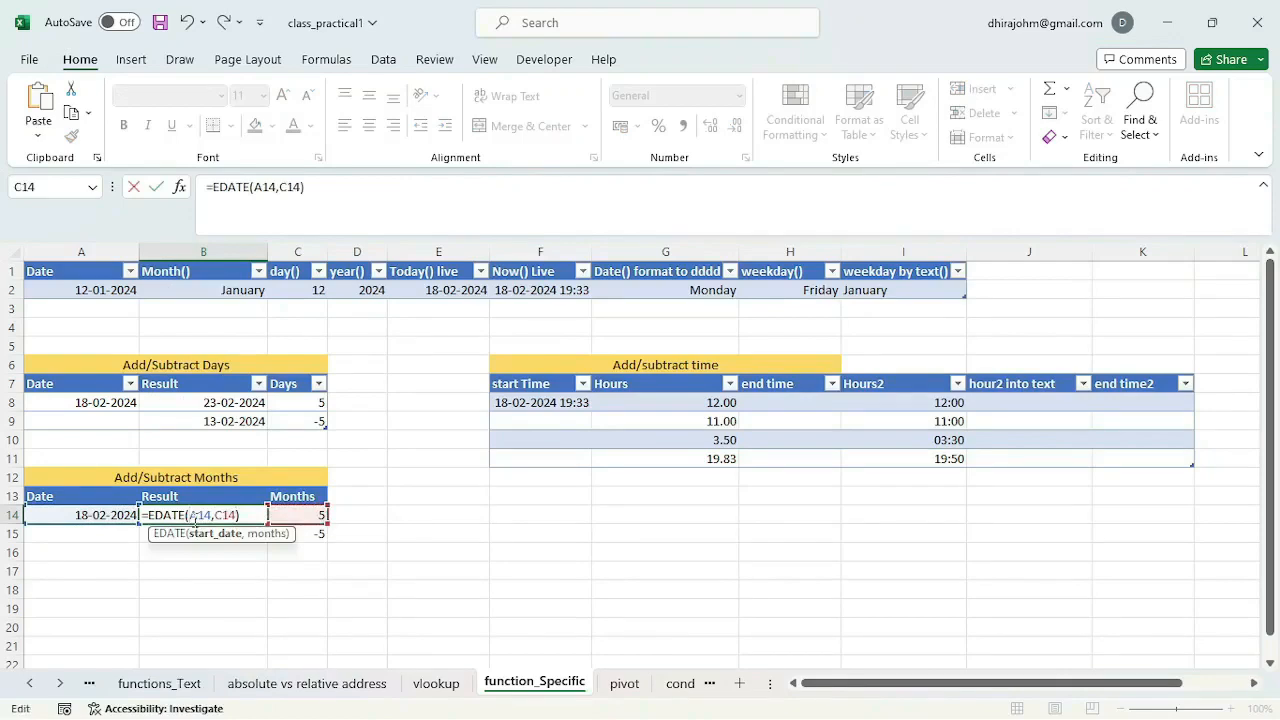
pyautogui.write('$')
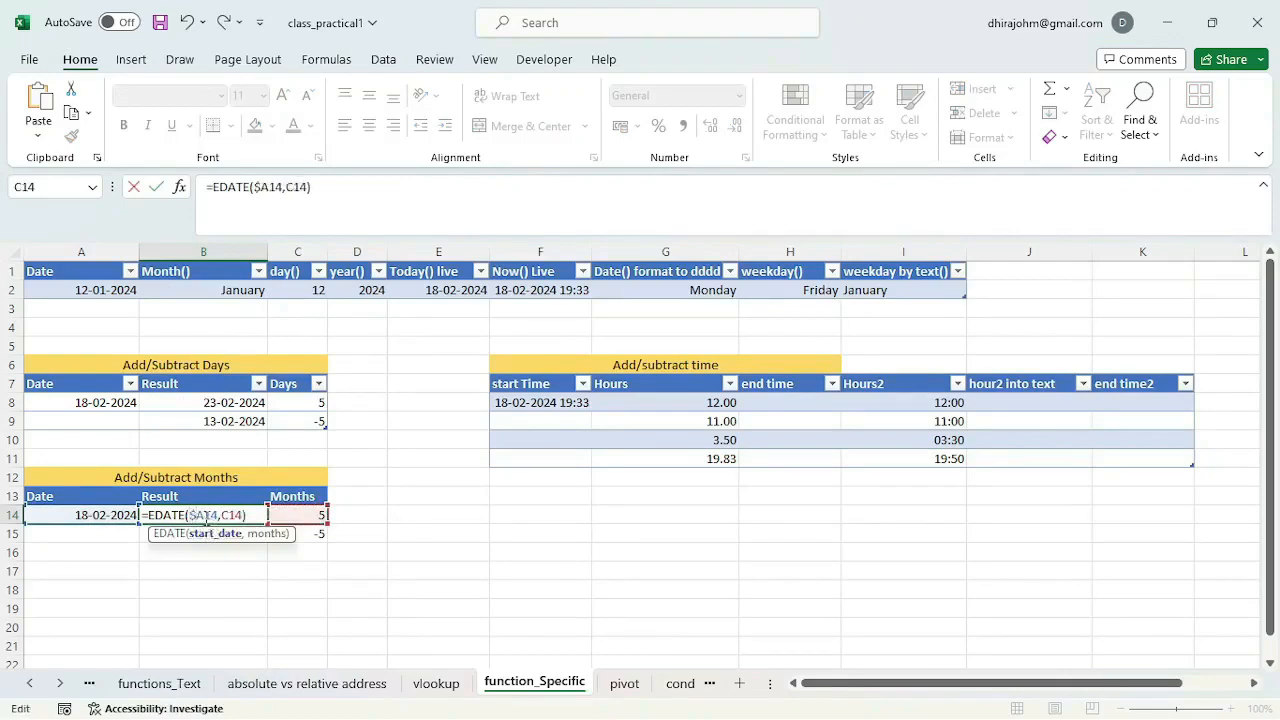
pyautogui.press('Right')
pyautogui.write('$')
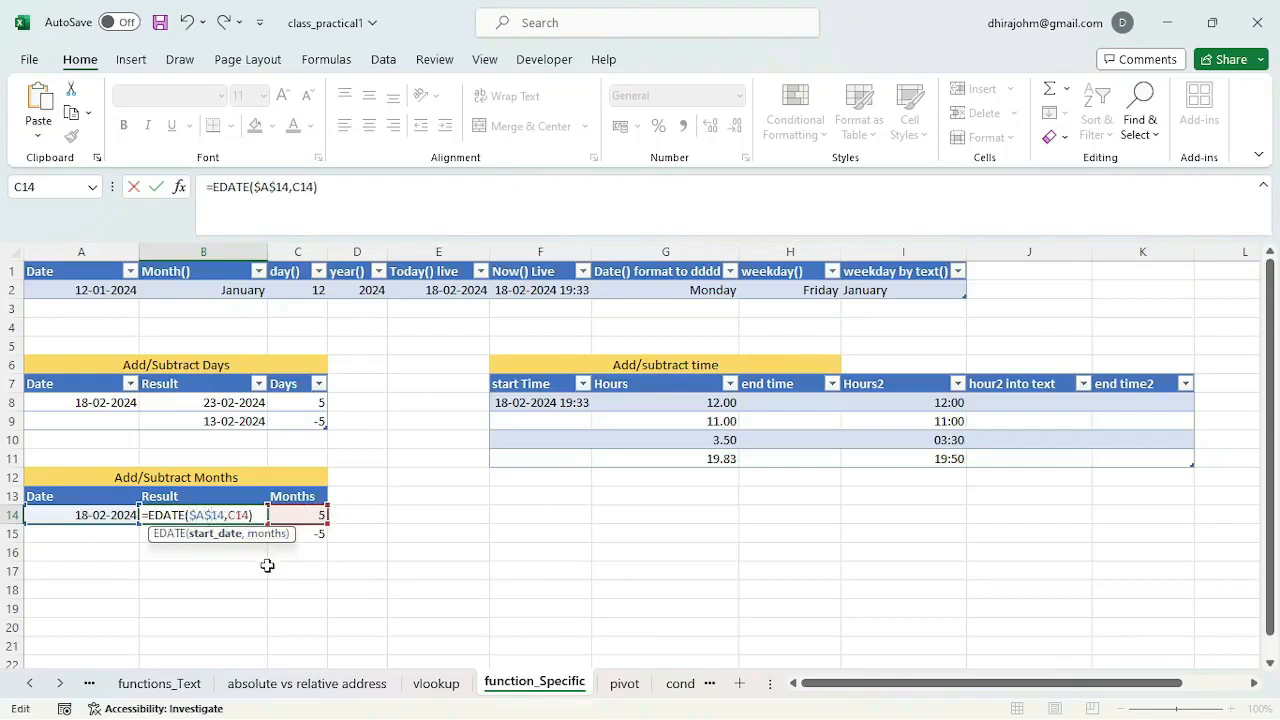
pyautogui.press('Return')
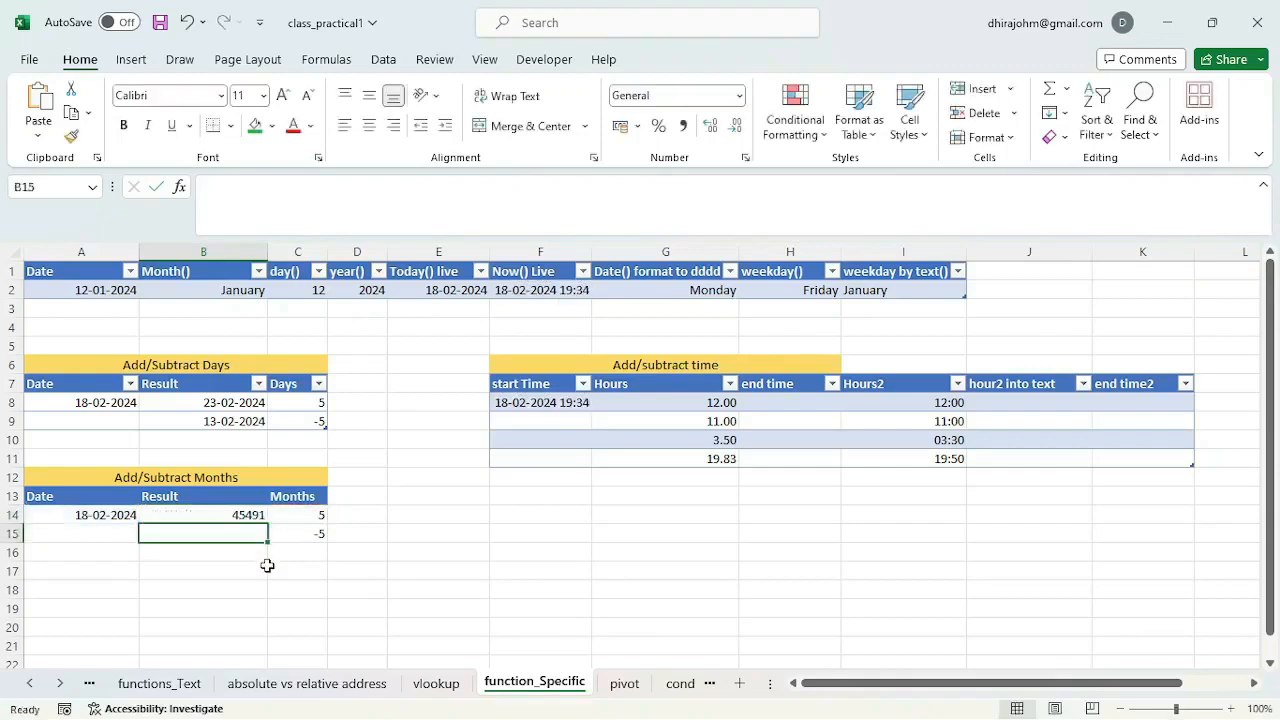
# - Format the Result cells B14:B15 of the Add/Subtract Months table as Short Date
pyautogui.click(238, 514)
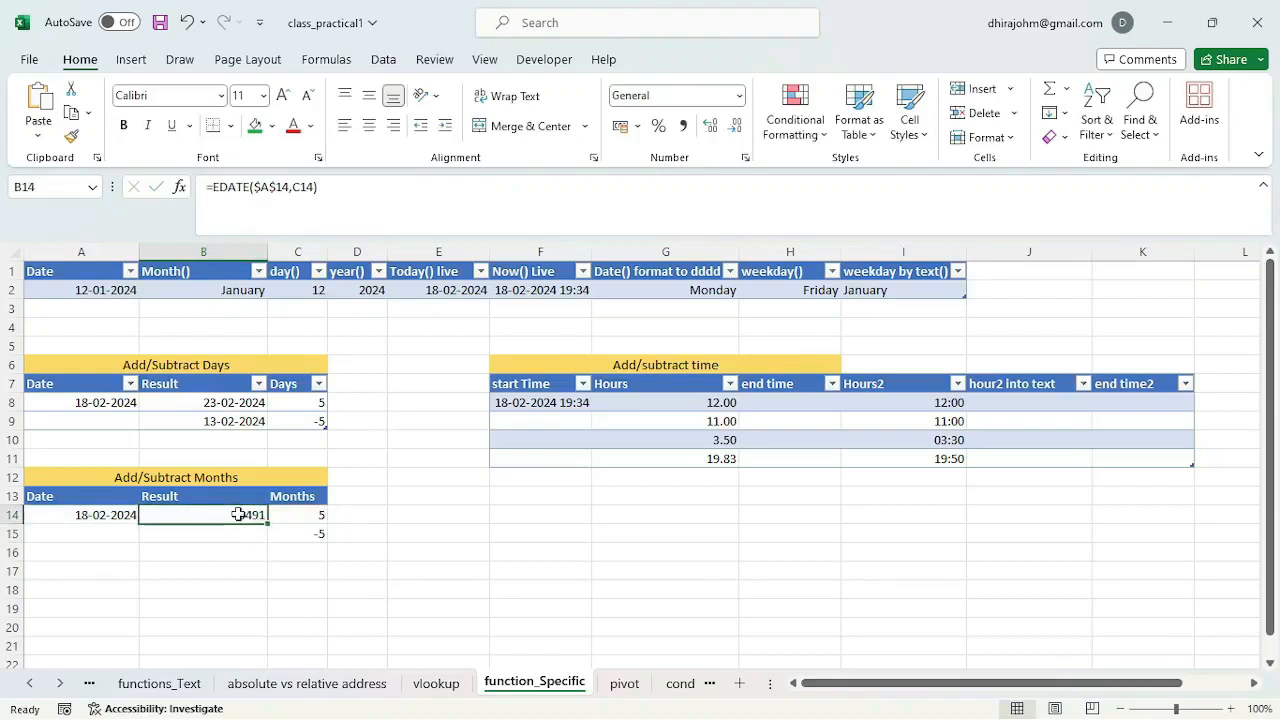
pyautogui.moveTo(238, 514); pyautogui.dragTo(237, 535)
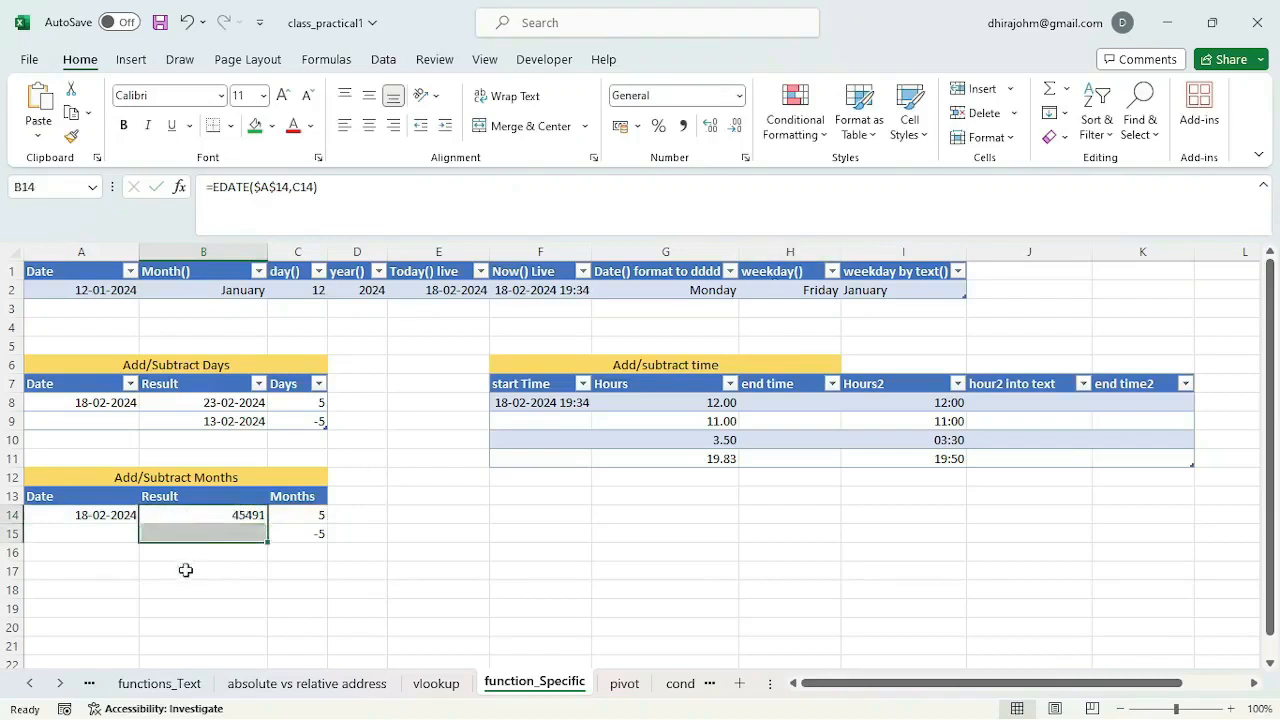
pyautogui.click(740, 96)
pyautogui.click(706, 312)
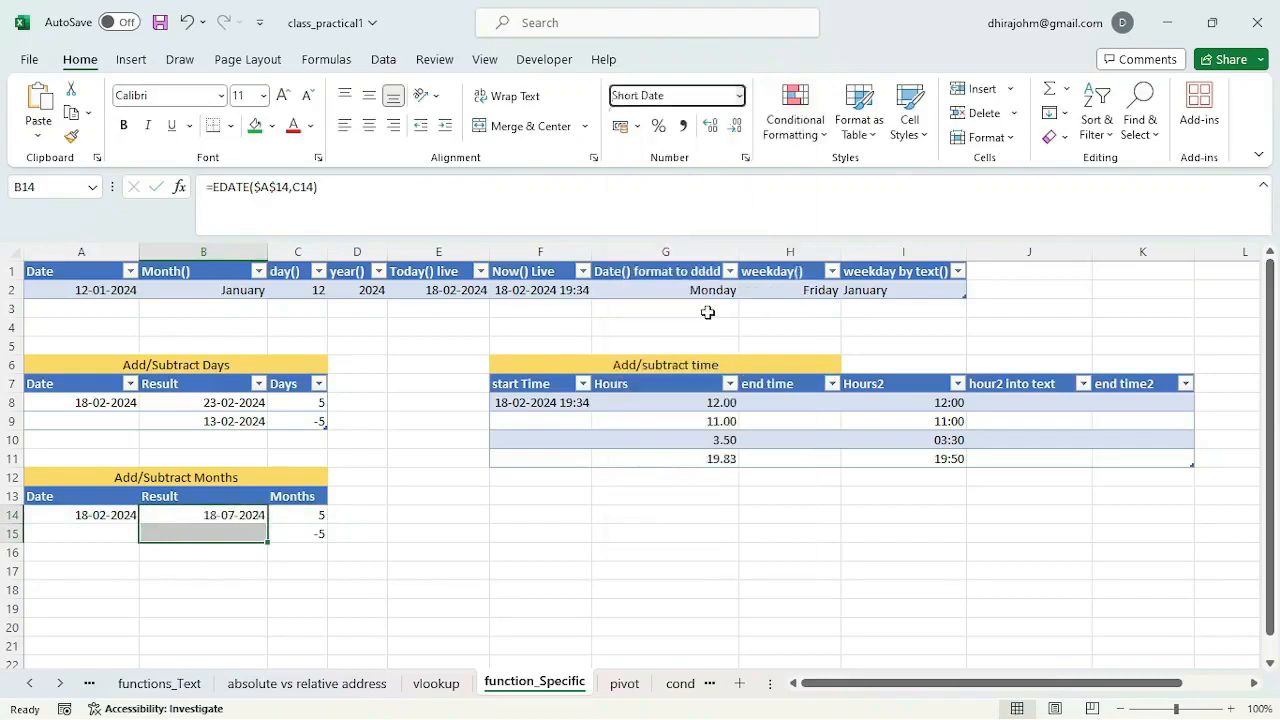
pyautogui.click(237, 533)
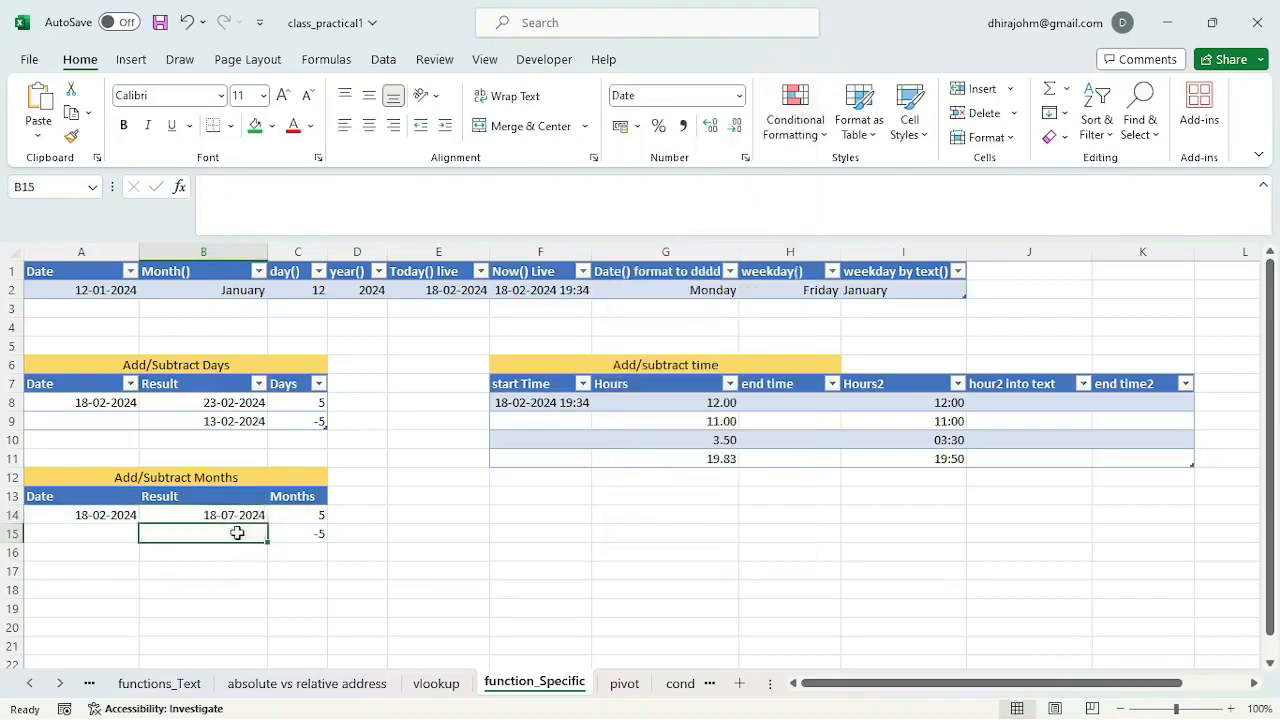
# - Copy the EDATE formula from B14 down to B15 and check both results against the start date in A14
pyautogui.click(234, 514)
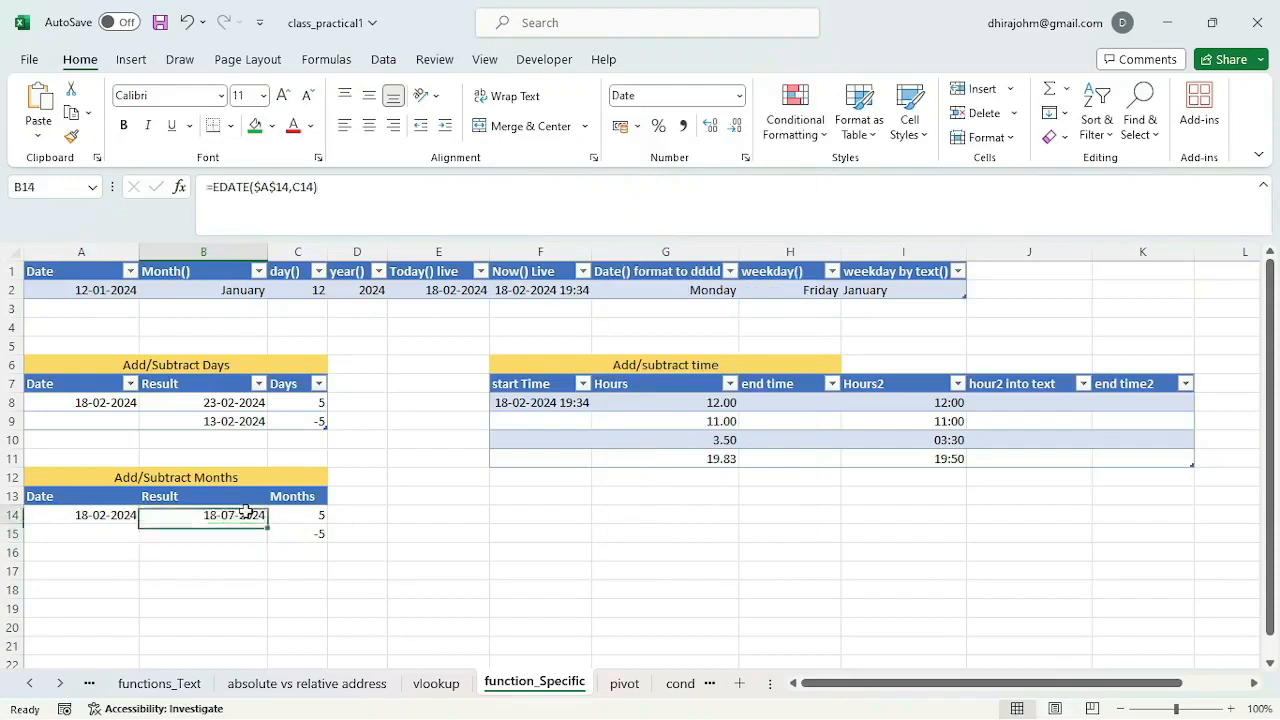
pyautogui.moveTo(268, 522); pyautogui.dragTo(270, 537)
pyautogui.click(242, 516)
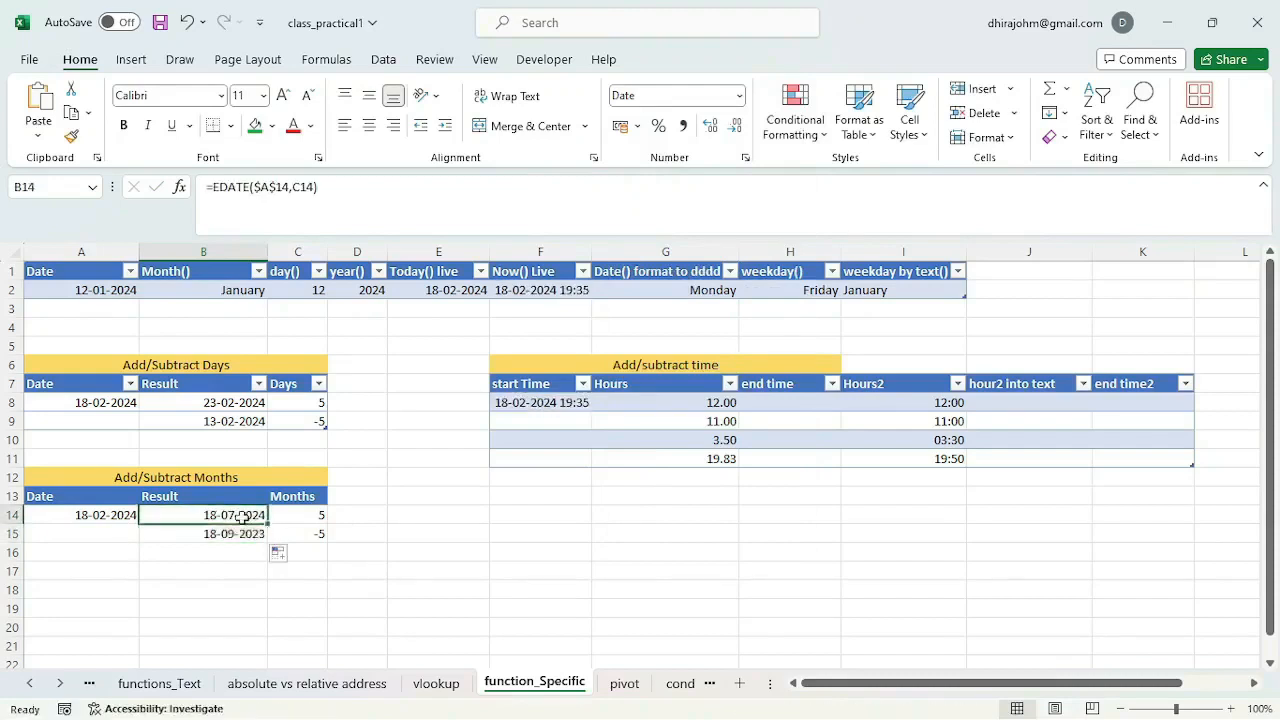
pyautogui.click(108, 515)
pyautogui.click(236, 534)
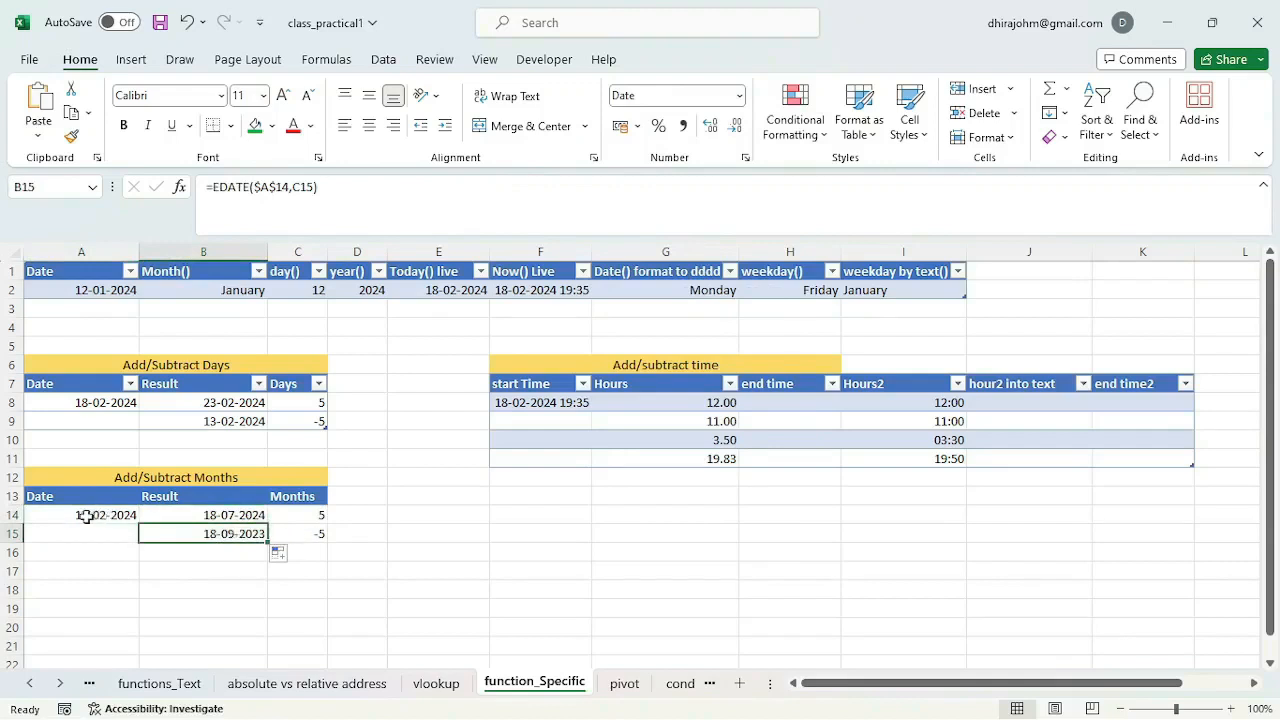
pyautogui.click(92, 515)
# - Enter the sample time 15:30 in G14, below the Add/subtract time table
pyautogui.click(688, 365)
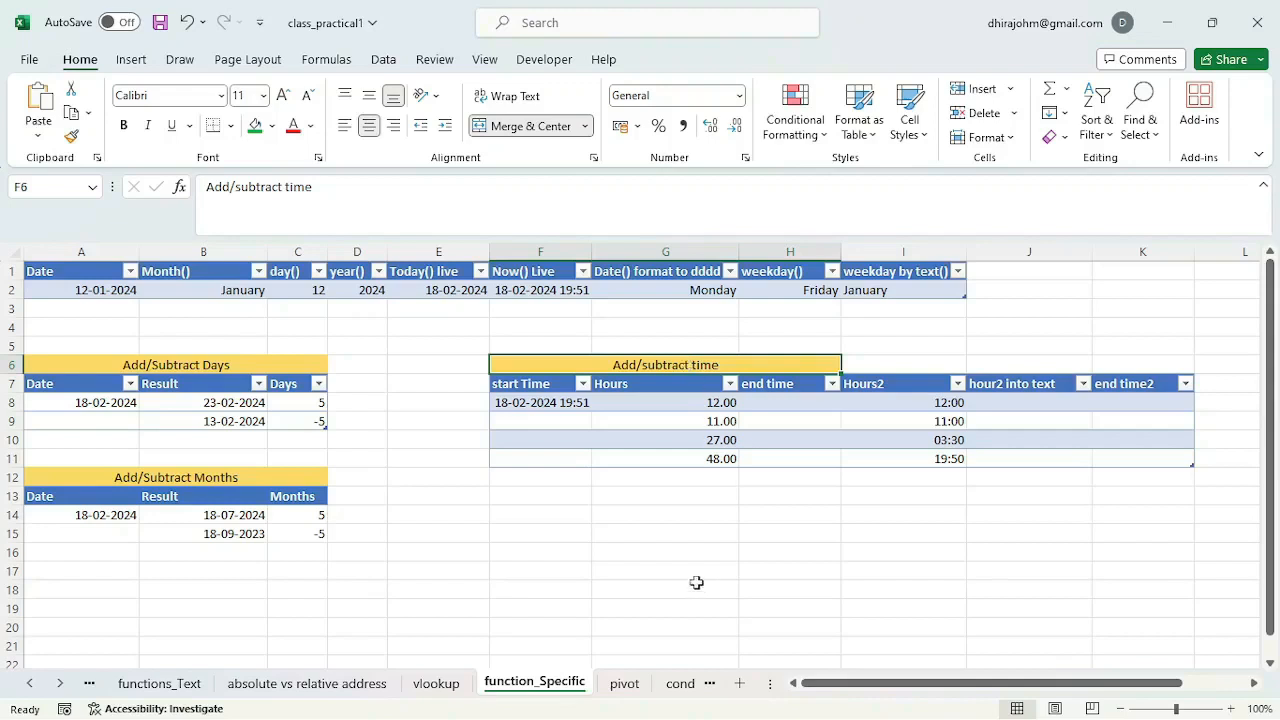
pyautogui.click(629, 514)
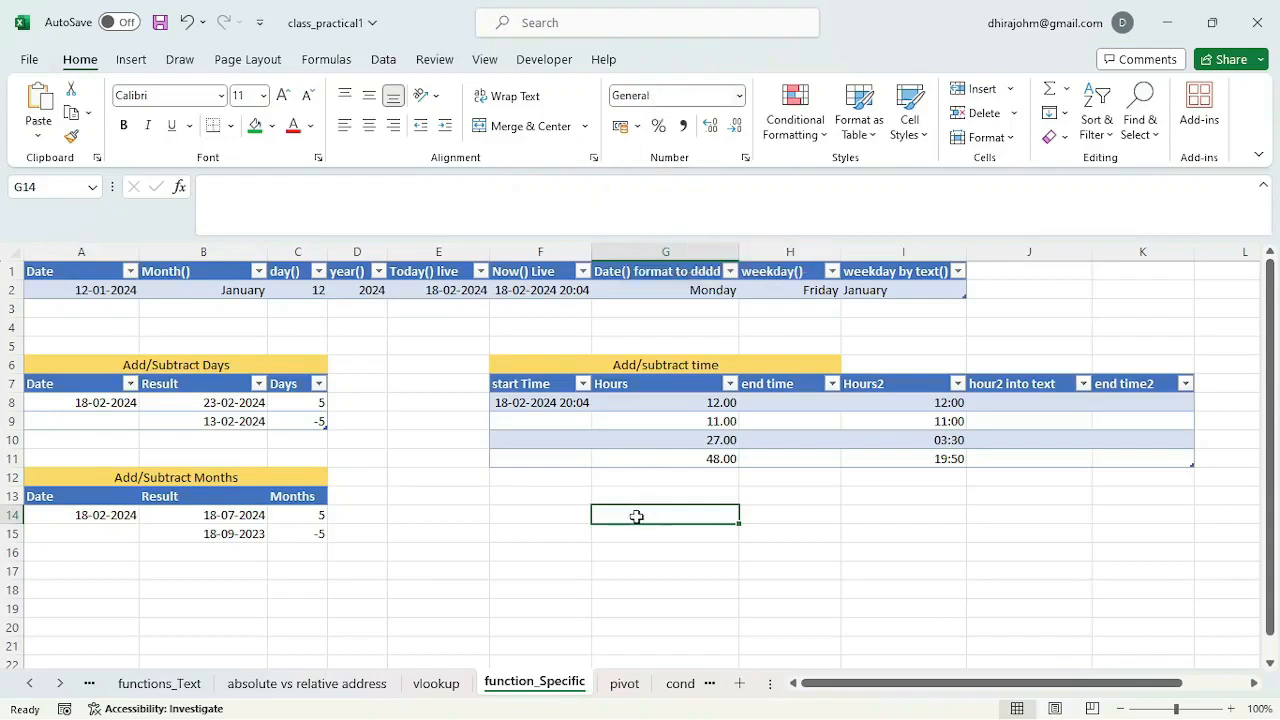
pyautogui.write('15:')
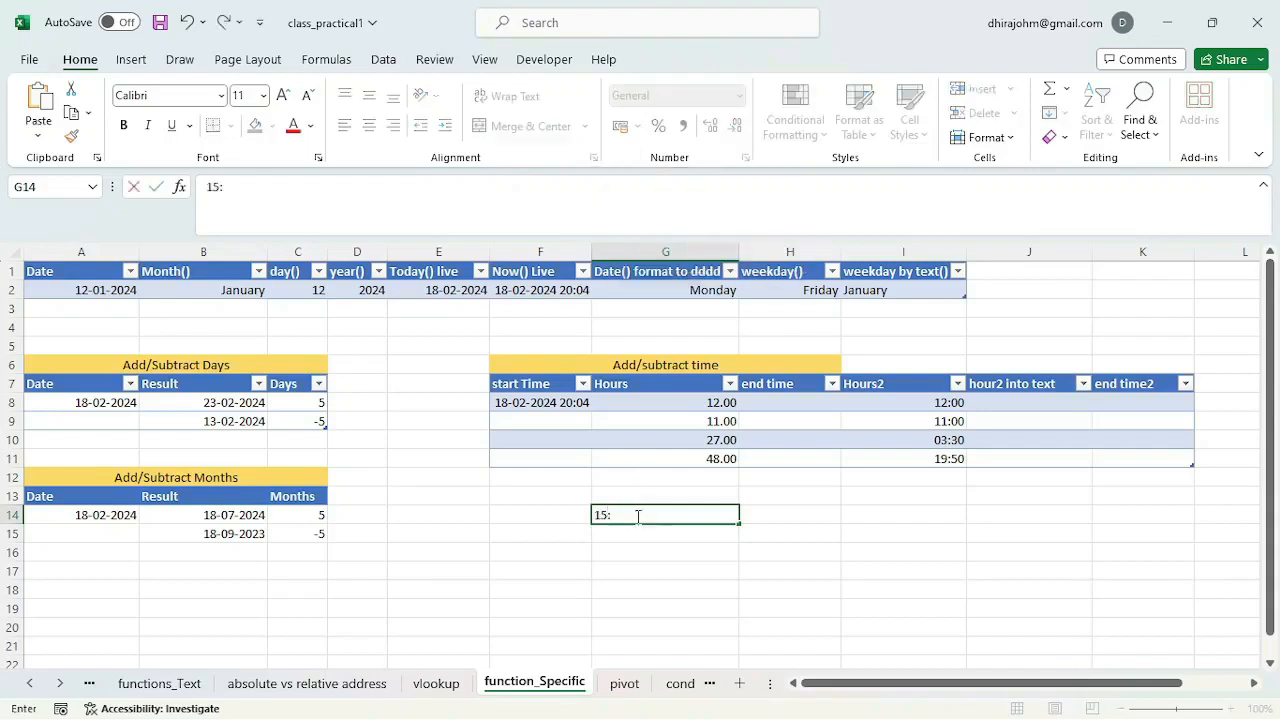
pyautogui.write('30')
pyautogui.press('Return')
# - Examine the custom number format applied to the time in G14 without changing it
pyautogui.click(654, 514)
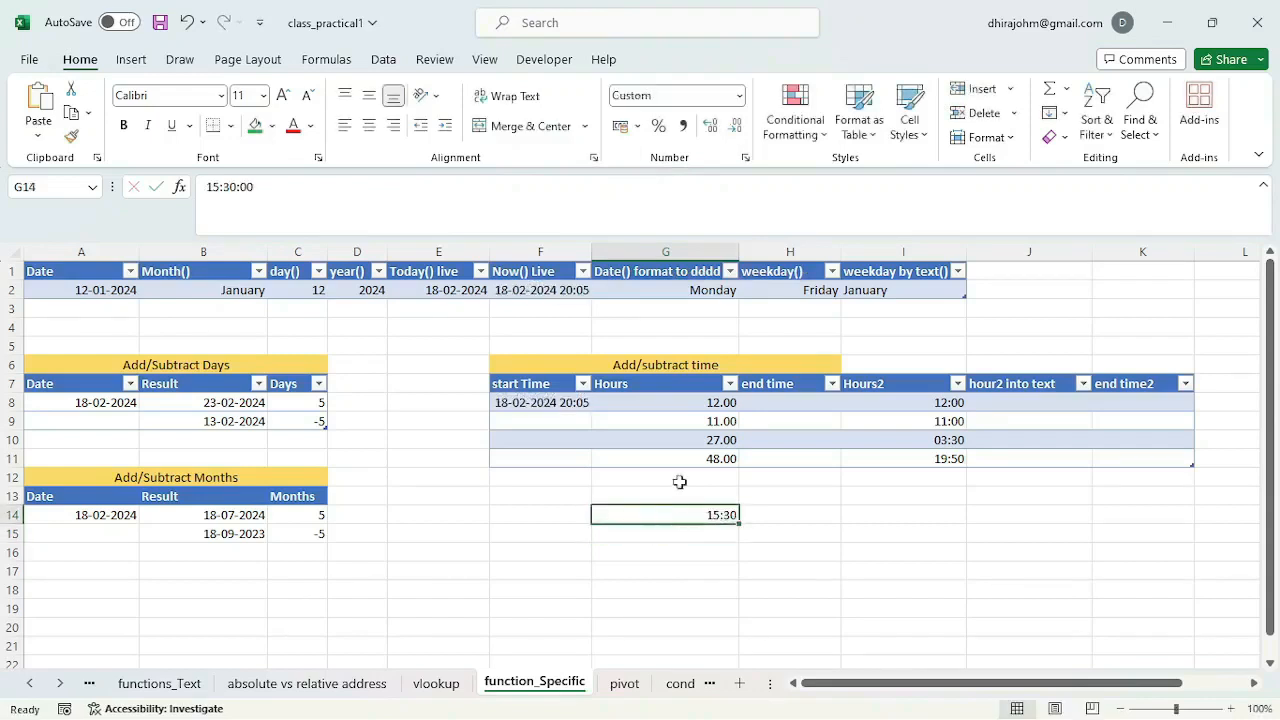
pyautogui.click(739, 95)
pyautogui.click(694, 529)
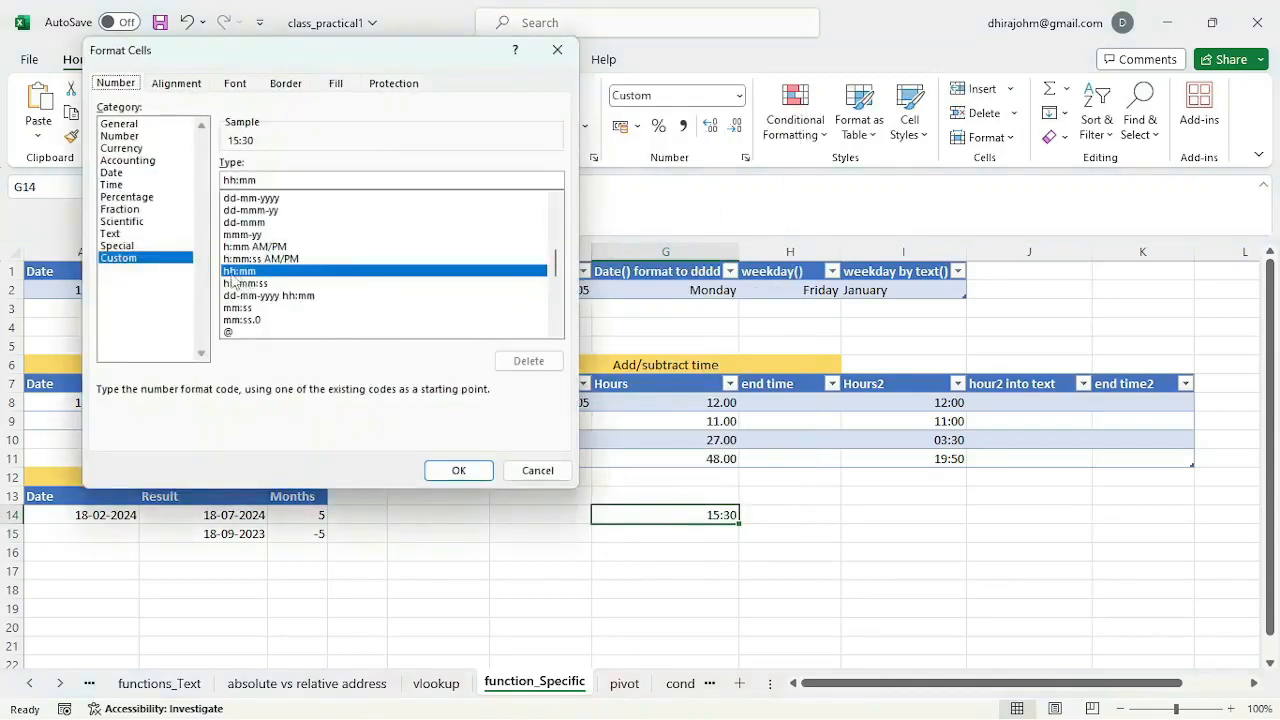
pyautogui.click(540, 471)
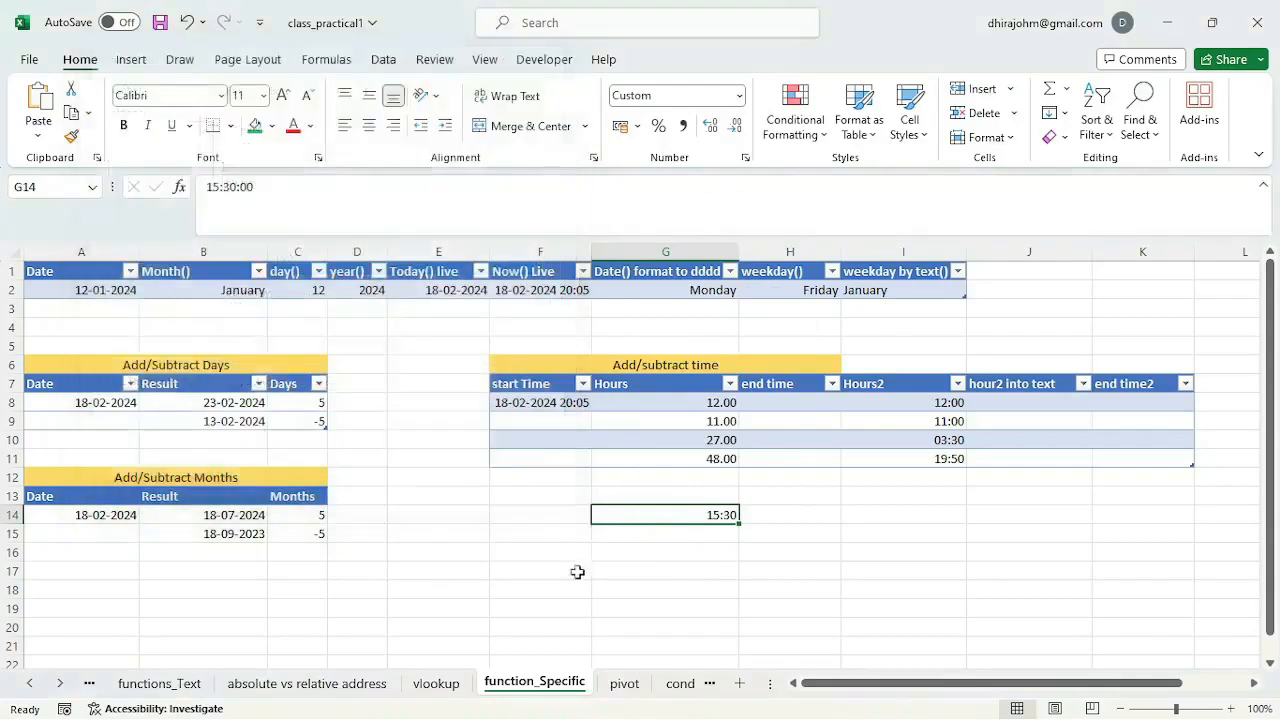
# - Enter the sample time 23:59 in G15 and check its stored value
pyautogui.click(705, 535)
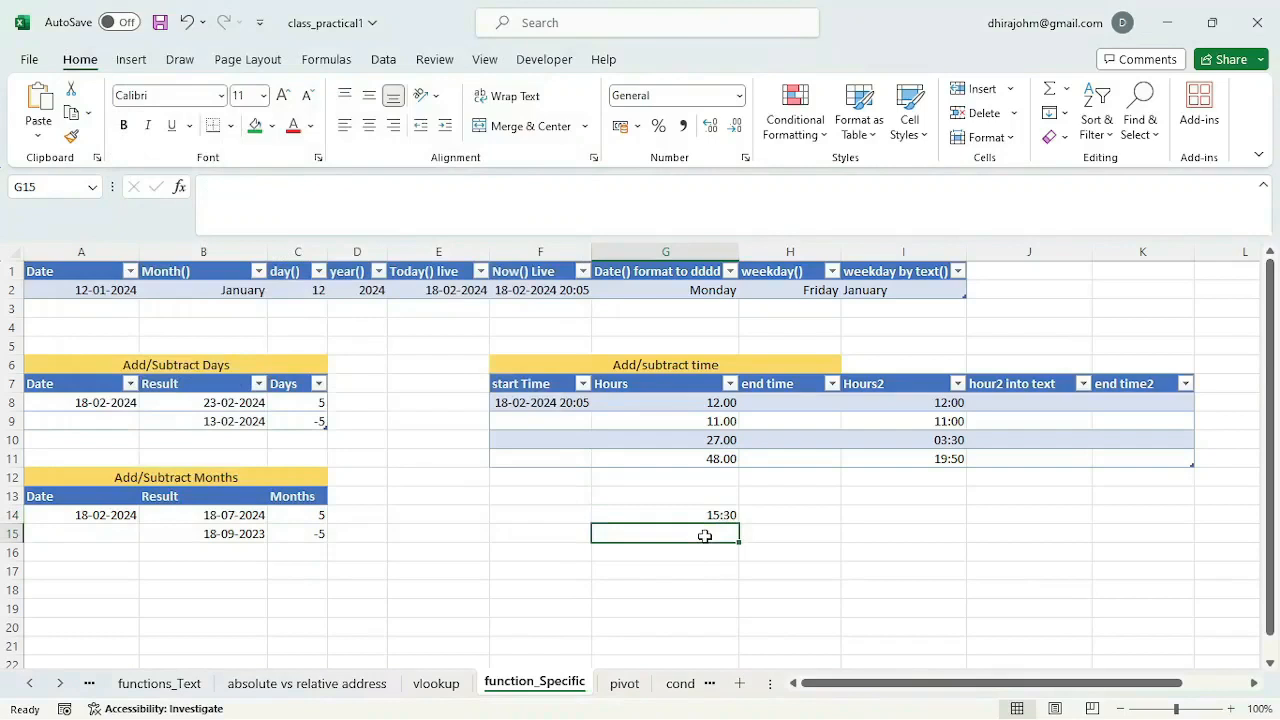
pyautogui.write('2')
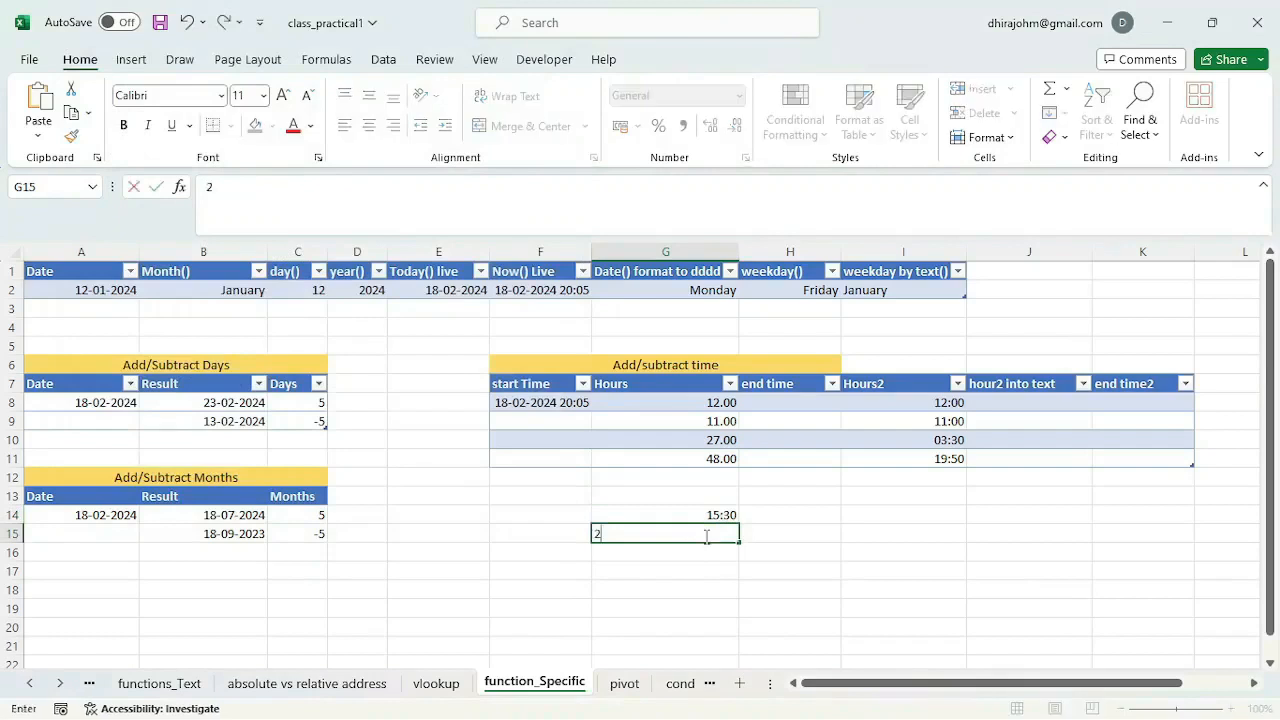
pyautogui.write('3:59')
pyautogui.press('Return')
pyautogui.click(705, 535)
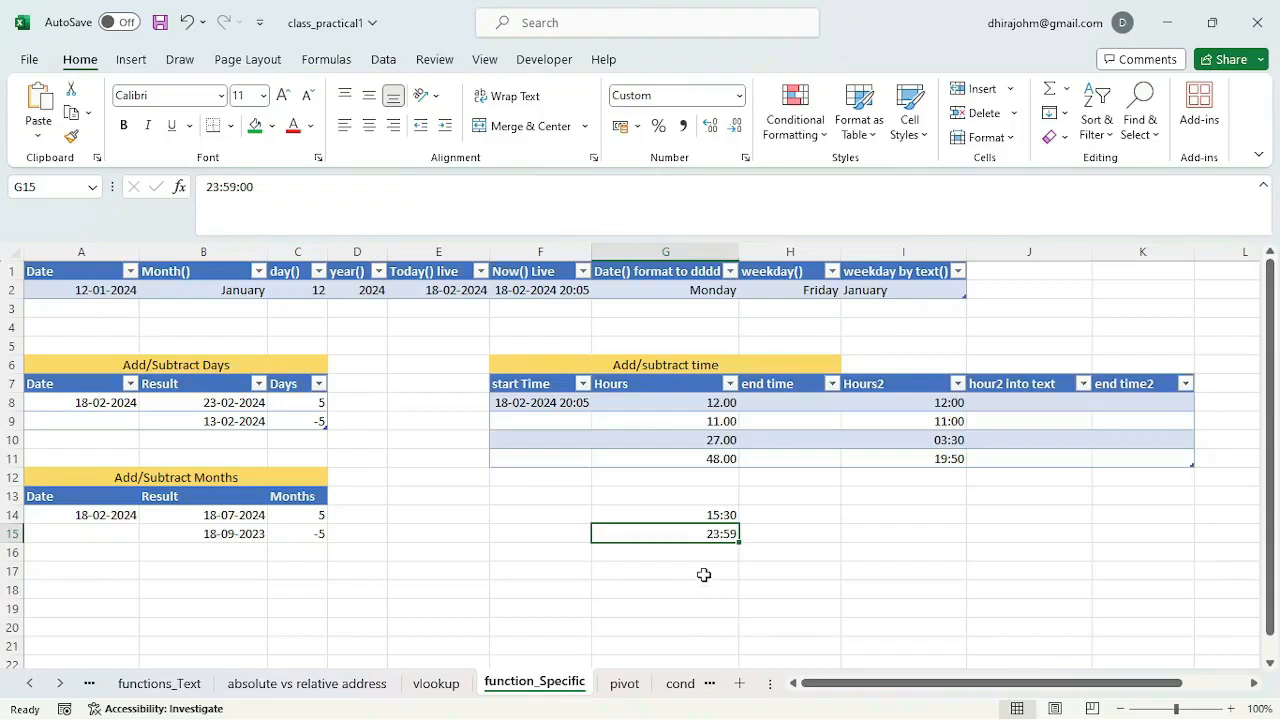
# - Enter 24:00 in G17 and inspect the full date and time value stored in the cell
pyautogui.click(700, 572)
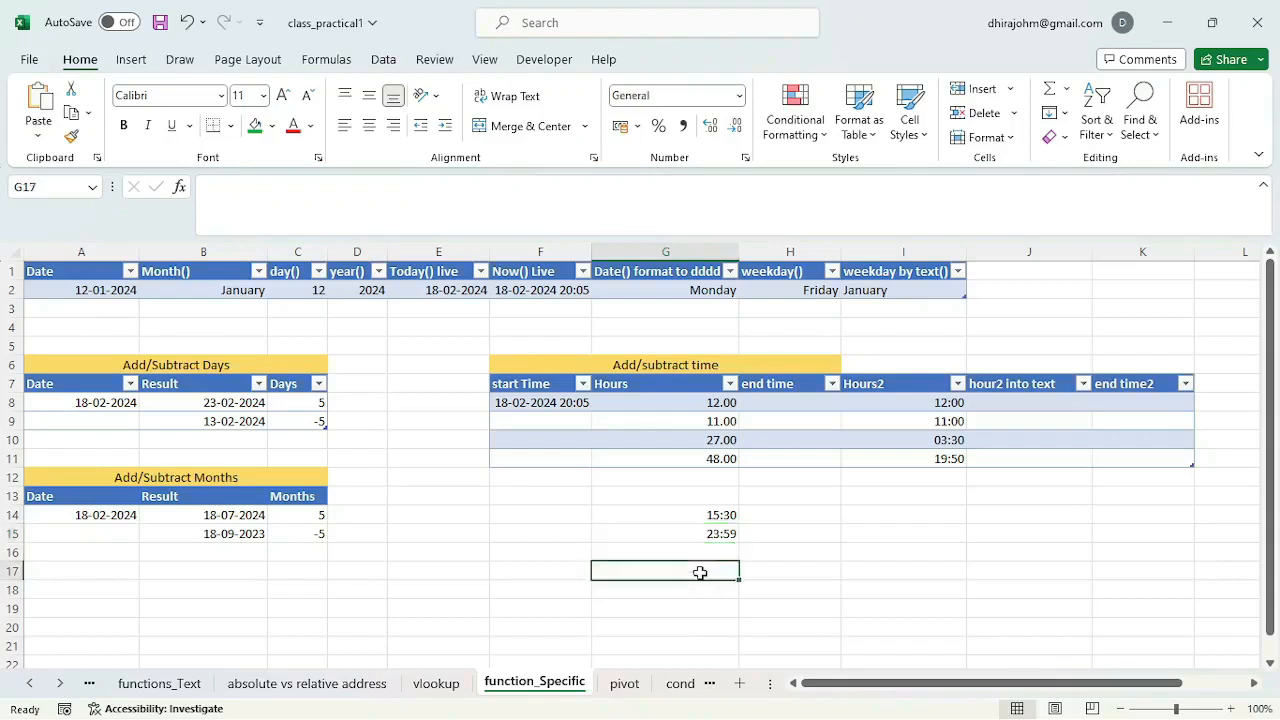
pyautogui.write('2')
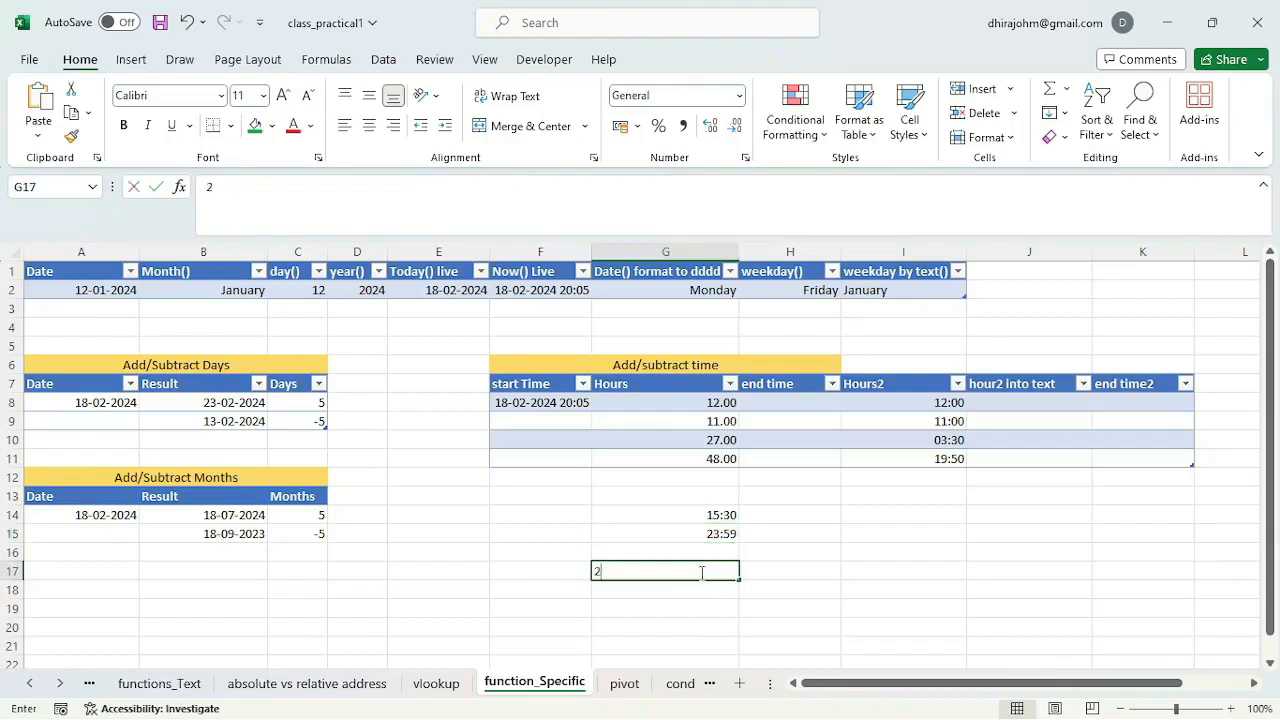
pyautogui.write('4:00')
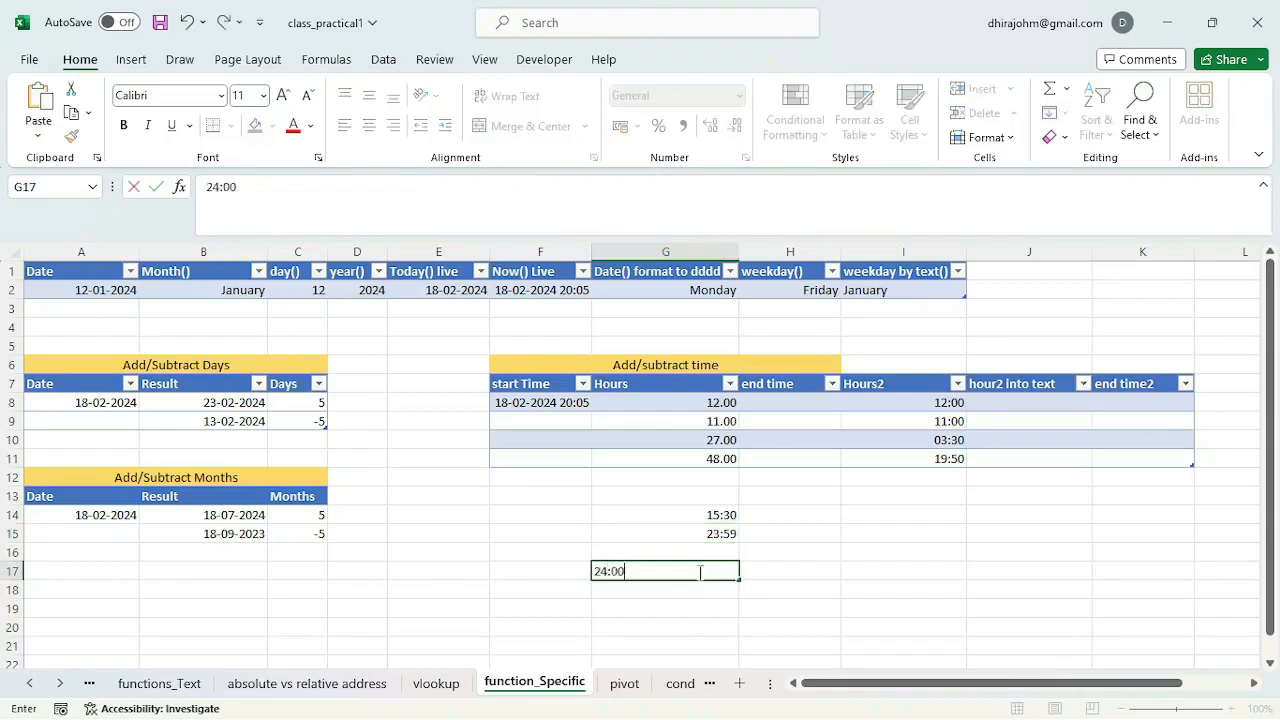
pyautogui.press('Return')
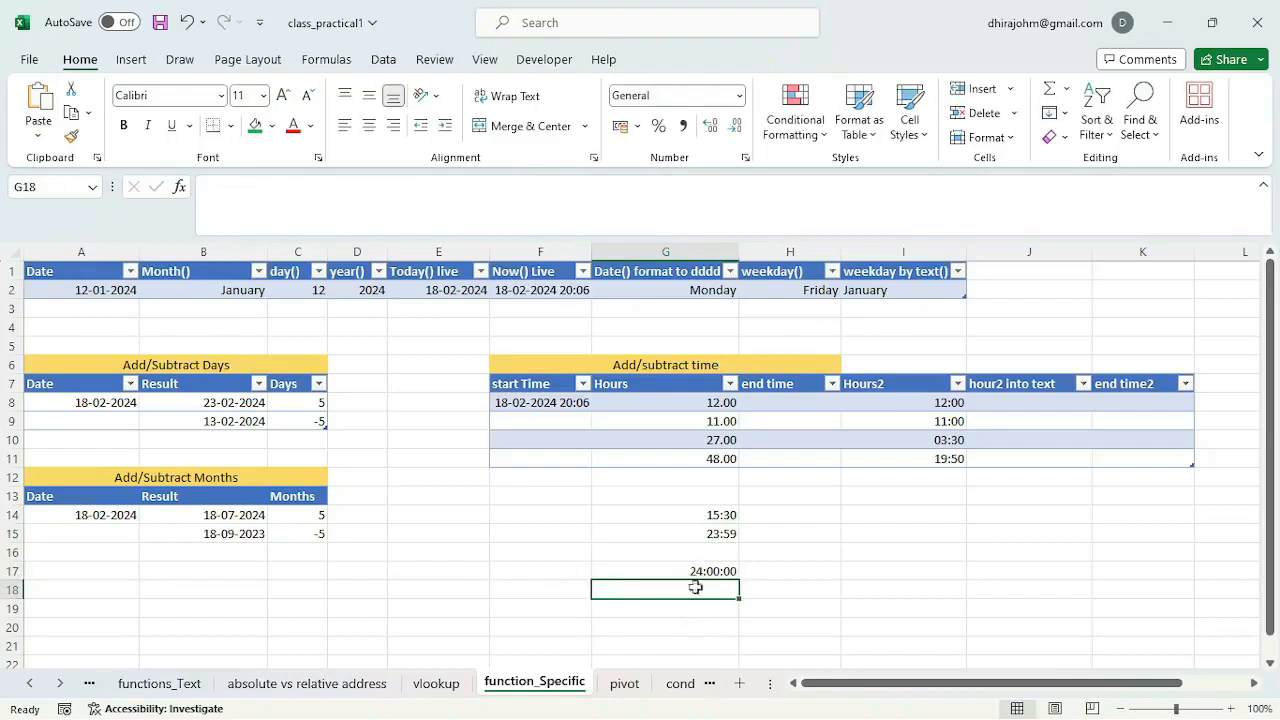
pyautogui.click(698, 571)
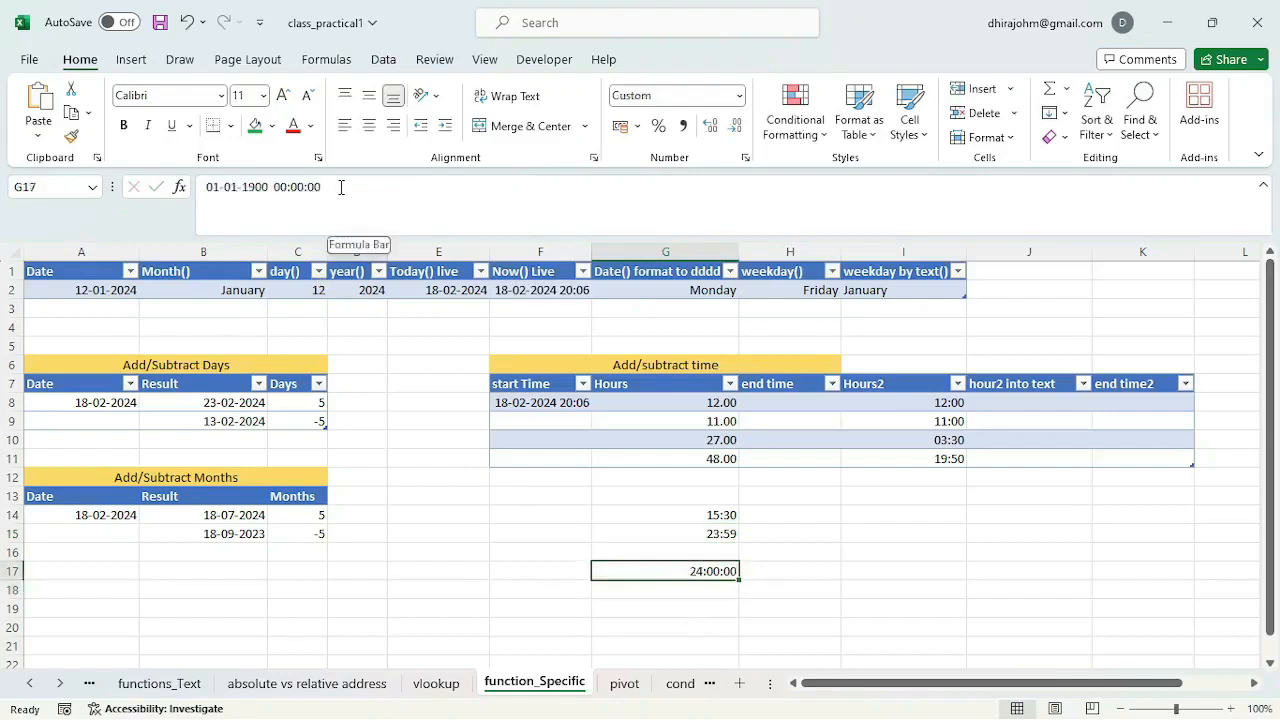
pyautogui.moveTo(323, 186); pyautogui.dragTo(200, 187)
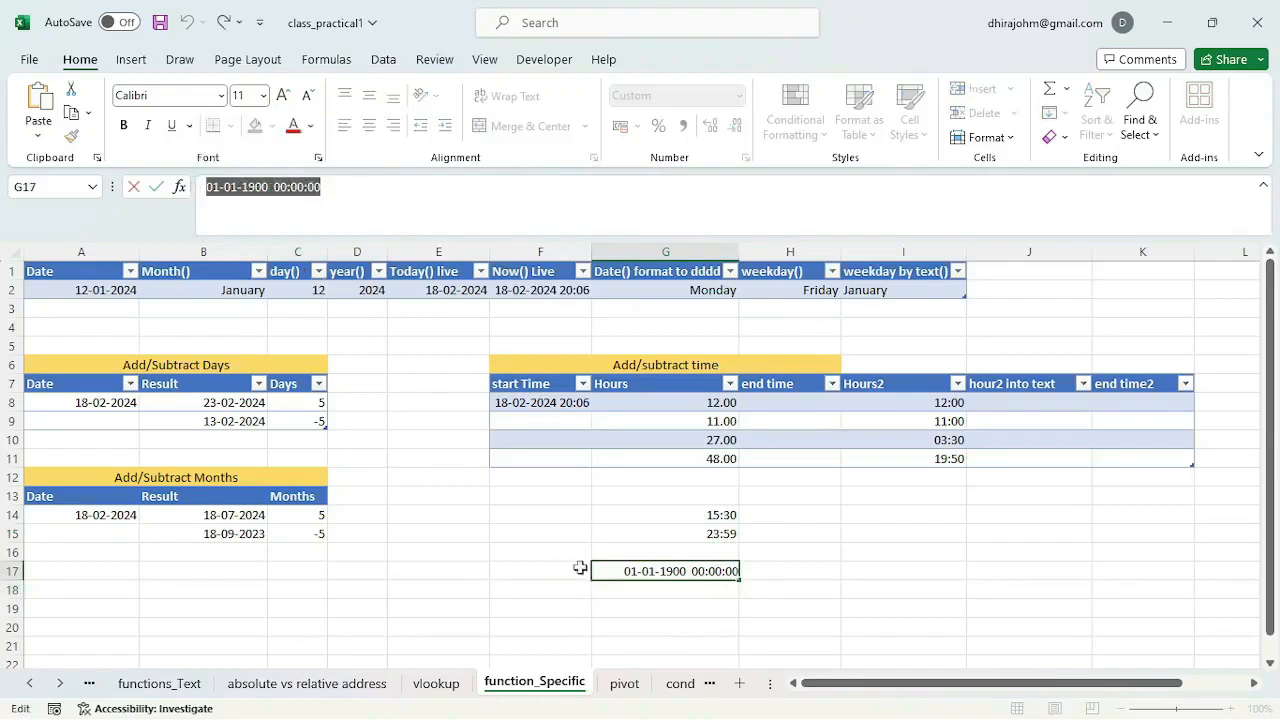
pyautogui.click(655, 594)
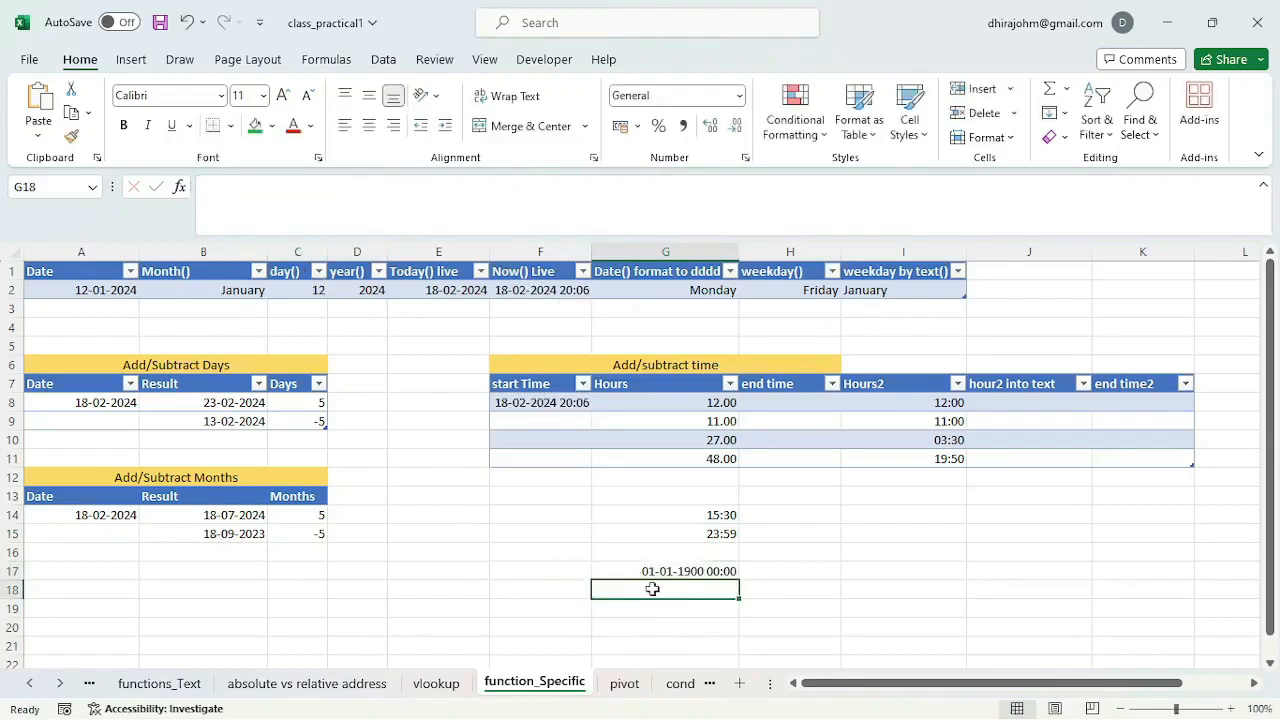
# - Replace the entry in G17 with 25:30 and inspect its stored value
pyautogui.click(655, 571)
pyautogui.press('Delete')
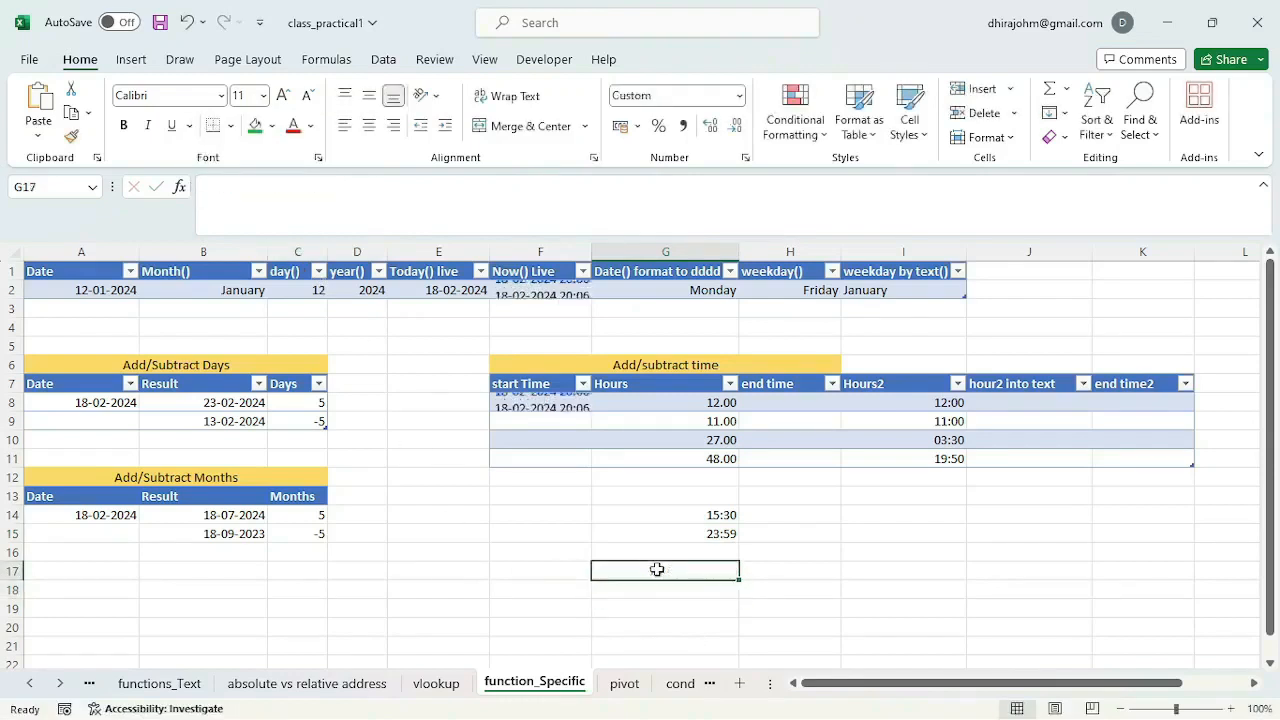
pyautogui.write('25')
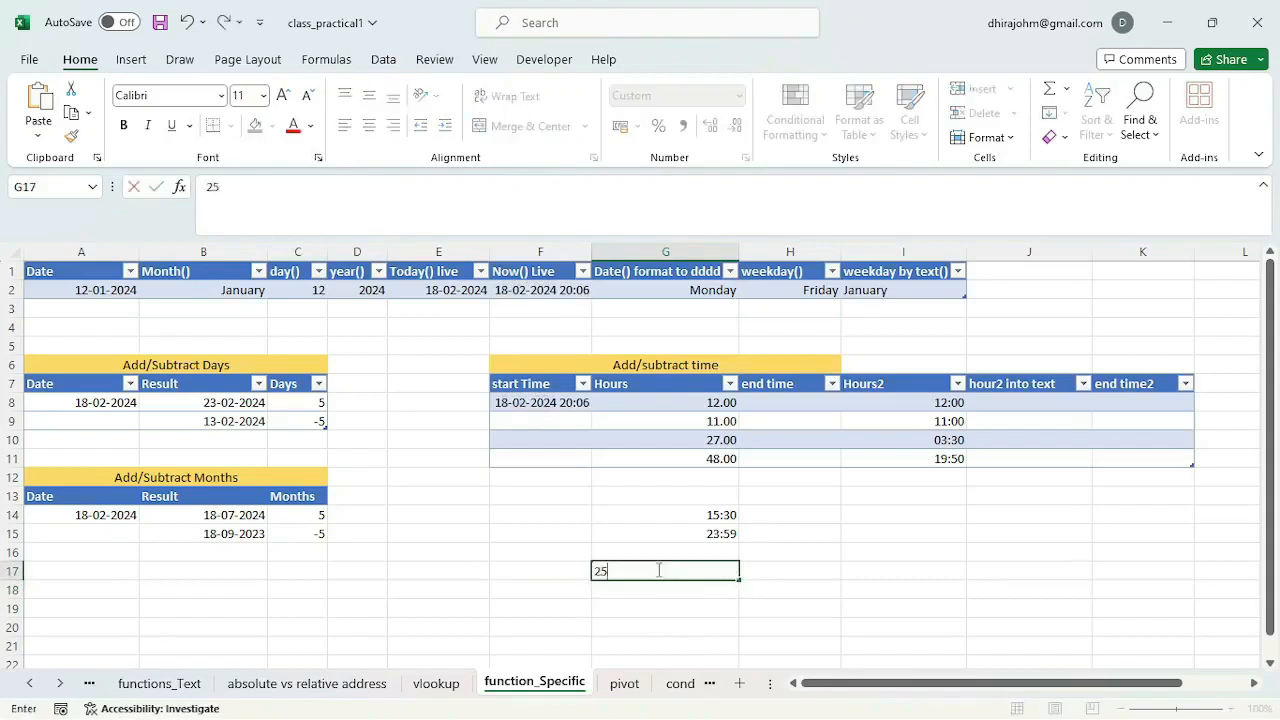
pyautogui.write(':30')
pyautogui.press('Return')
pyautogui.click(655, 570)
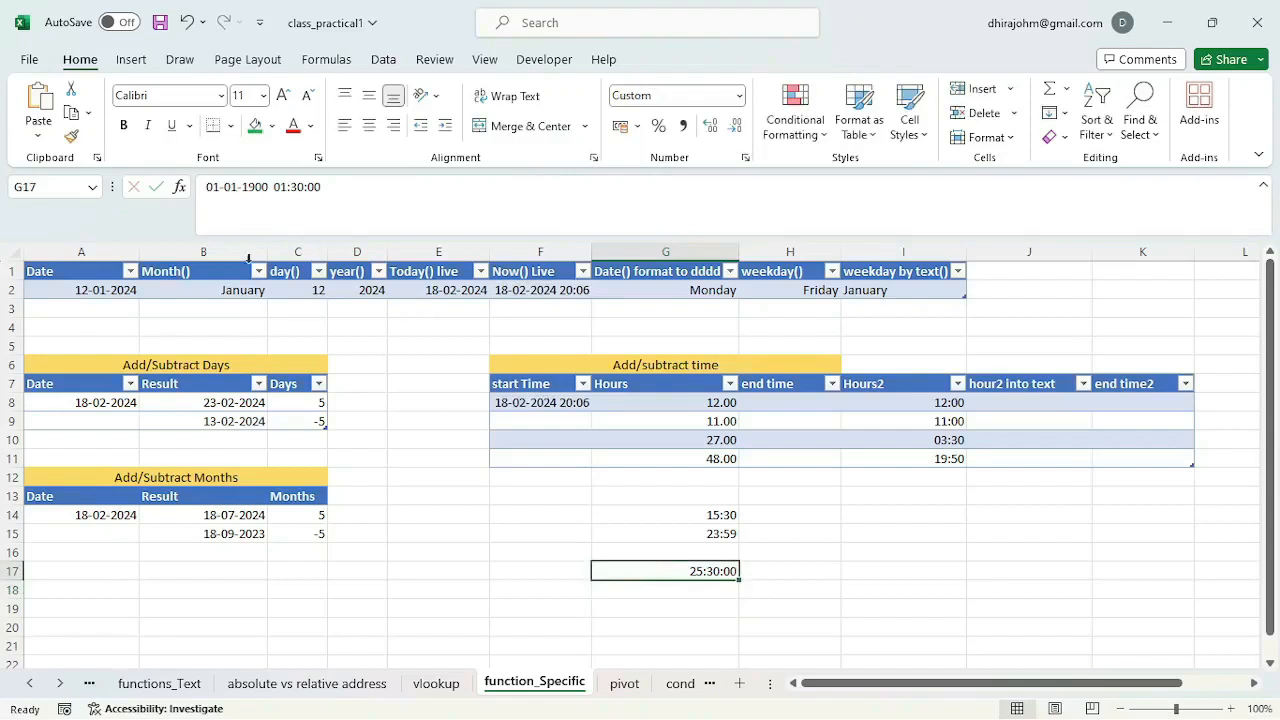
pyautogui.click(322, 187)
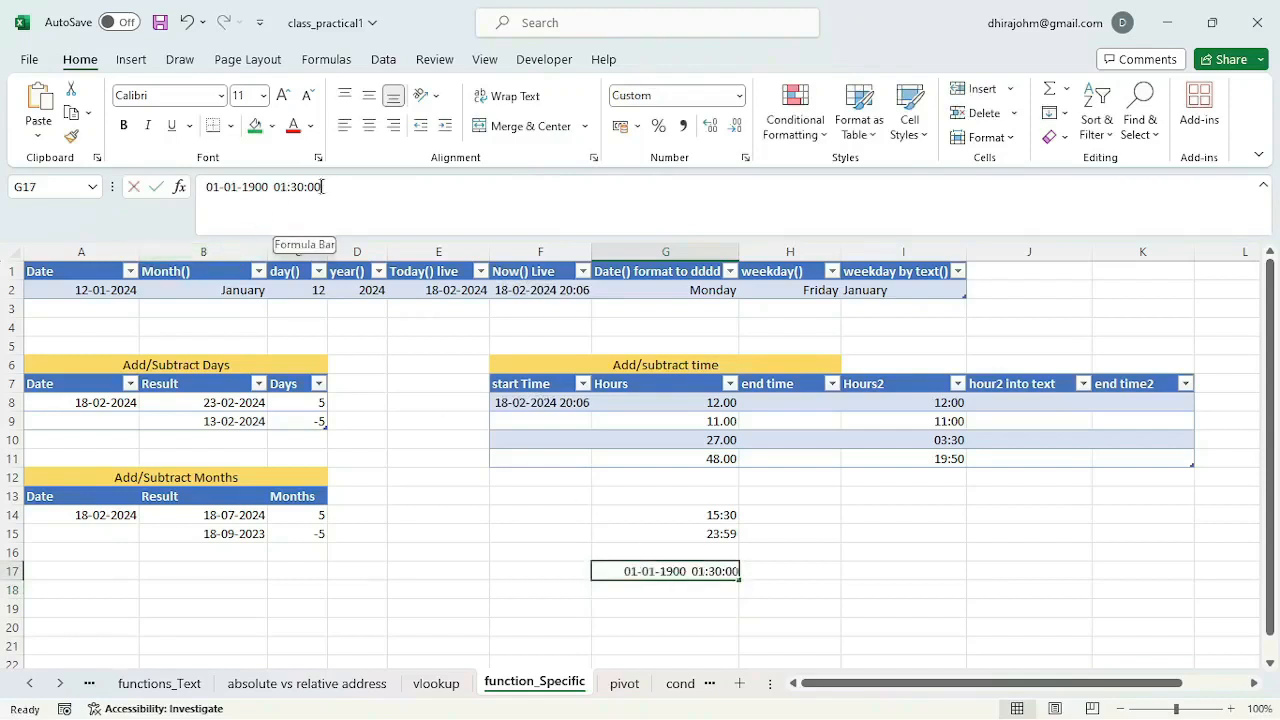
# - Clear the sample times from G17 and G14:G15
pyautogui.moveTo(322, 187); pyautogui.dragTo(202, 184)
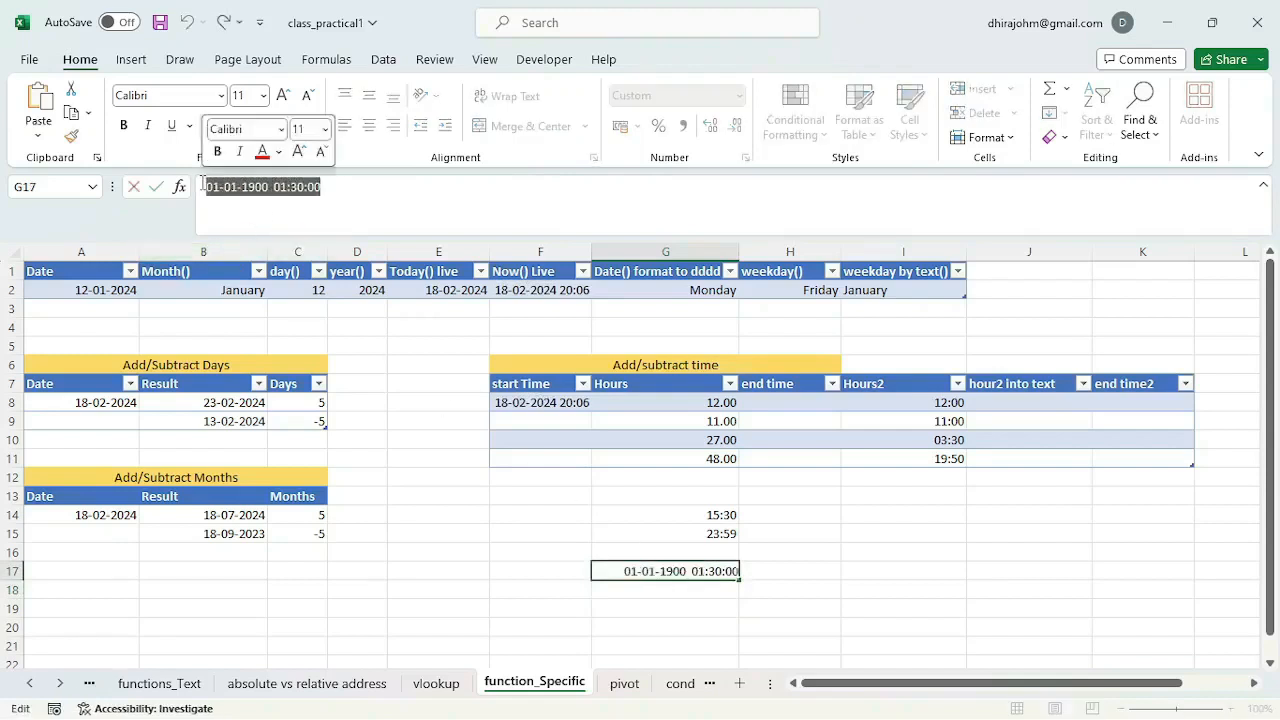
pyautogui.press('BackSpace')
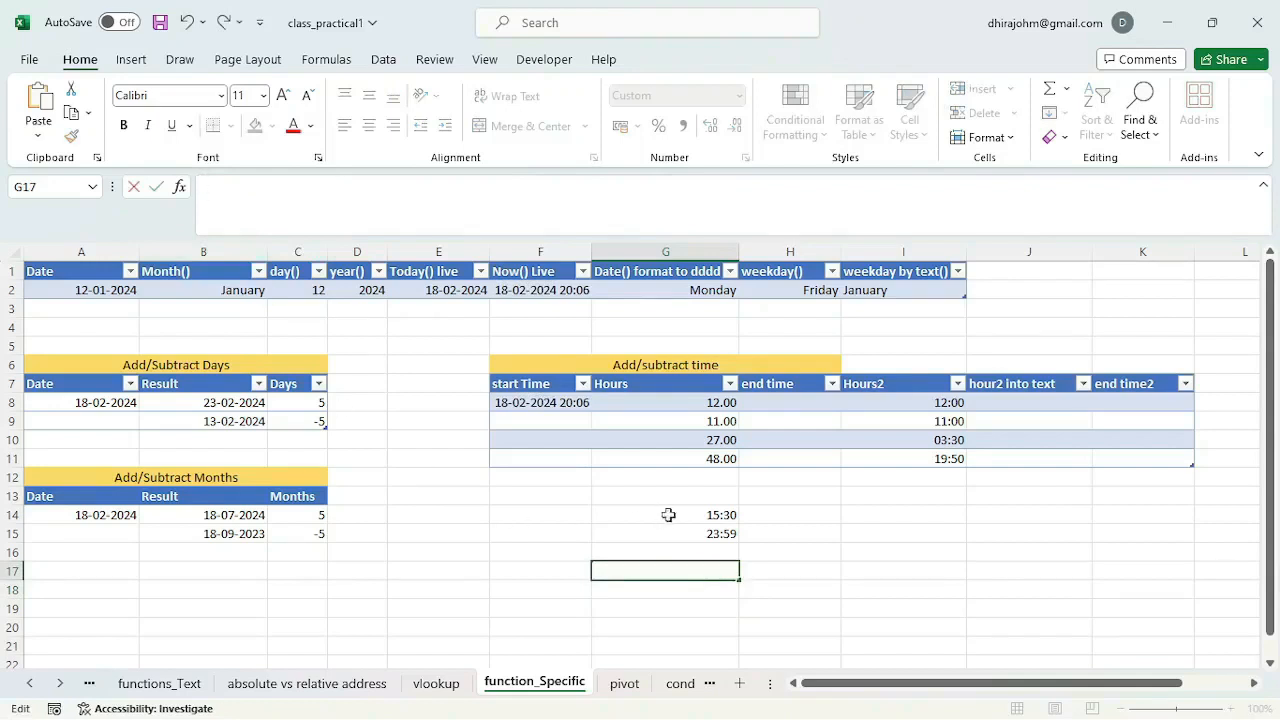
pyautogui.click(784, 570)
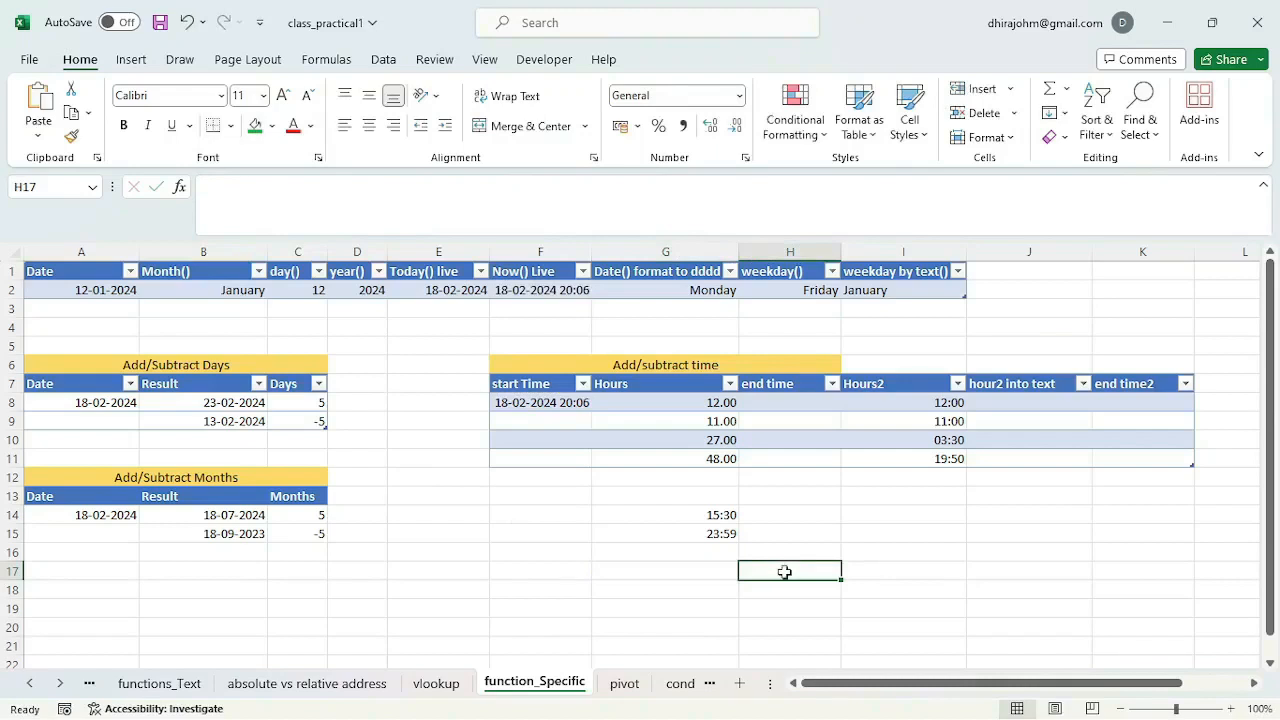
pyautogui.moveTo(703, 514); pyautogui.dragTo(706, 534)
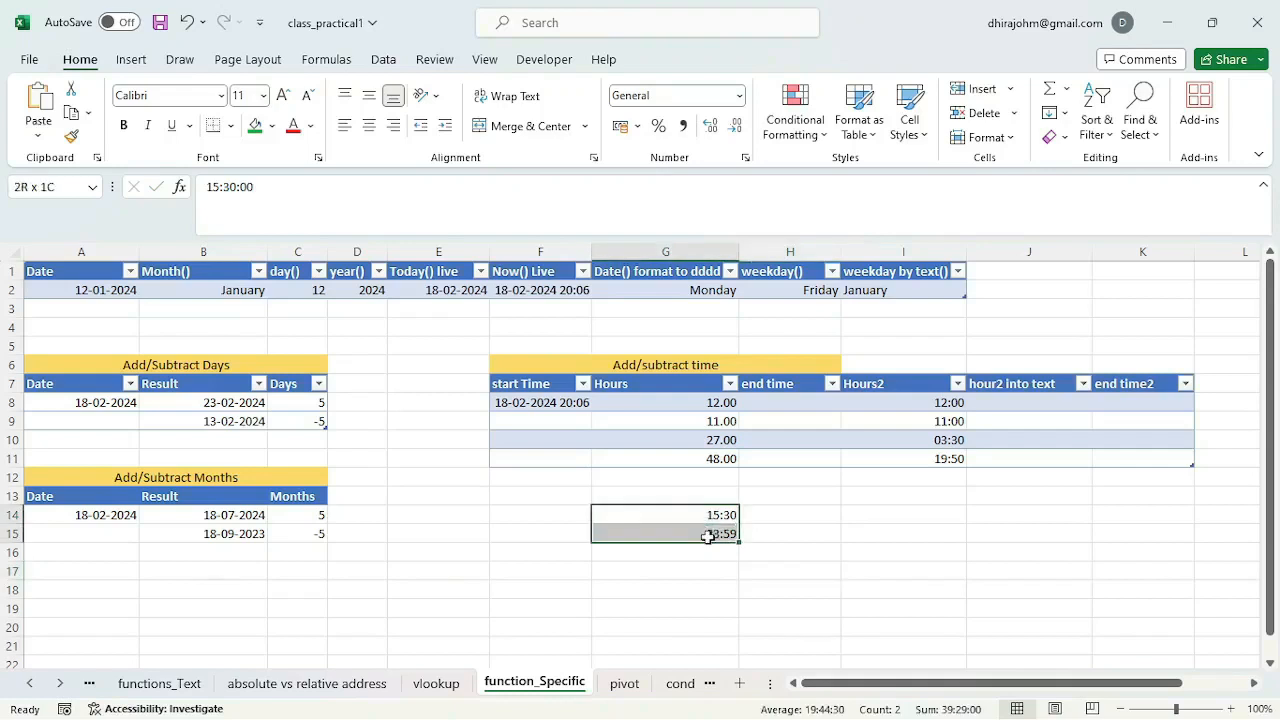
pyautogui.press('Delete')
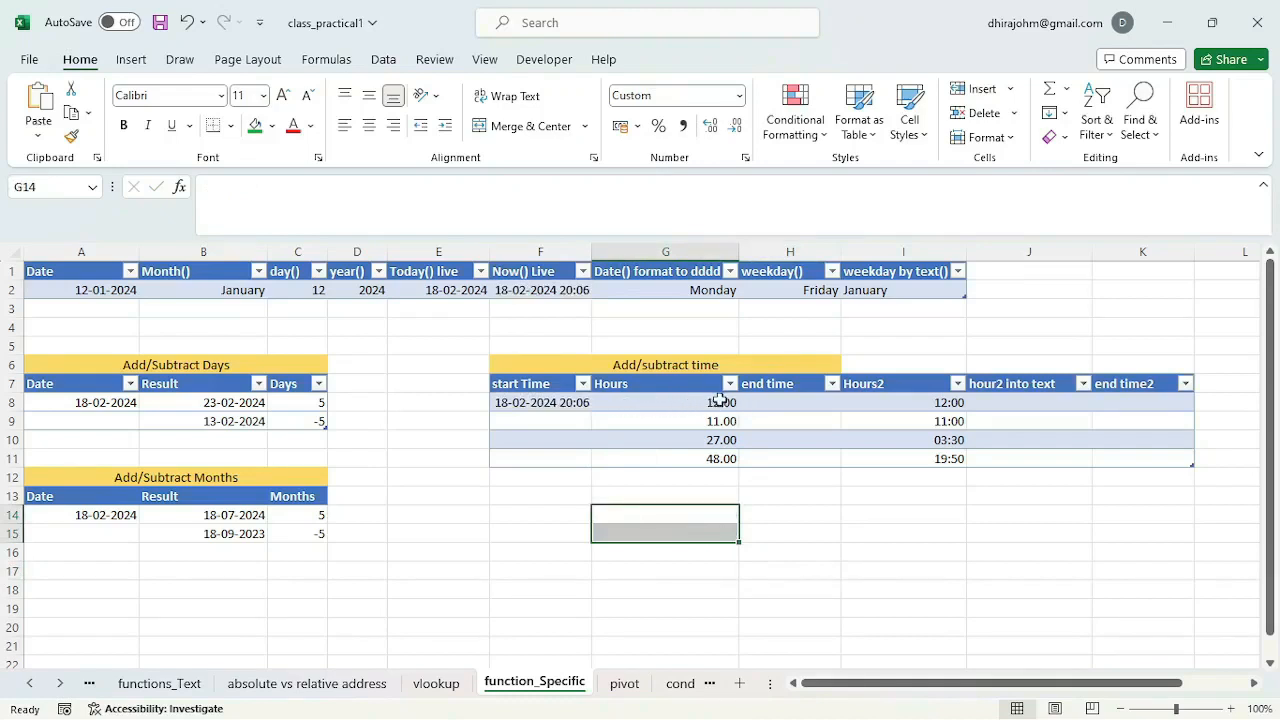
# - Try the formula =TIME(12,0,0) in G15 and undo the entry
pyautogui.click(706, 402)
pyautogui.moveTo(706, 402); pyautogui.dragTo(709, 455)
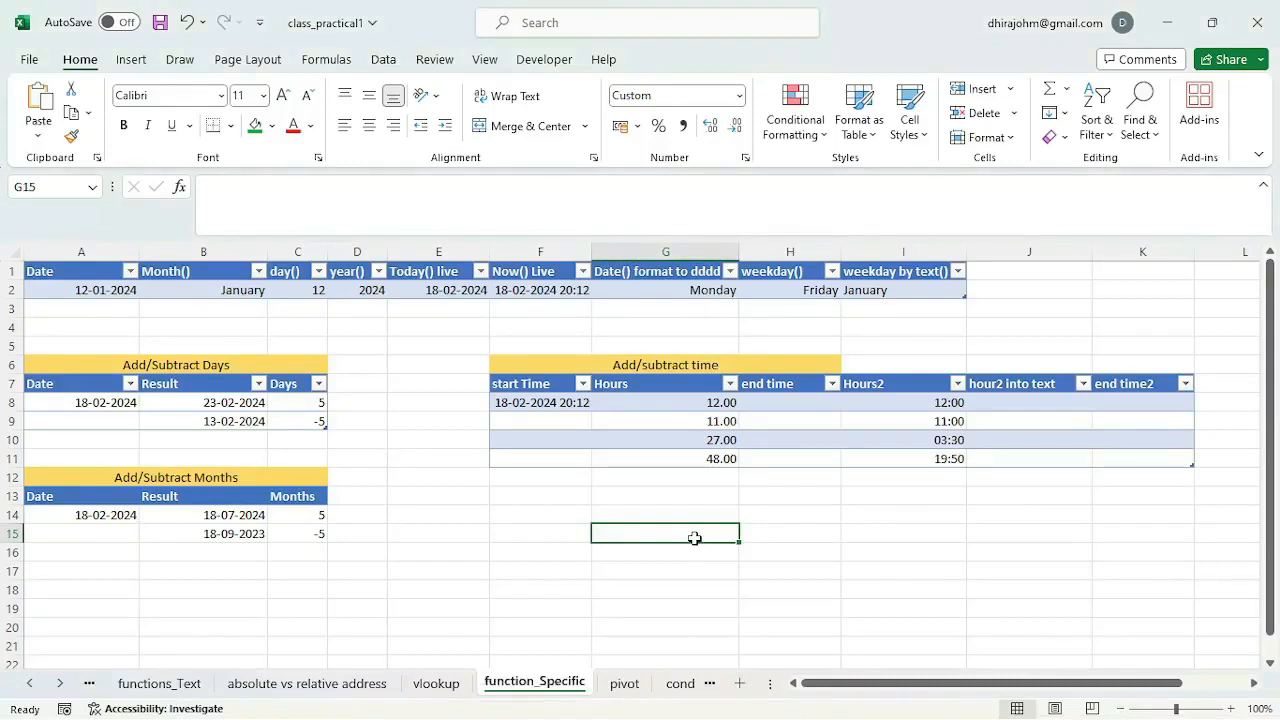
pyautogui.write('=time')
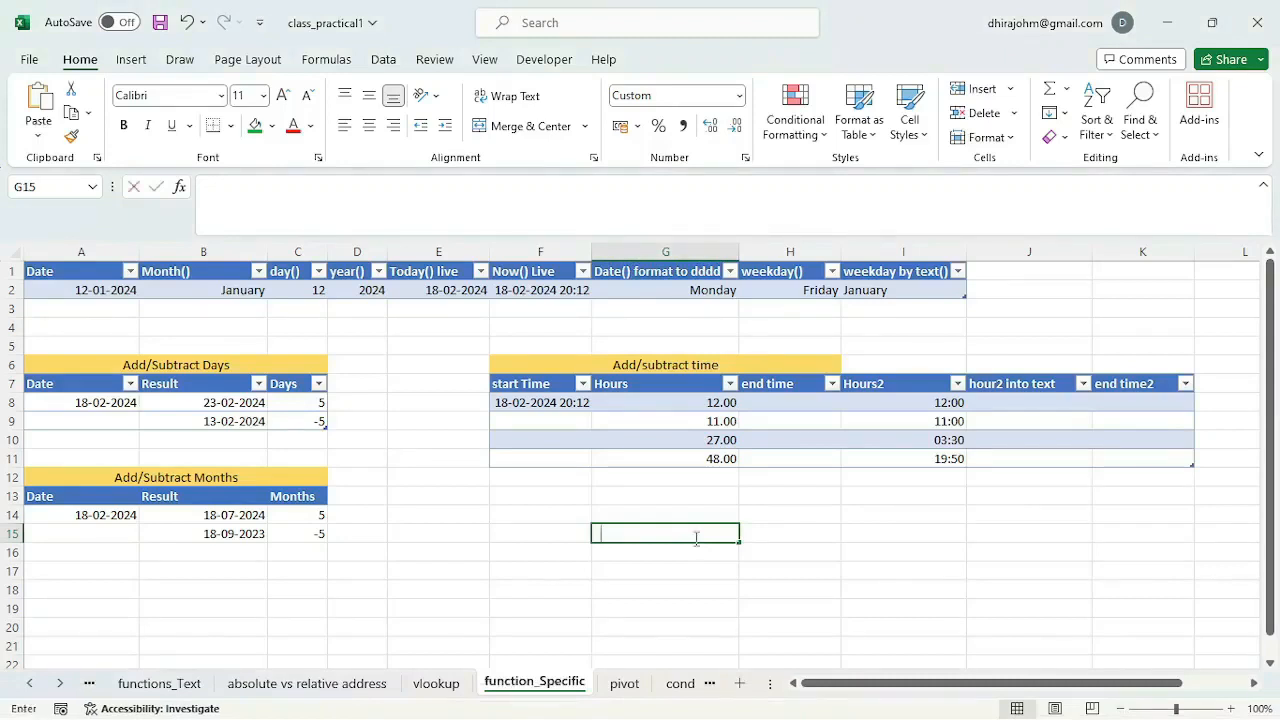
pyautogui.press('Tab')
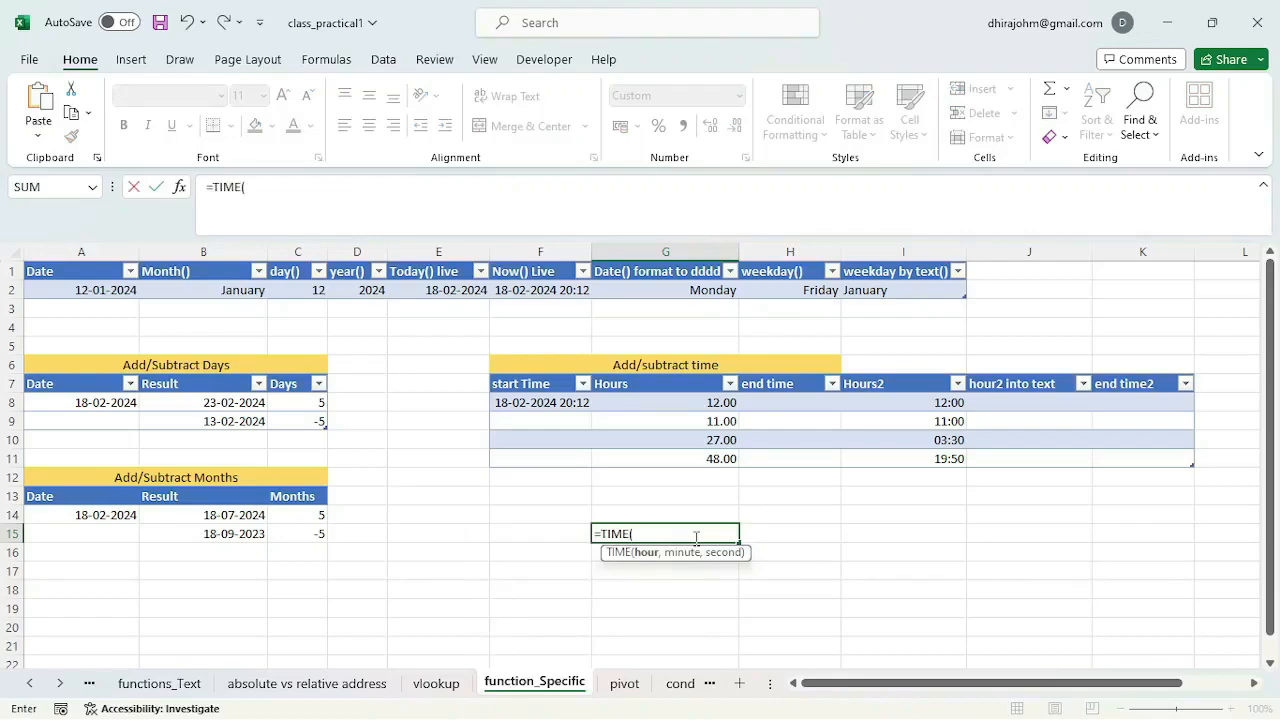
pyautogui.write('12')
pyautogui.write(',0')
pyautogui.write(',0')
pyautogui.write(',0)')
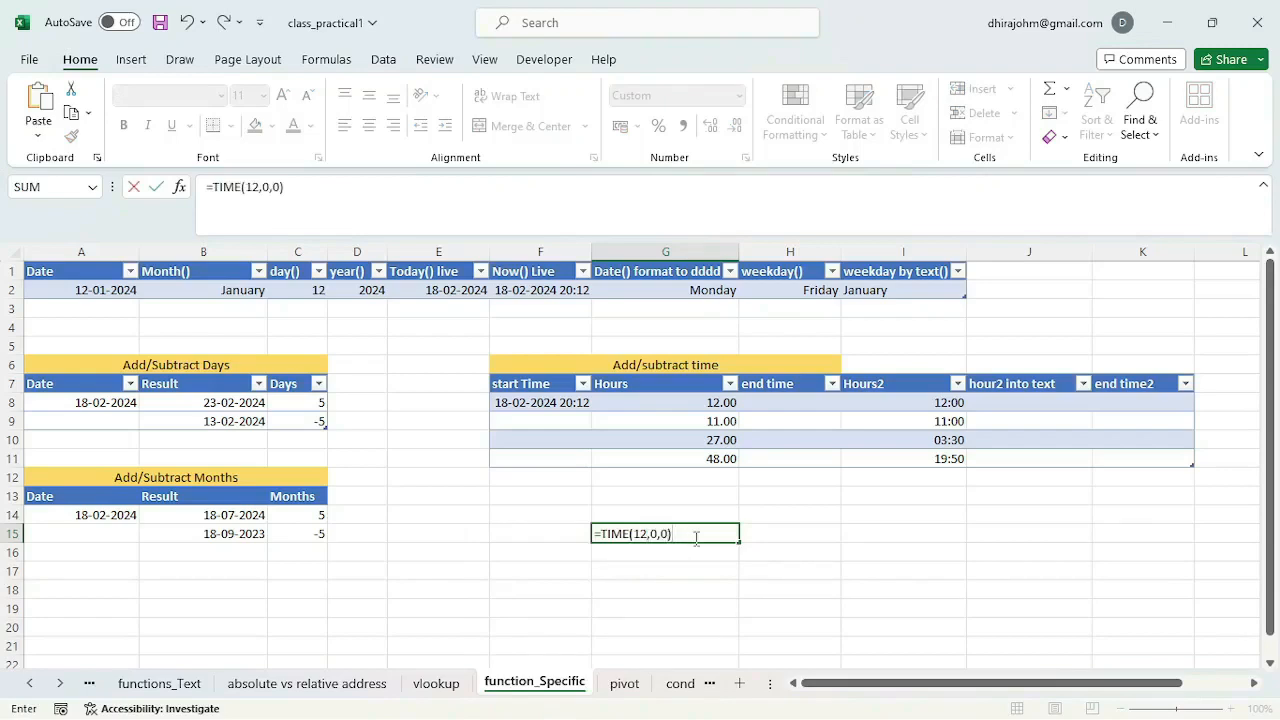
pyautogui.press('Return')
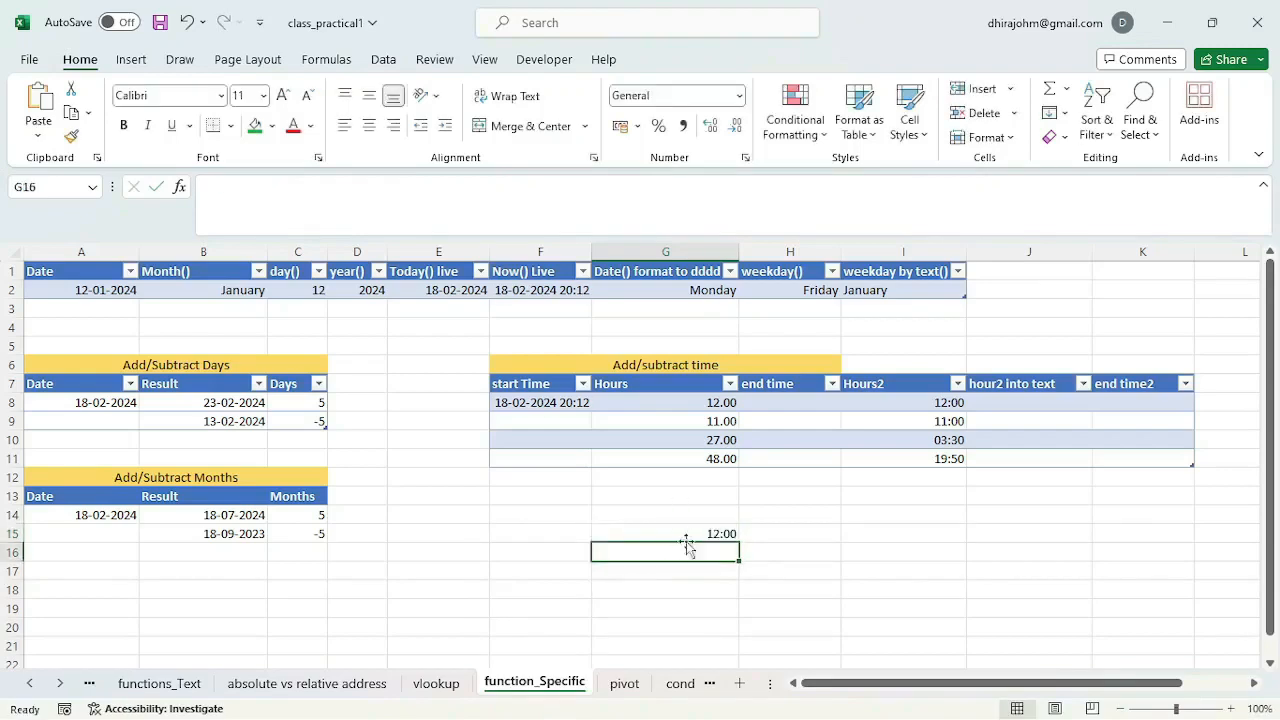
pyautogui.hotkey('ctrl', 'z')
pyautogui.click(745, 402)
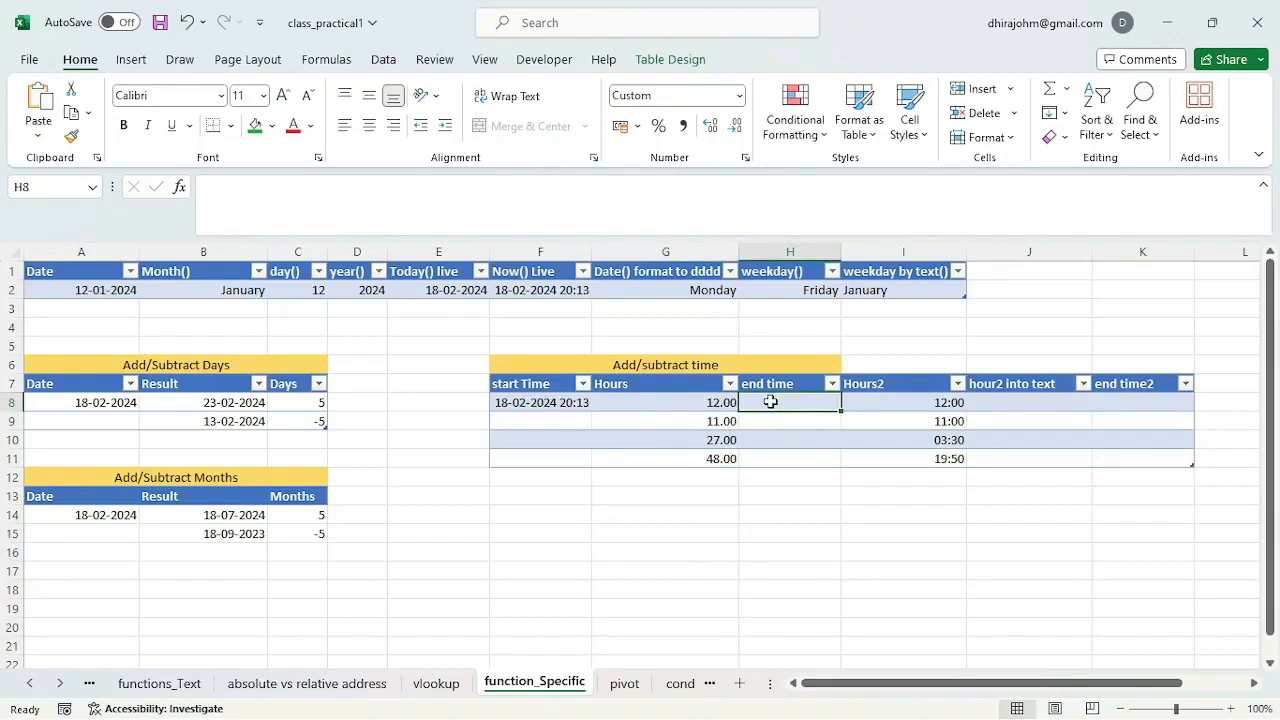
pyautogui.write('=')
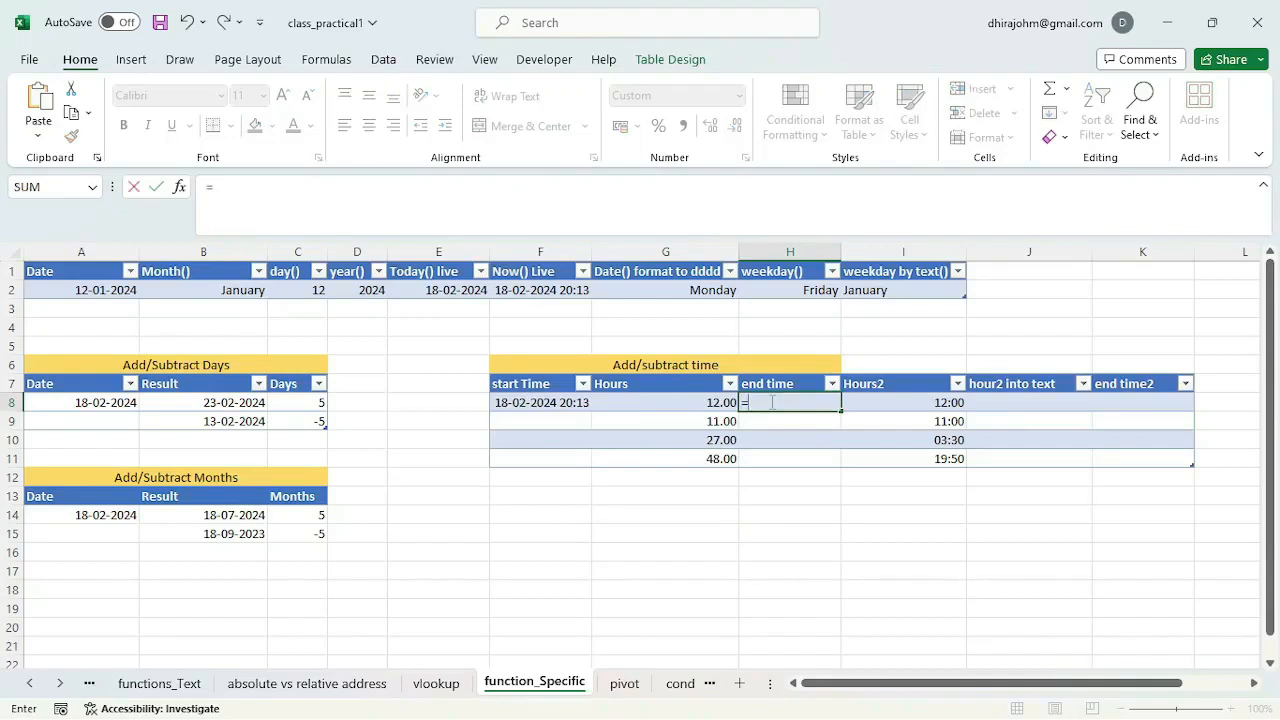
pyautogui.write('$F4')
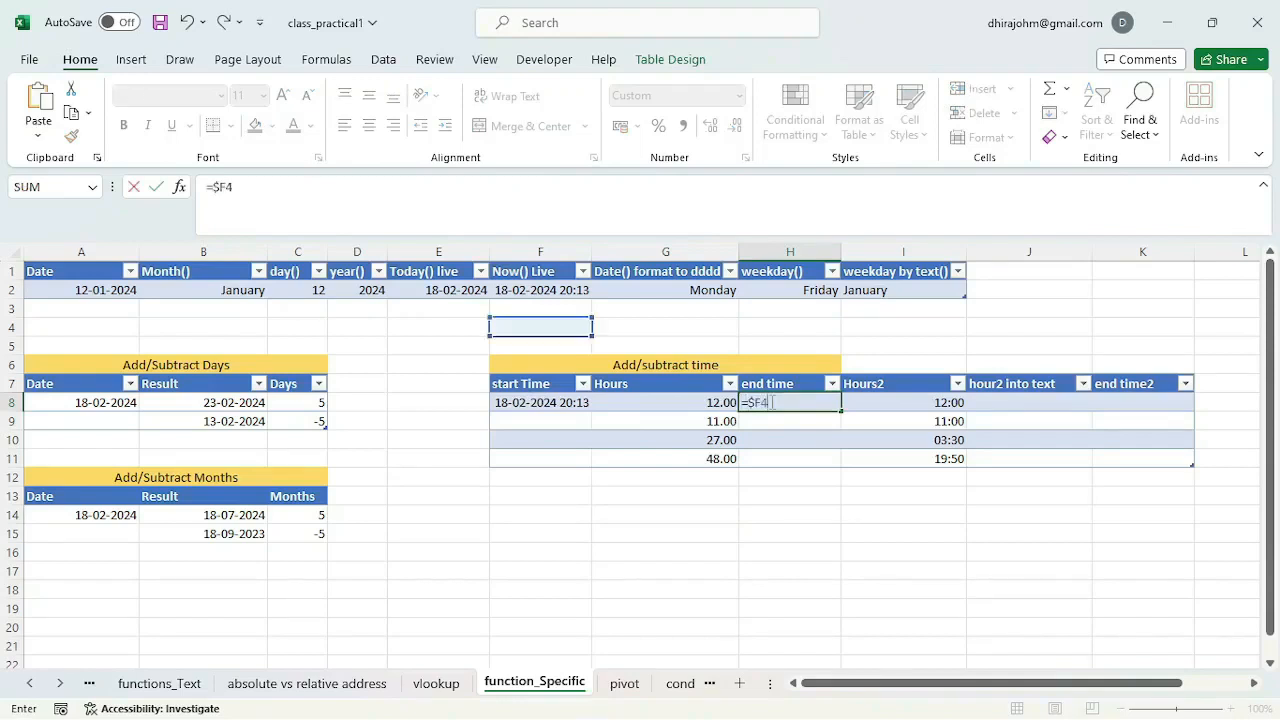
pyautogui.press('BackSpace')
pyautogui.write('$')
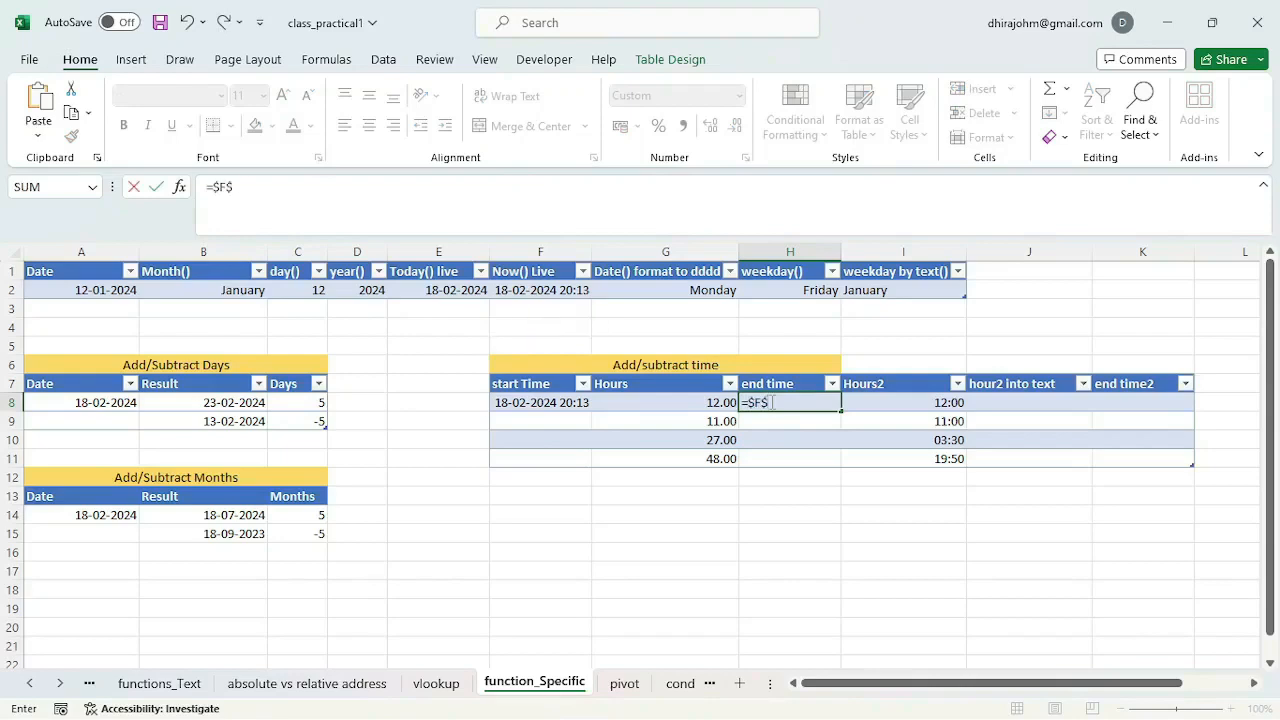
pyautogui.write('8+')
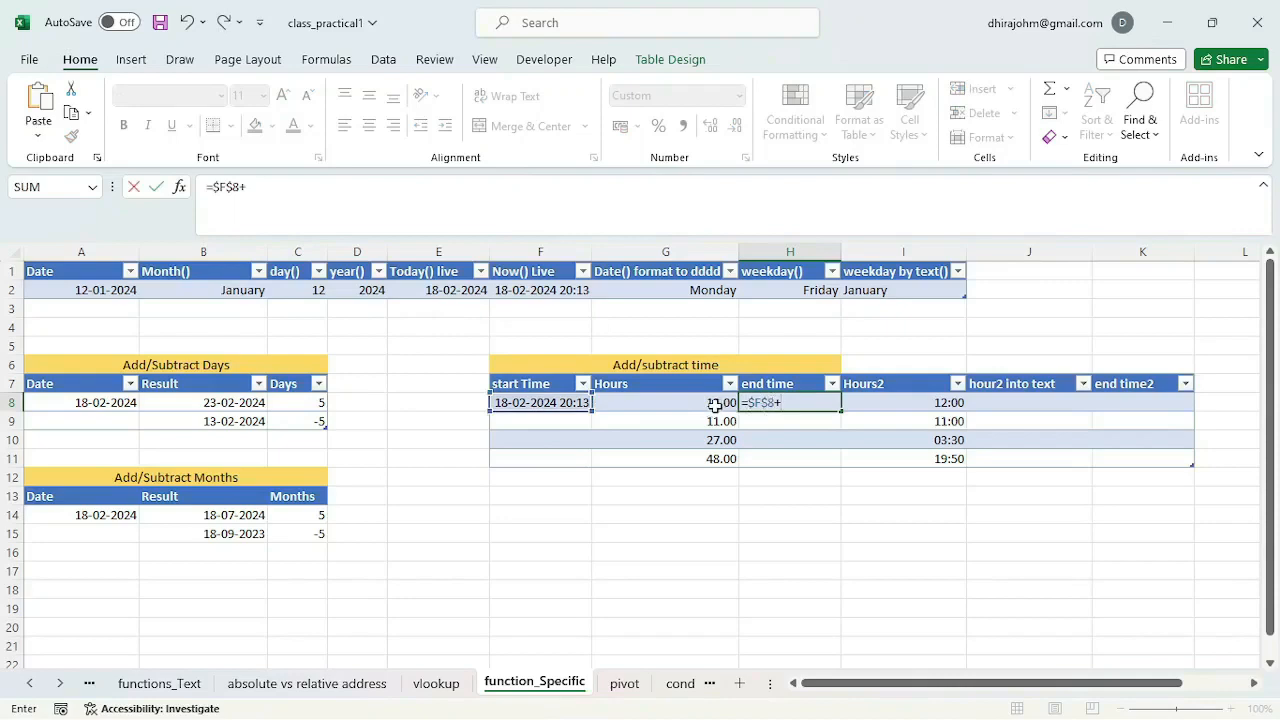
pyautogui.write('time')
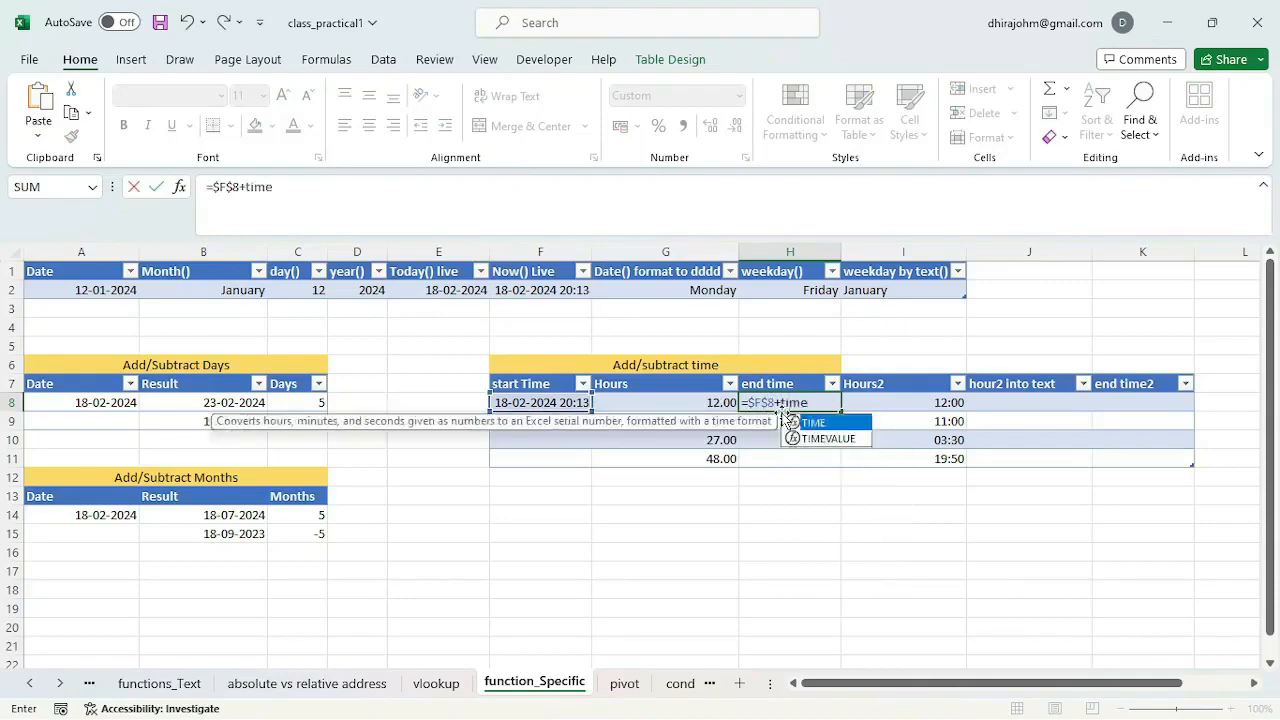
pyautogui.press('Tab')
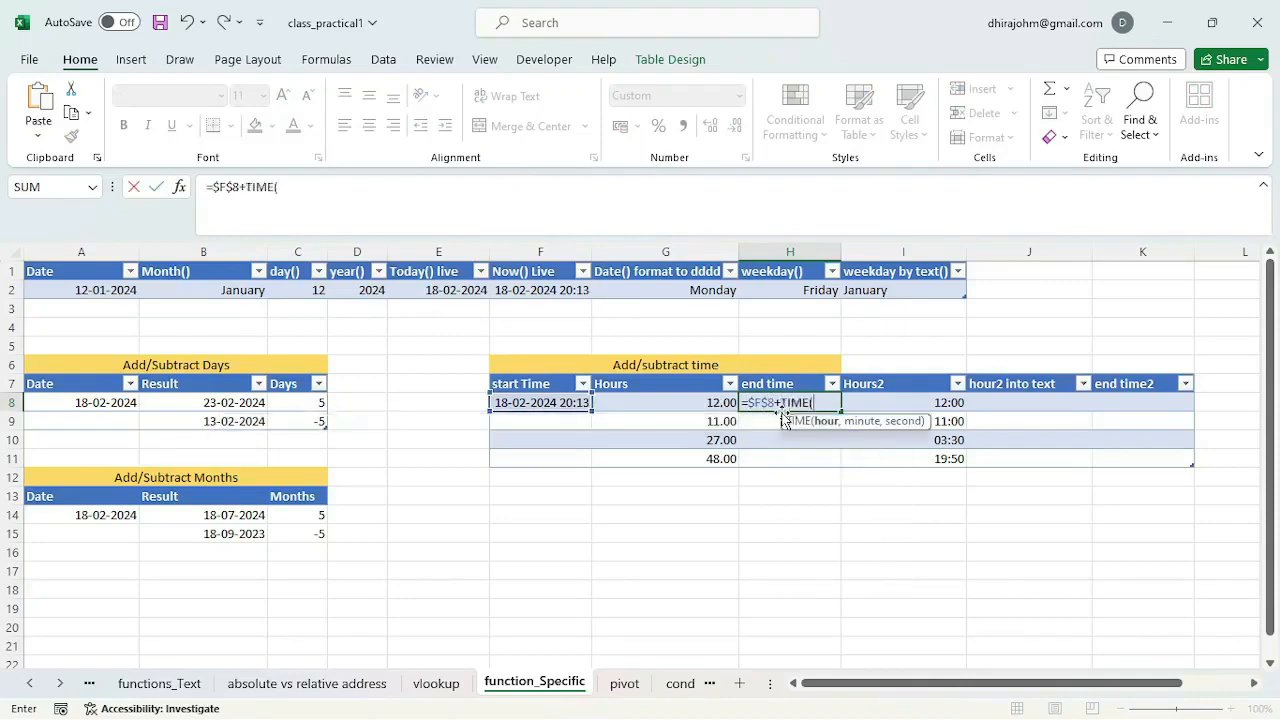
pyautogui.click(714, 402)
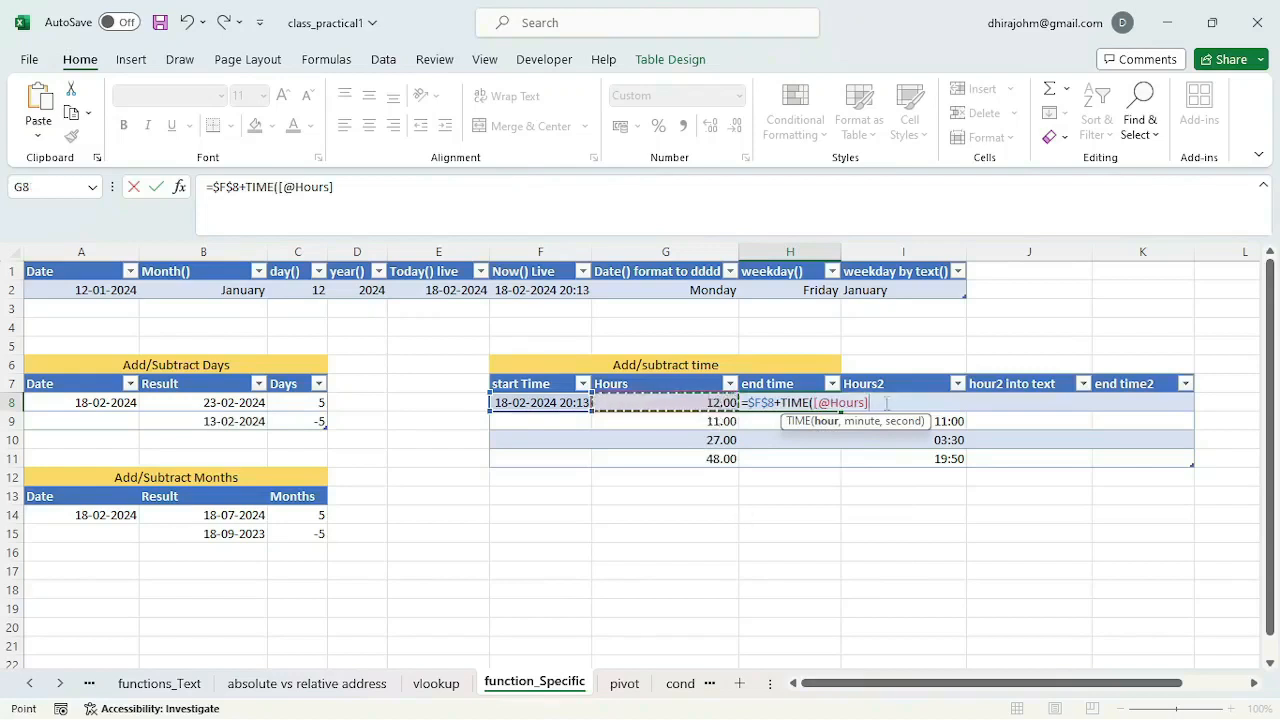
pyautogui.write(',0,')
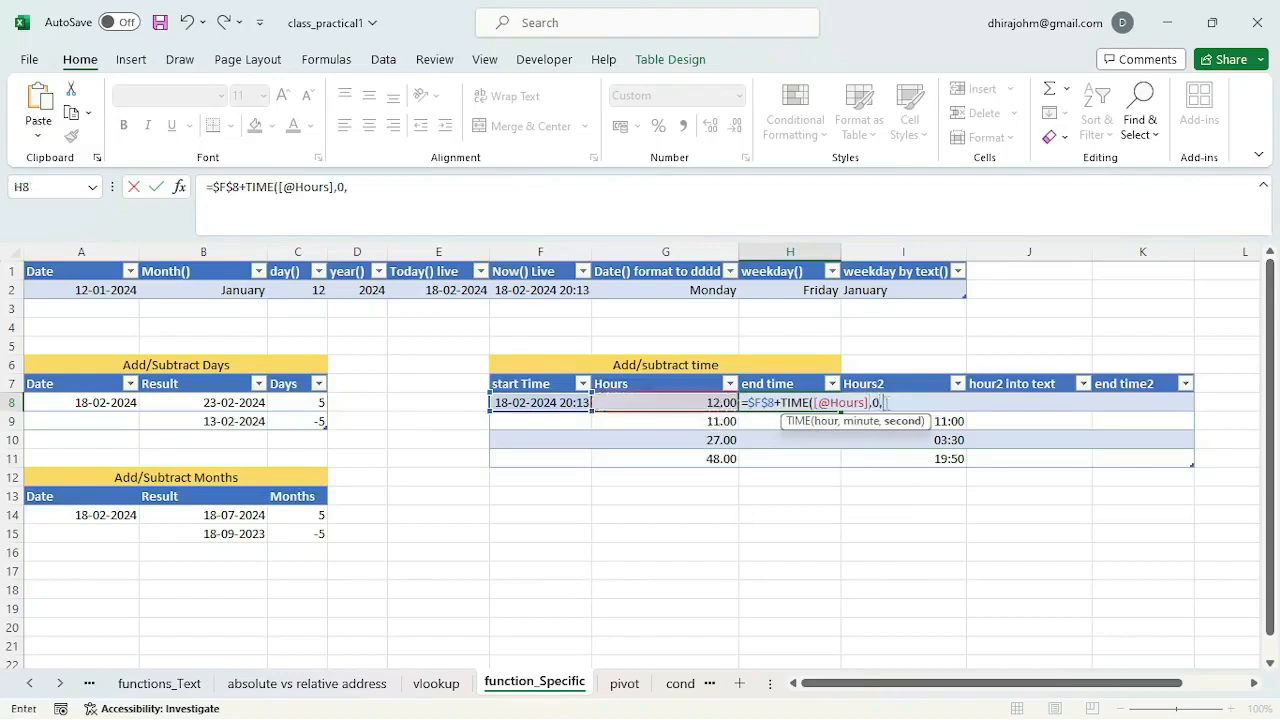
pyautogui.write('0)')
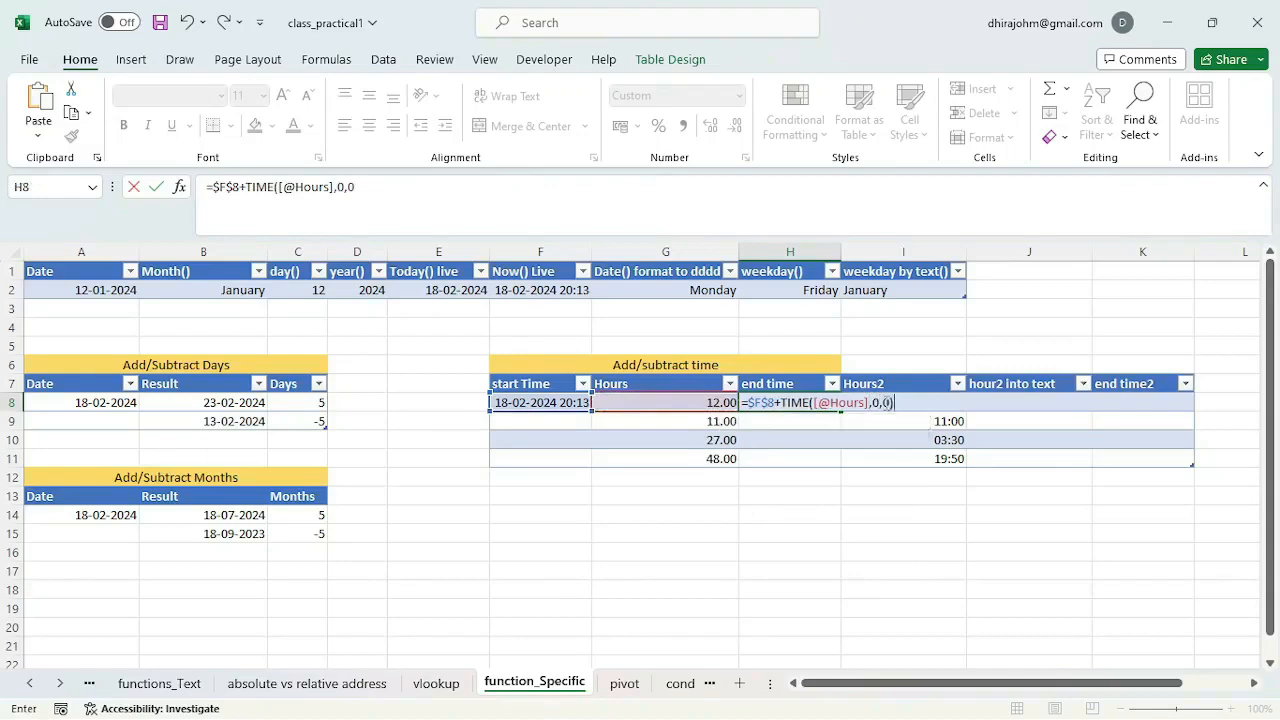
pyautogui.press('Return')
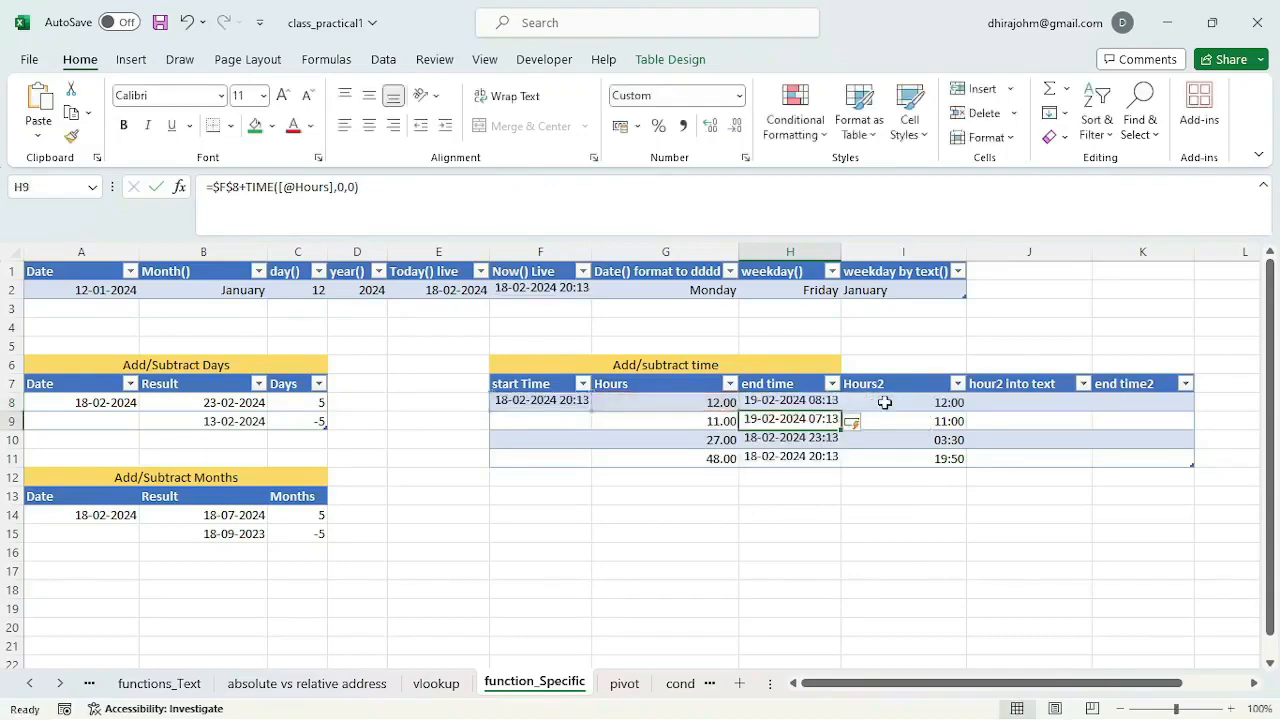
# - Compare the end times in H8:H11 with the start time in F8 and the hours being added, especially in rows 10 and 11
pyautogui.click(806, 403)
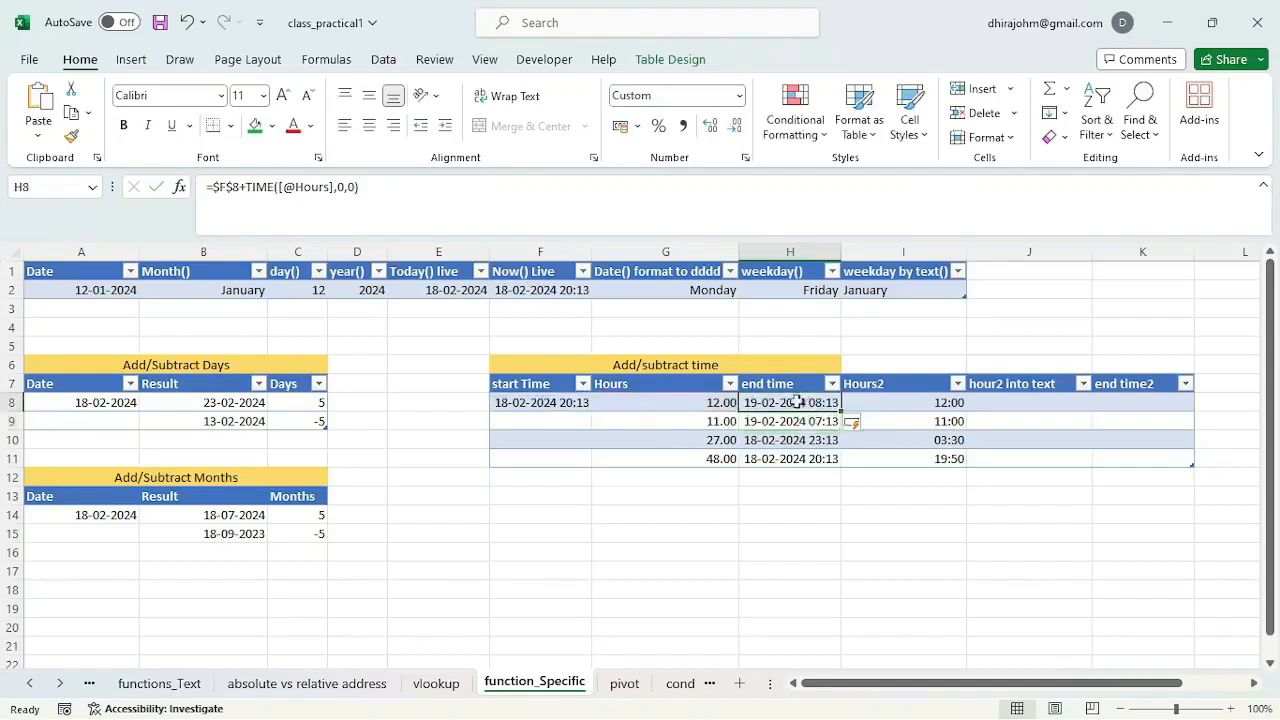
pyautogui.click(768, 422)
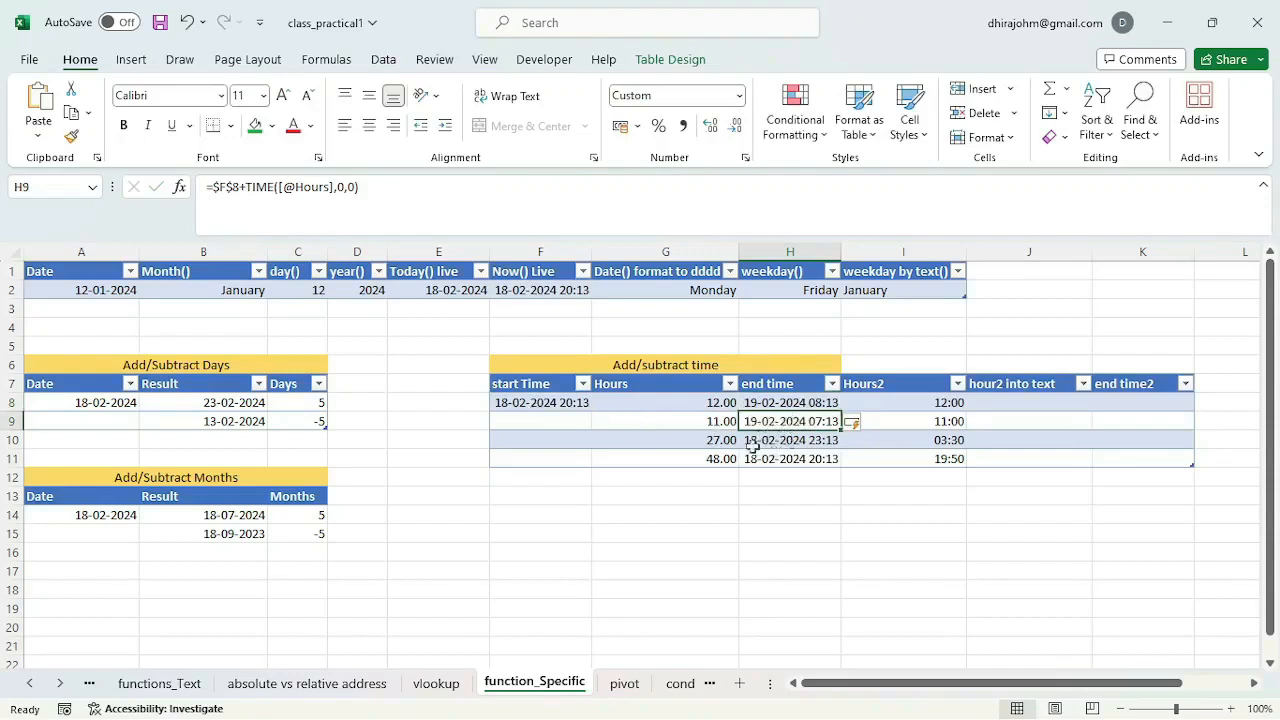
pyautogui.click(778, 442)
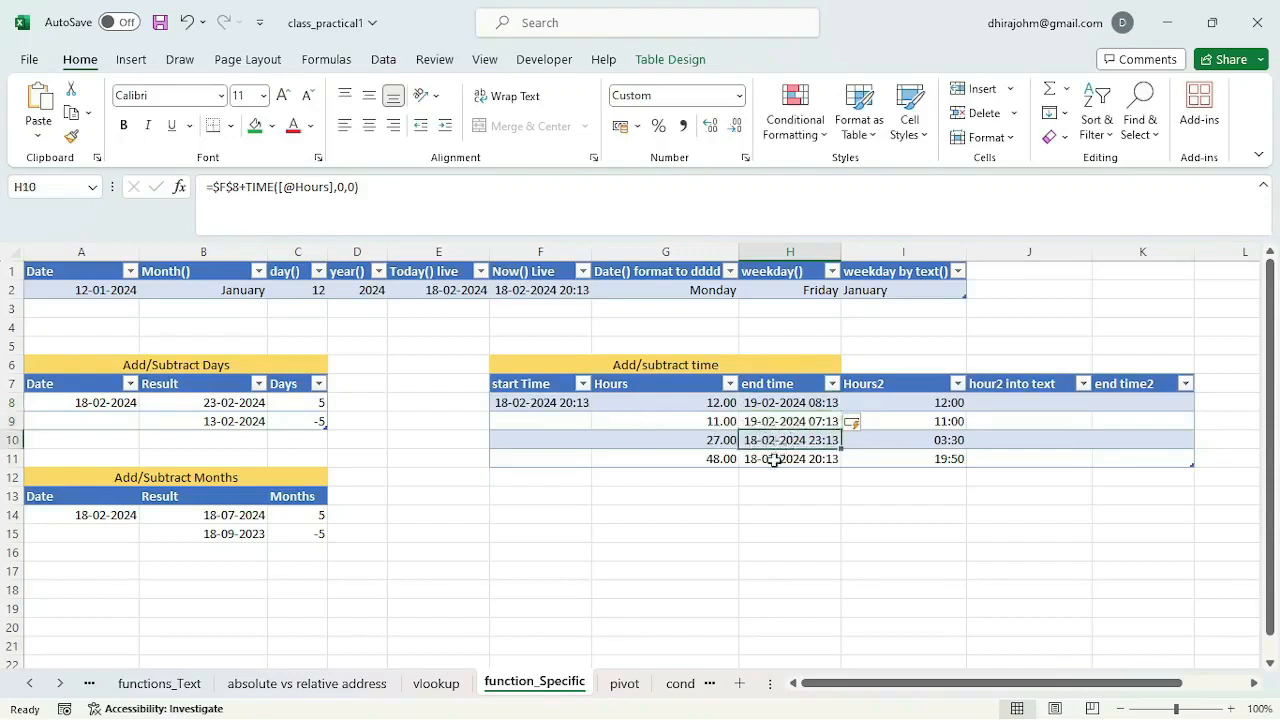
pyautogui.click(775, 460)
pyautogui.click(777, 442)
pyautogui.click(776, 458)
pyautogui.click(774, 441)
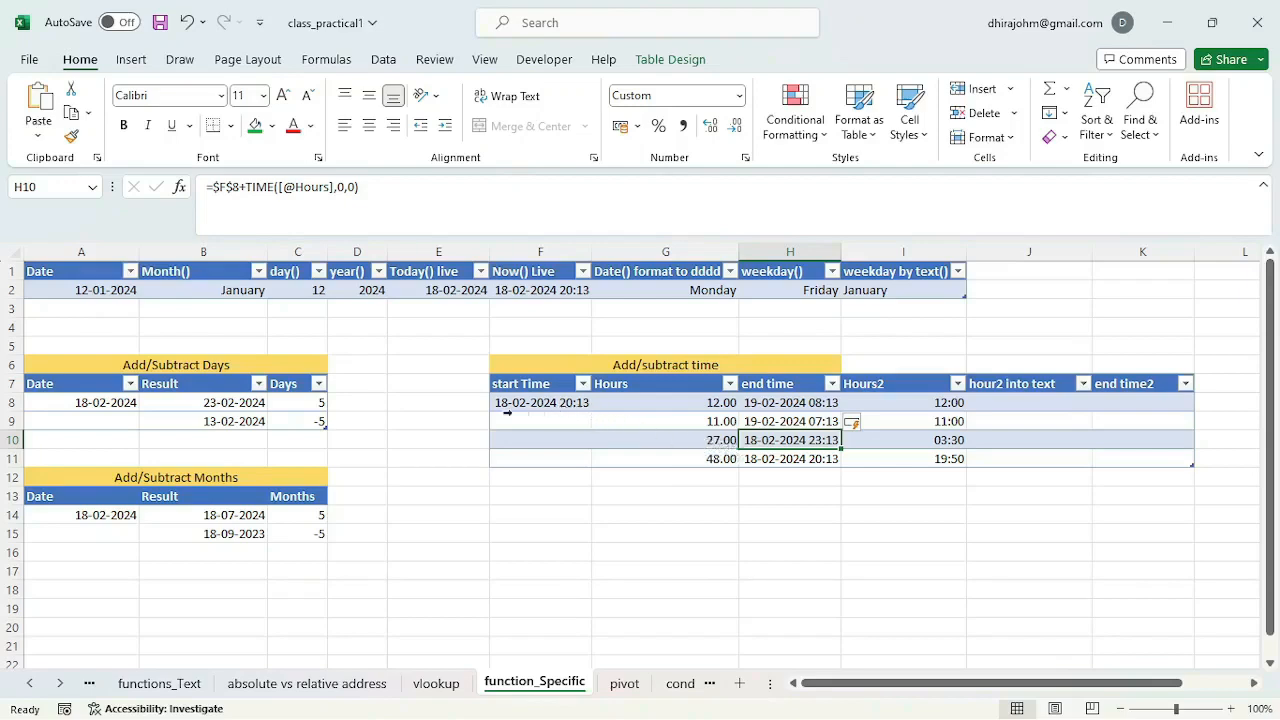
pyautogui.click(551, 401)
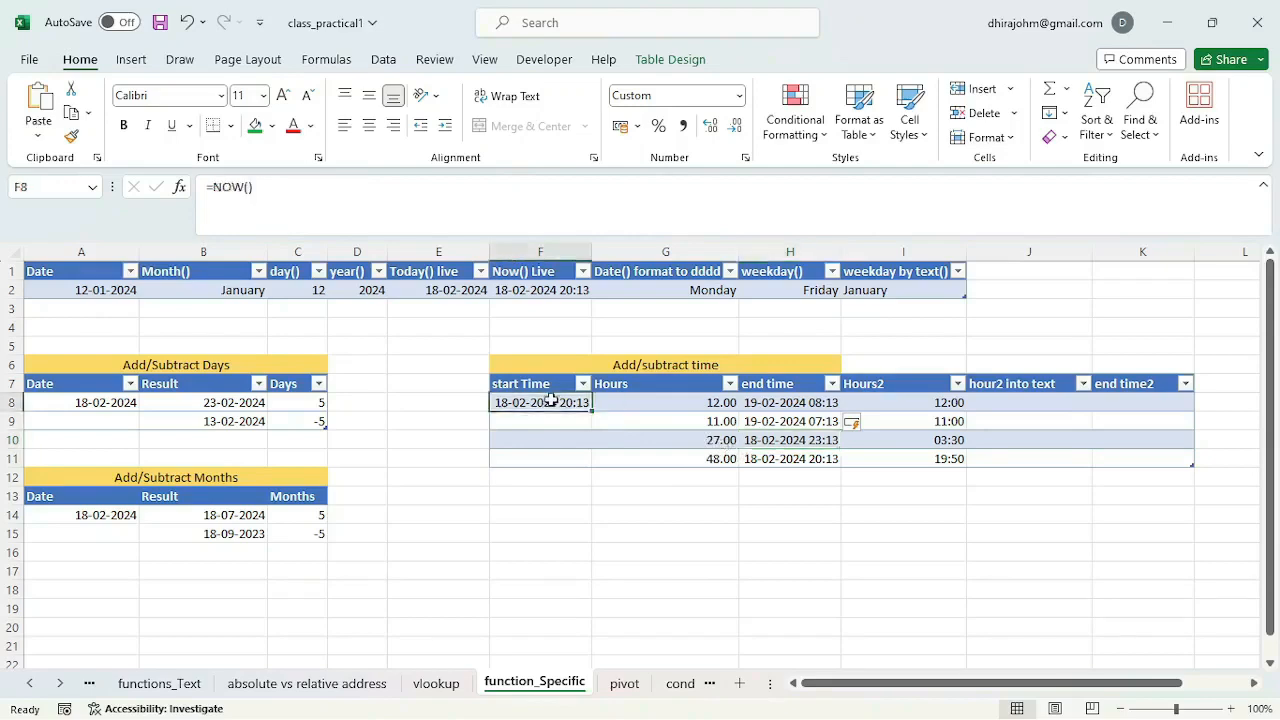
pyautogui.click(800, 441)
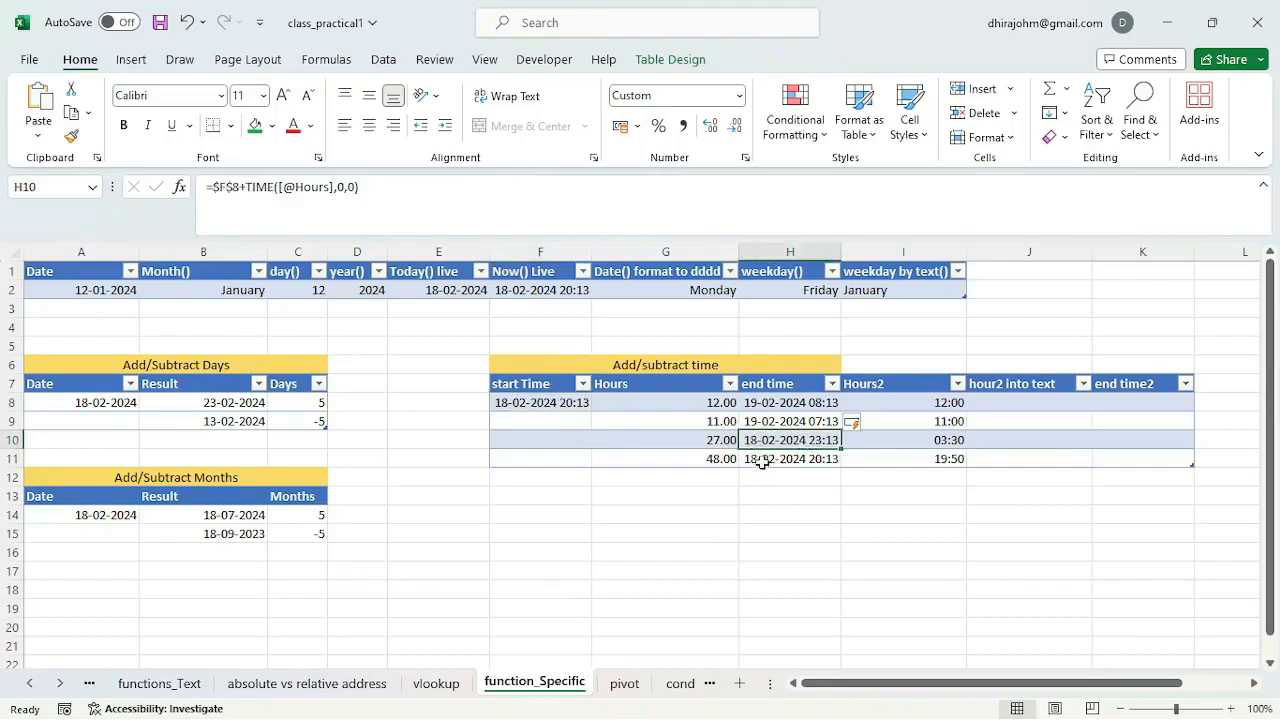
pyautogui.click(722, 459)
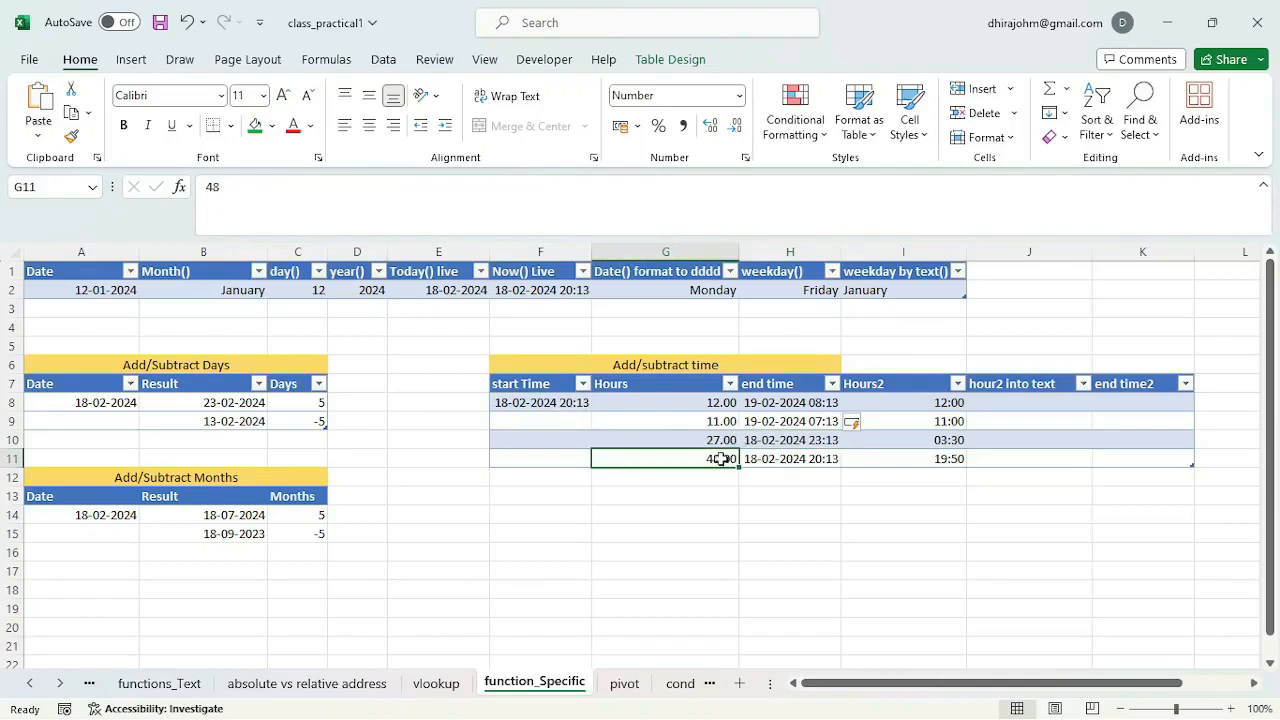
pyautogui.click(576, 405)
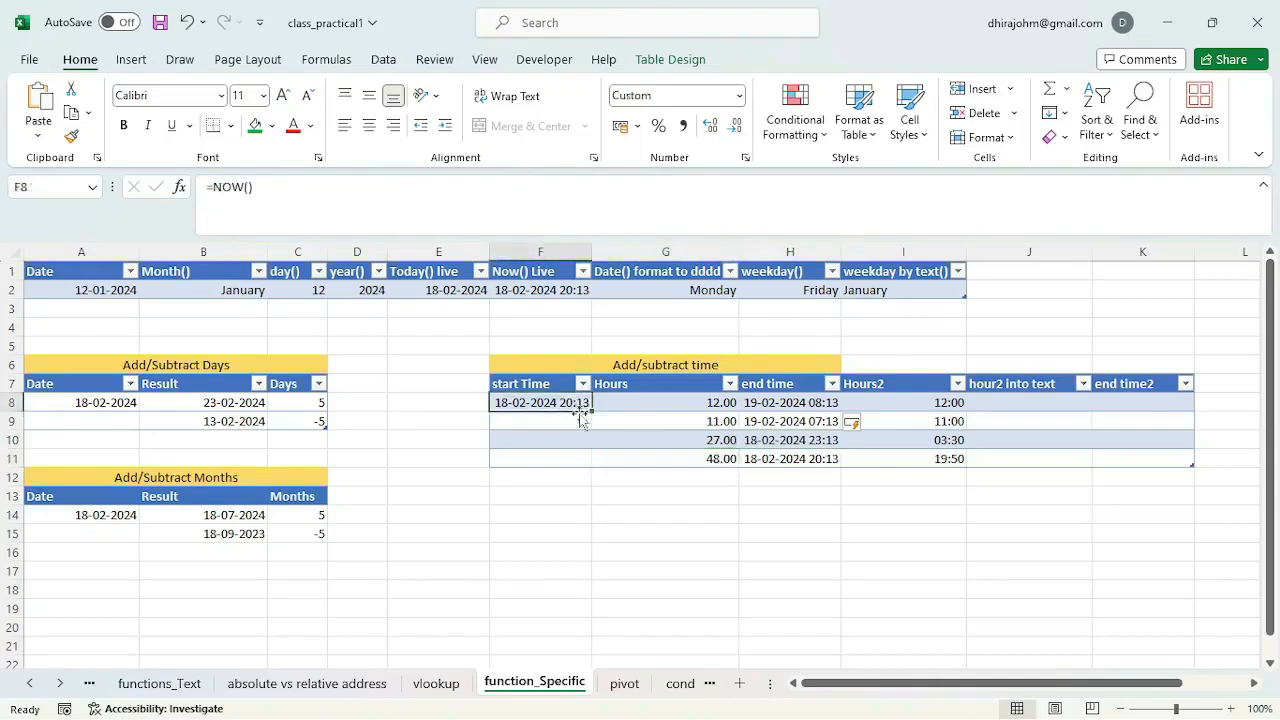
pyautogui.click(775, 460)
pyautogui.click(772, 441)
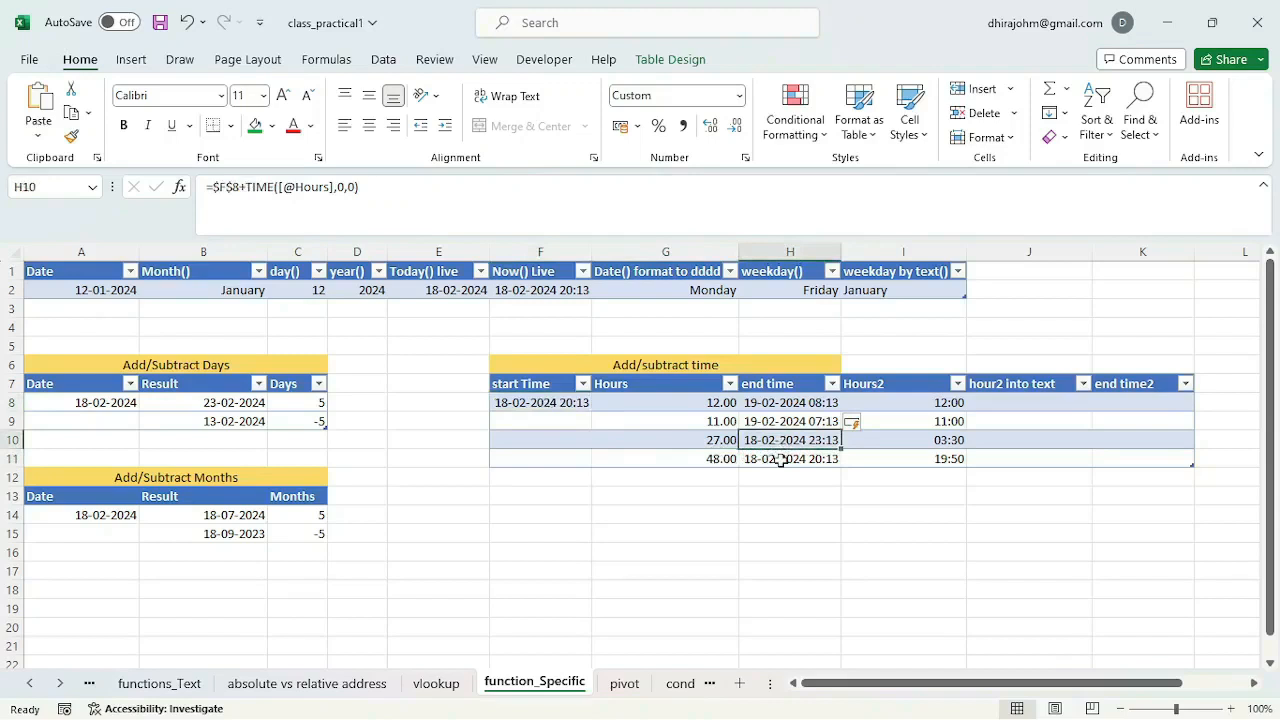
pyautogui.click(781, 459)
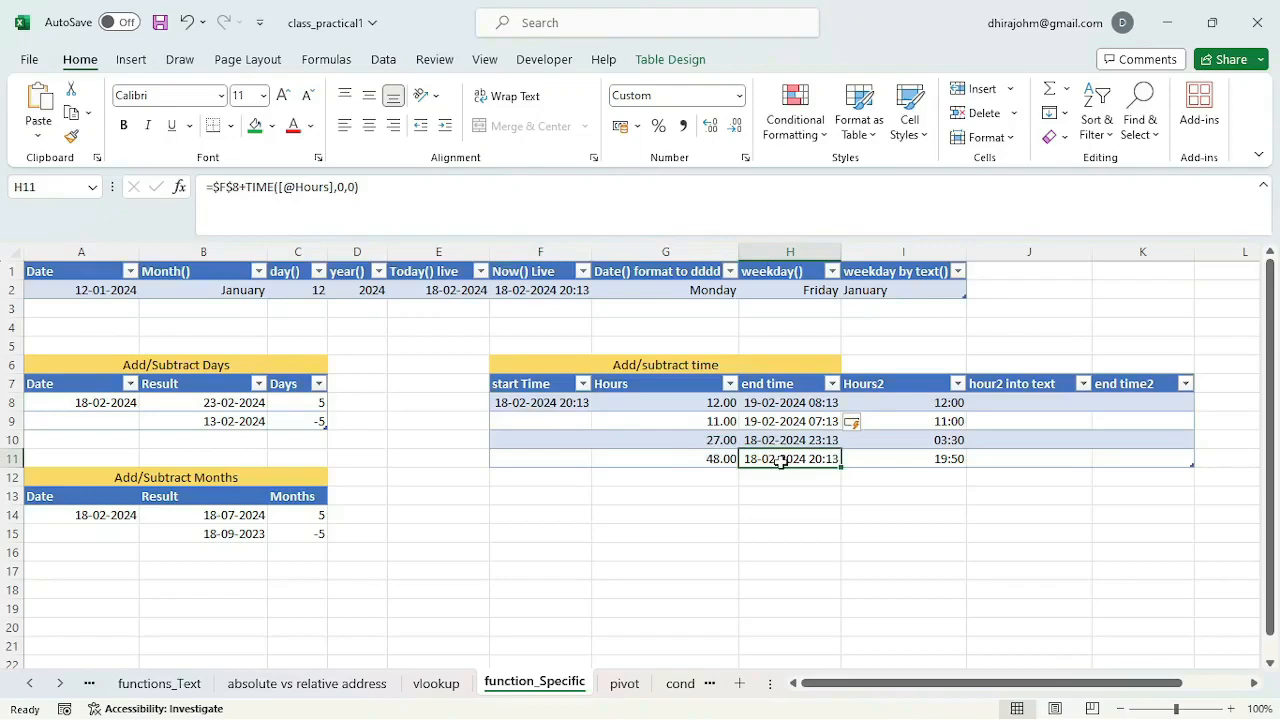
pyautogui.click(774, 515)
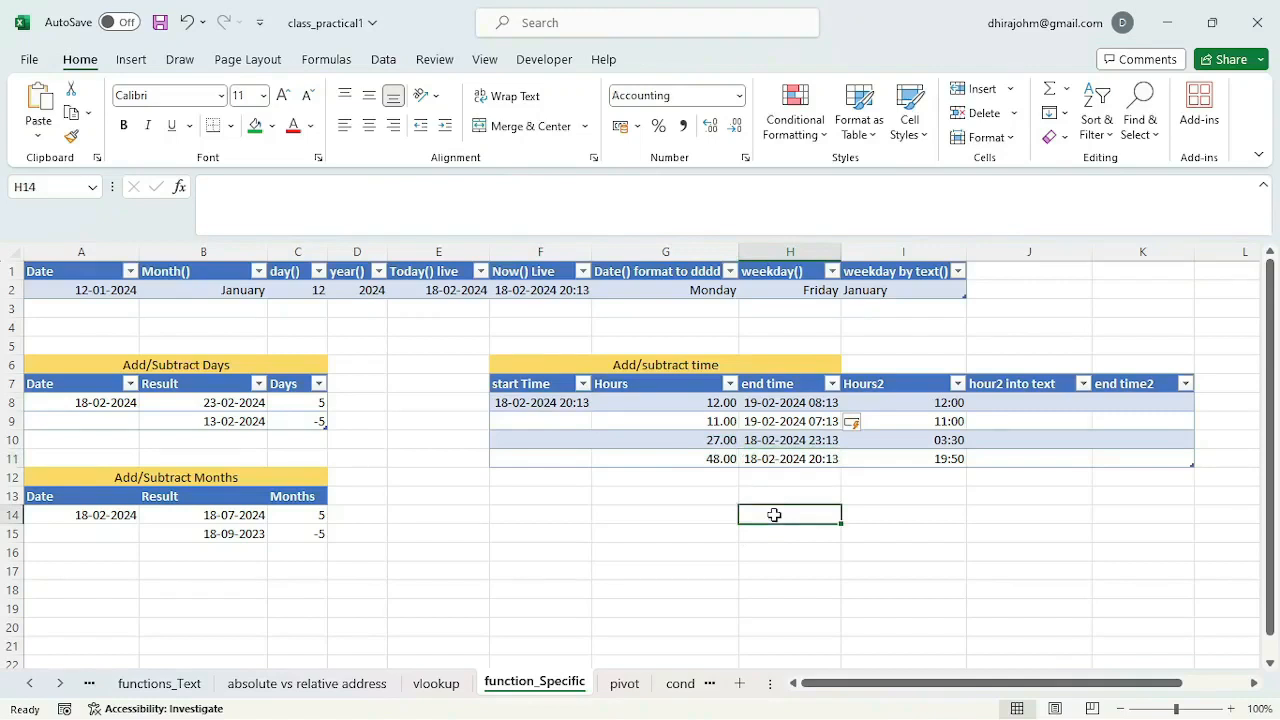
pyautogui.write('1')
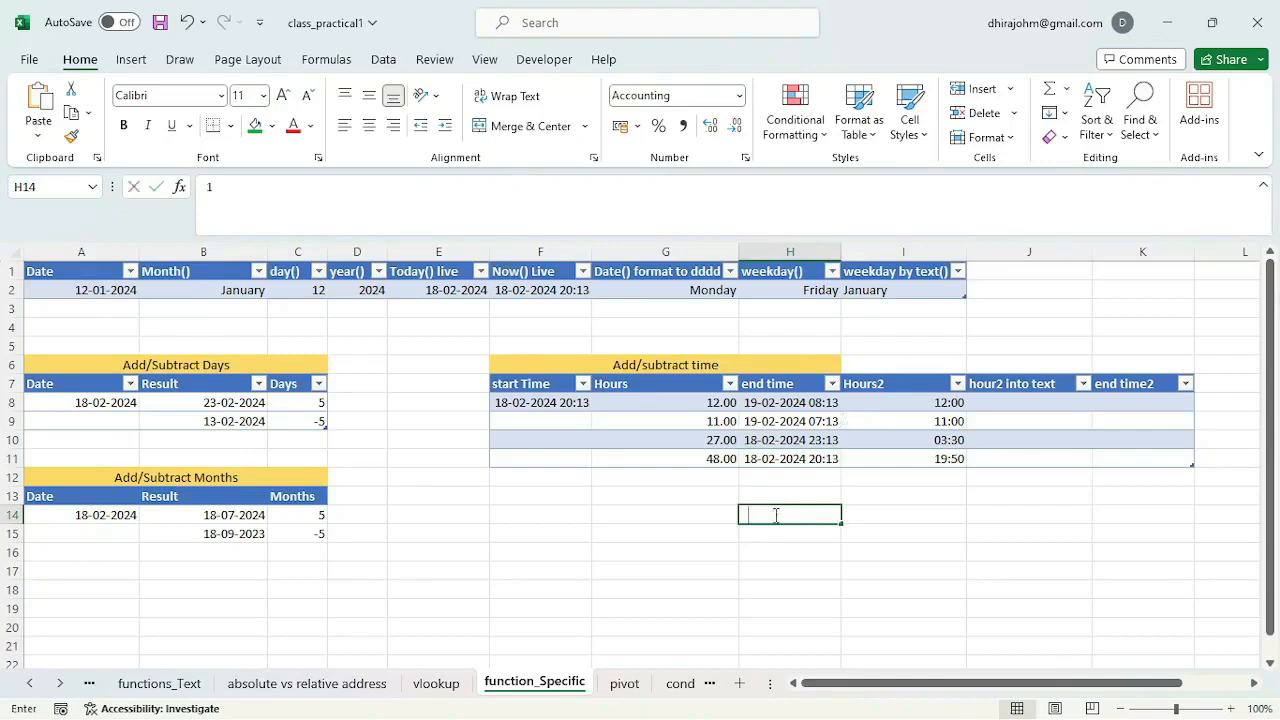
pyautogui.write('2/')
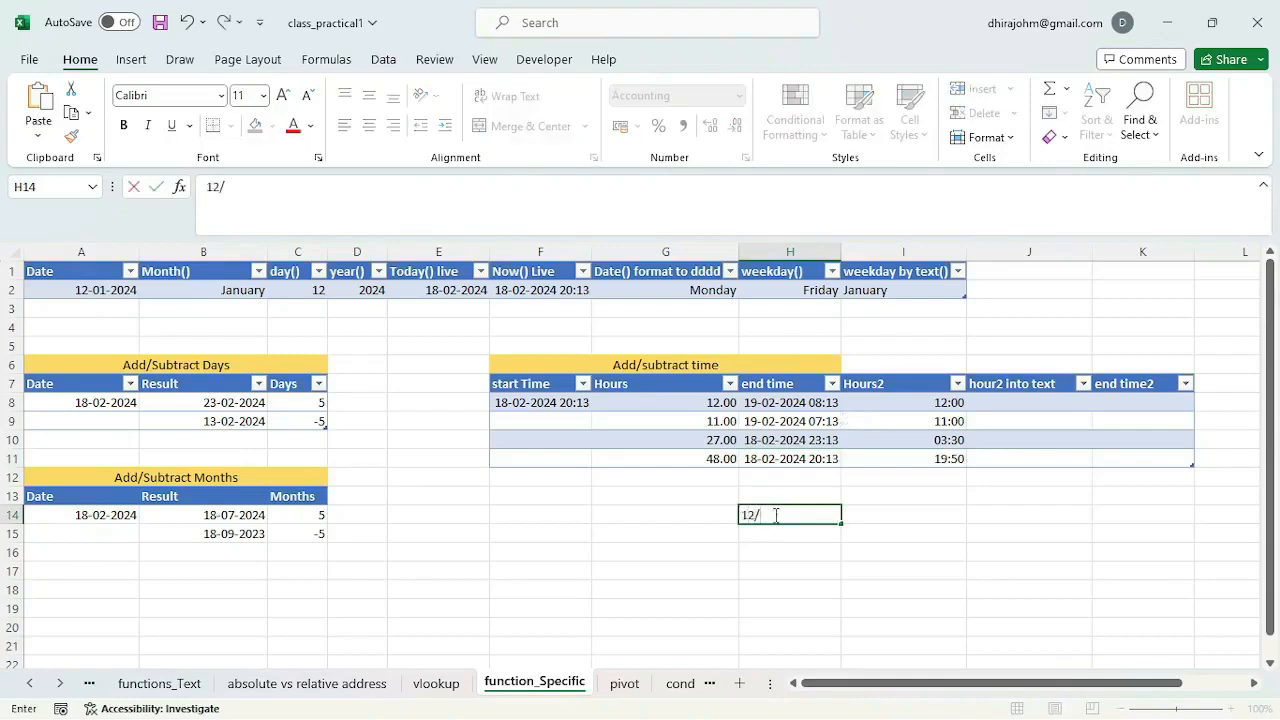
pyautogui.write('24')
pyautogui.press('BackSpace')
pyautogui.press('BackSpace')
pyautogui.press('BackSpace')
pyautogui.press('BackSpace')
pyautogui.press('BackSpace')
# - Enter the formula =F8+(G8/24) in H14 to add the hours as a fraction of a day
pyautogui.write('=')
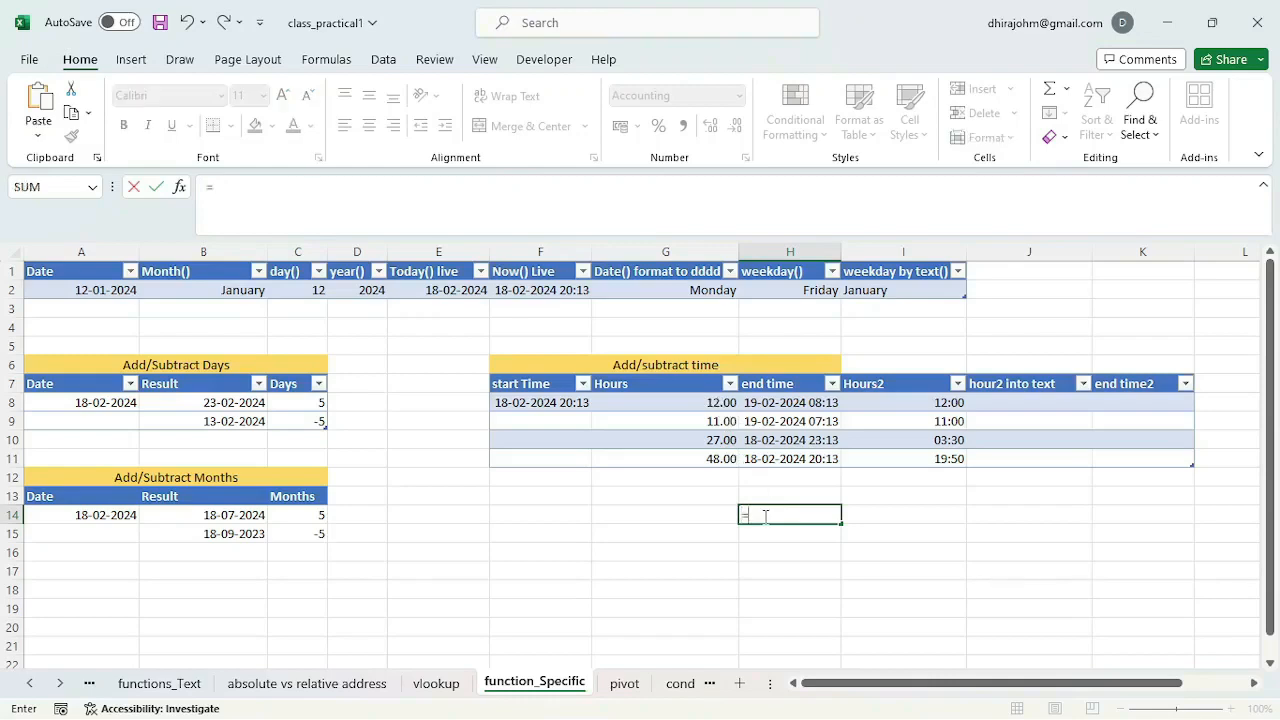
pyautogui.click(545, 402)
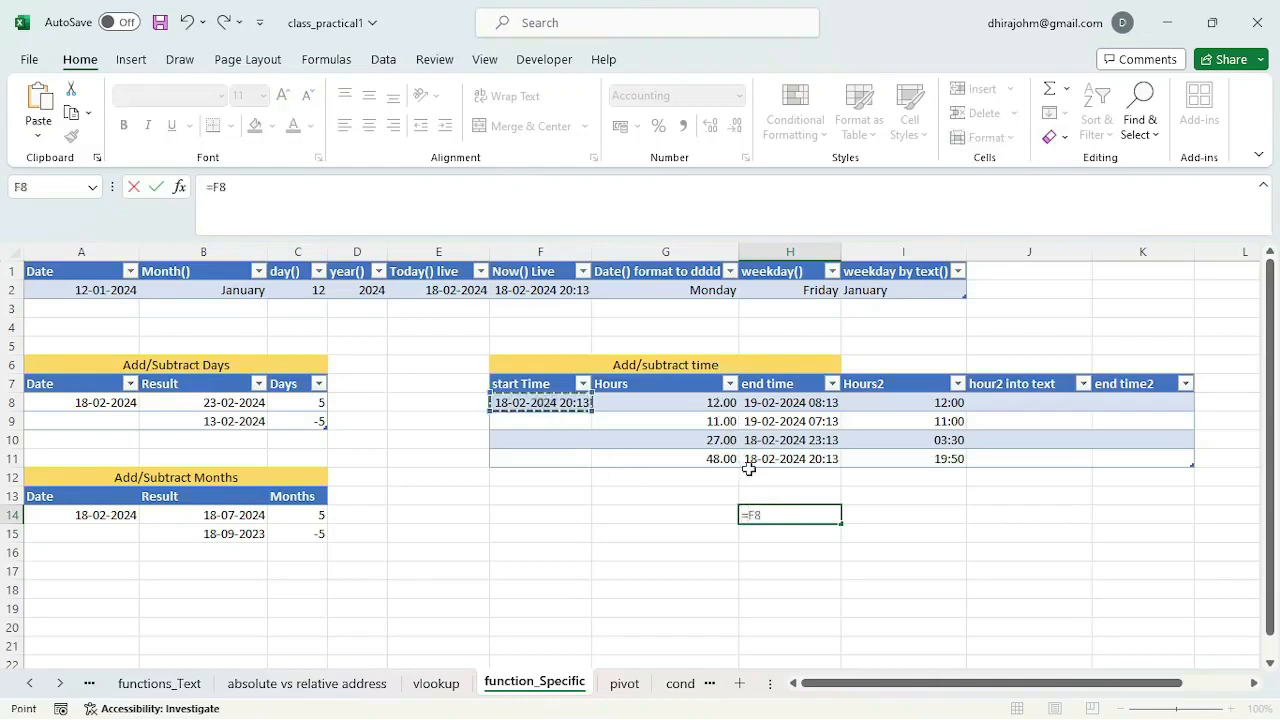
pyautogui.write('+(')
pyautogui.click(705, 402)
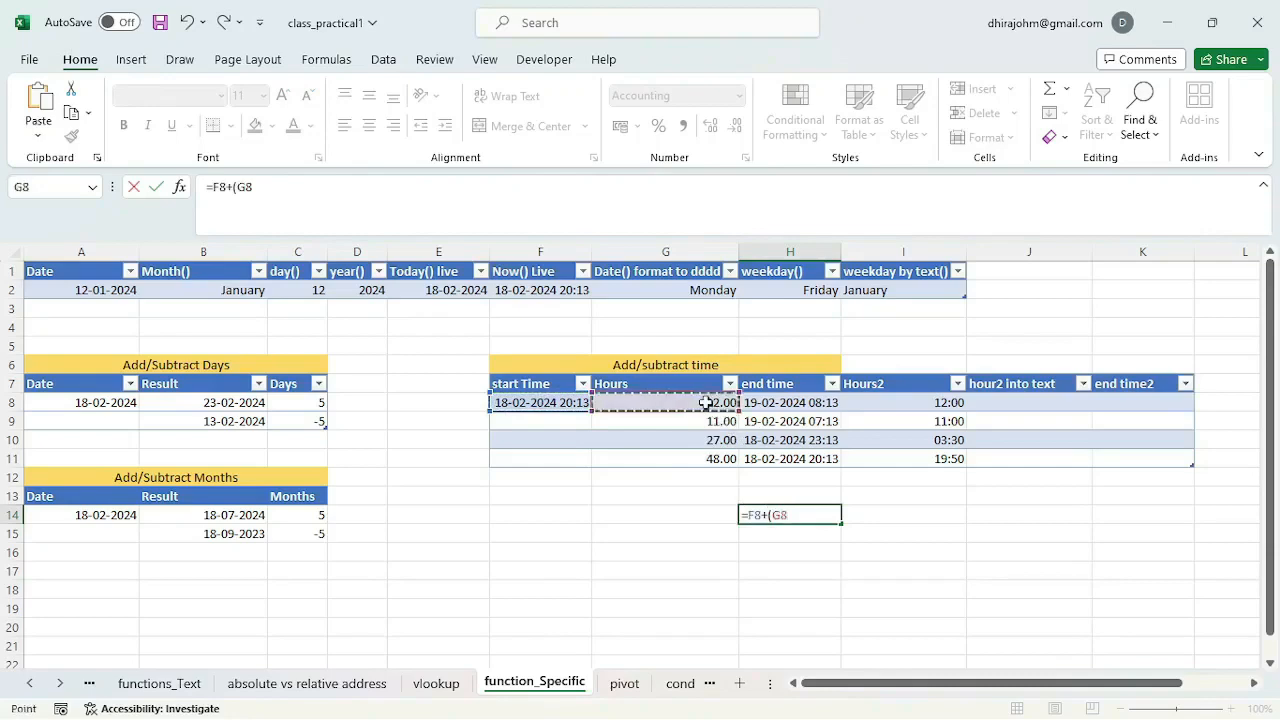
pyautogui.write('/24')
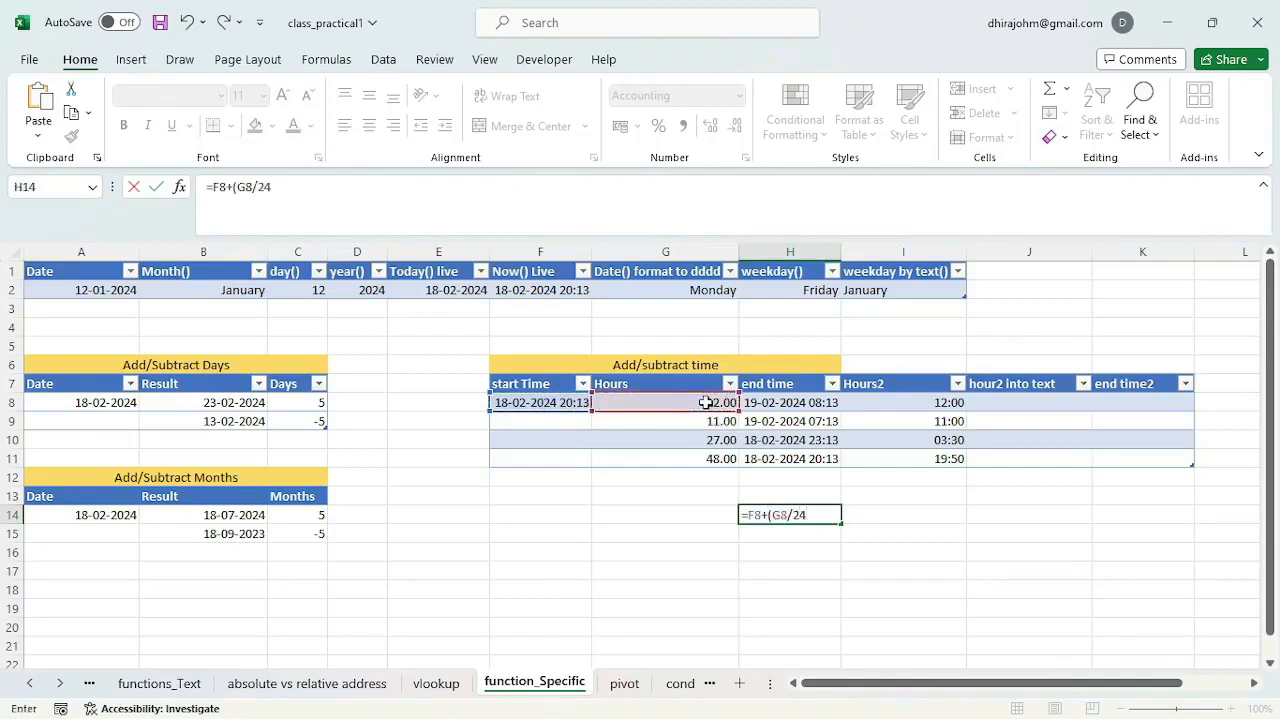
pyautogui.press('Return')
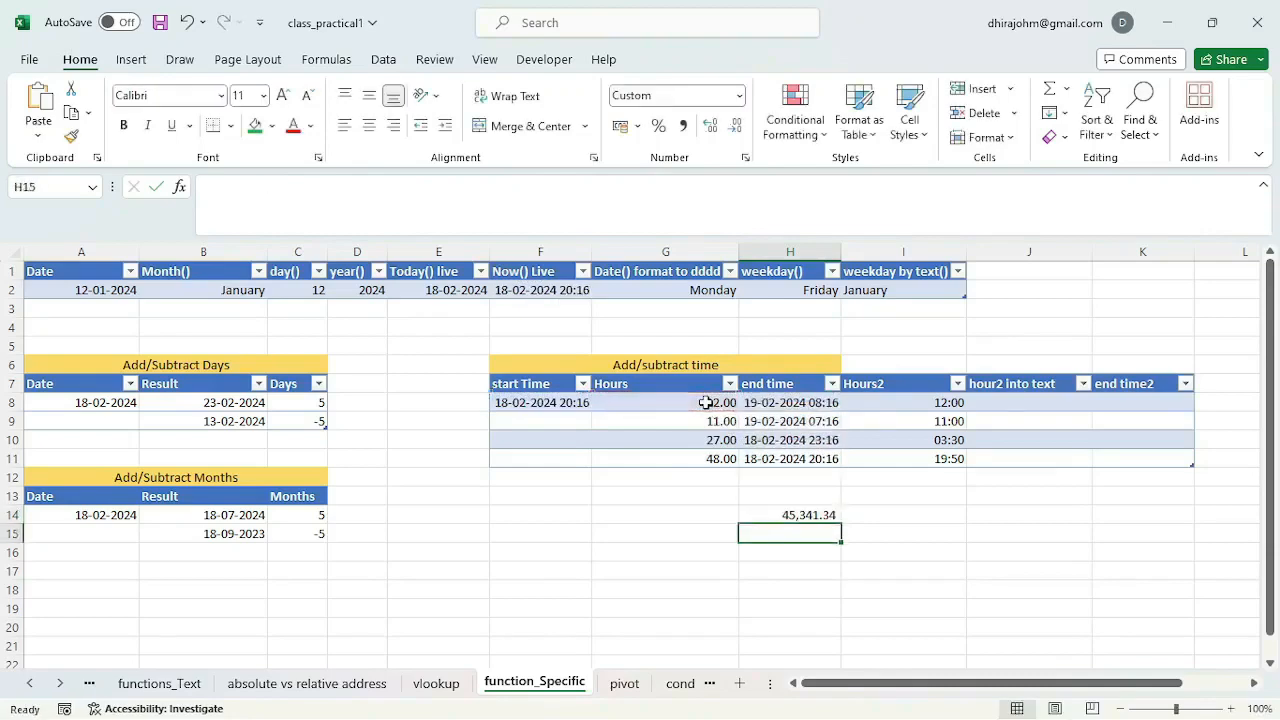
# - Format the trial result in H14 with the custom number format dd-mm-yyyy hh:mm
pyautogui.click(792, 515)
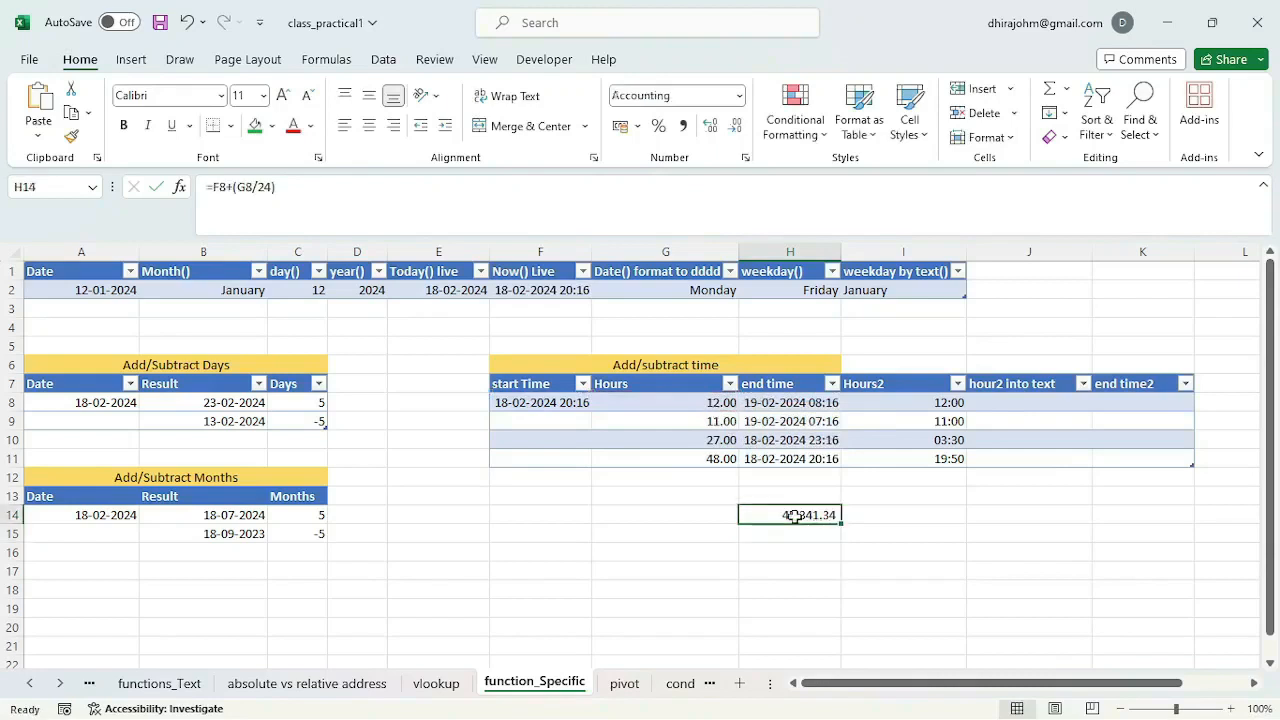
pyautogui.click(740, 97)
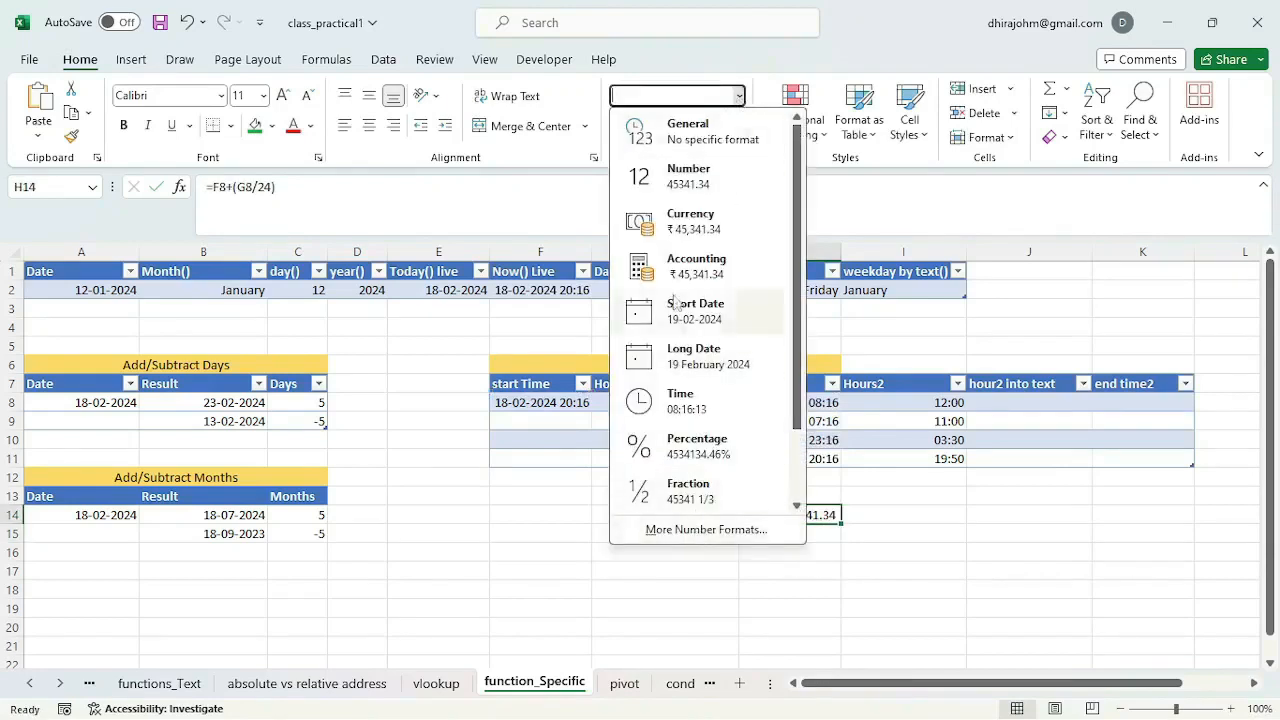
pyautogui.click(700, 533)
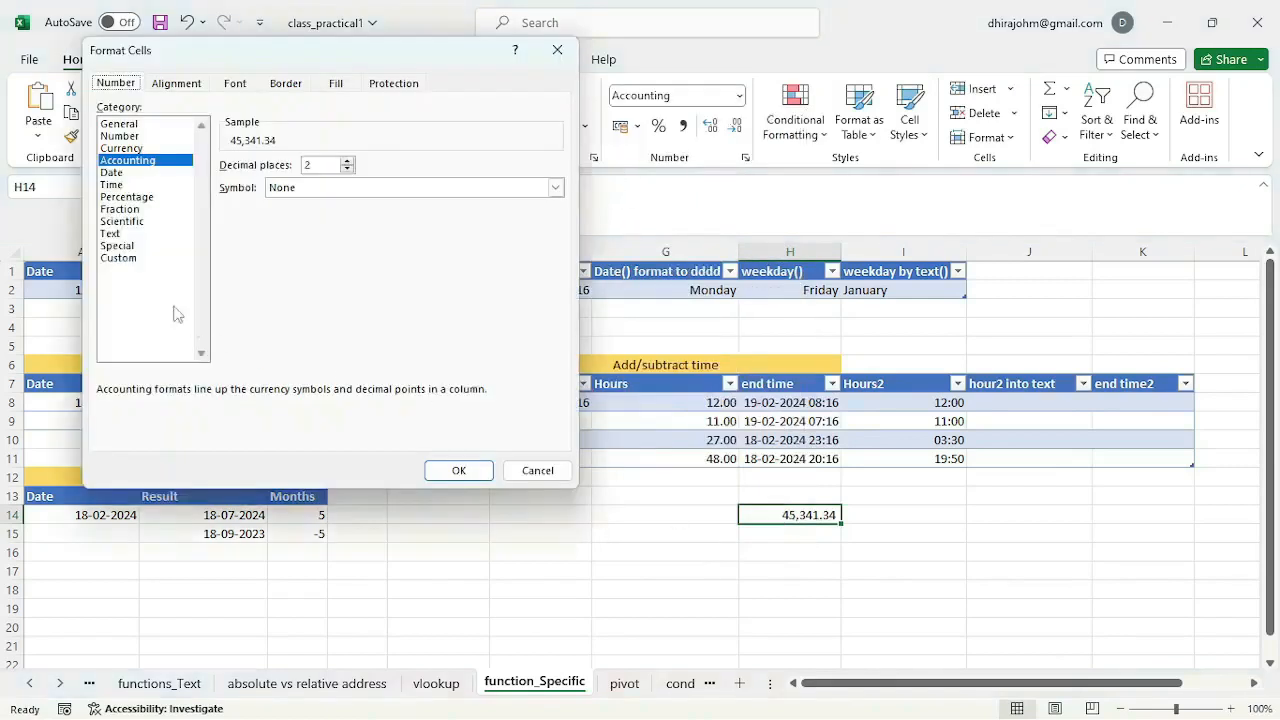
pyautogui.click(130, 258)
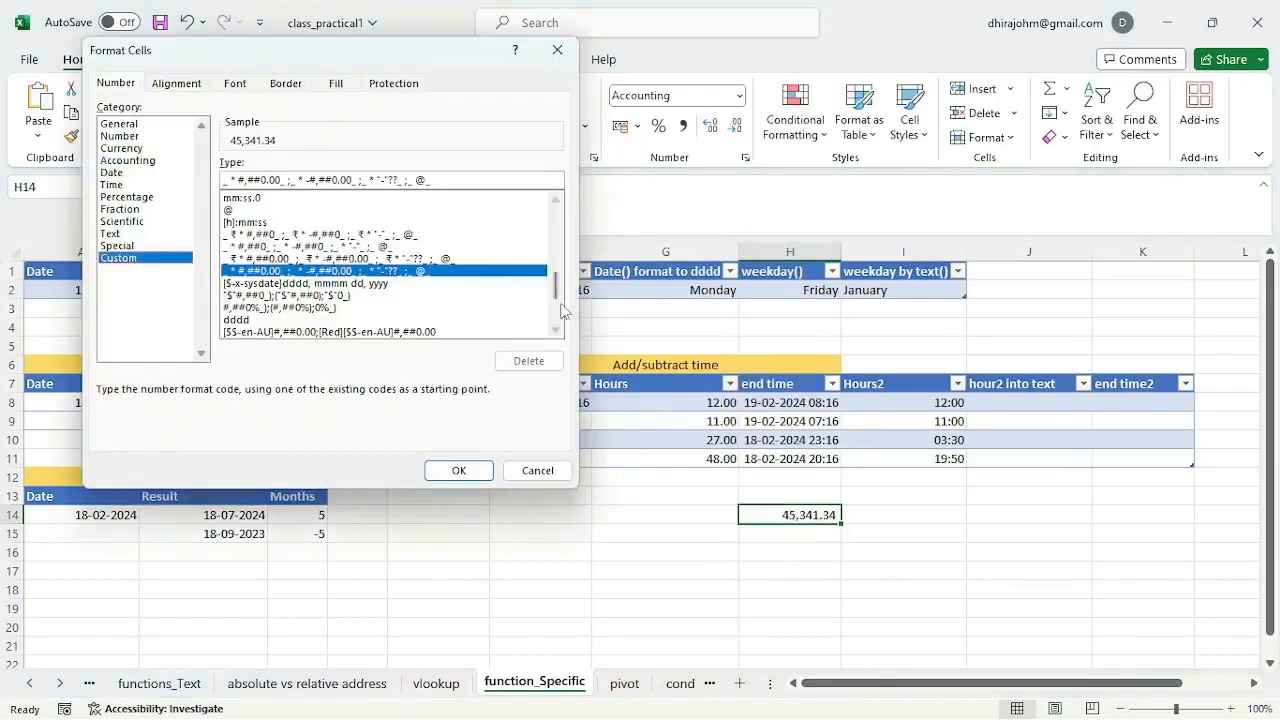
pyautogui.moveTo(557, 297); pyautogui.dragTo(560, 284)
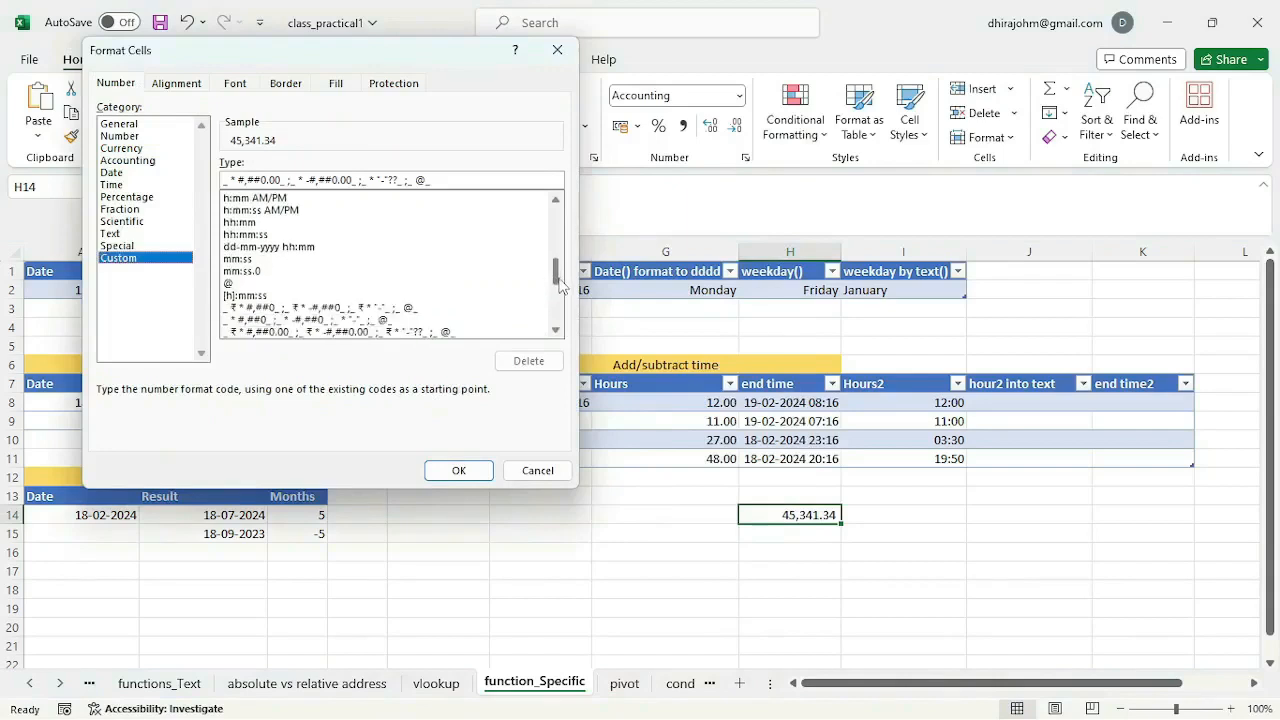
pyautogui.click(298, 247)
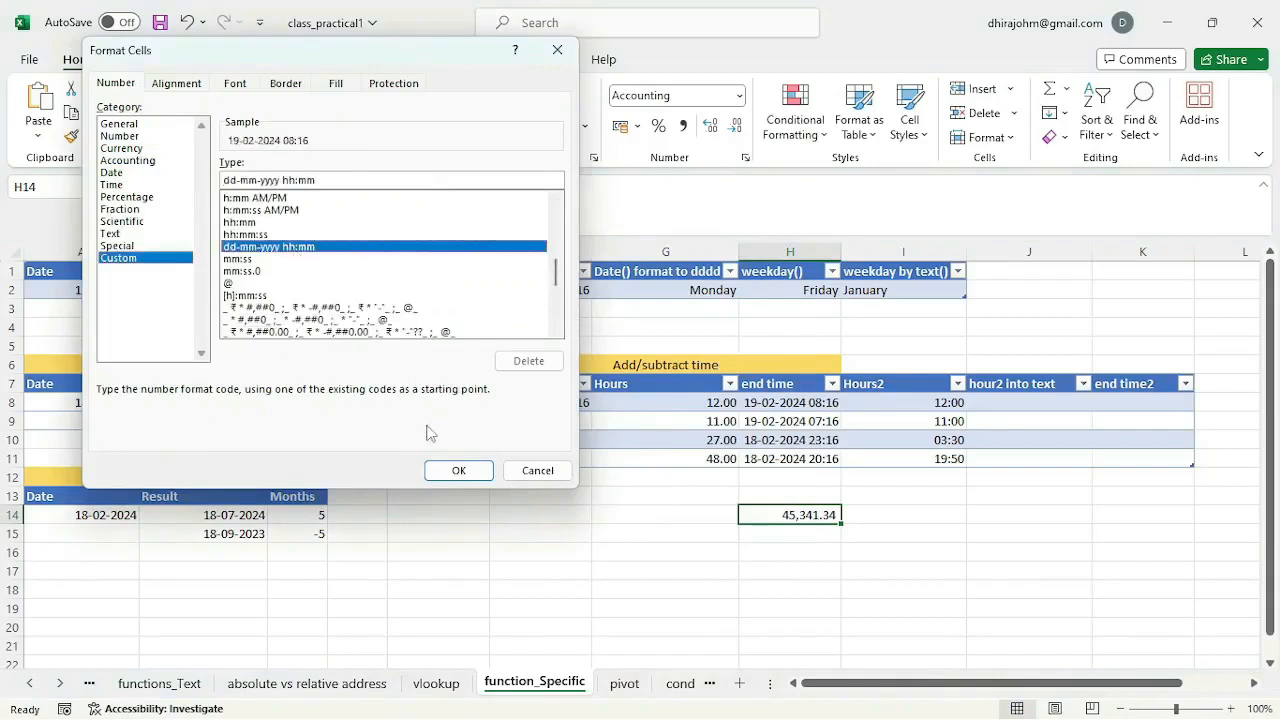
pyautogui.click(468, 472)
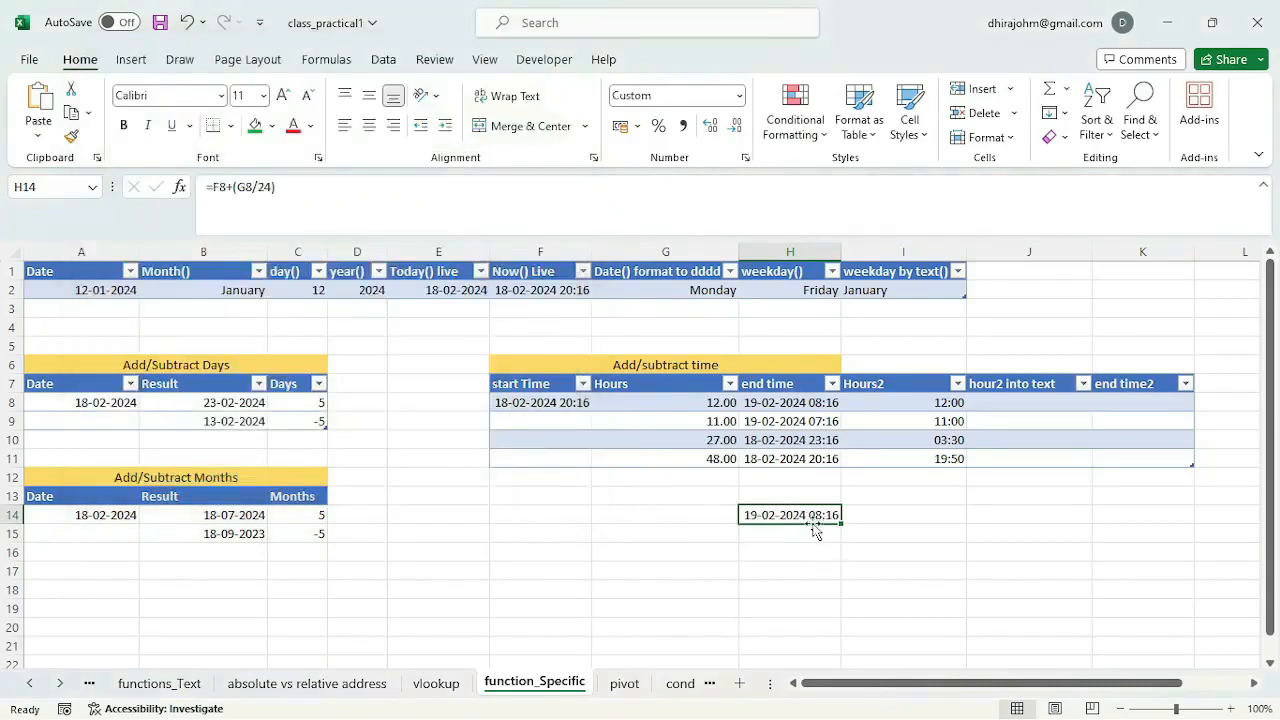
# - Enter the formula =F8+(G10/24) in H15 to add the 27 hours as a fraction of a day
pyautogui.click(714, 444)
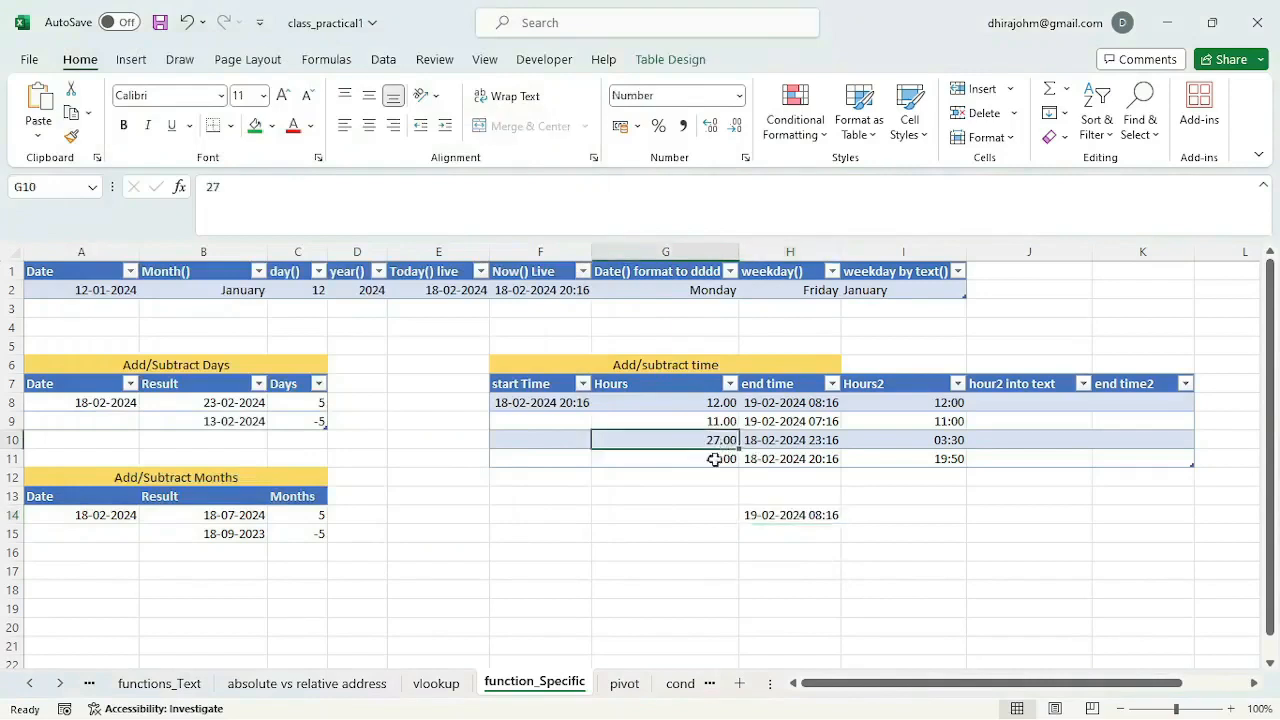
pyautogui.click(757, 532)
pyautogui.write('=')
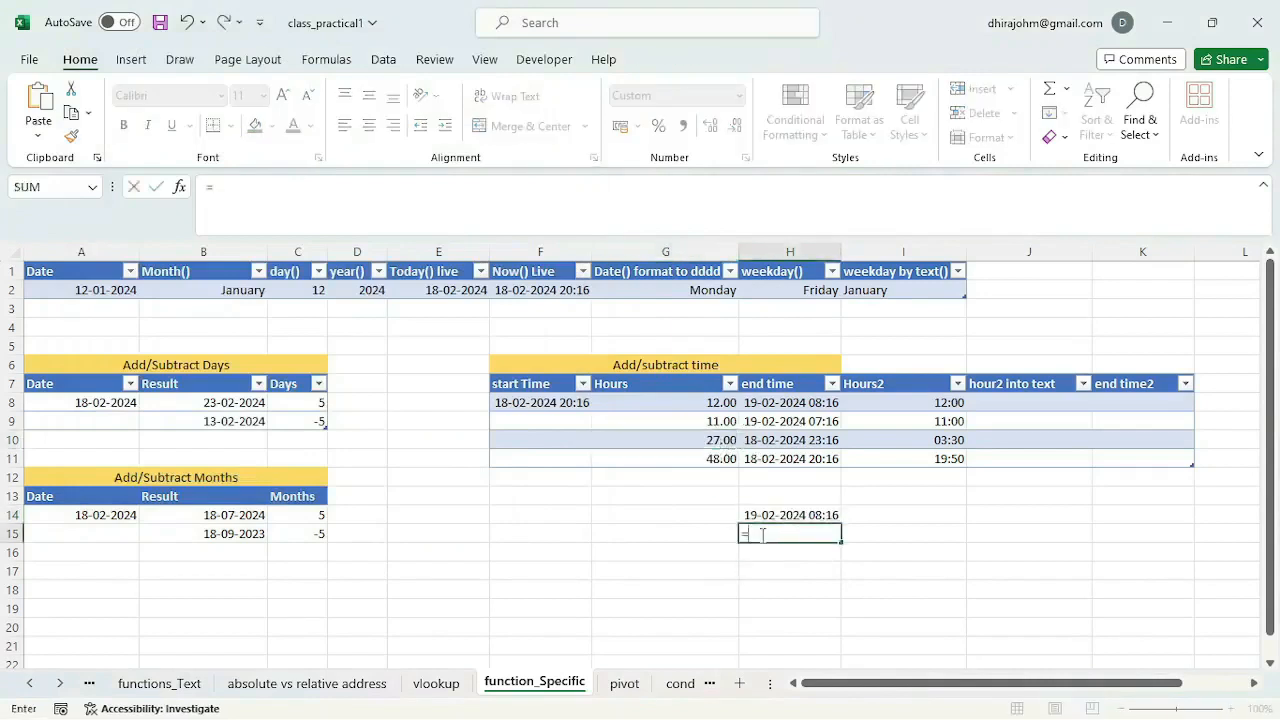
pyautogui.click(550, 403)
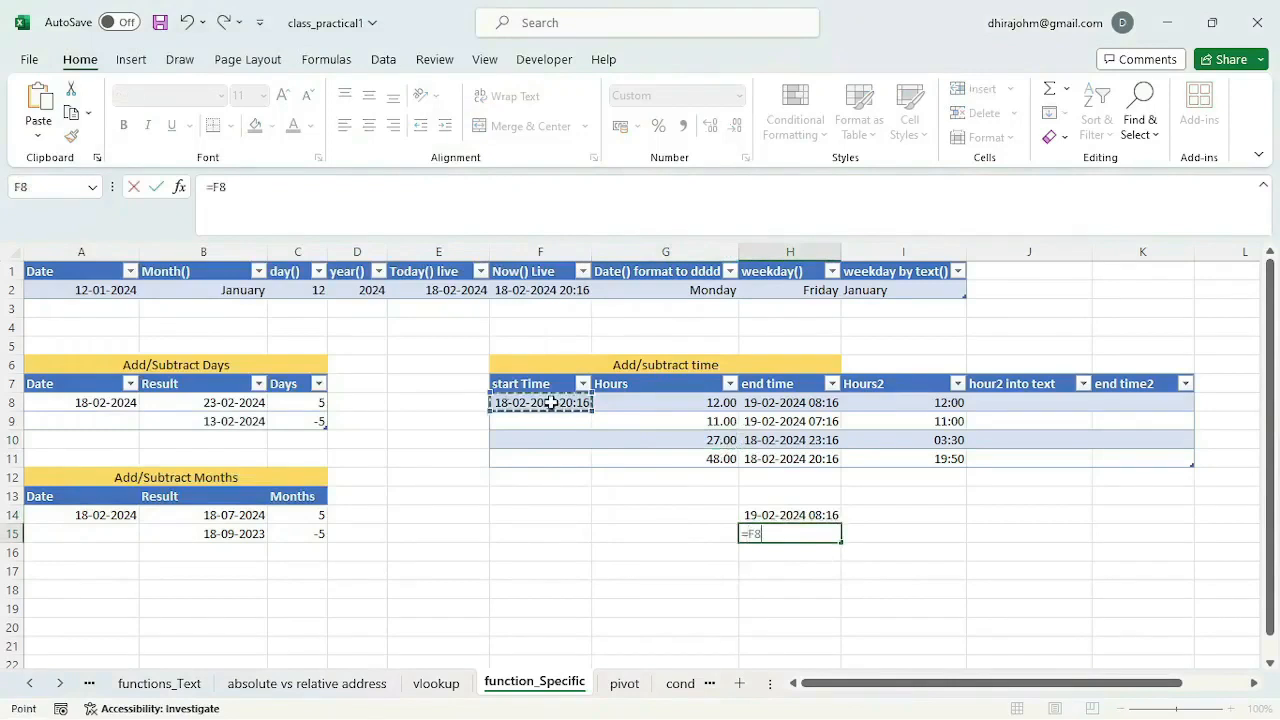
pyautogui.write('+')
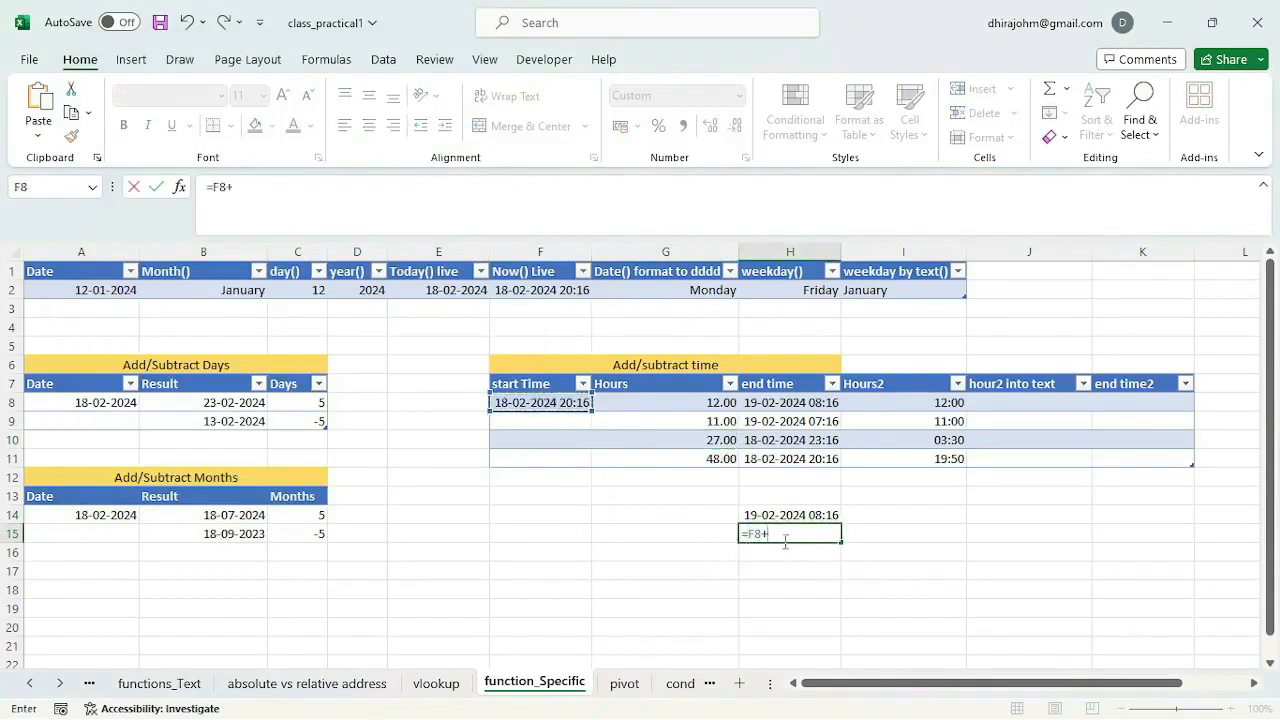
pyautogui.write('(')
pyautogui.click(712, 439)
pyautogui.write('/')
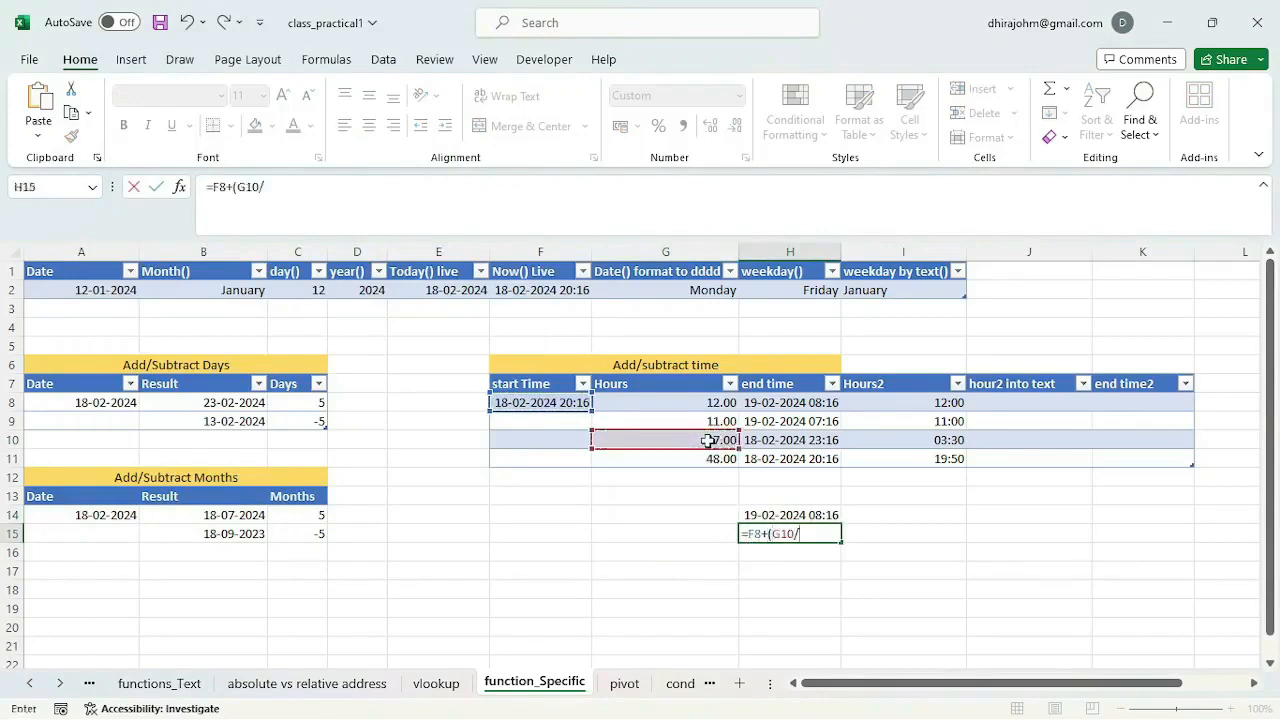
pyautogui.write('24)')
pyautogui.press('Return')
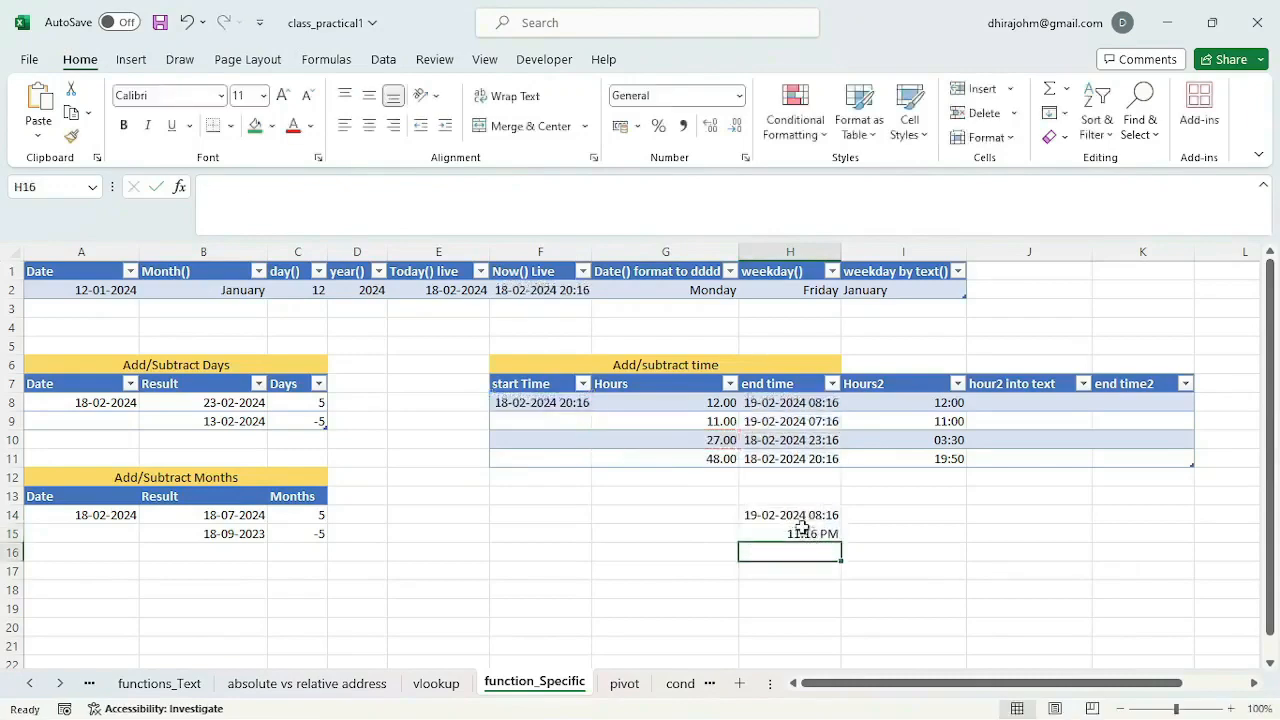
# - Apply the custom number format dd-mm-yyyy hh:mm to the trial result in H15
pyautogui.click(801, 533)
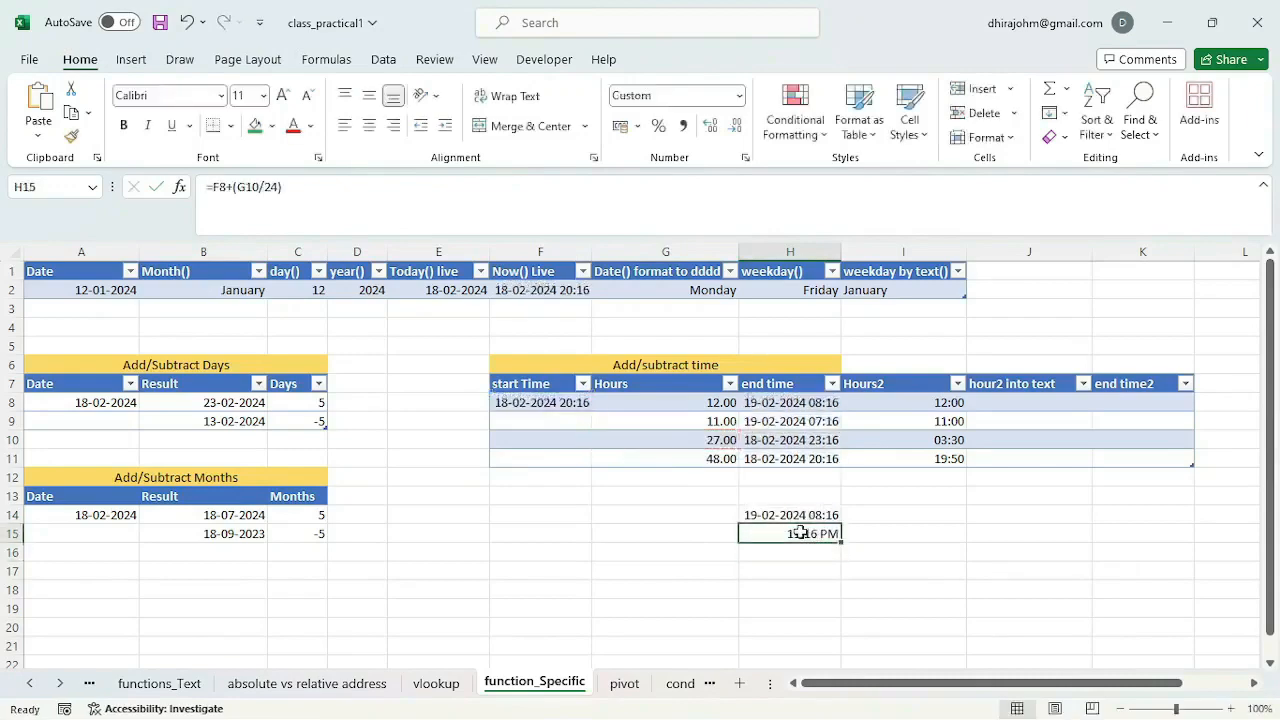
pyautogui.click(740, 95)
pyautogui.click(697, 533)
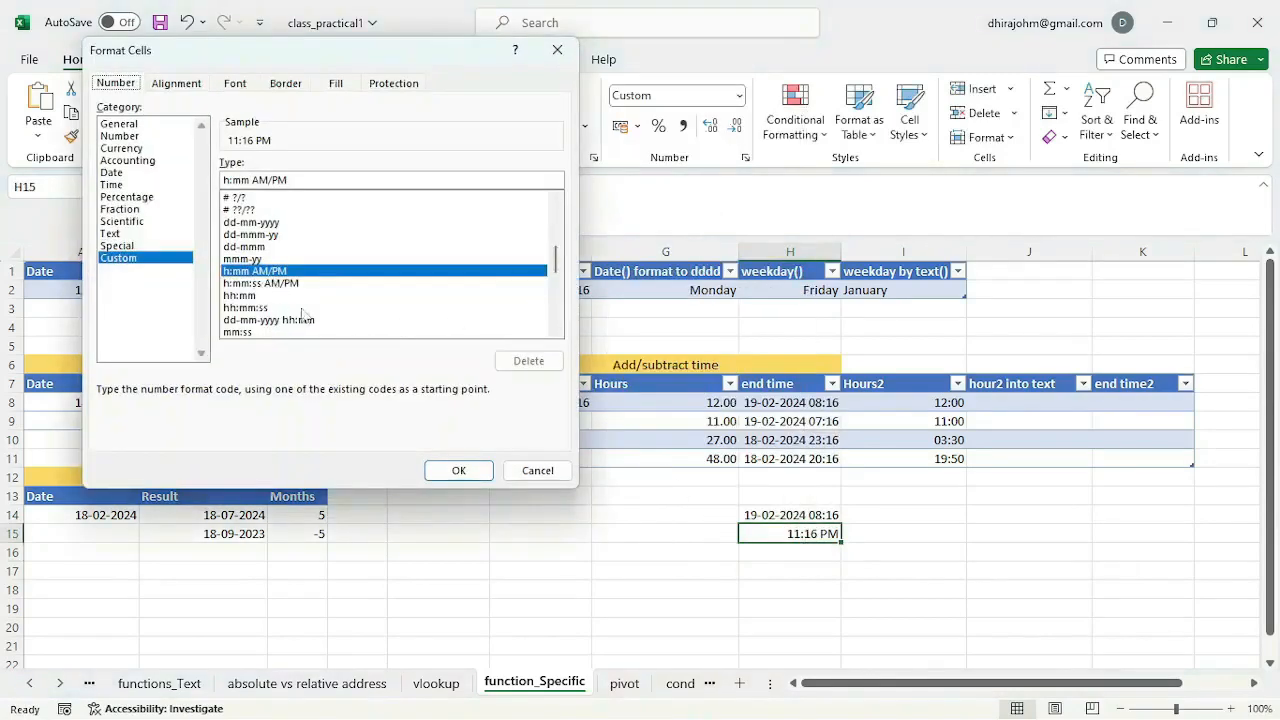
pyautogui.click(266, 320)
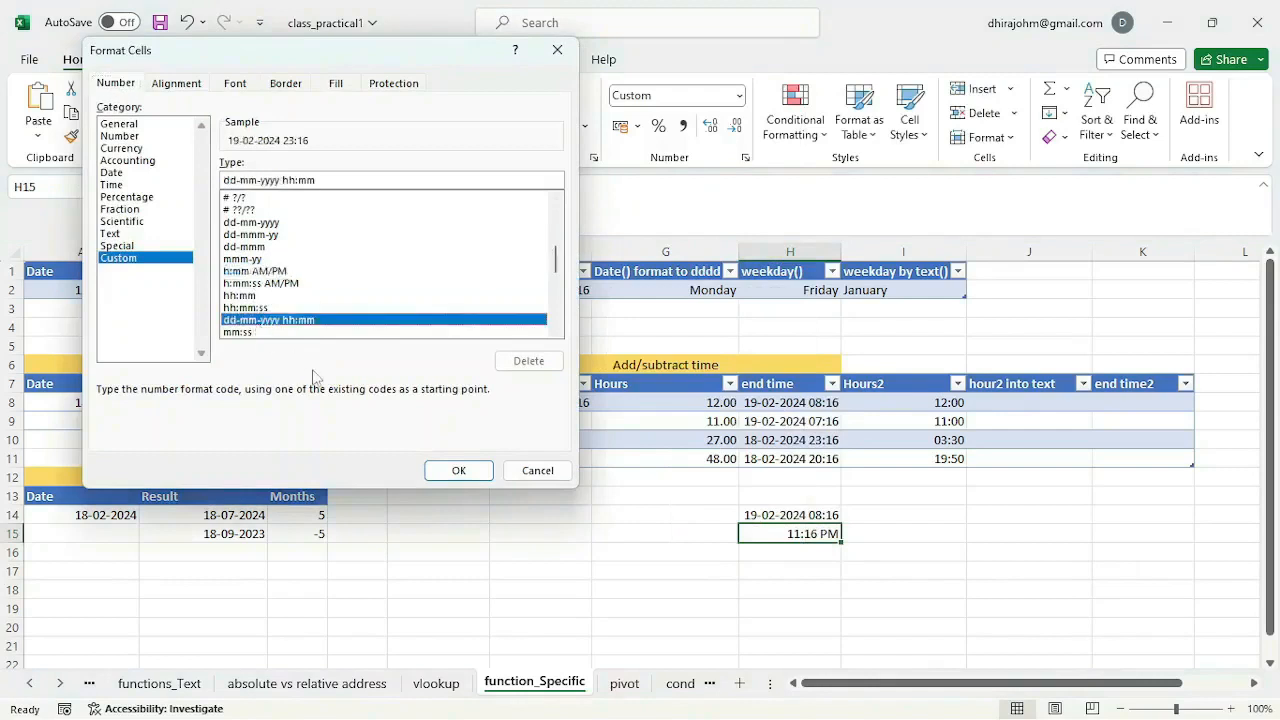
pyautogui.click(460, 472)
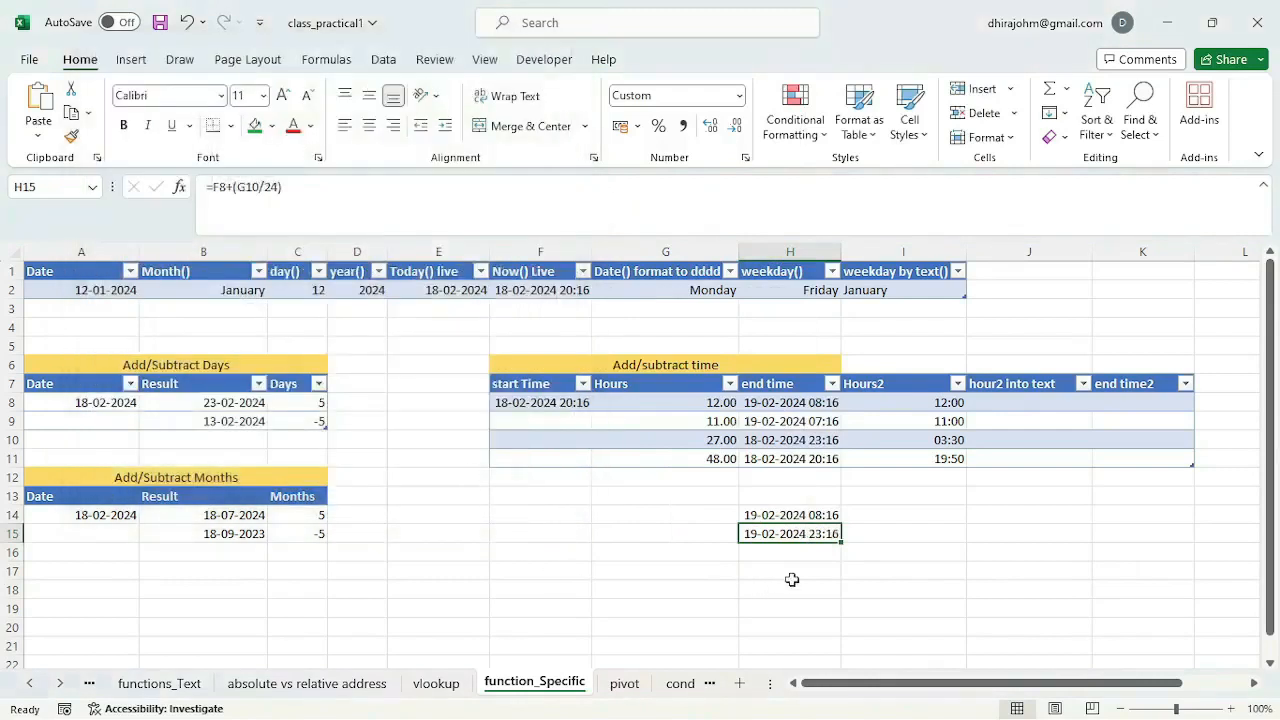
# - Clear the trial formulas in H14:H15 and the end time formulas in H8:H11
pyautogui.click(790, 574)
pyautogui.click(791, 543)
pyautogui.moveTo(801, 515); pyautogui.dragTo(800, 531)
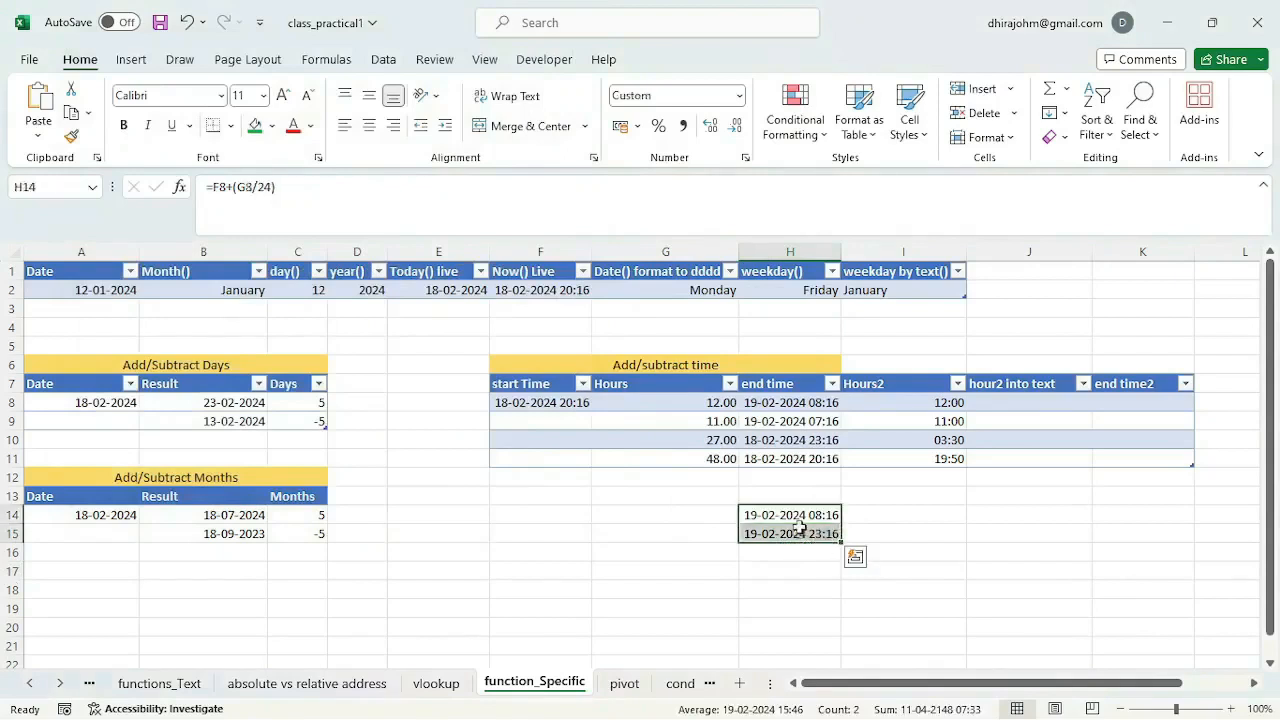
pyautogui.press('Delete')
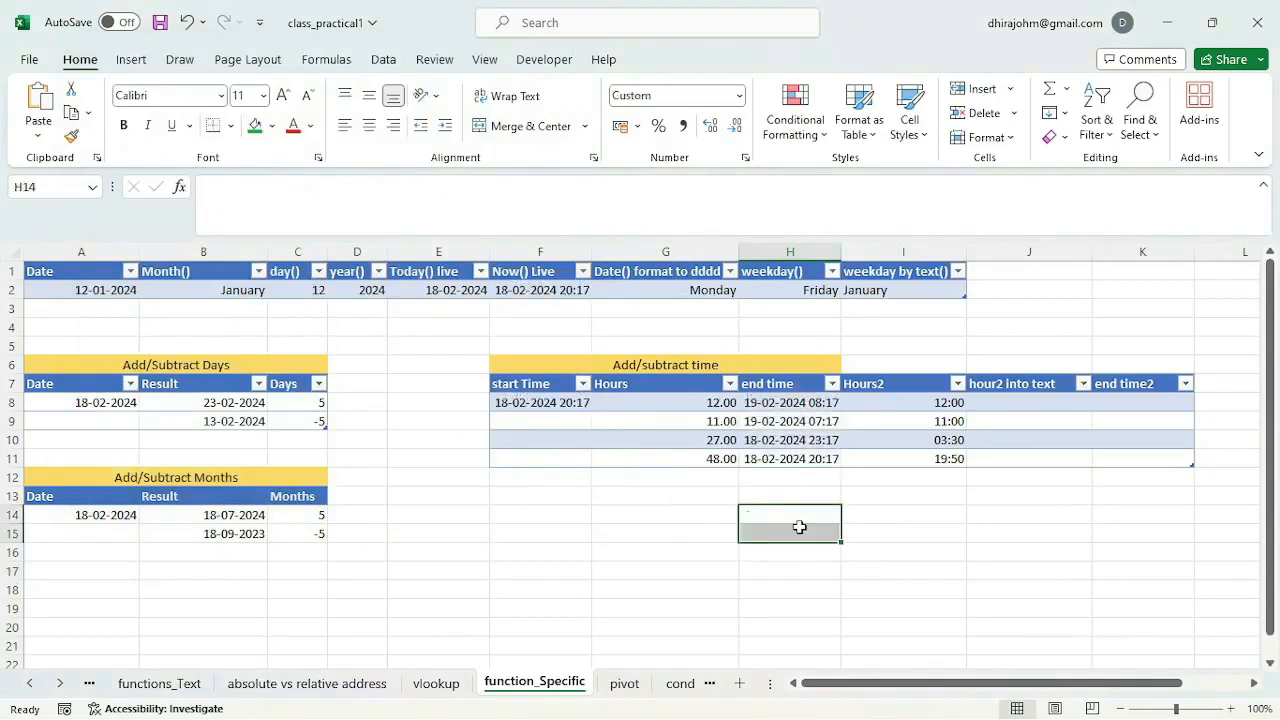
pyautogui.click(785, 403)
pyautogui.moveTo(785, 403); pyautogui.dragTo(791, 457)
pyautogui.press('Delete')
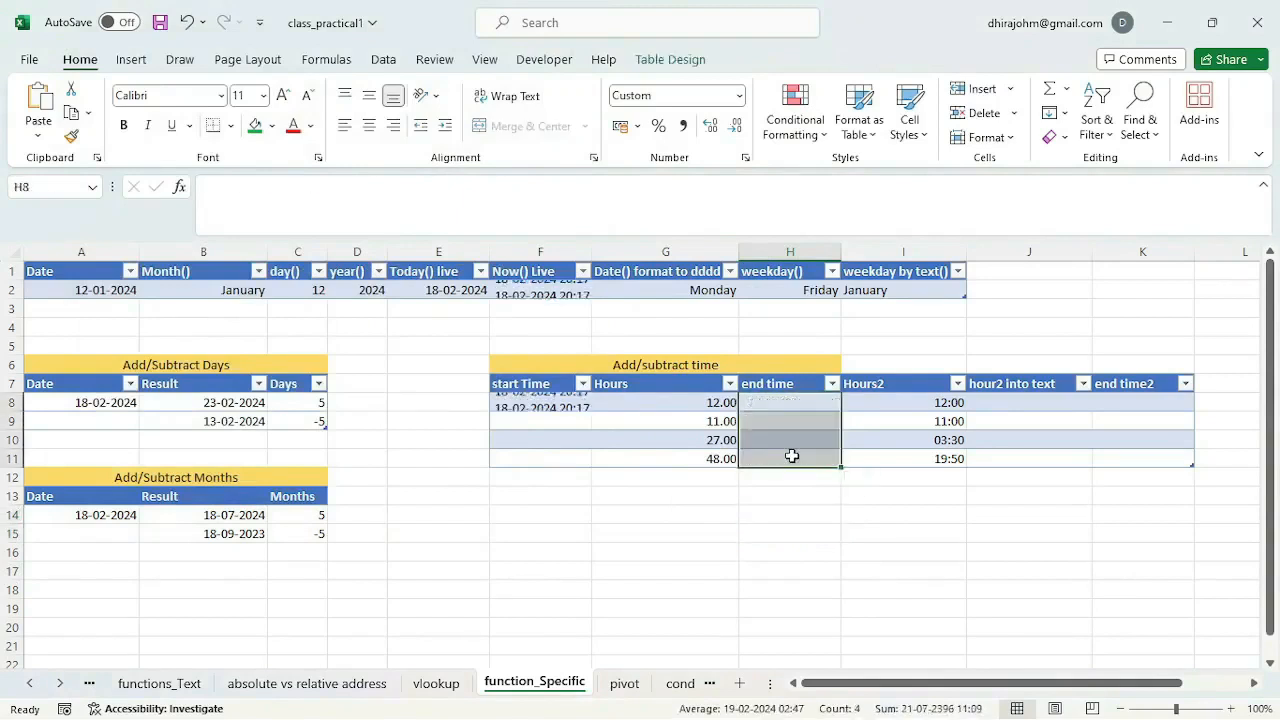
pyautogui.click(772, 402)
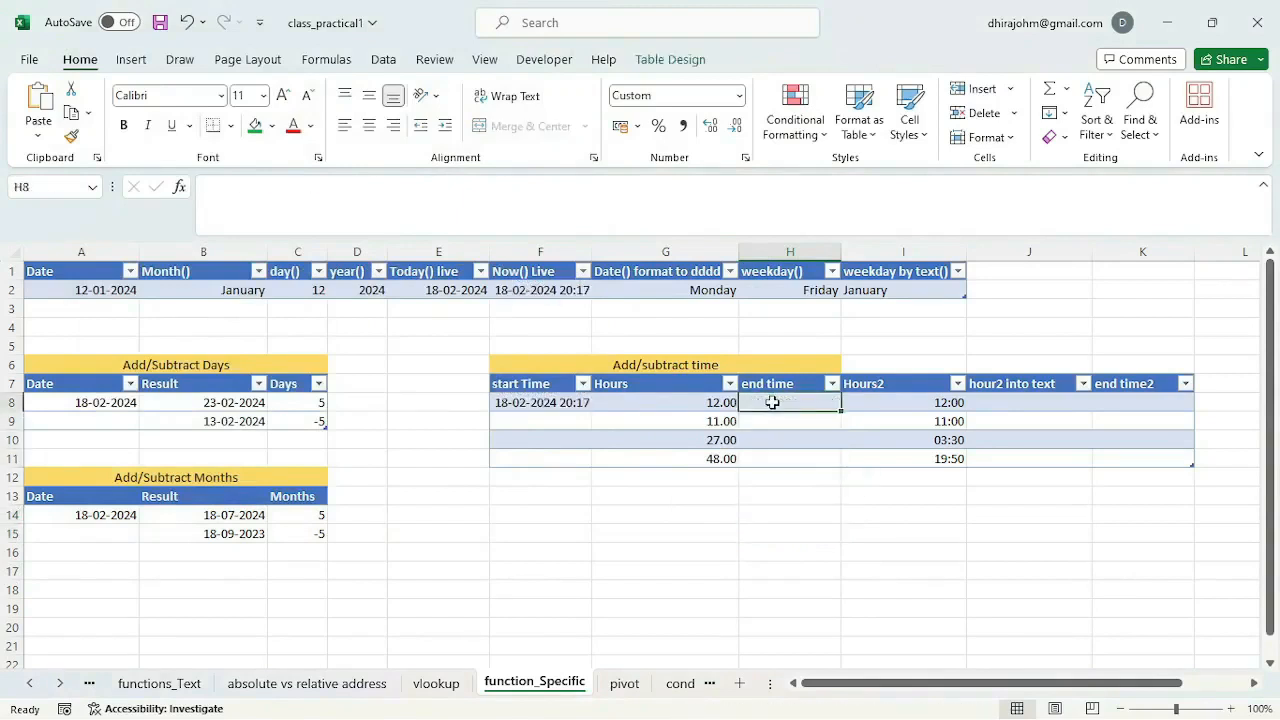
pyautogui.write('=')
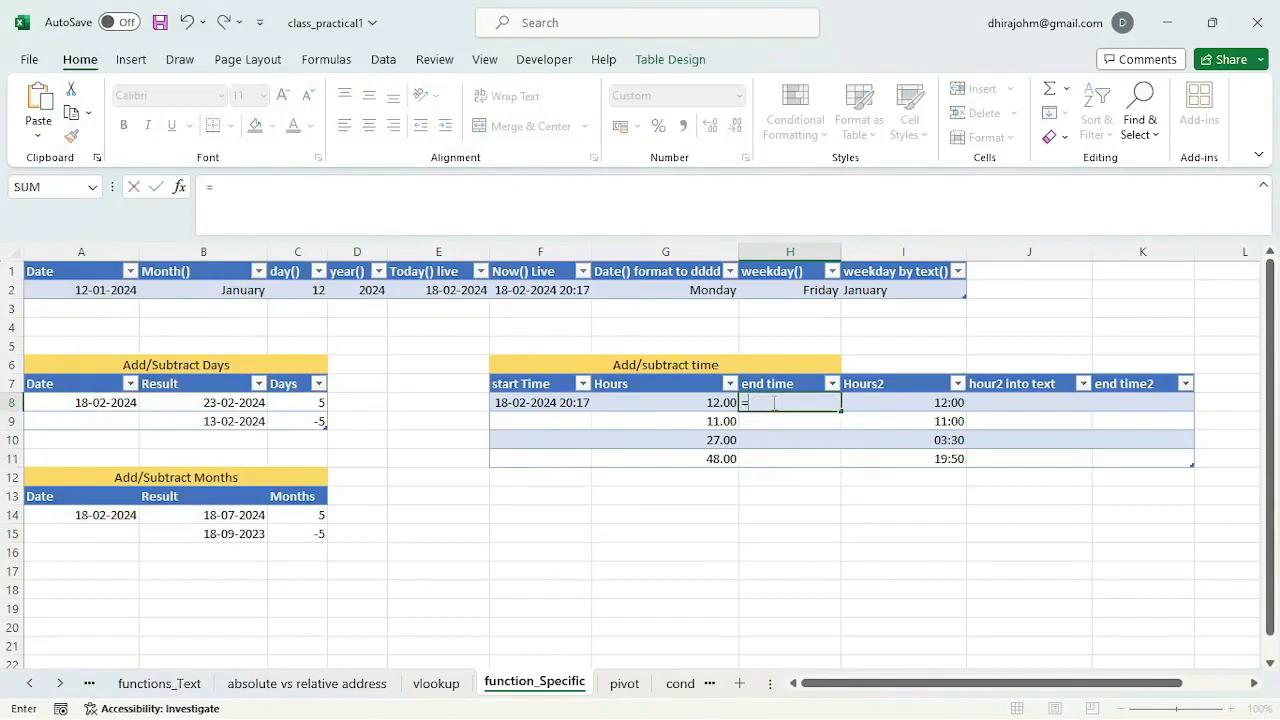
pyautogui.write('$F$8+')
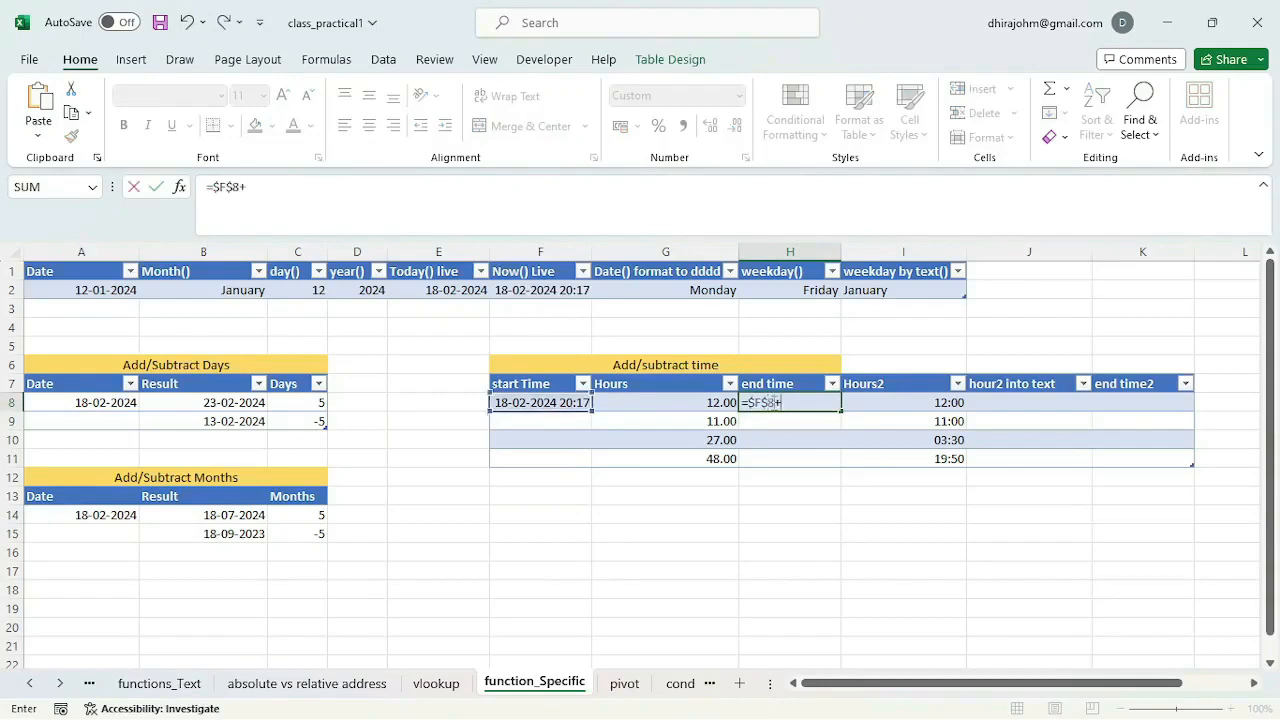
pyautogui.write('(')
pyautogui.click(711, 402)
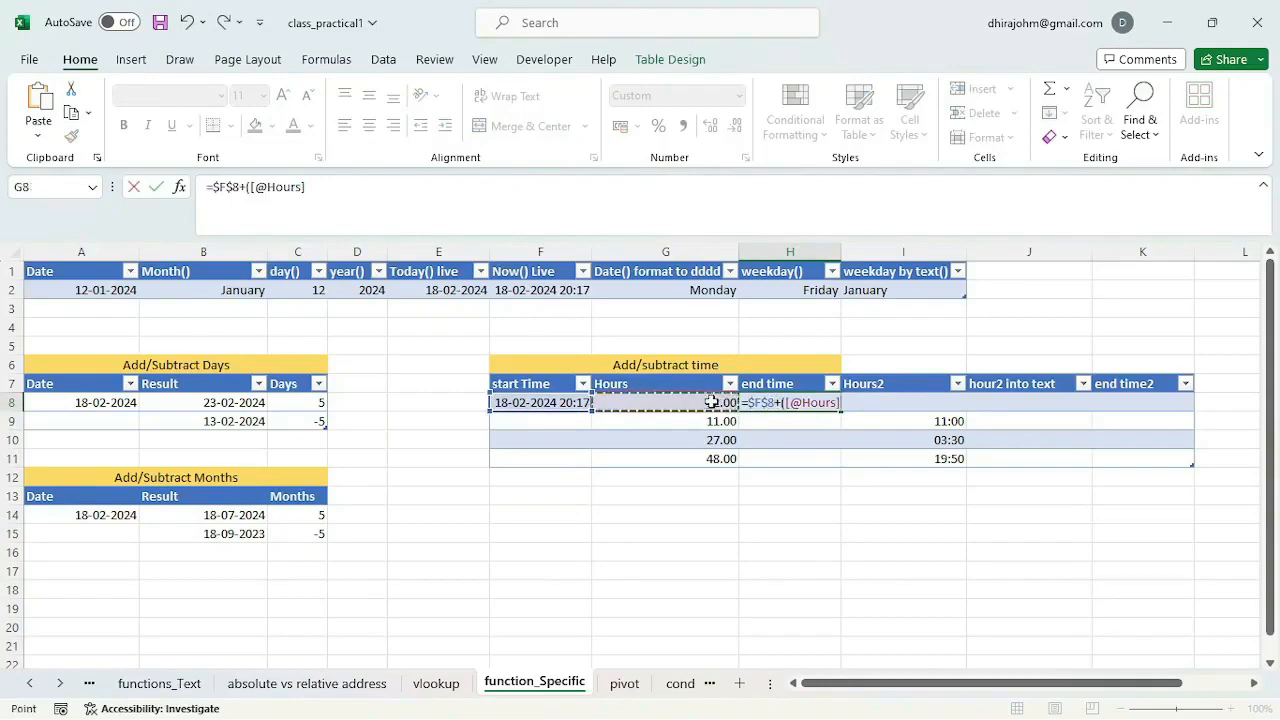
pyautogui.write('/24')
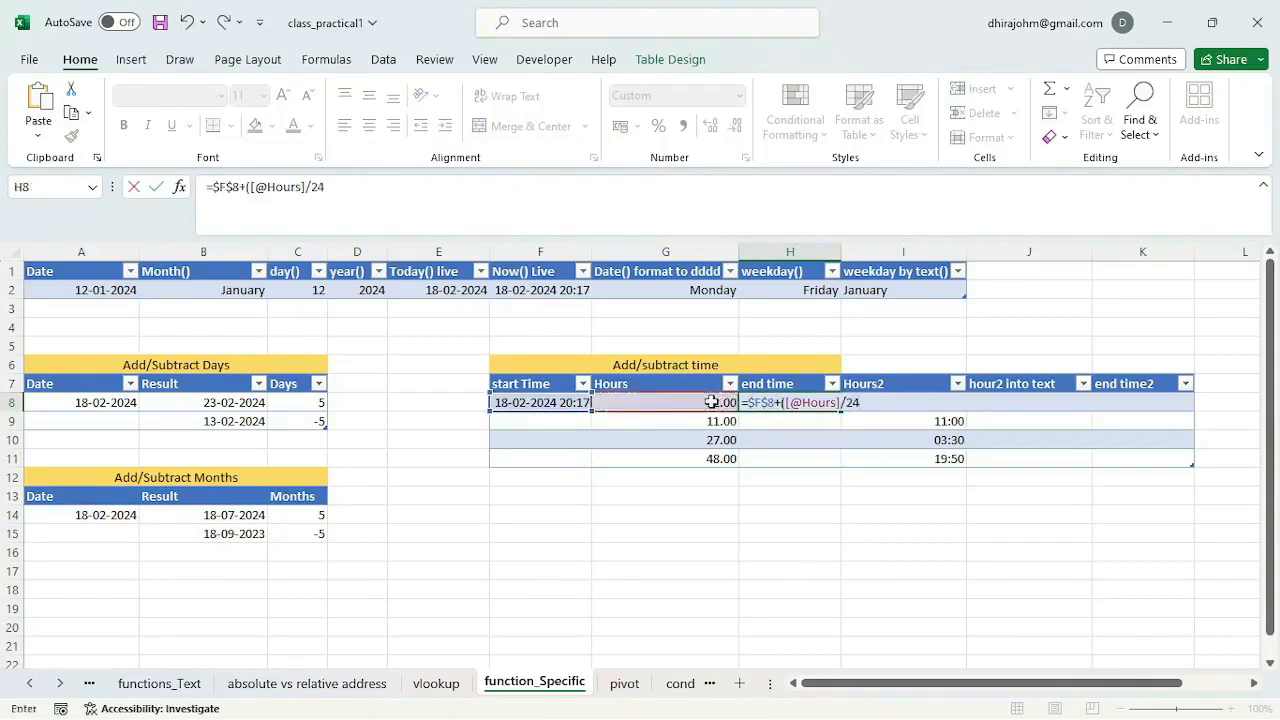
pyautogui.write(')')
pyautogui.press('Return')
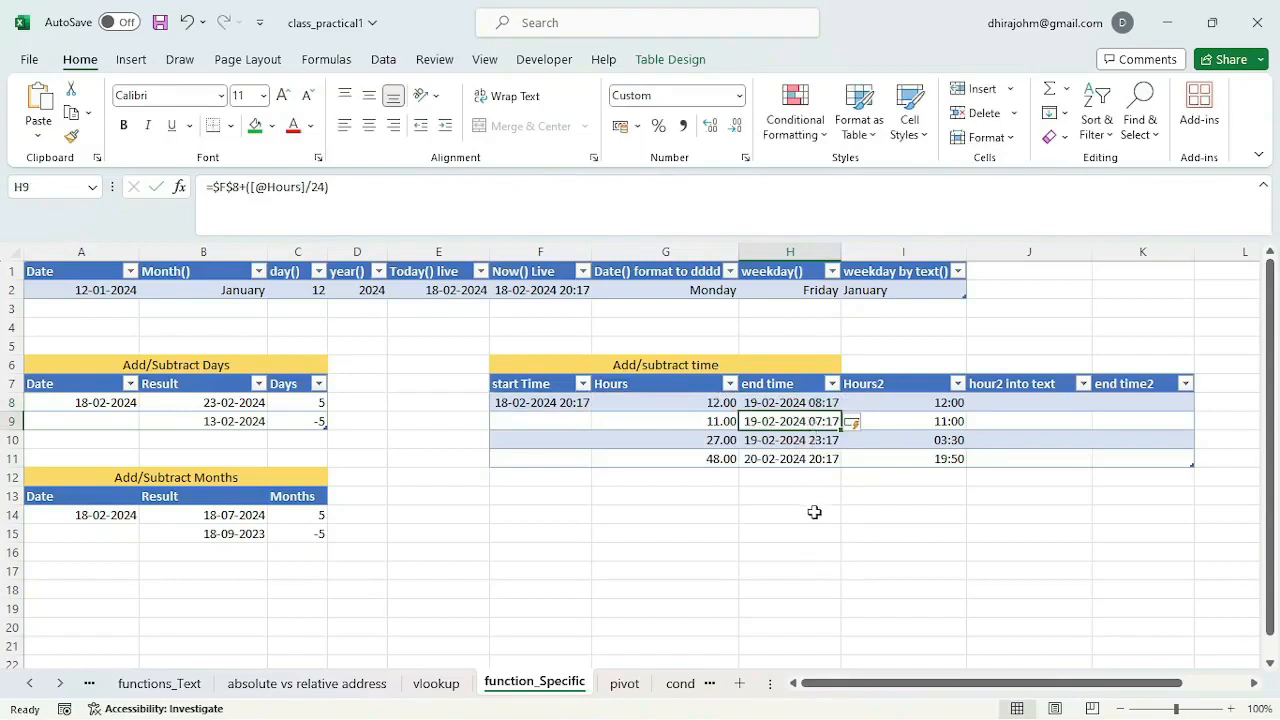
pyautogui.click(810, 401)
pyautogui.click(795, 422)
pyautogui.click(790, 440)
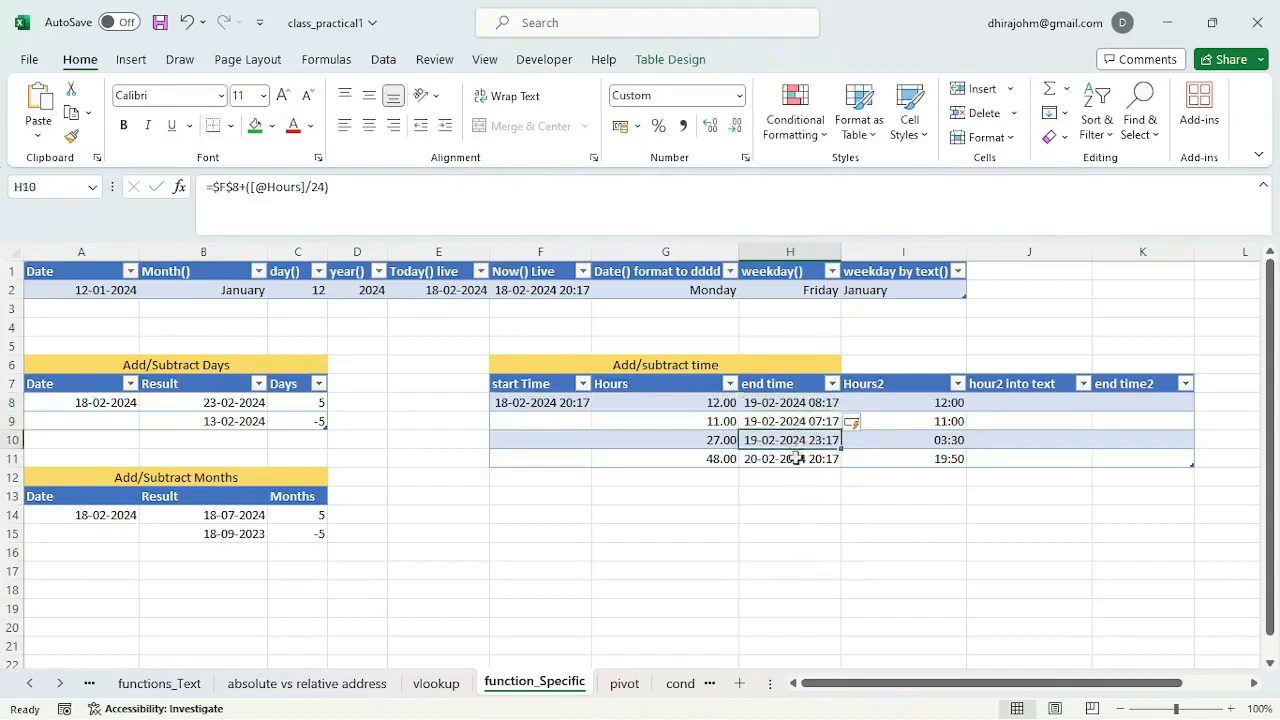
pyautogui.click(791, 458)
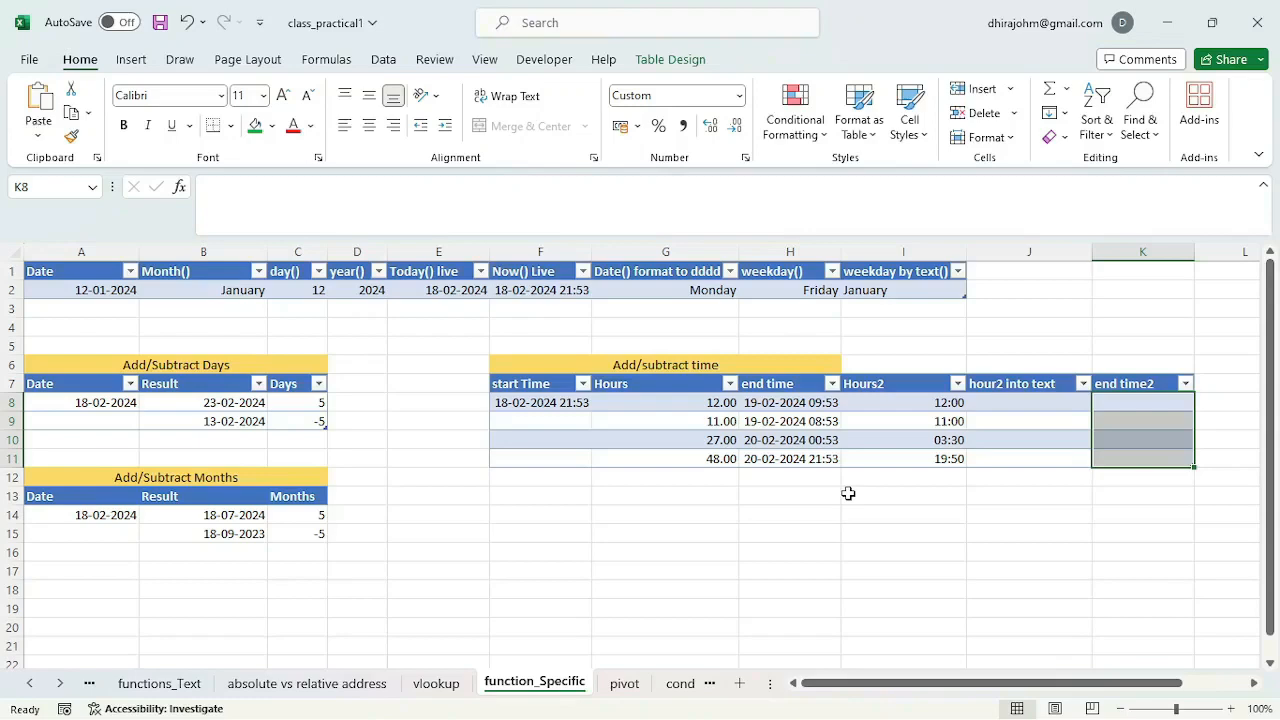
pyautogui.click(1134, 403)
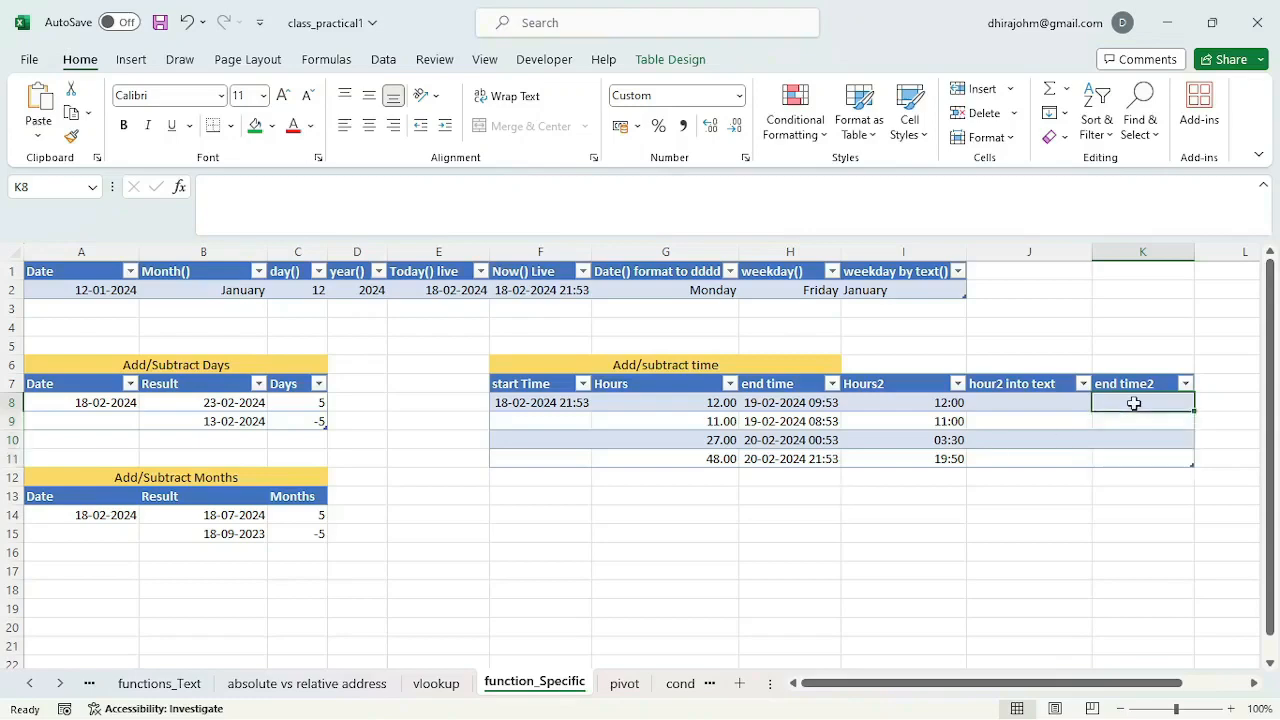
pyautogui.write('=')
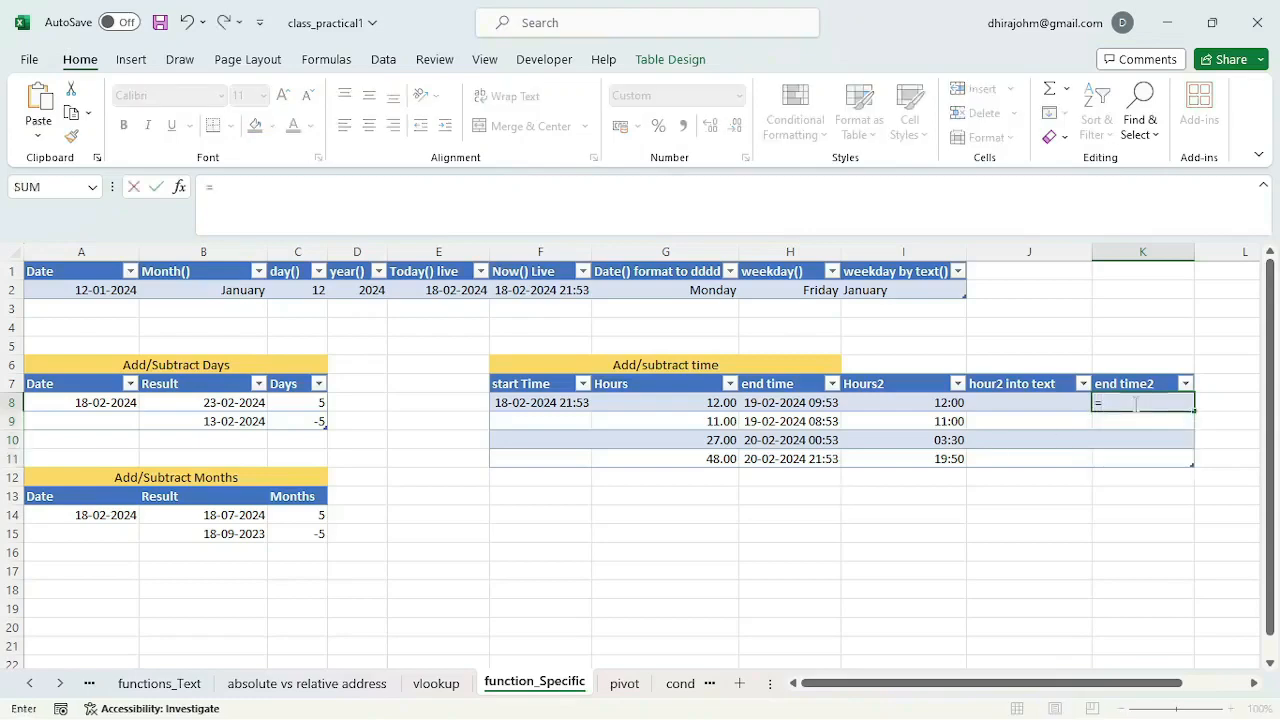
pyautogui.write('$F$8+')
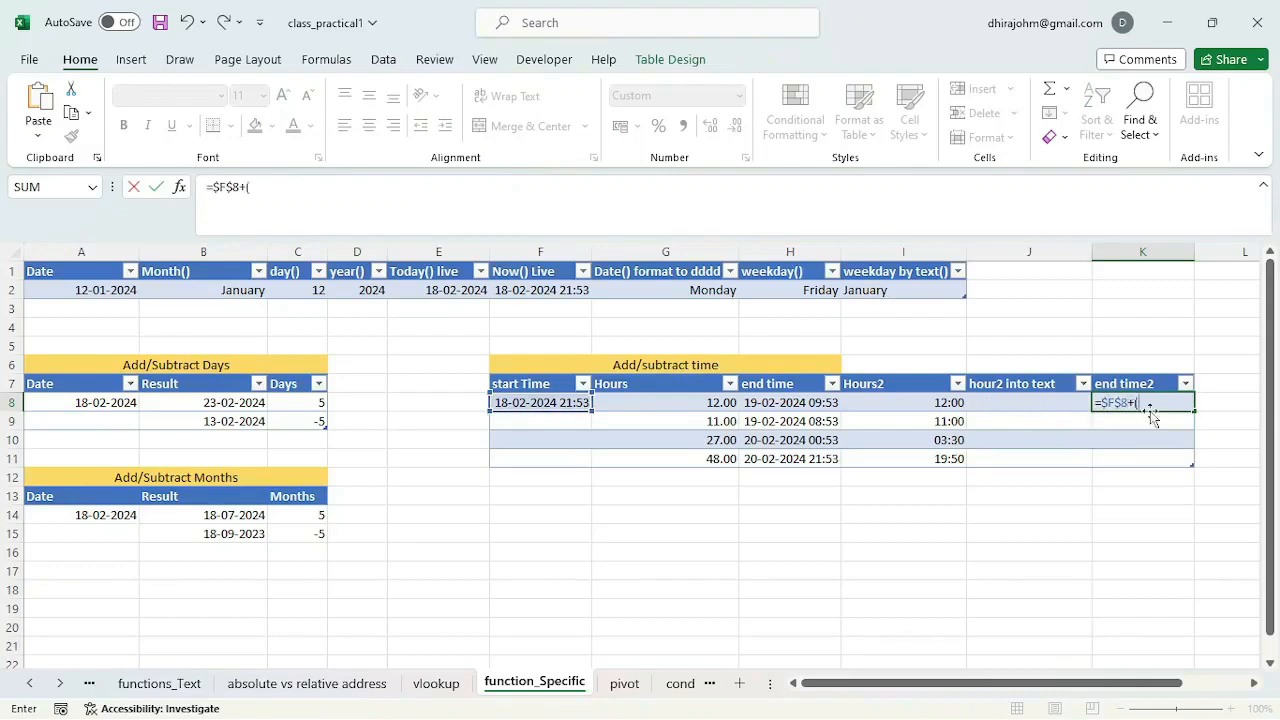
pyautogui.write('(')
pyautogui.click(952, 403)
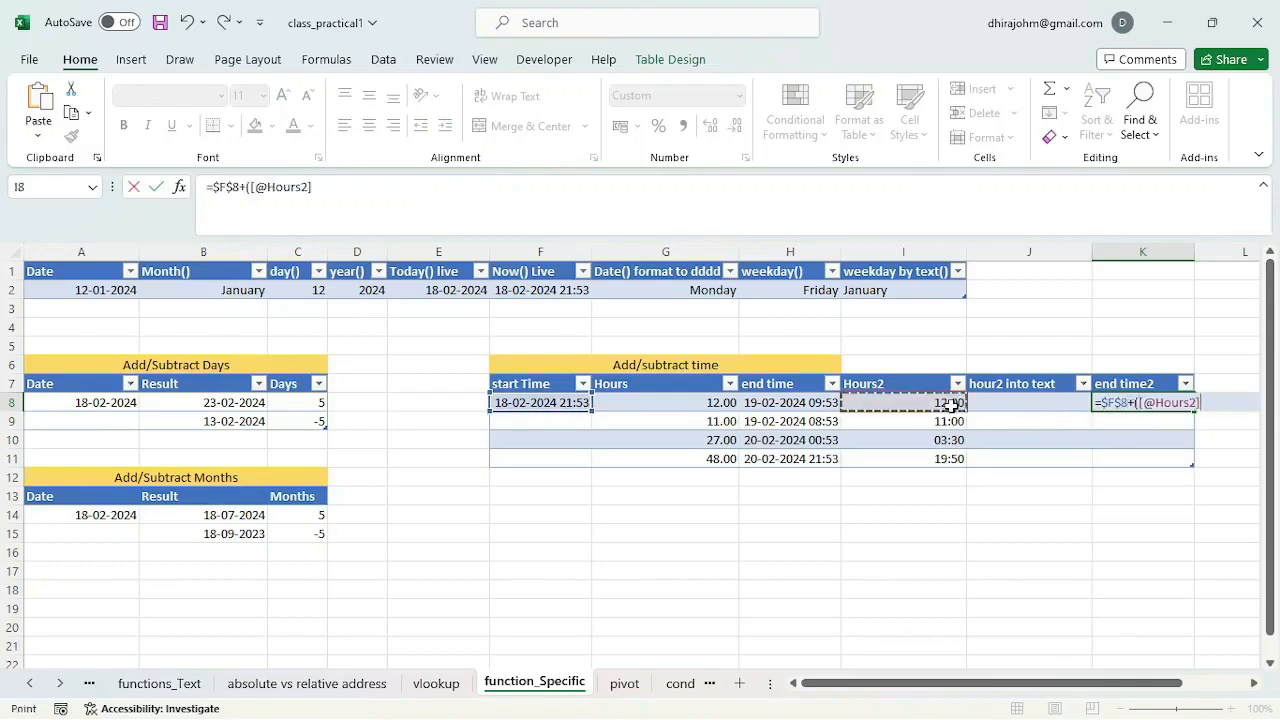
pyautogui.write('/24)')
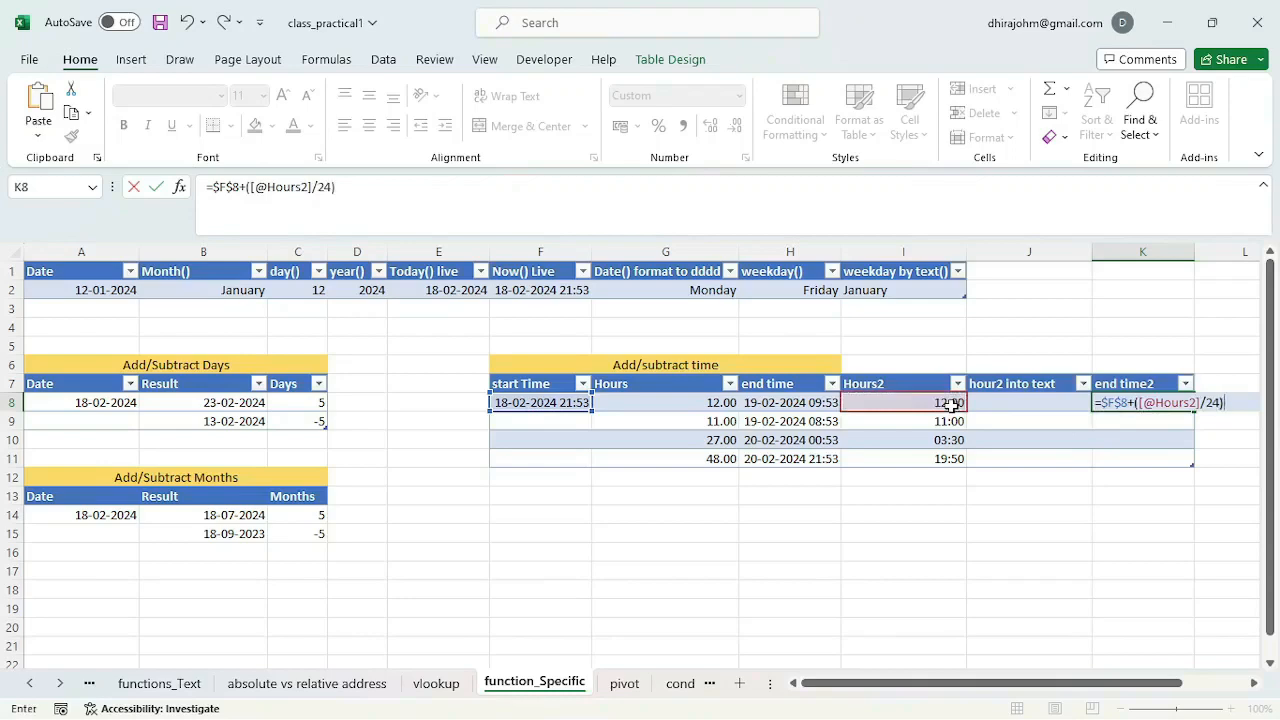
pyautogui.press('Return')
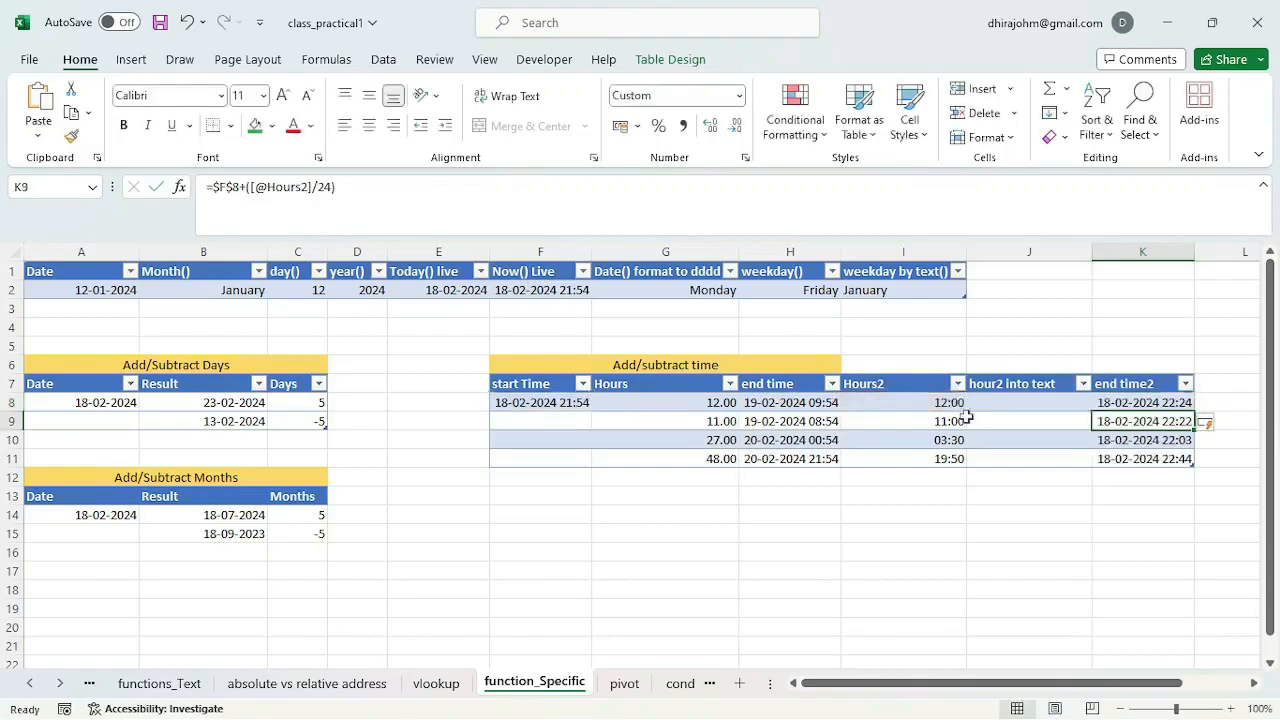
pyautogui.click(960, 440)
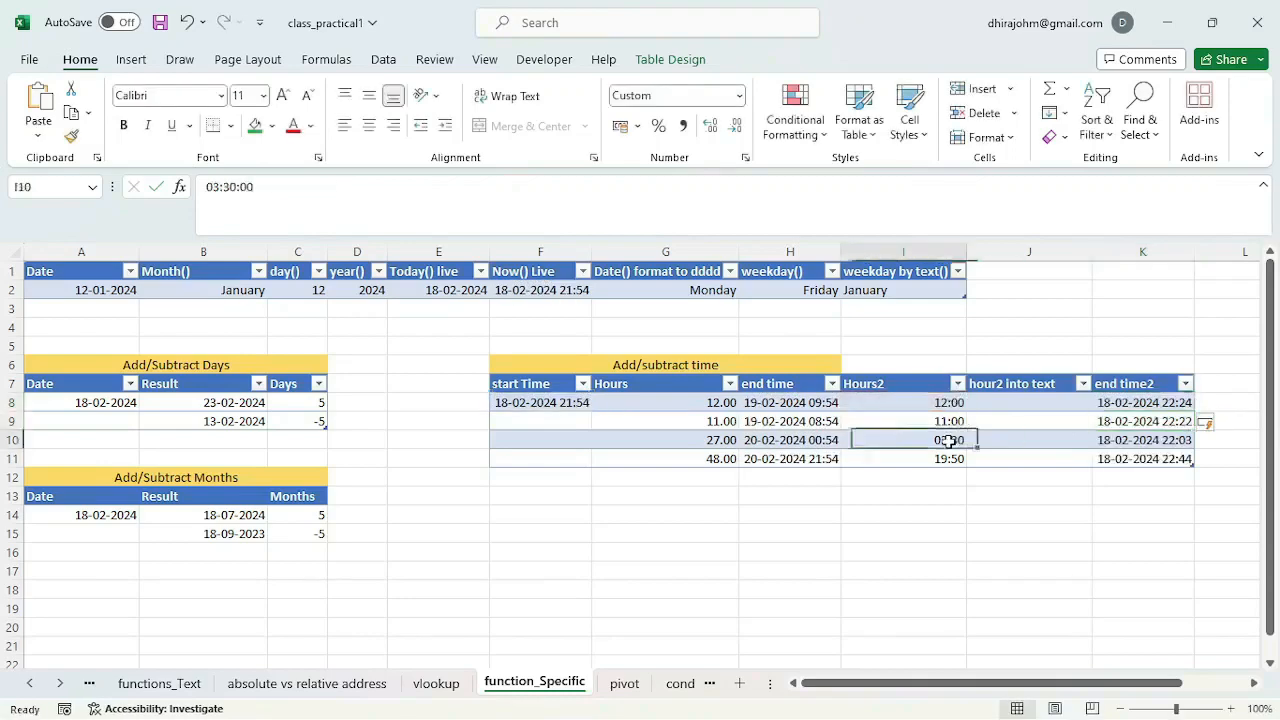
# - Check the end time2 formula and results for the 03:30 and 19:50 entries in K10 and K11
pyautogui.click(1135, 440)
pyautogui.click(1134, 459)
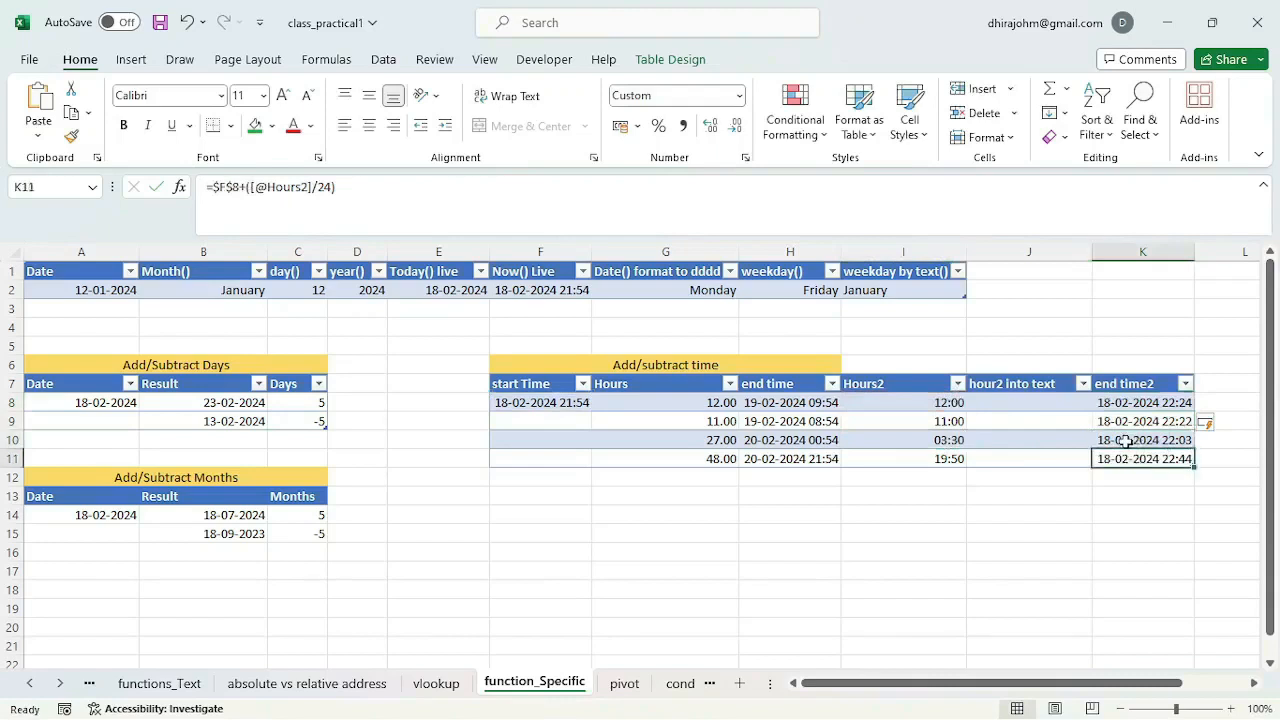
pyautogui.click(1126, 441)
pyautogui.click(1125, 458)
pyautogui.click(1126, 442)
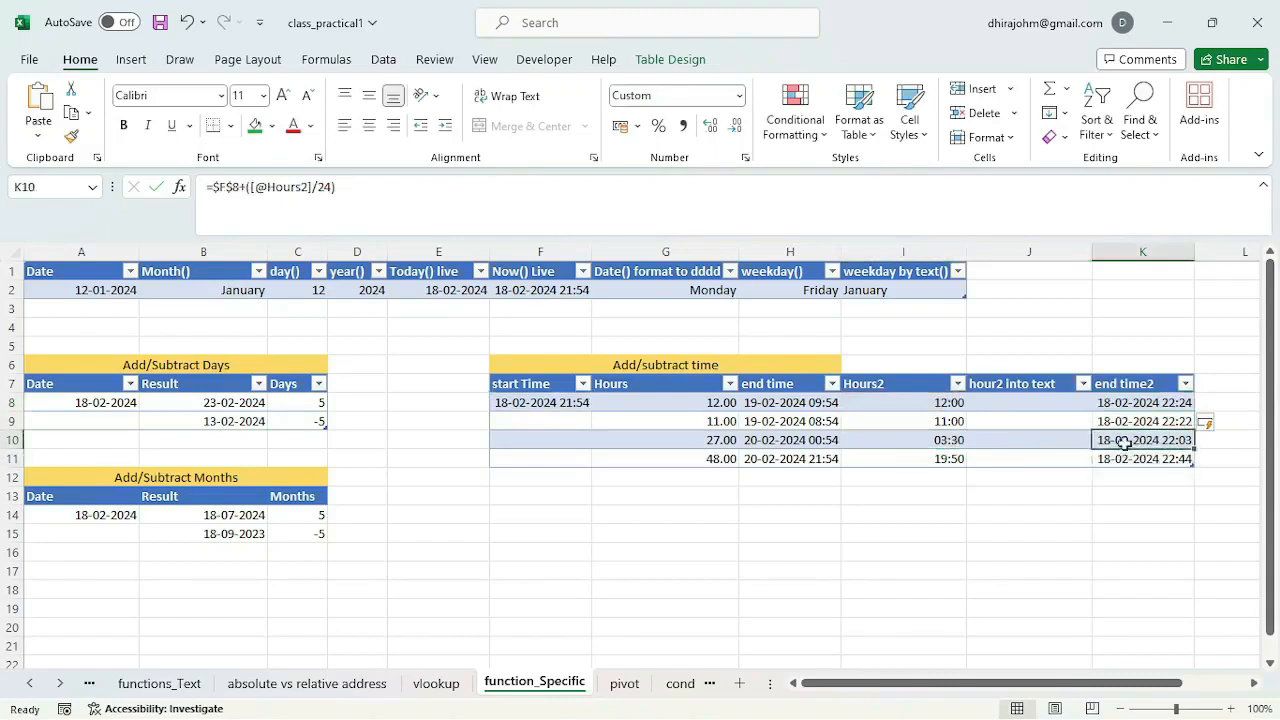
pyautogui.click(1125, 458)
pyautogui.click(1126, 442)
pyautogui.click(1127, 457)
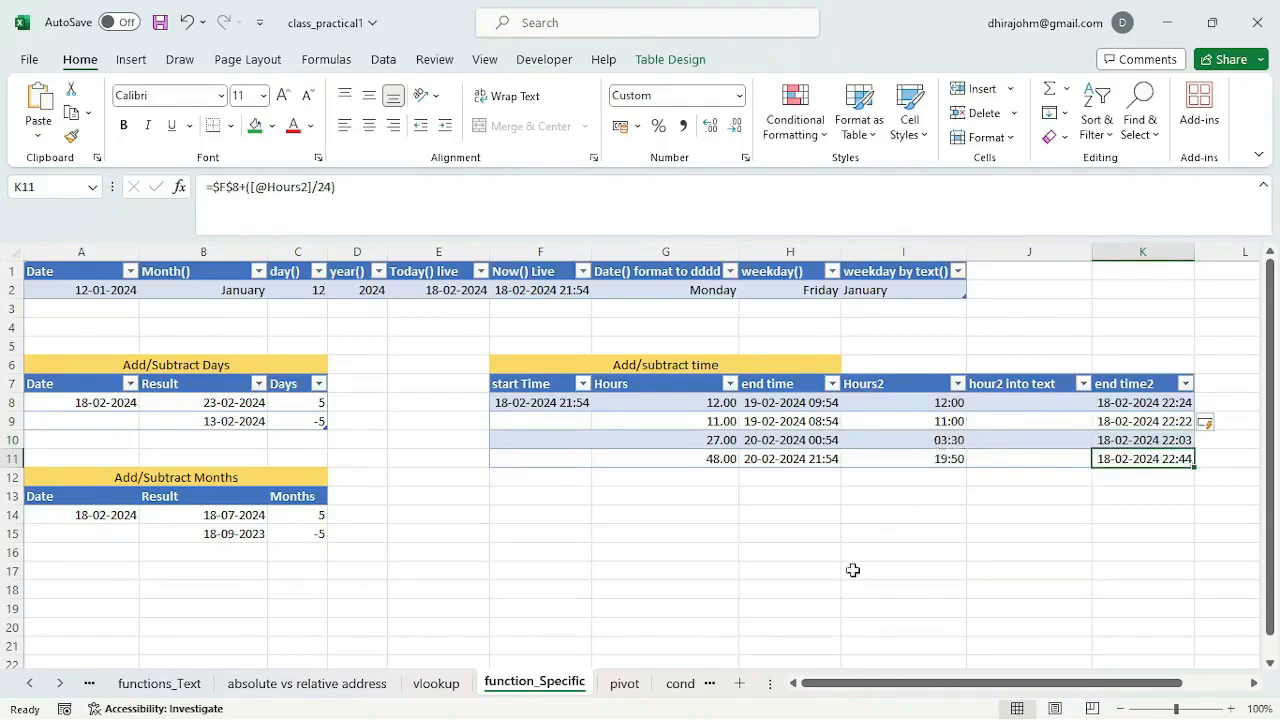
# - Note the conversion rules Hr/24 in G15 and min/1440 in H15 below the time table
pyautogui.click(664, 535)
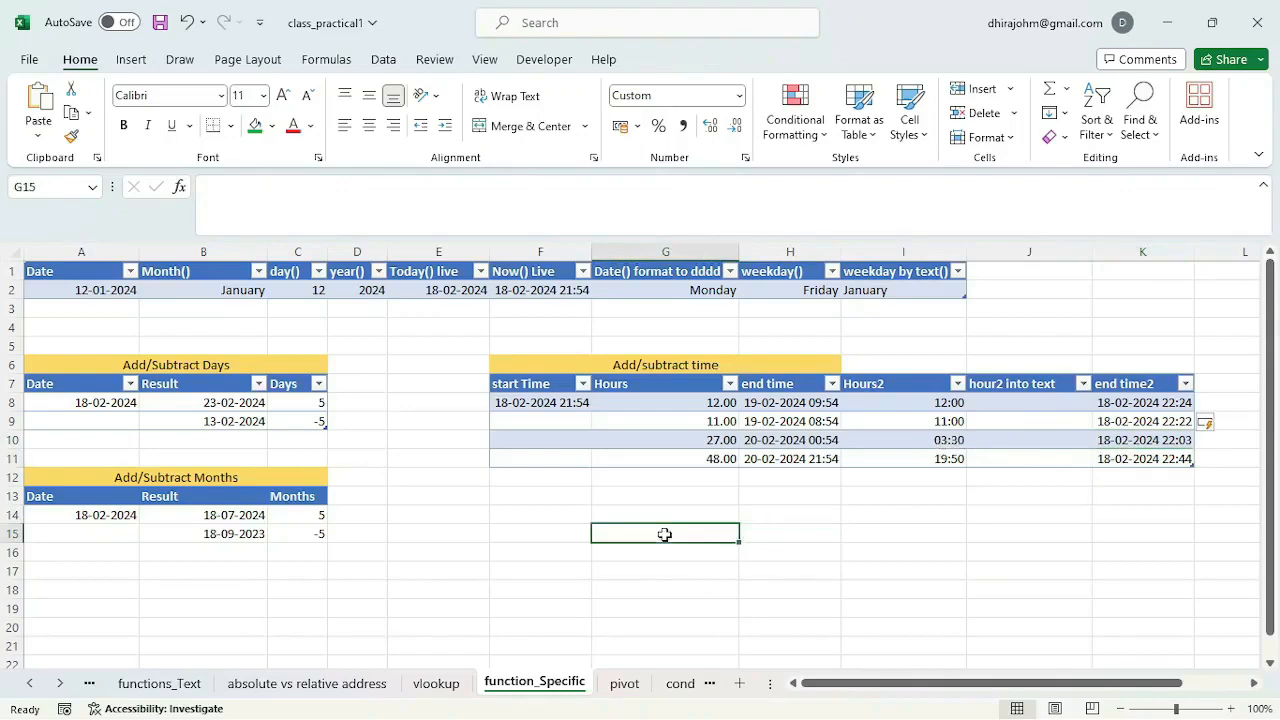
pyautogui.write('Hr/24')
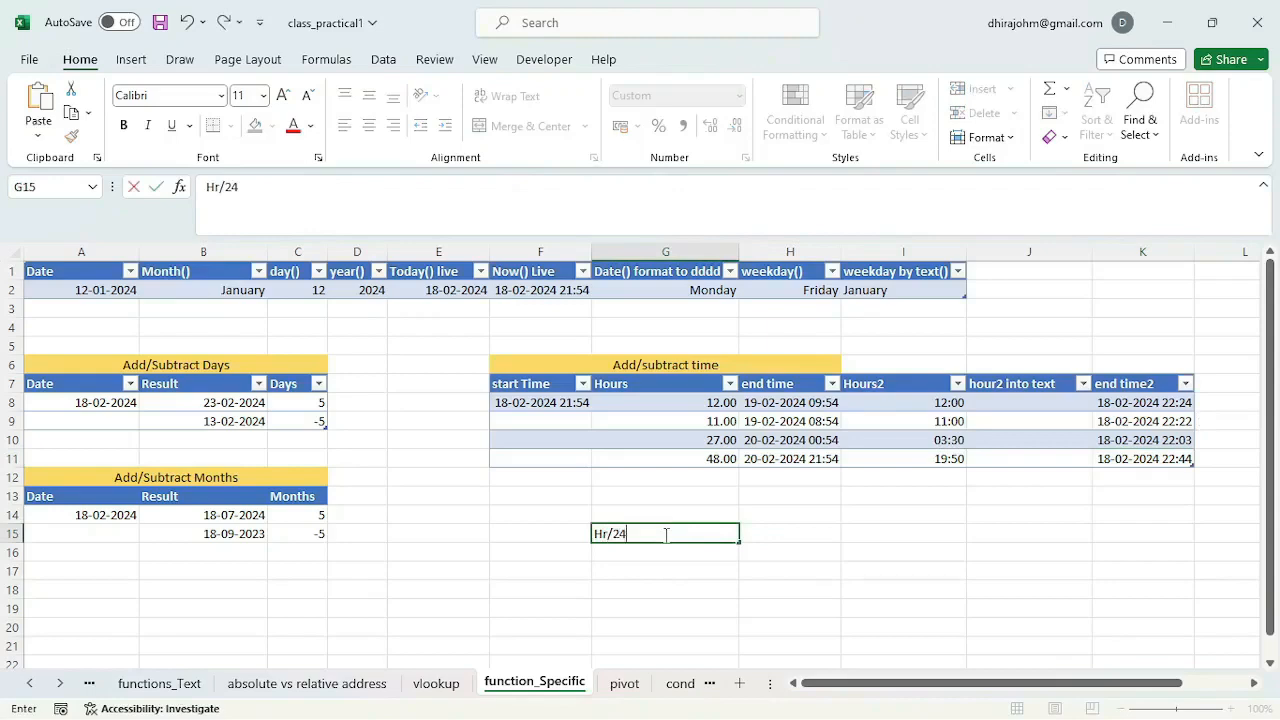
pyautogui.press('Tab')
pyautogui.write('mi')
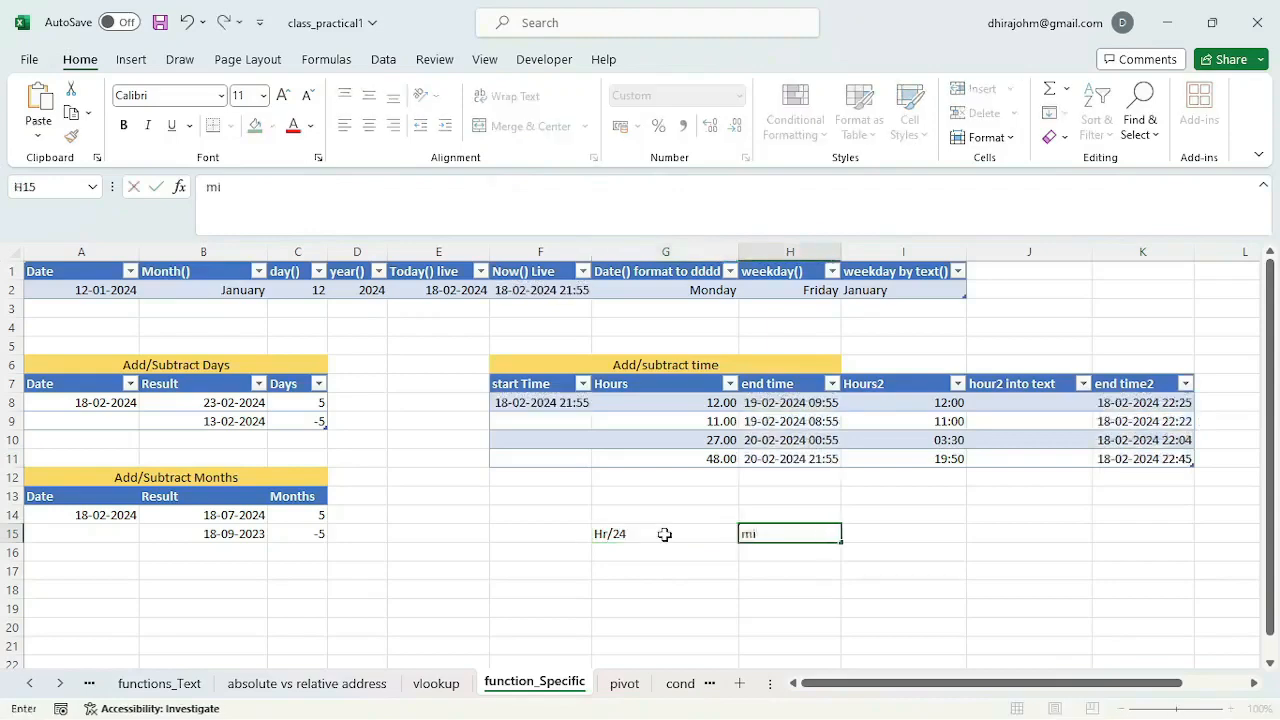
pyautogui.write('n/1440')
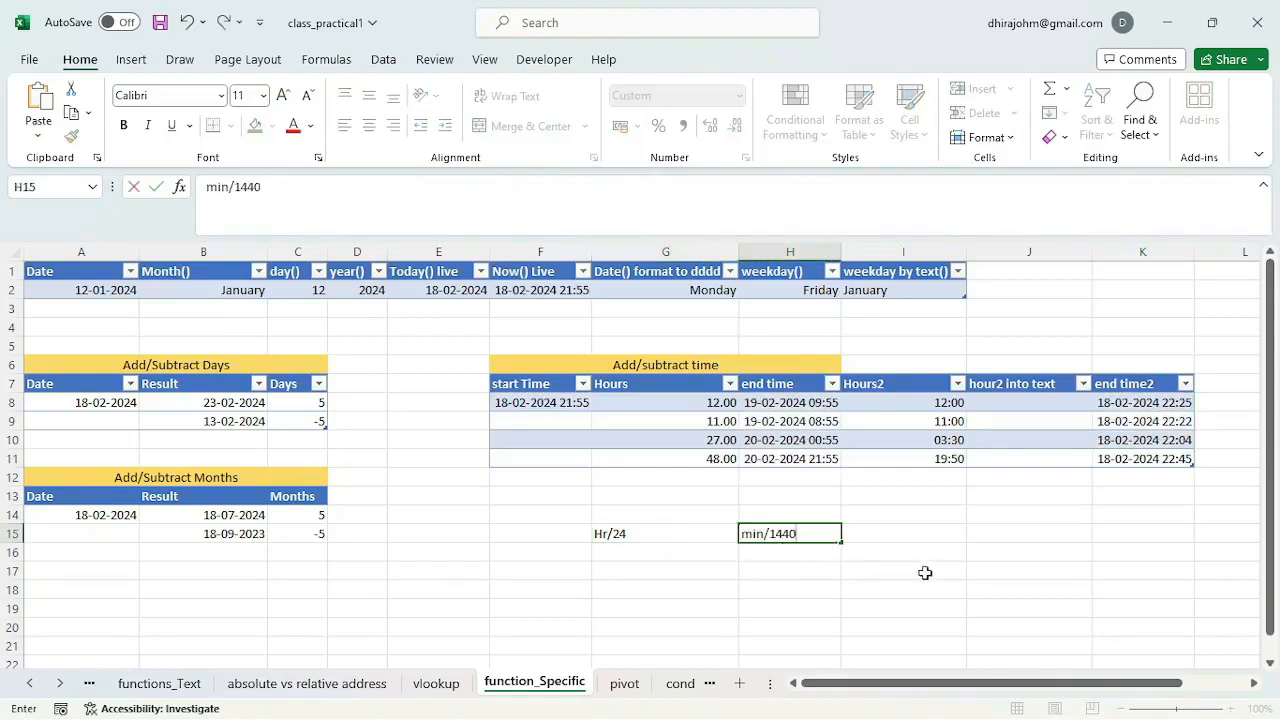
# - Calculate the minutes in a day with =24*60 in I16 and compare it with the notes in G15:H15
pyautogui.click(903, 549)
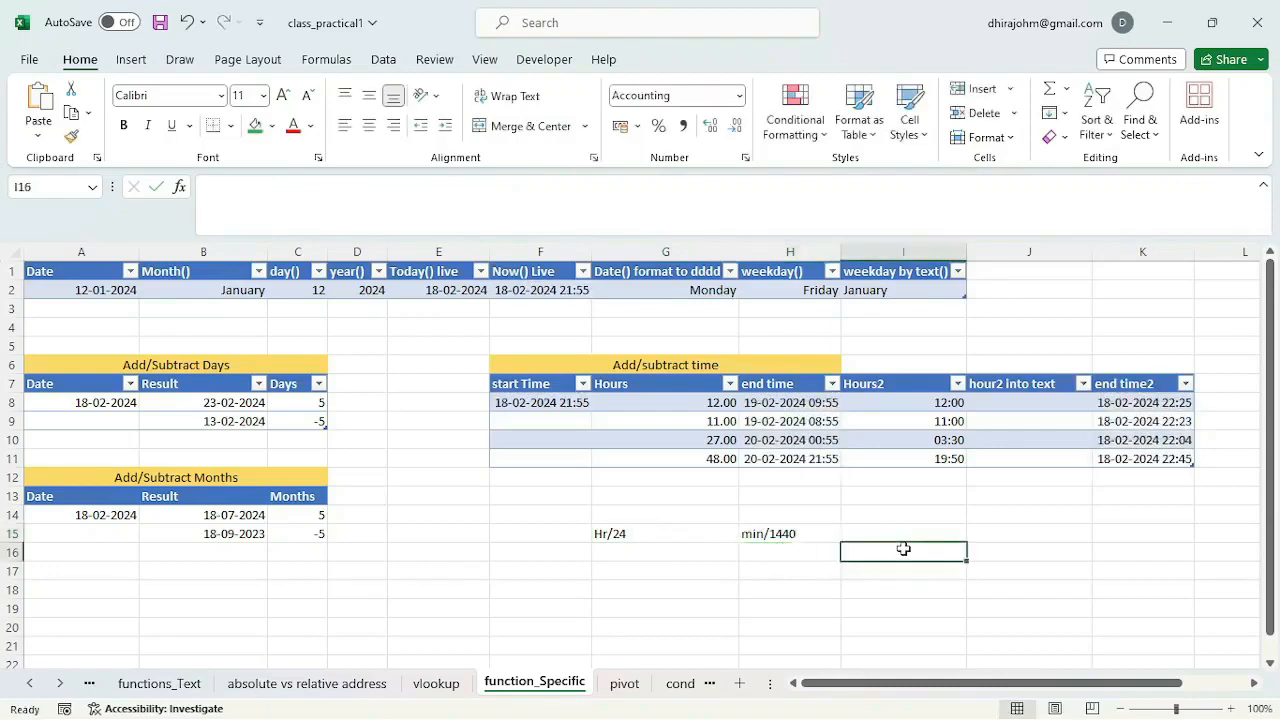
pyautogui.write('=24')
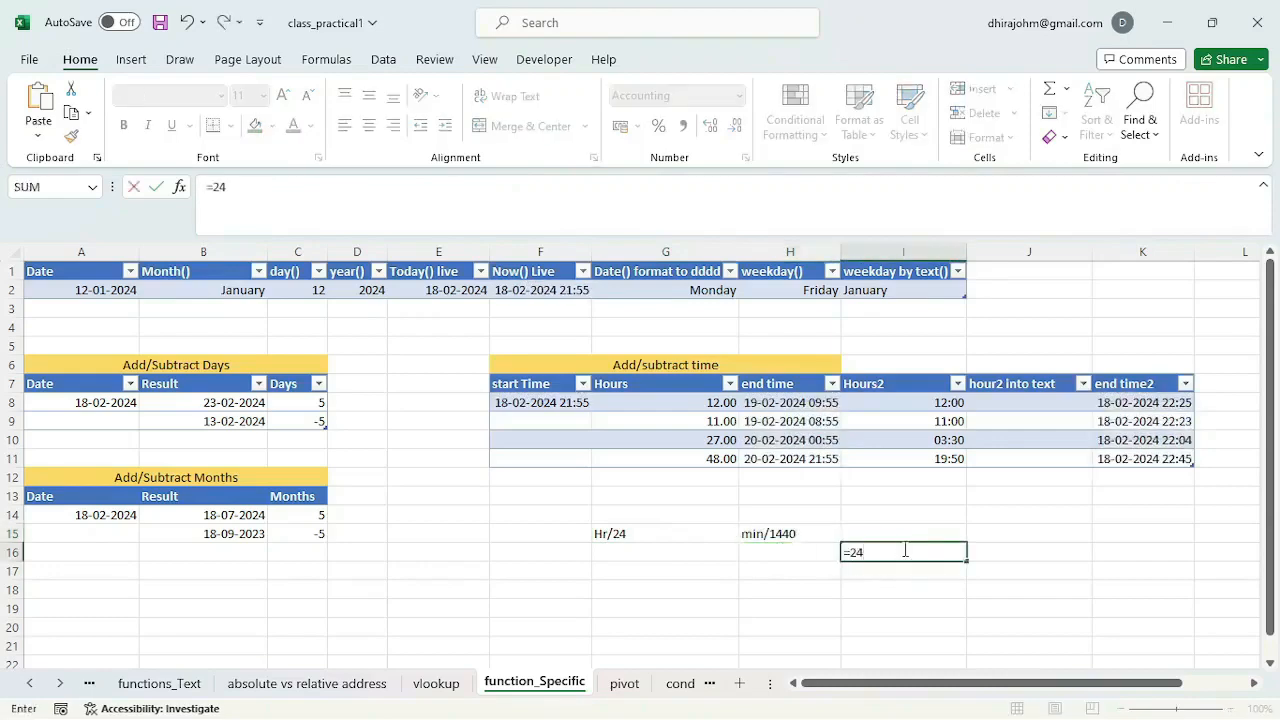
pyautogui.write('*60')
pyautogui.press('Return')
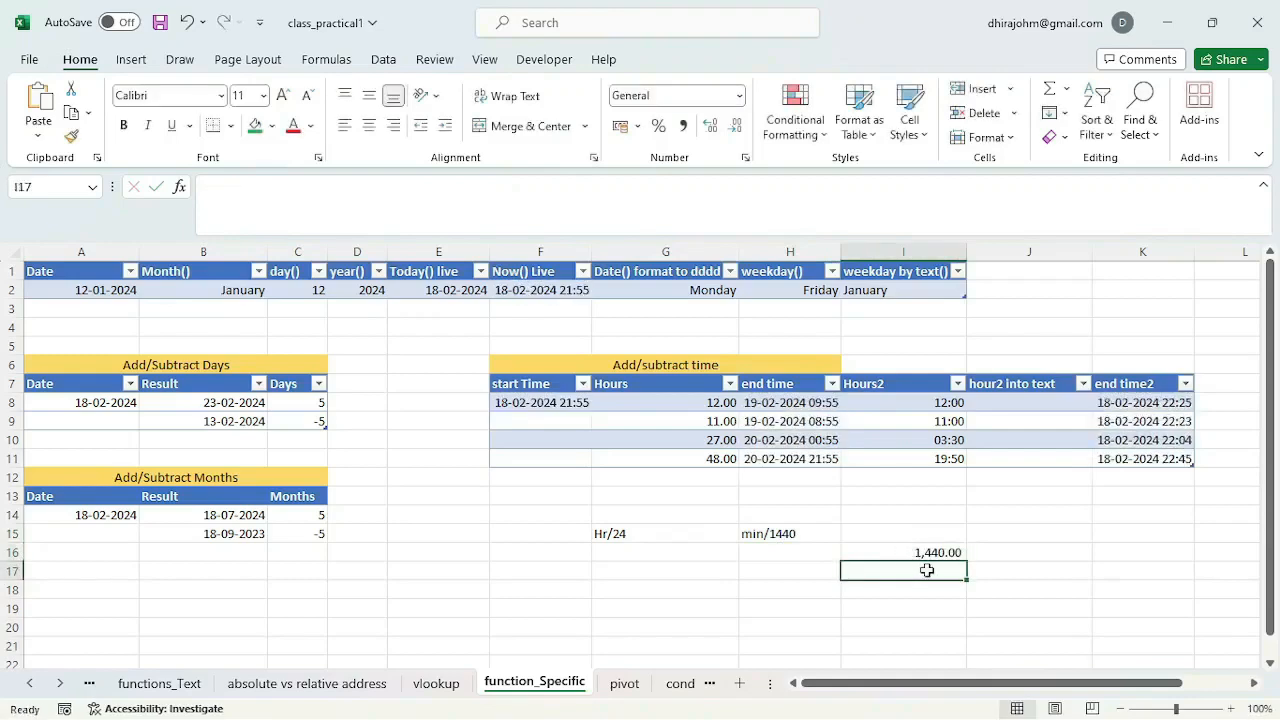
pyautogui.click(937, 556)
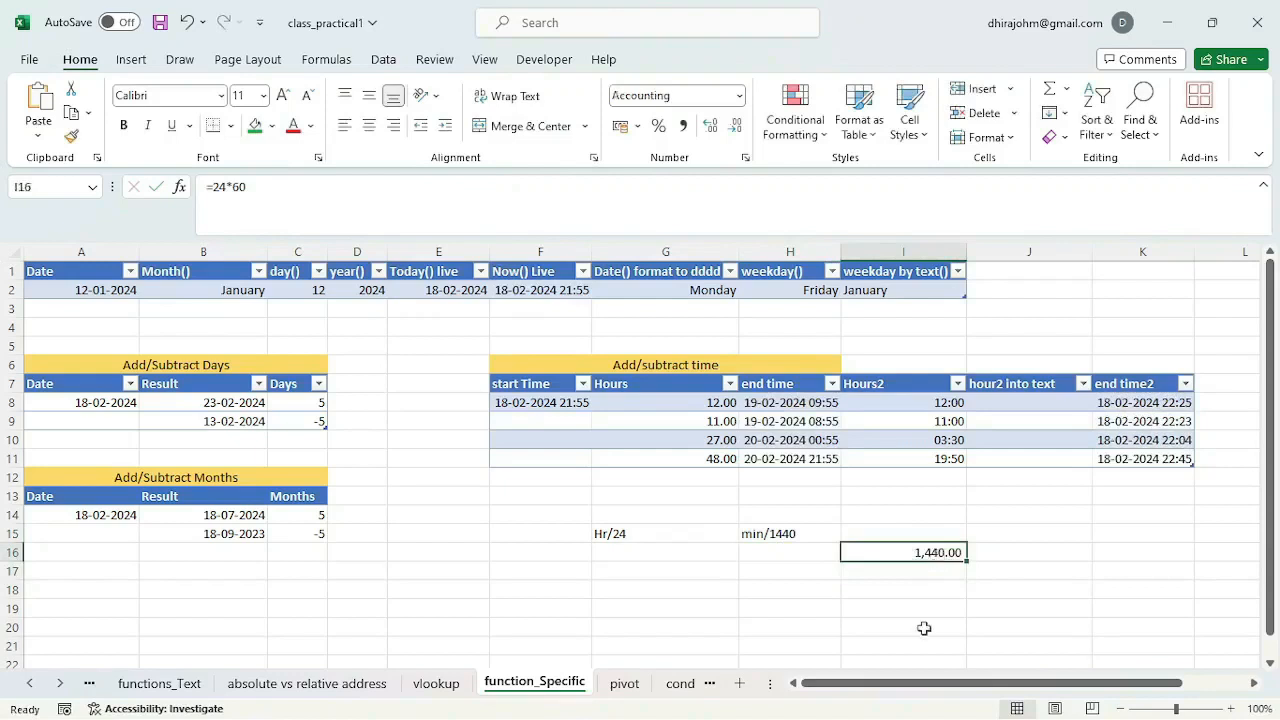
pyautogui.click(776, 535)
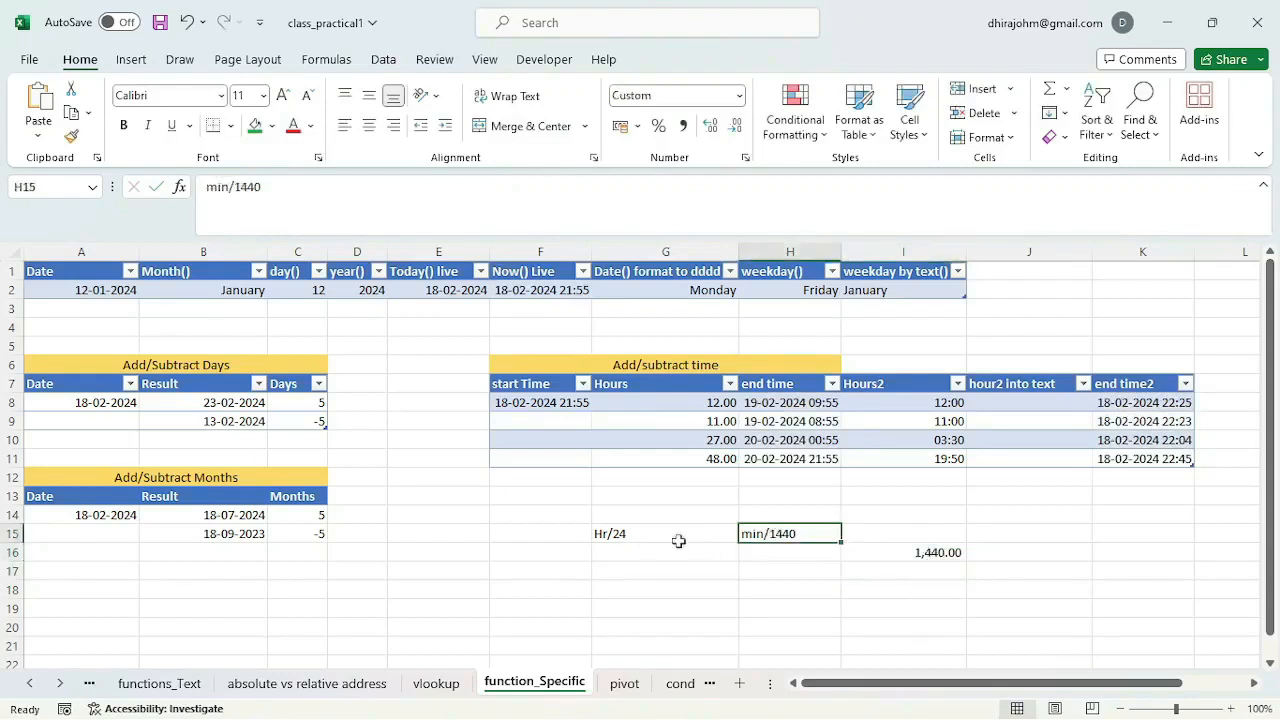
pyautogui.click(623, 534)
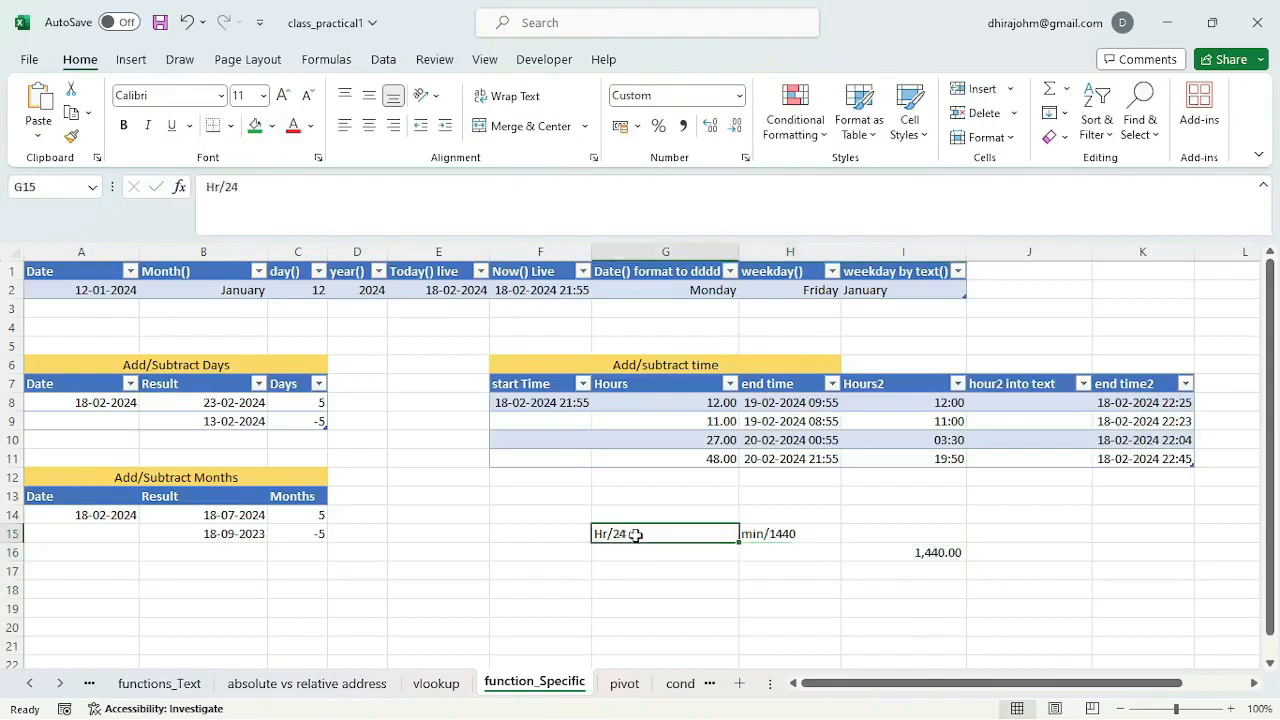
pyautogui.click(775, 534)
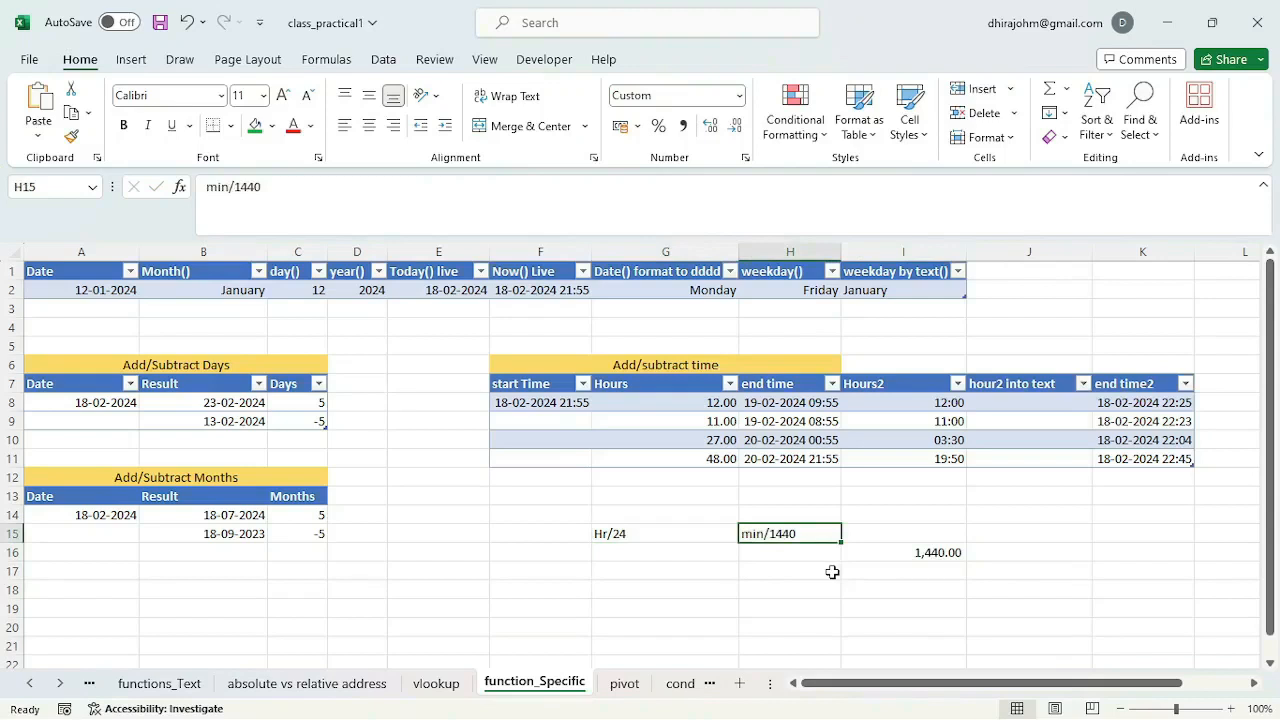
pyautogui.click(1020, 514)
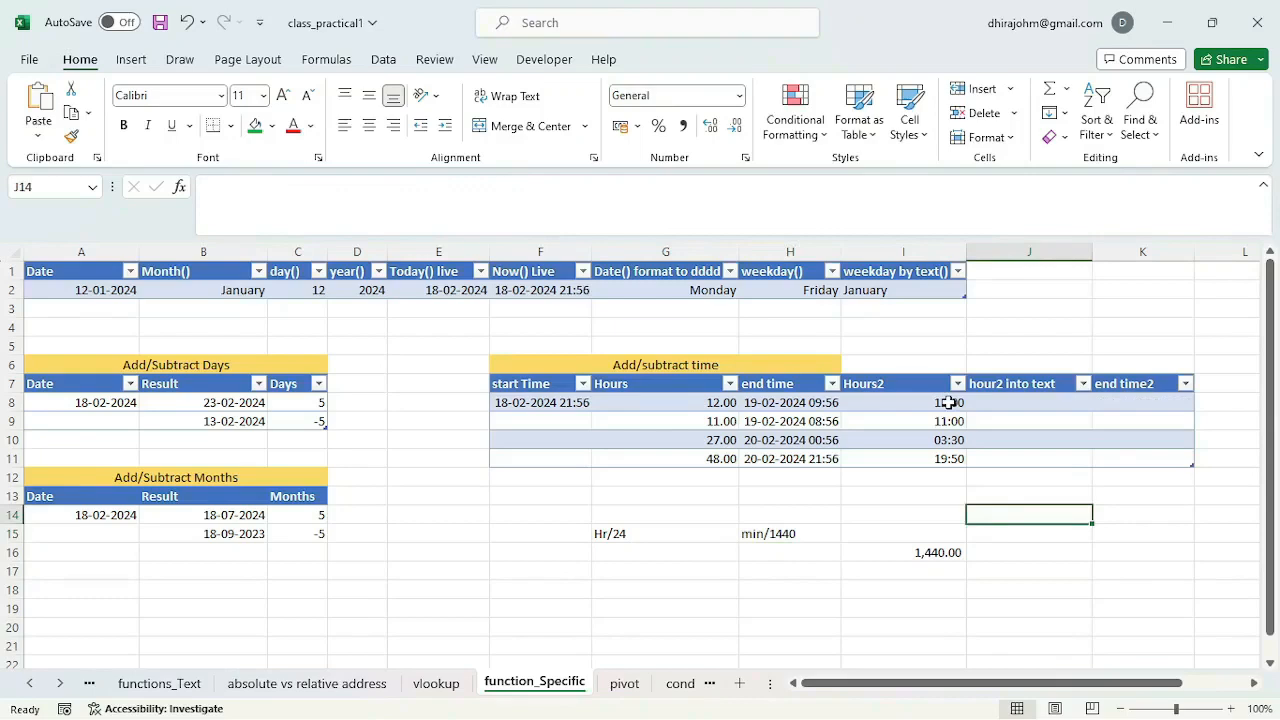
pyautogui.click(949, 402)
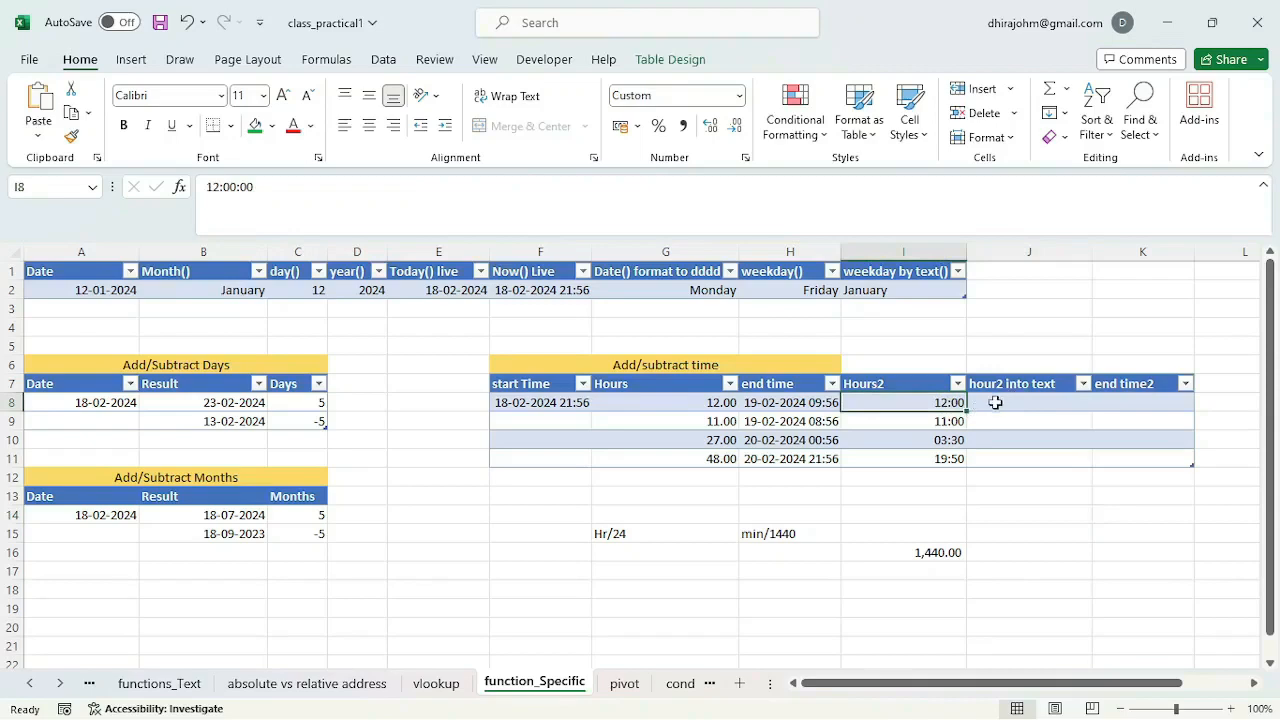
pyautogui.click(993, 402)
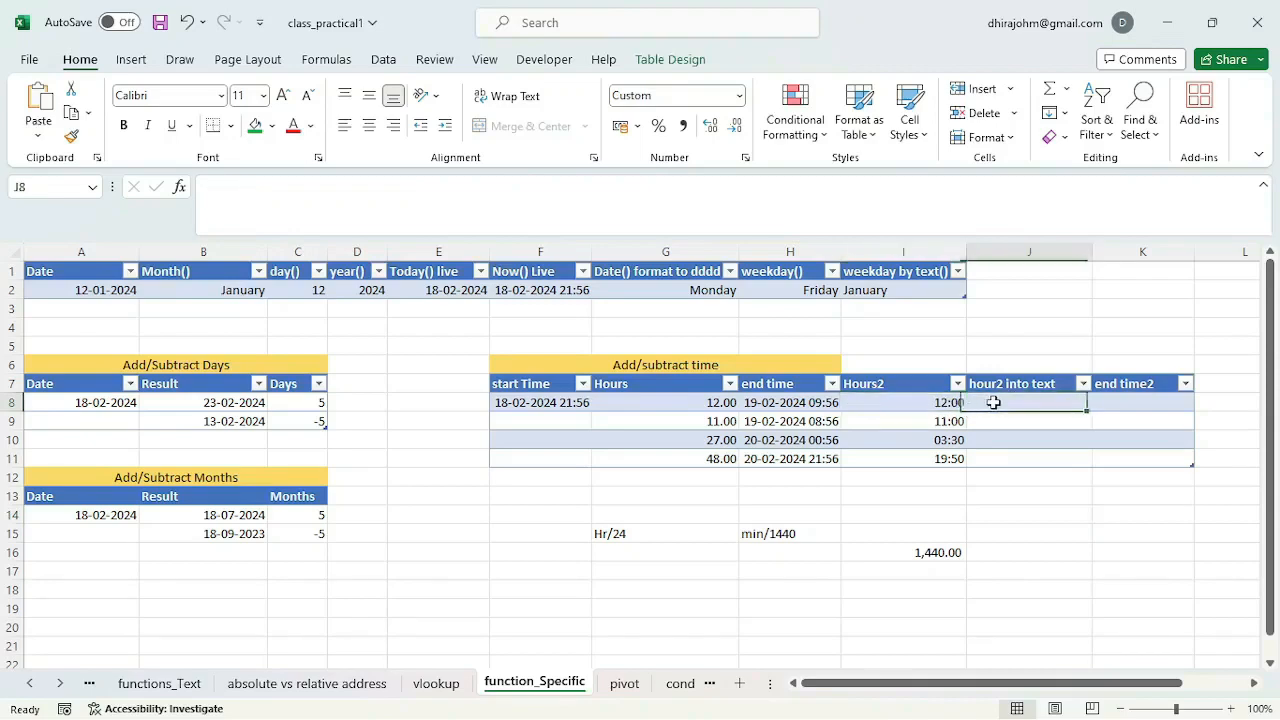
pyautogui.write('=tex')
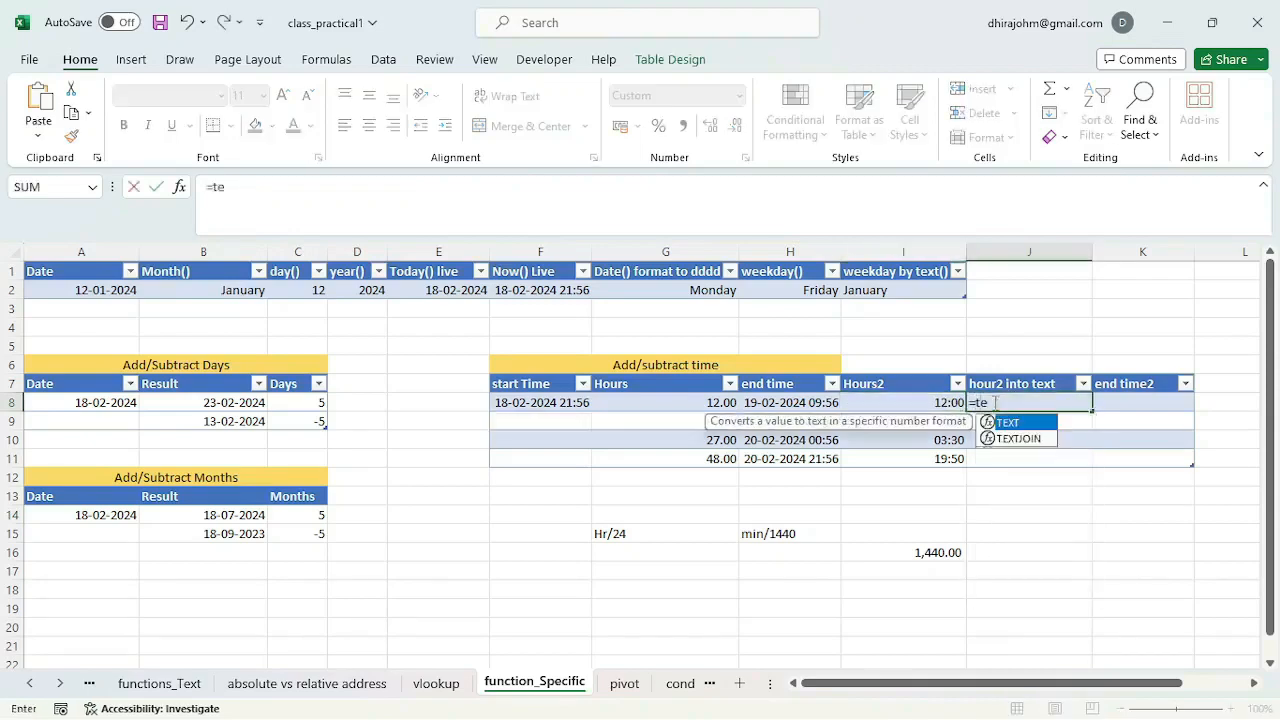
pyautogui.press('Tab')
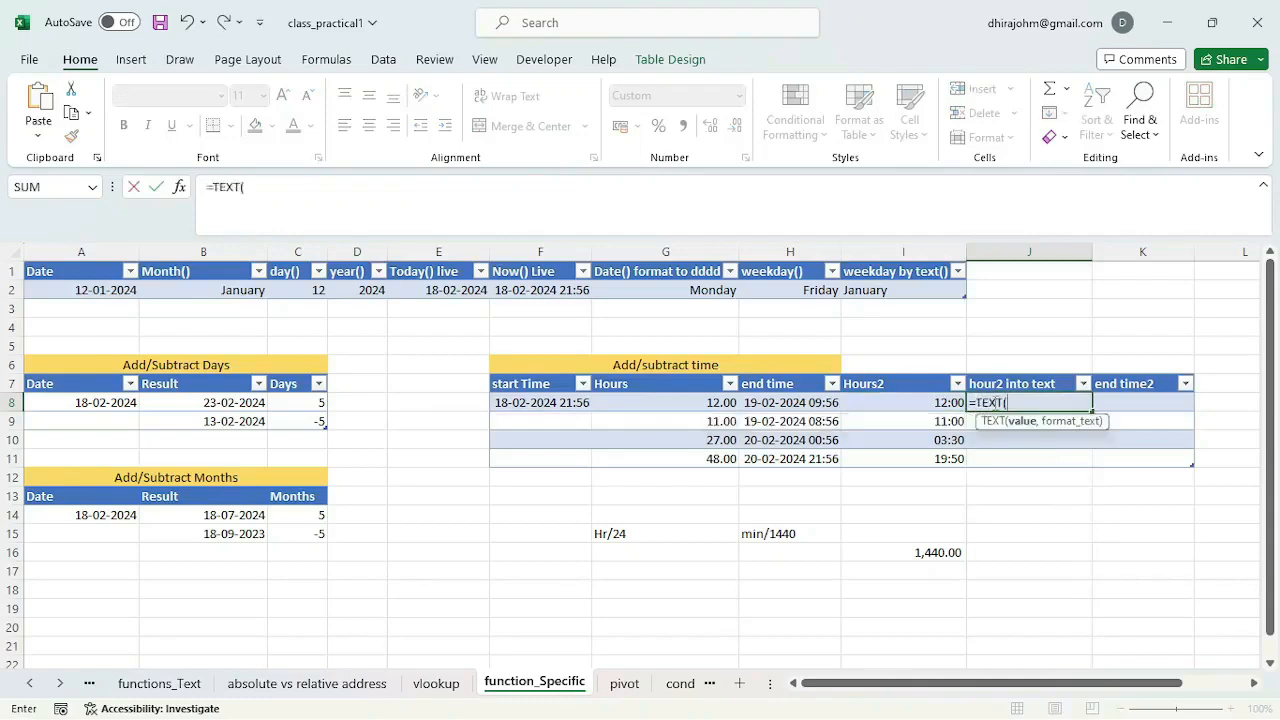
pyautogui.click(935, 402)
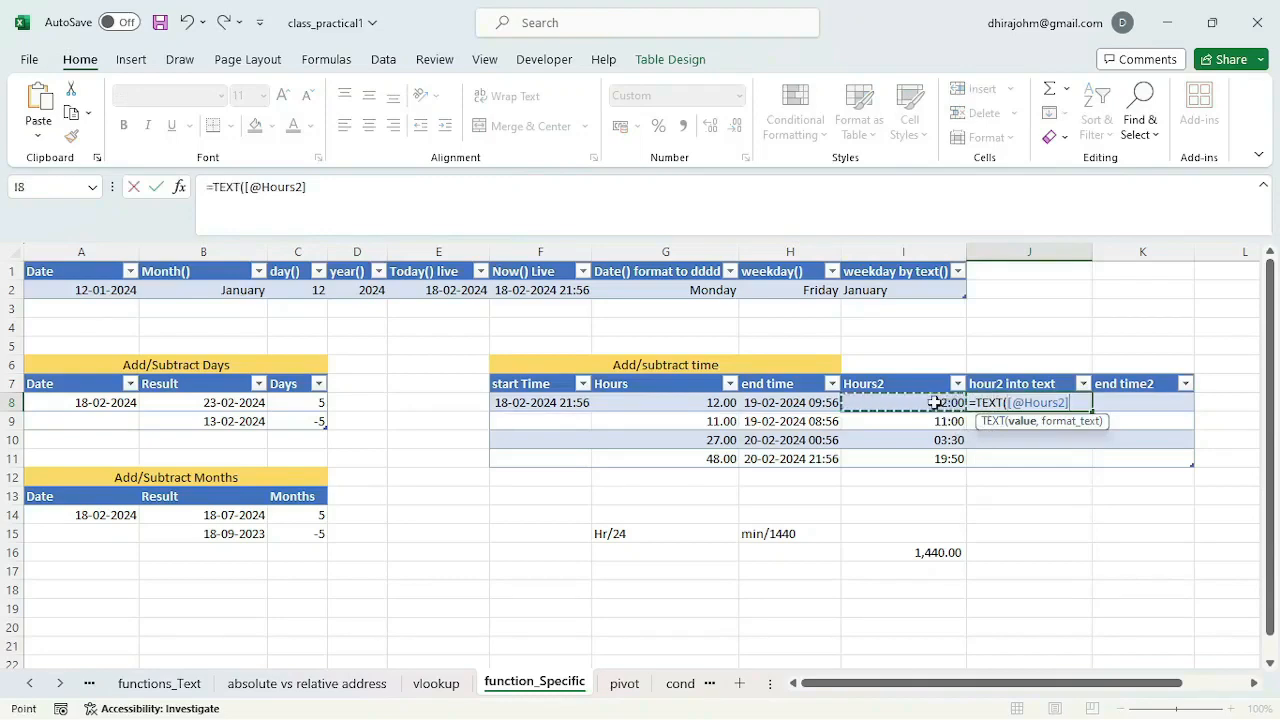
pyautogui.write(',"')
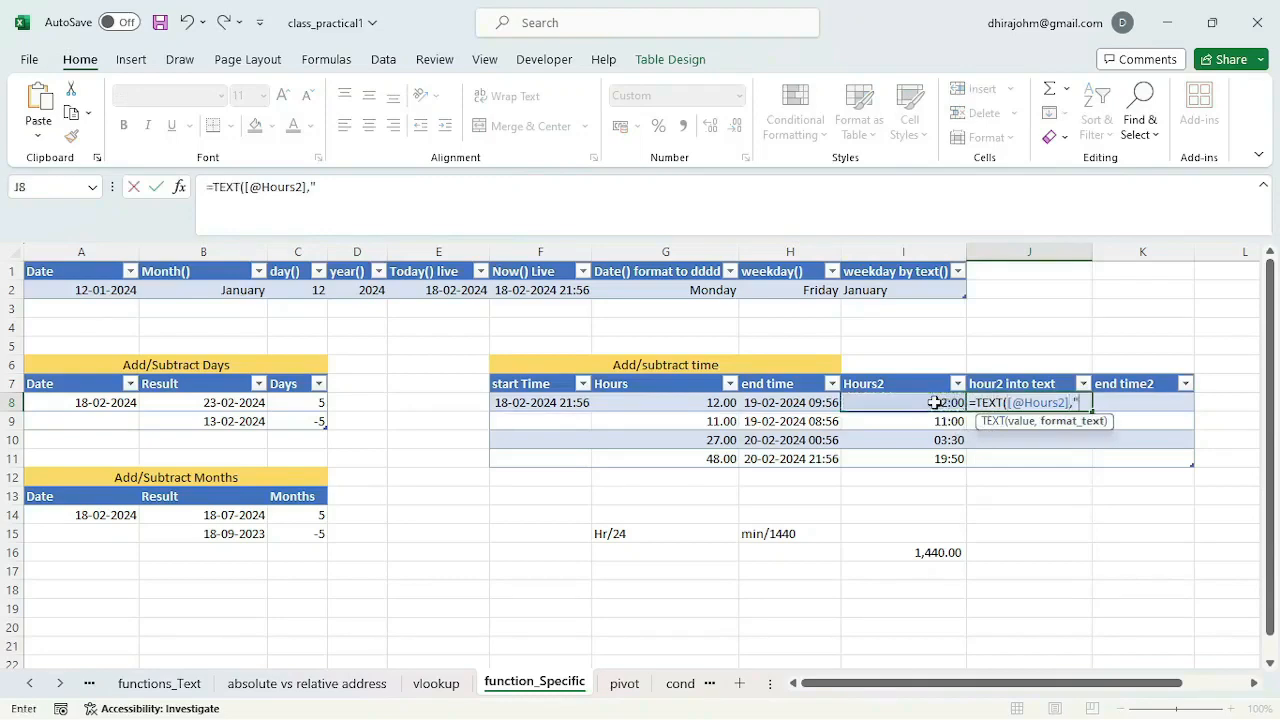
pyautogui.write('hh:mm")')
pyautogui.press('Return')
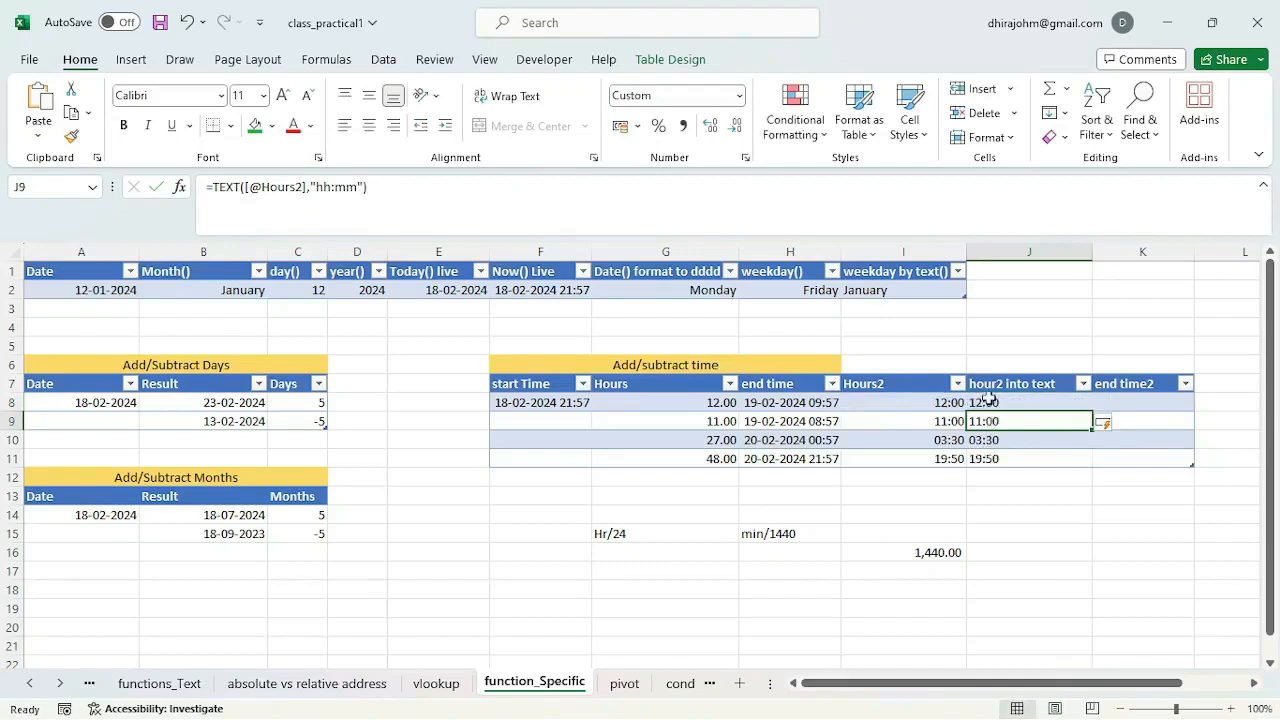
pyautogui.click(982, 402)
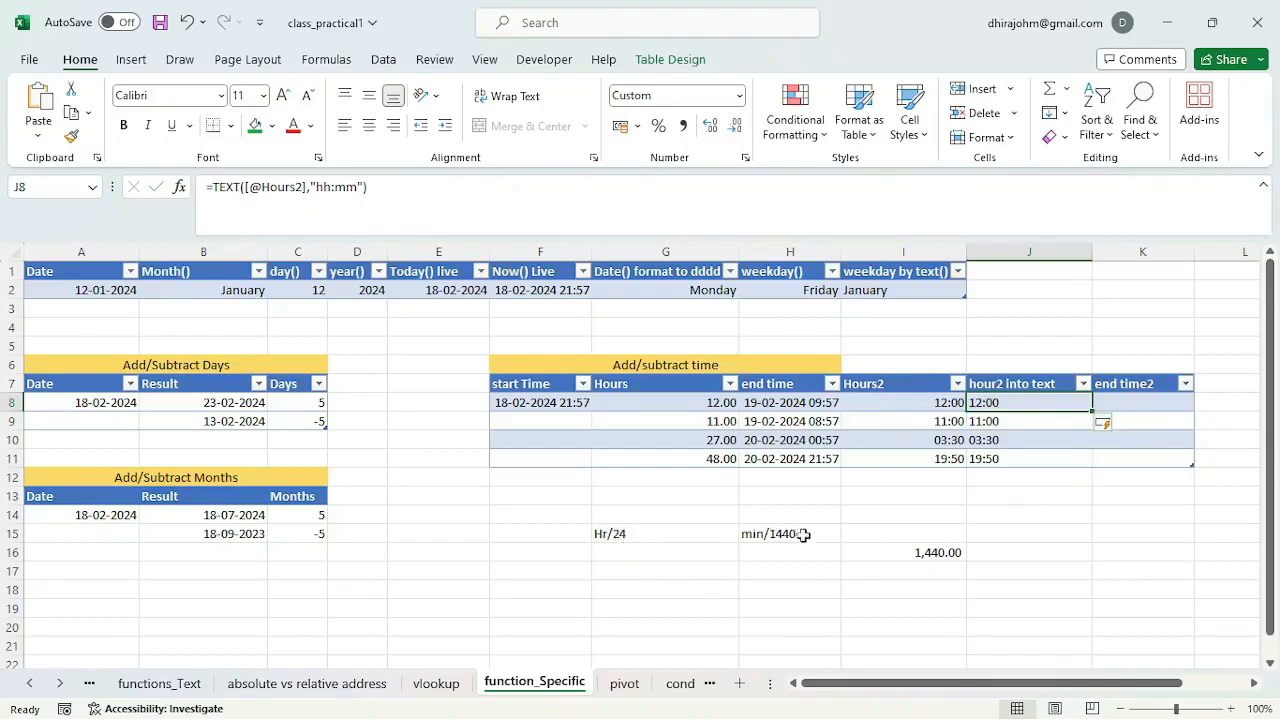
# - Start the end time2 formula in K8 as =$F$8+( /24), leaving room for the hours before the division
pyautogui.click(1135, 399)
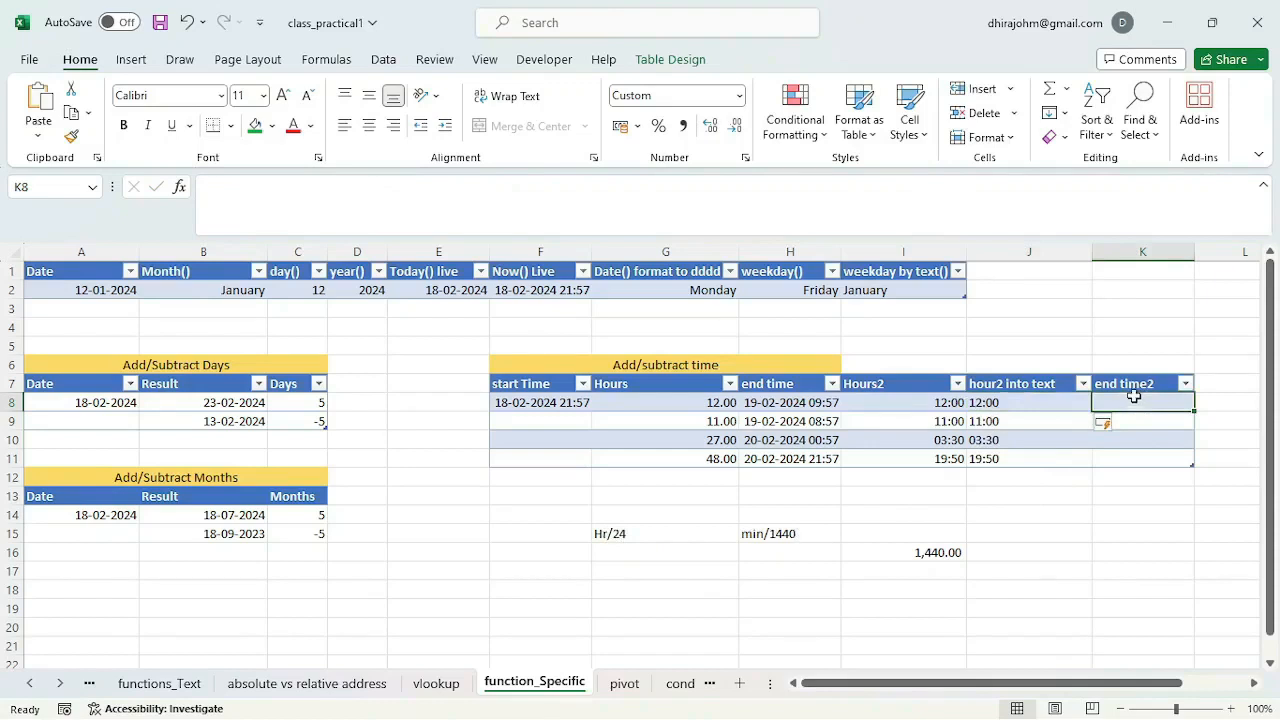
pyautogui.write('=')
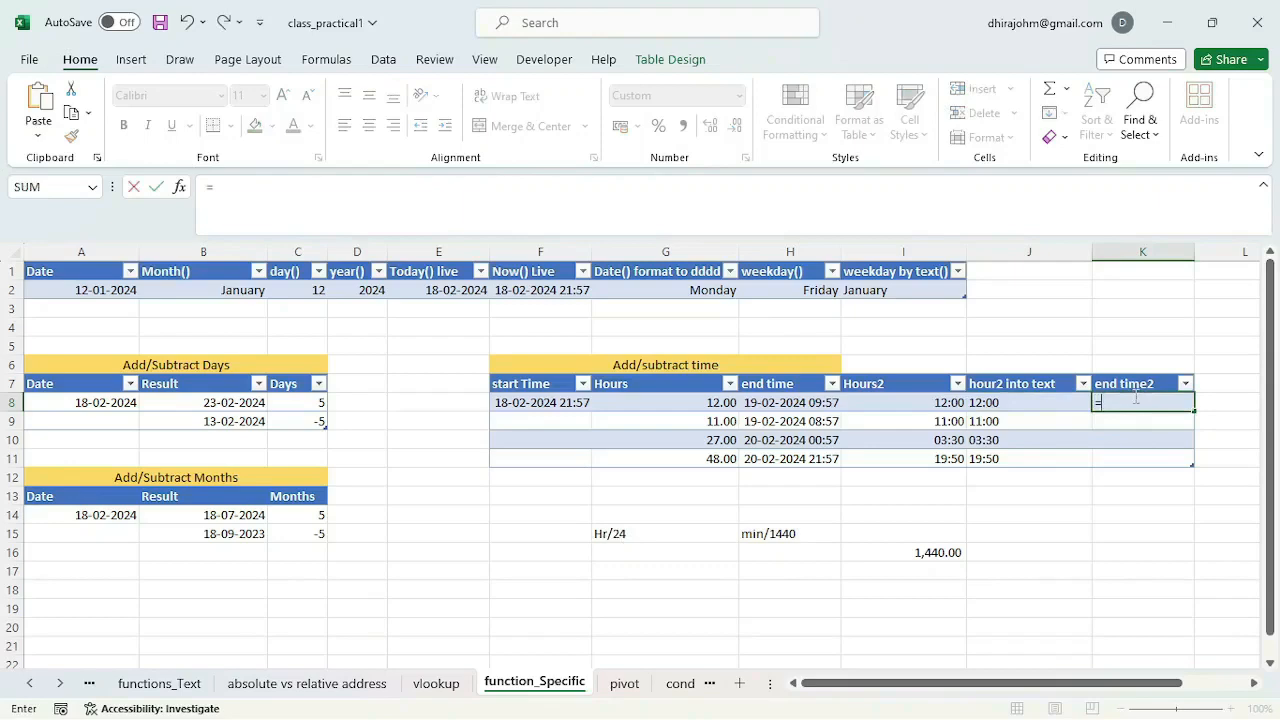
pyautogui.write('$F$8+')
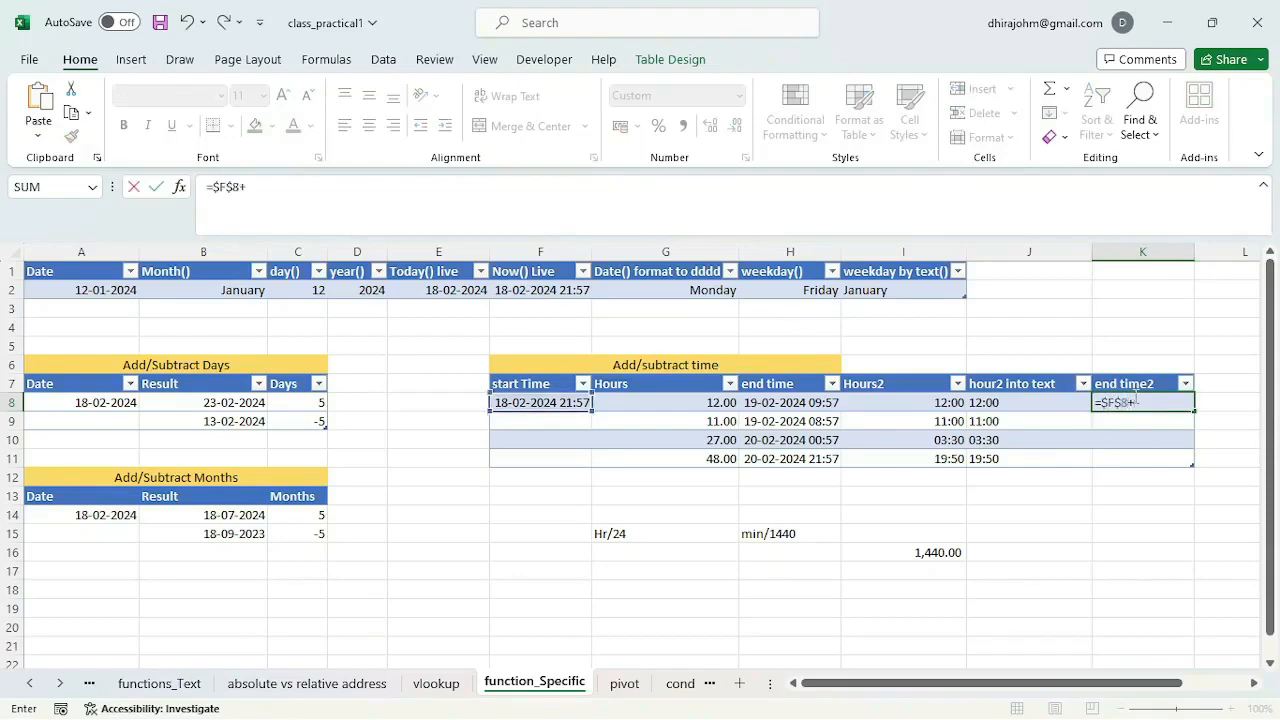
pyautogui.click(279, 189)
pyautogui.write('+()')
pyautogui.click(252, 188)
pyautogui.write('/24')
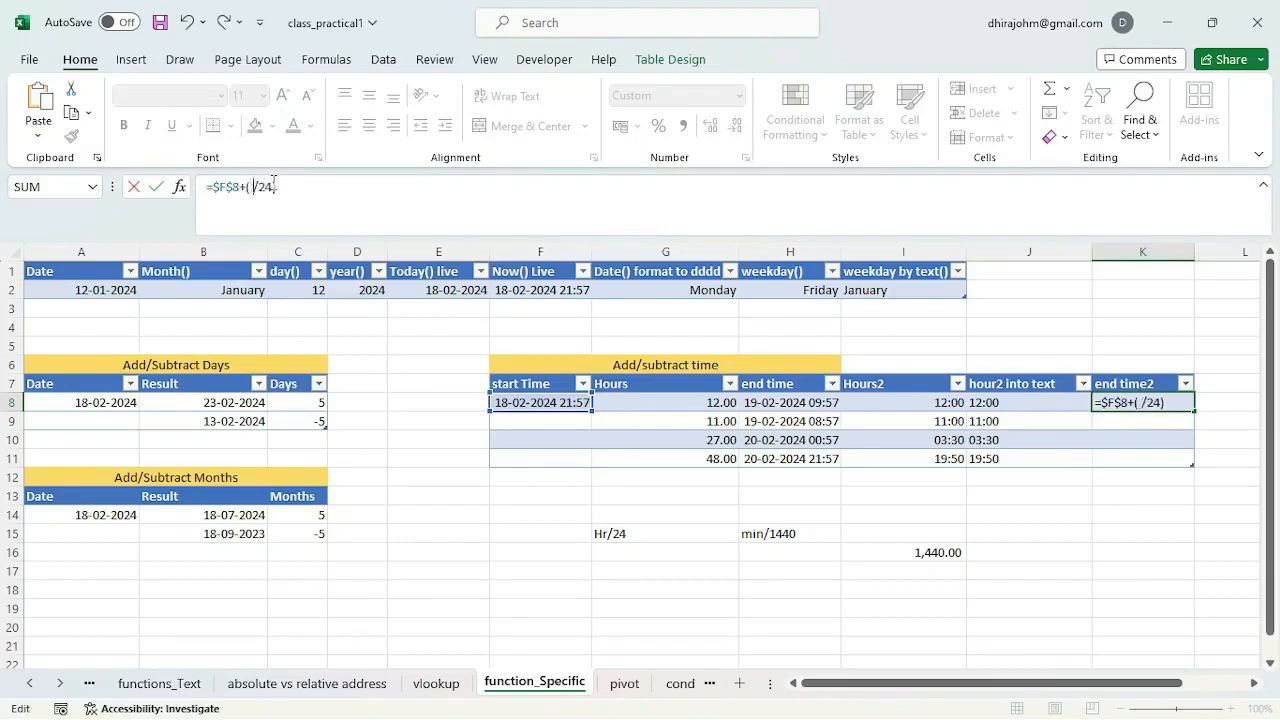
# - Insert a LEFT function on [@[hour2 into text]] before /24 in the K8 formula, ready for its character count
pyautogui.write(' ()')
pyautogui.write('left')
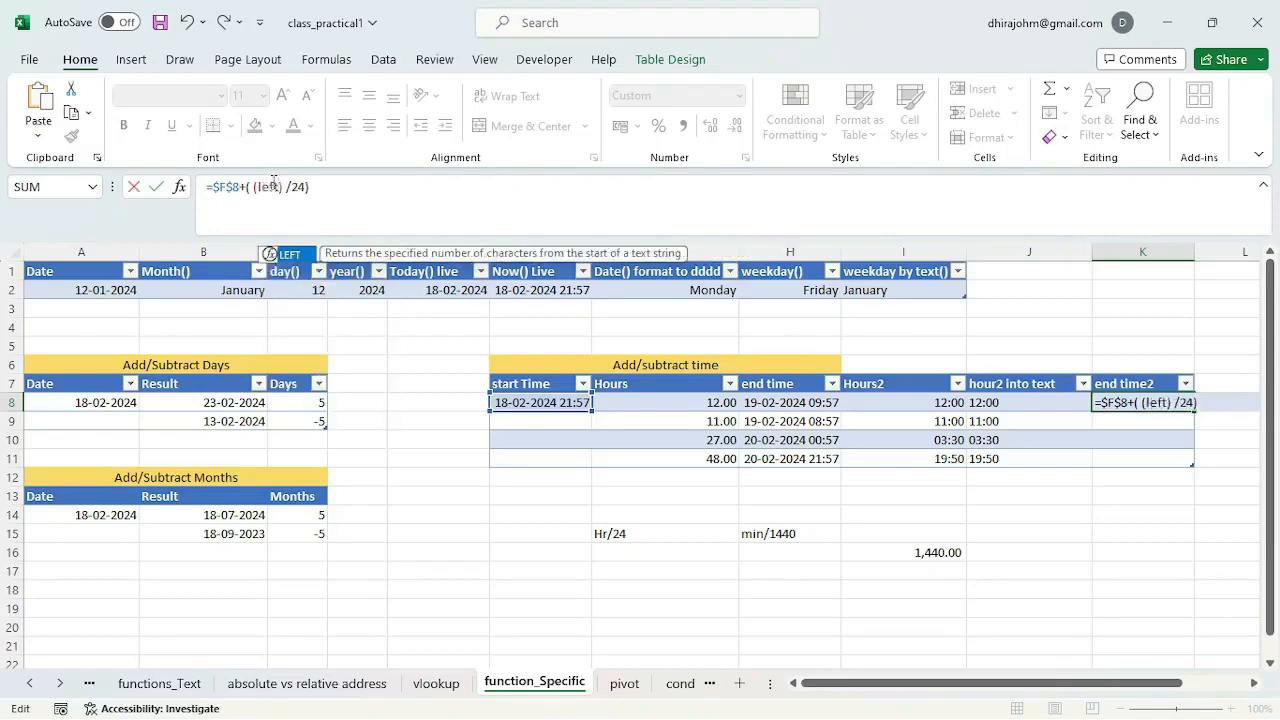
pyautogui.write('()')
pyautogui.press('Left')
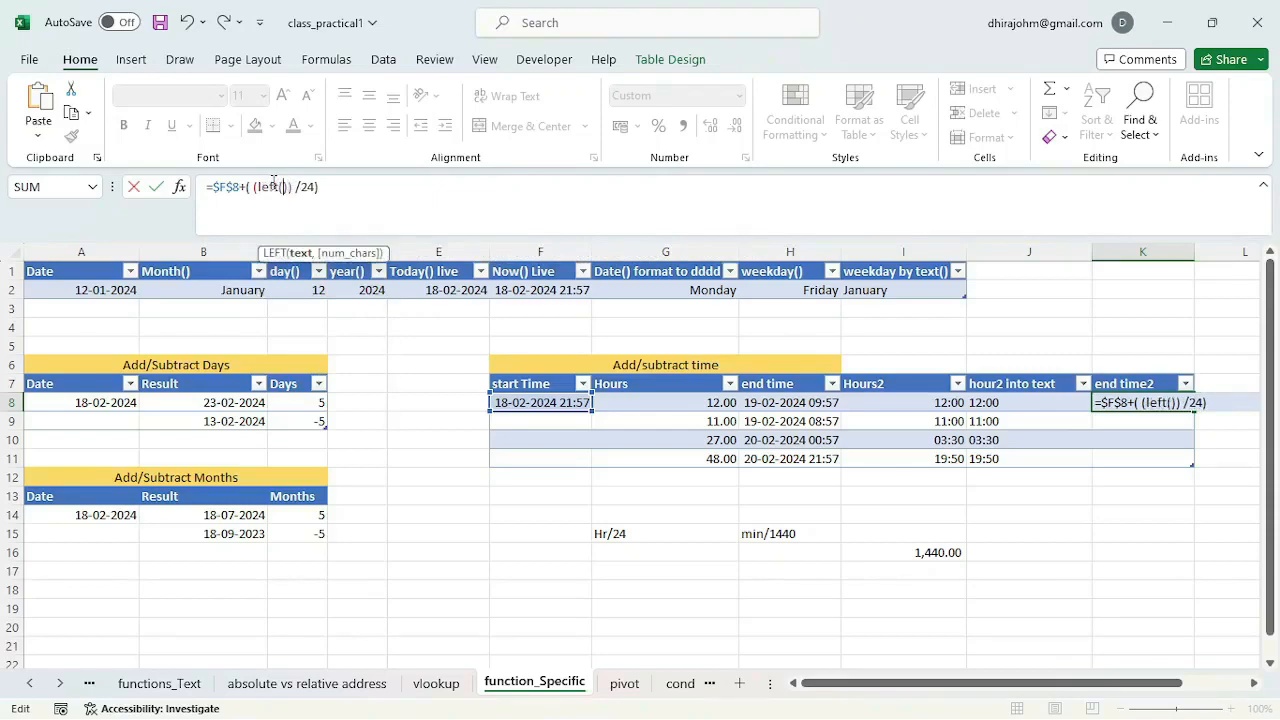
pyautogui.click(1002, 400)
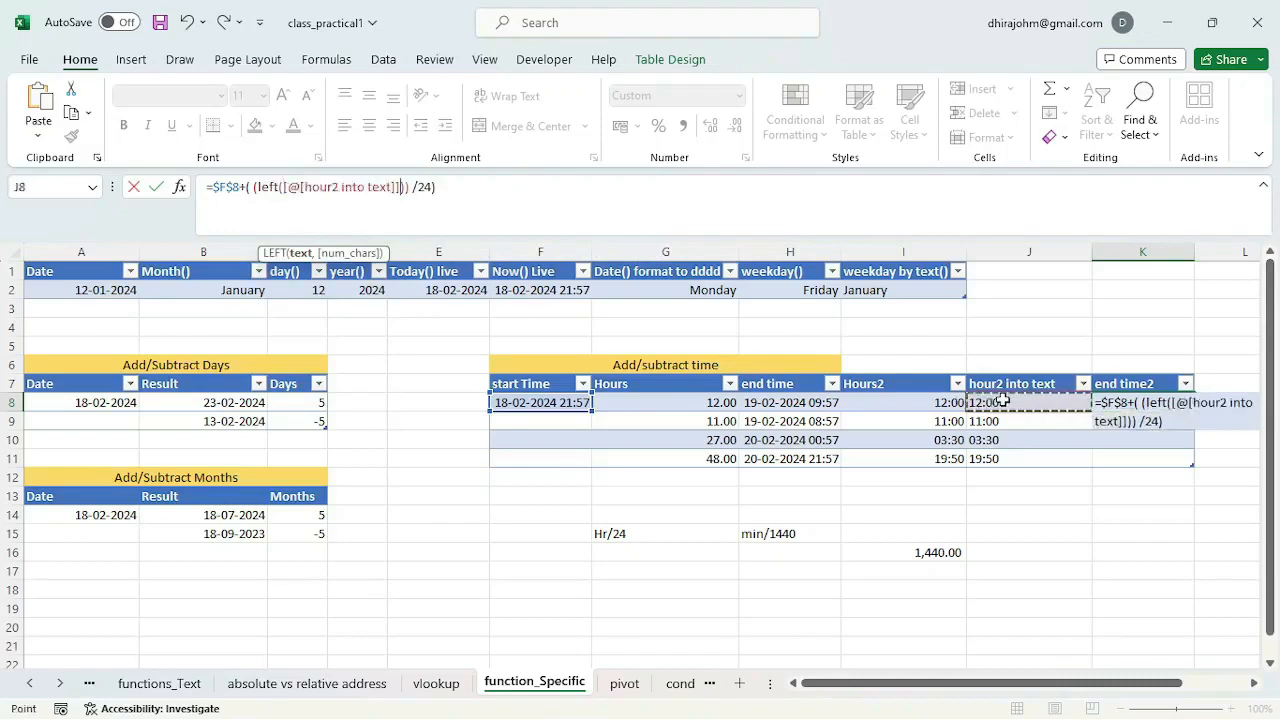
pyautogui.write(',')
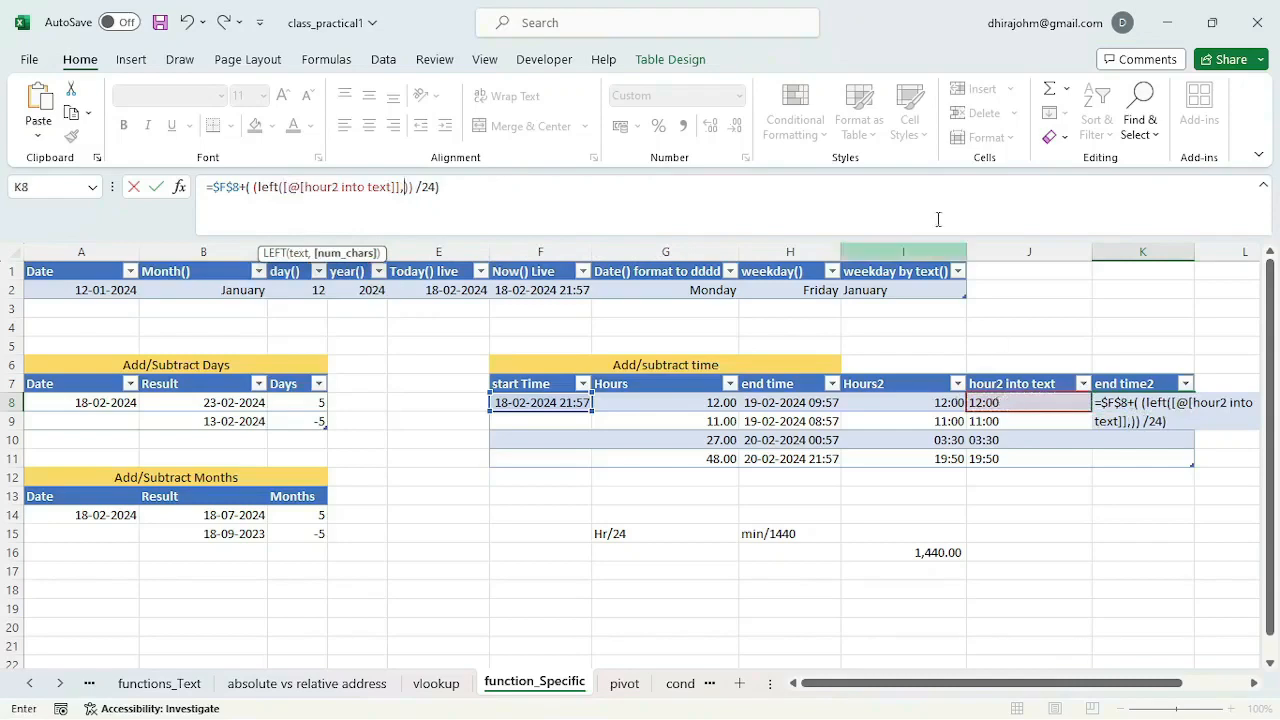
# - Set the LEFT function's character count in the K8 formula to SEARCH(":",J8)-1 to extract the hours
pyautogui.write('searc')
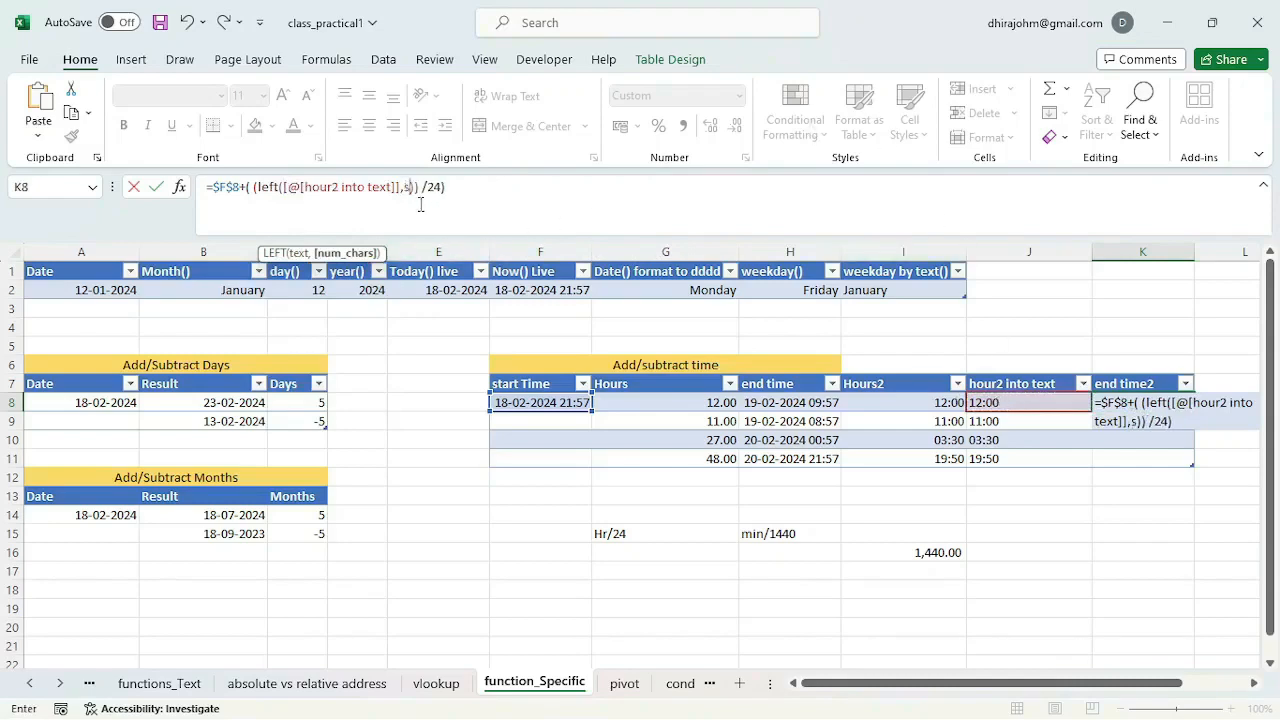
pyautogui.write('h(')
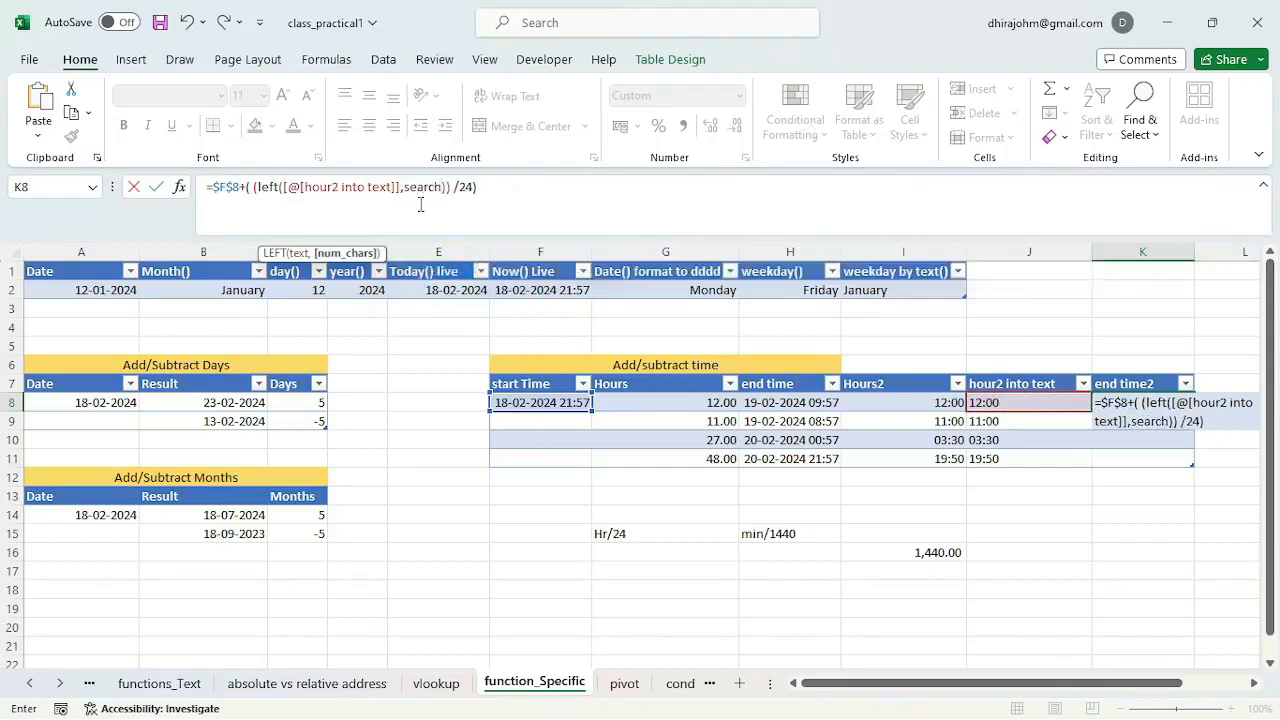
pyautogui.write(')')
pyautogui.click(448, 190)
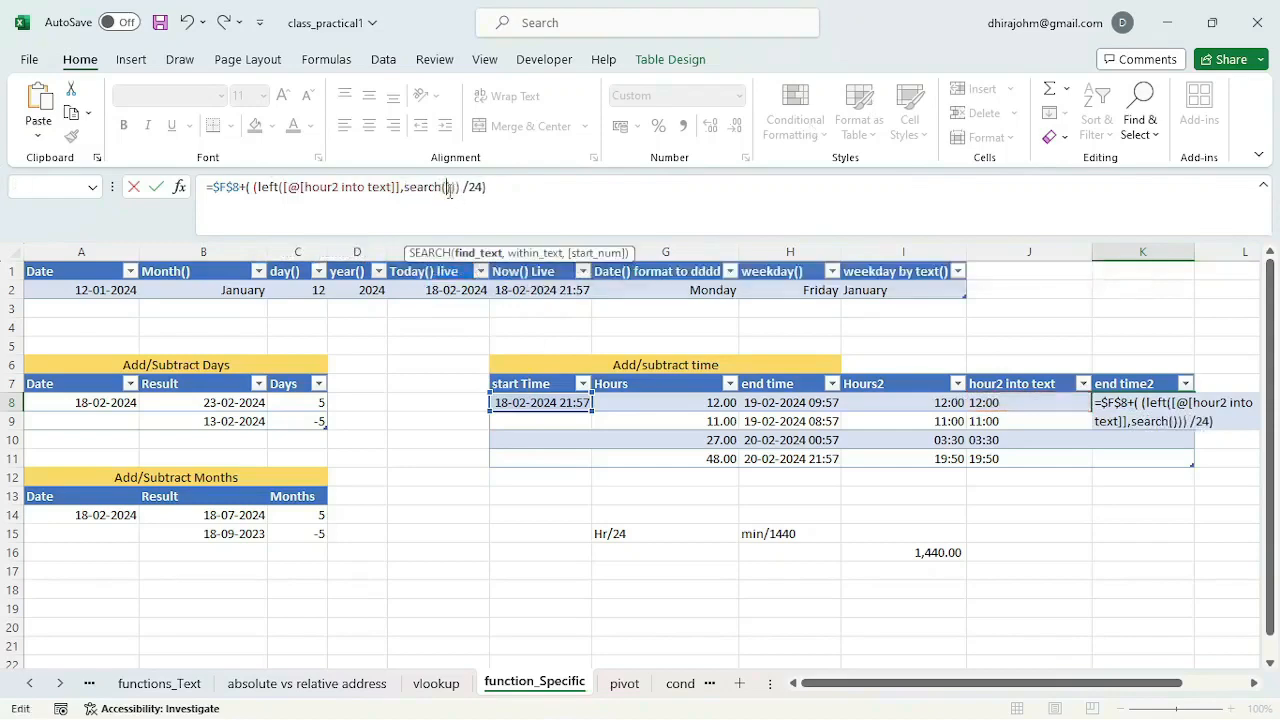
pyautogui.write('"')
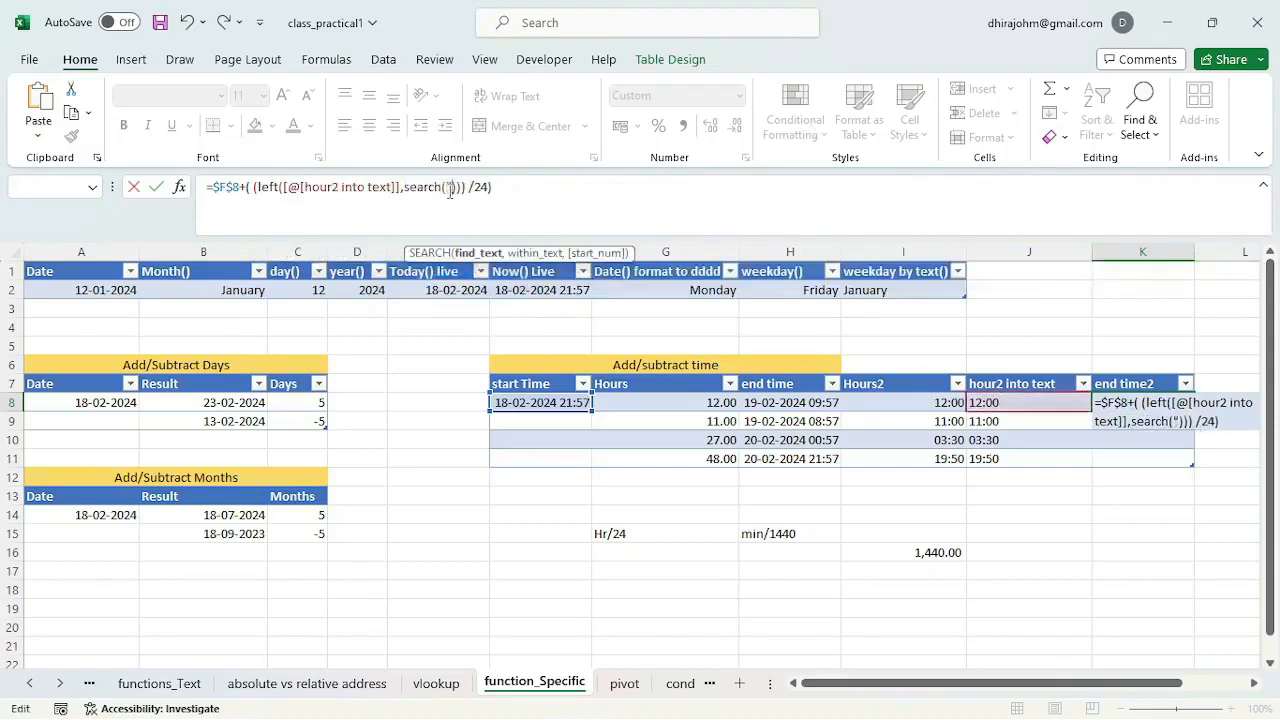
pyautogui.write(':",)))')
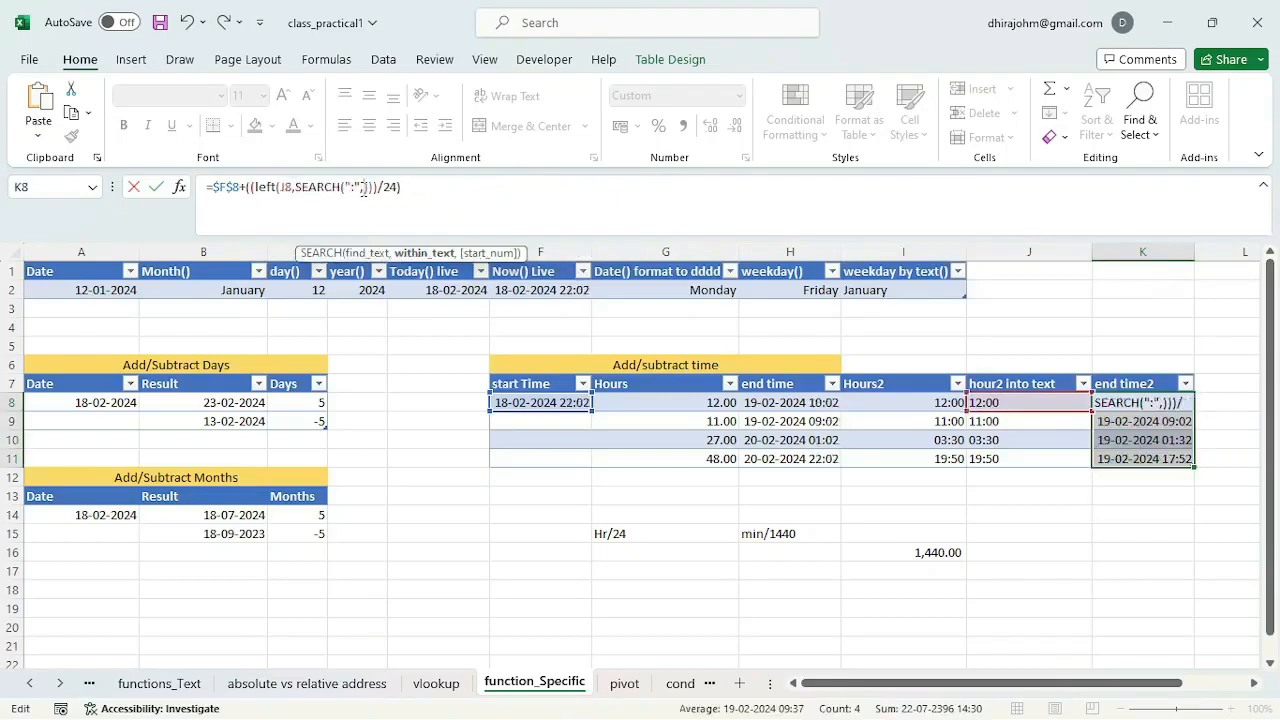
pyautogui.click(1013, 402)
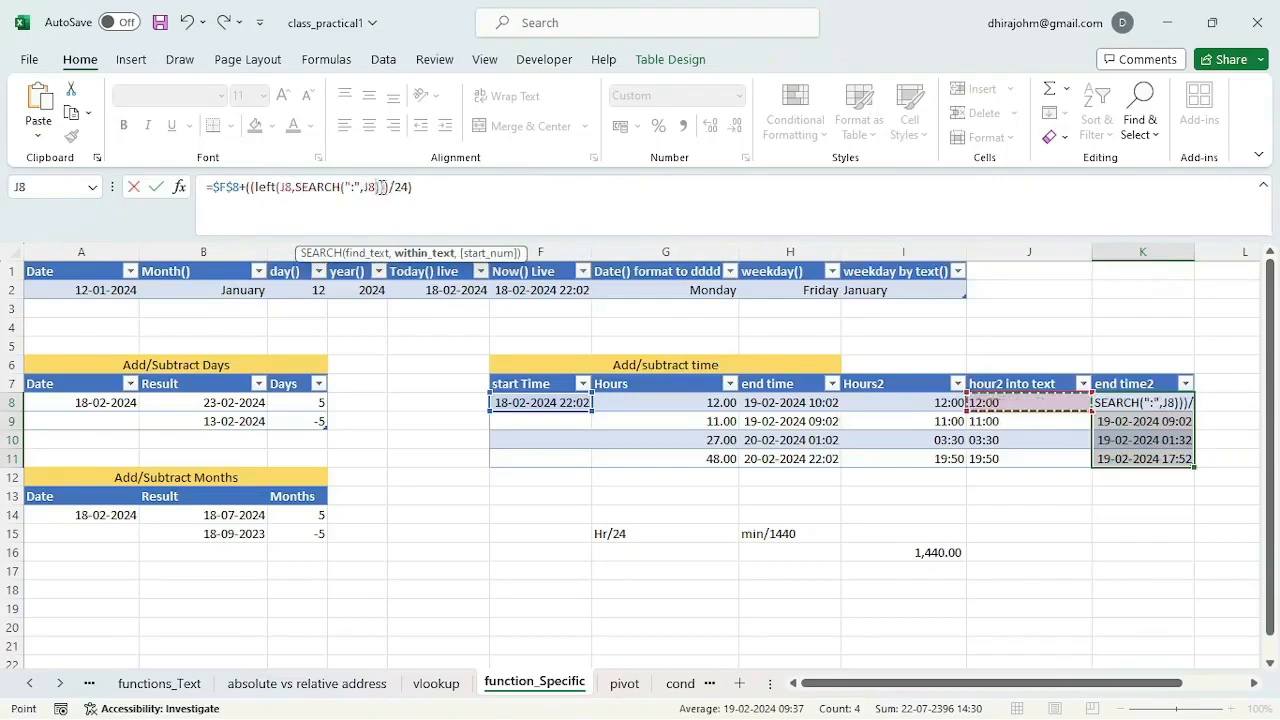
pyautogui.write(')-')
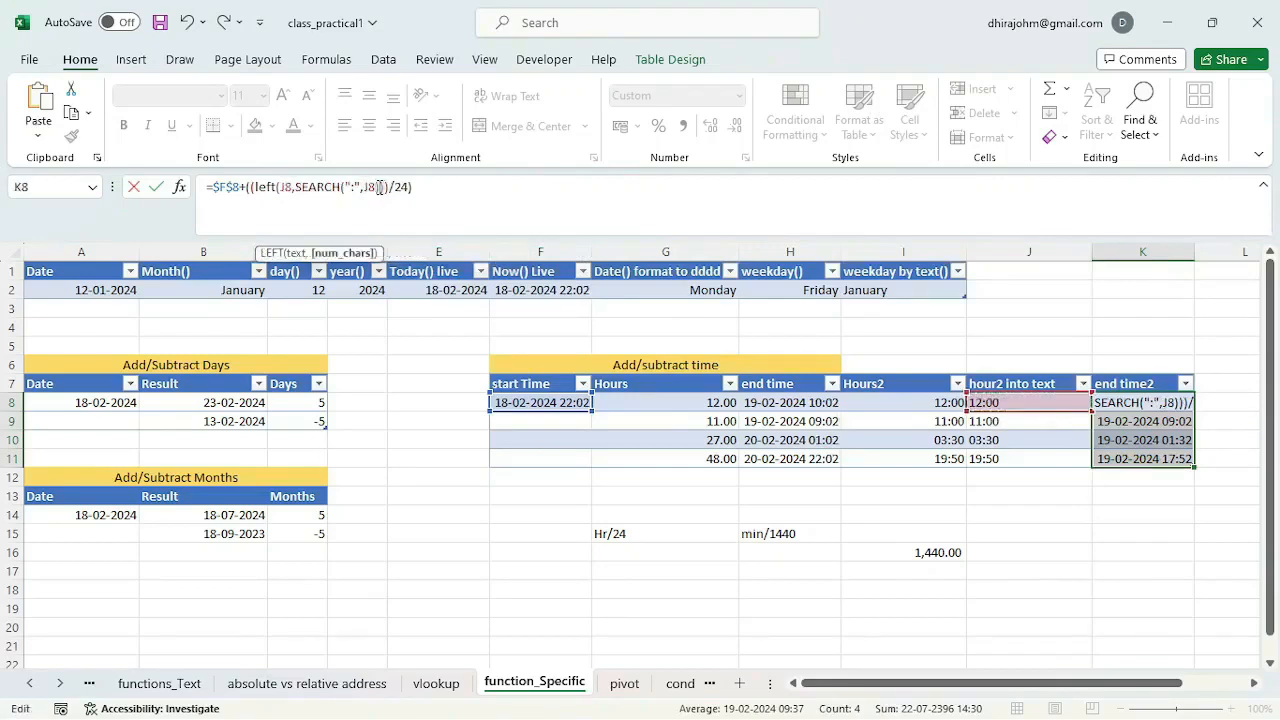
pyautogui.write('1)')
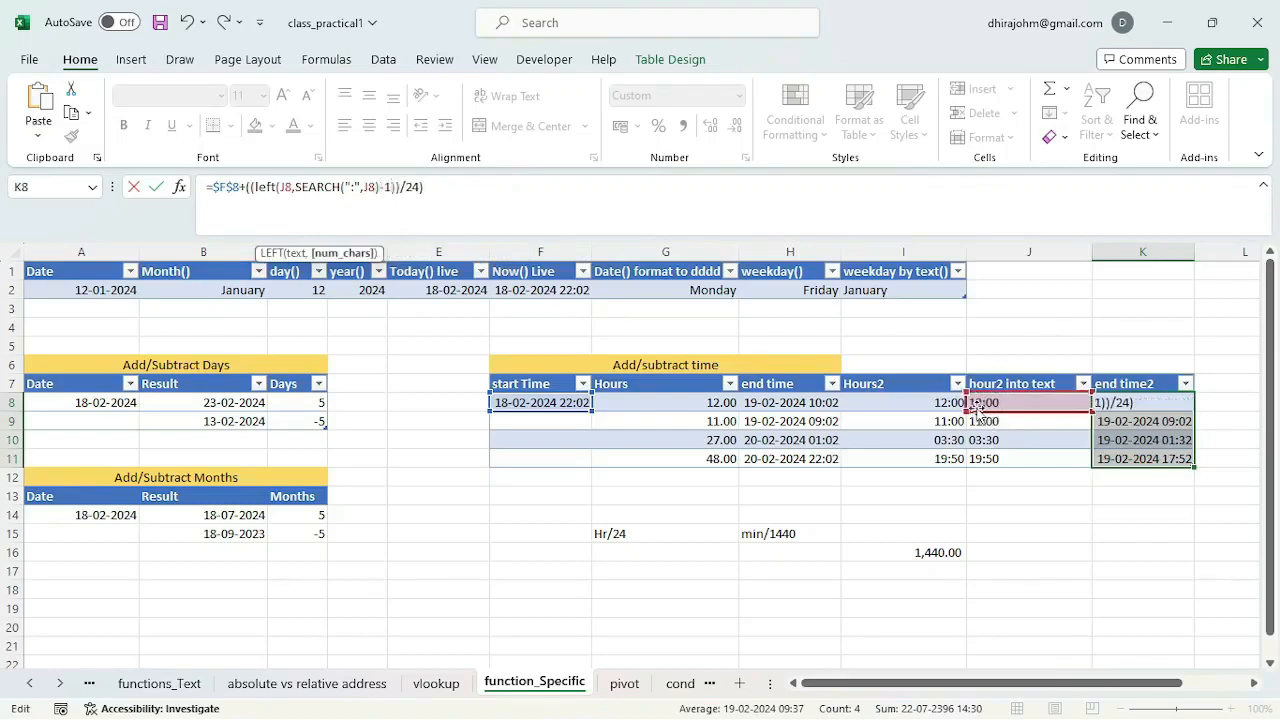
# - Append a minutes term to the K8 formula, adding RIGHT on J8 divided by 1440, ready for its character count
pyautogui.click(439, 192)
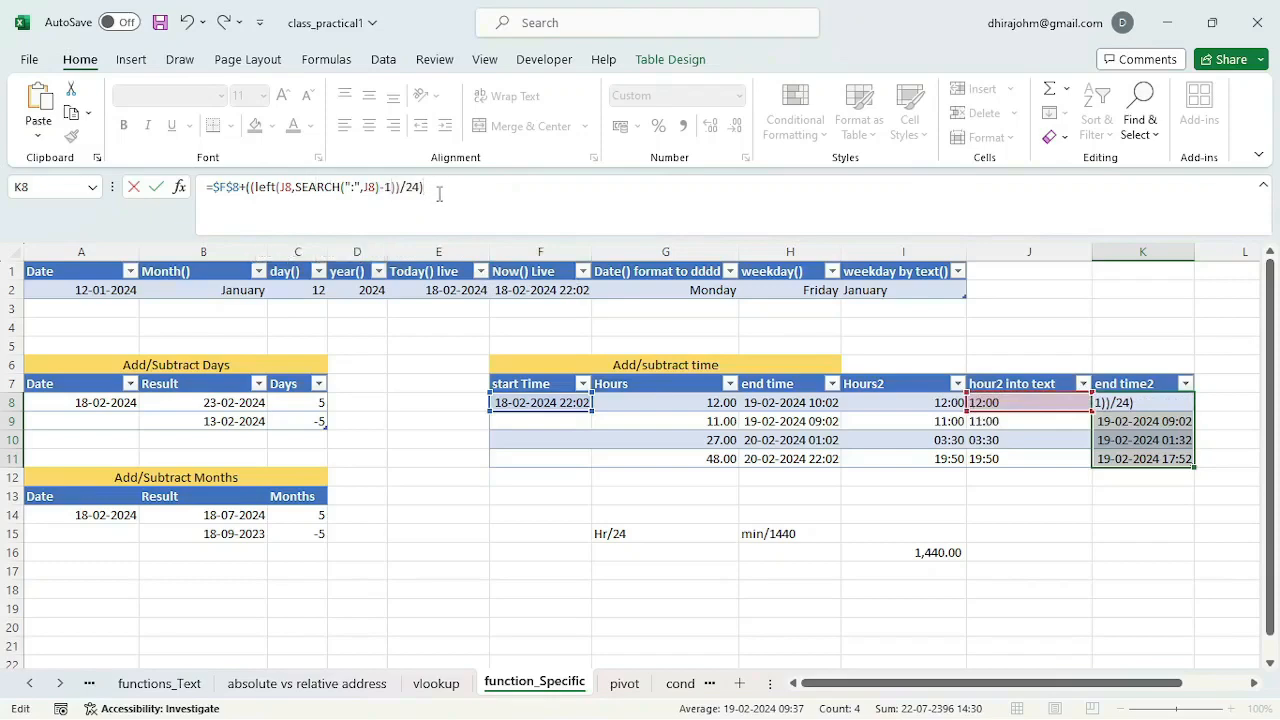
pyautogui.write('+')
pyautogui.write('(/14)')
pyautogui.write('(right)/1440)')
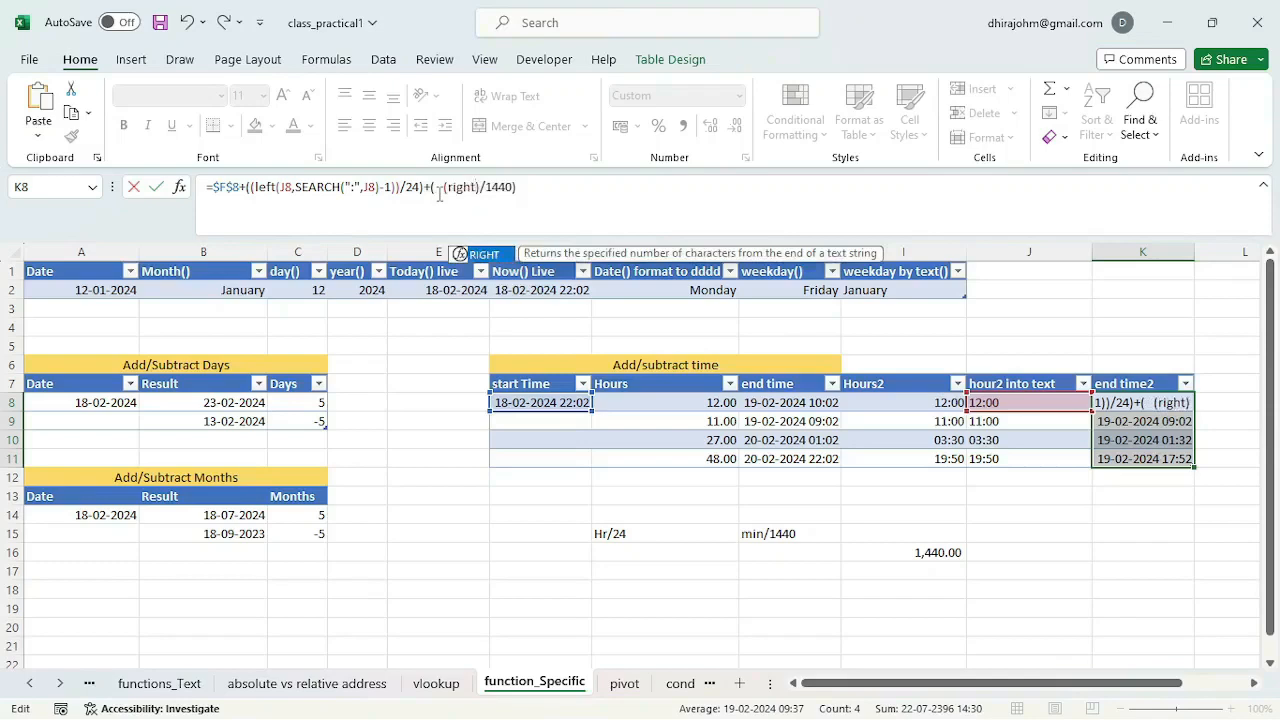
pyautogui.press('Tab')
pyautogui.write('J8,')
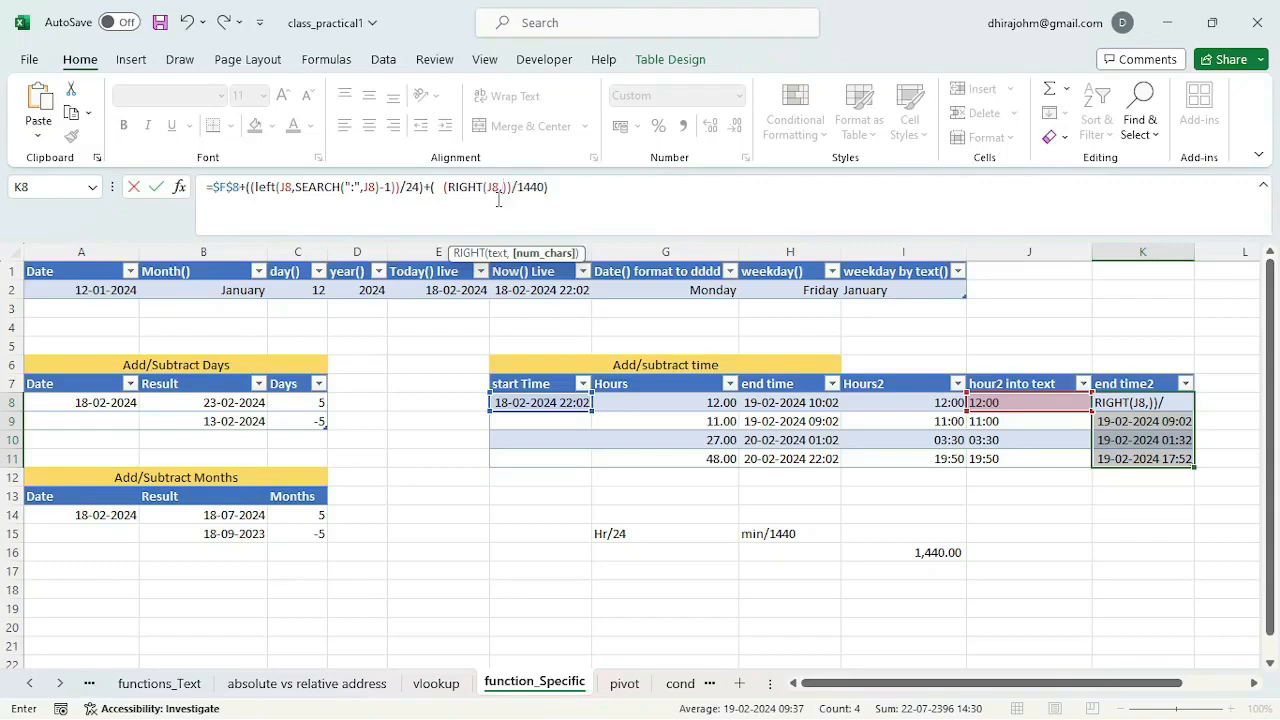
# - Begin the RIGHT function's character count in the K8 formula with LEN(J8)
pyautogui.write('len')
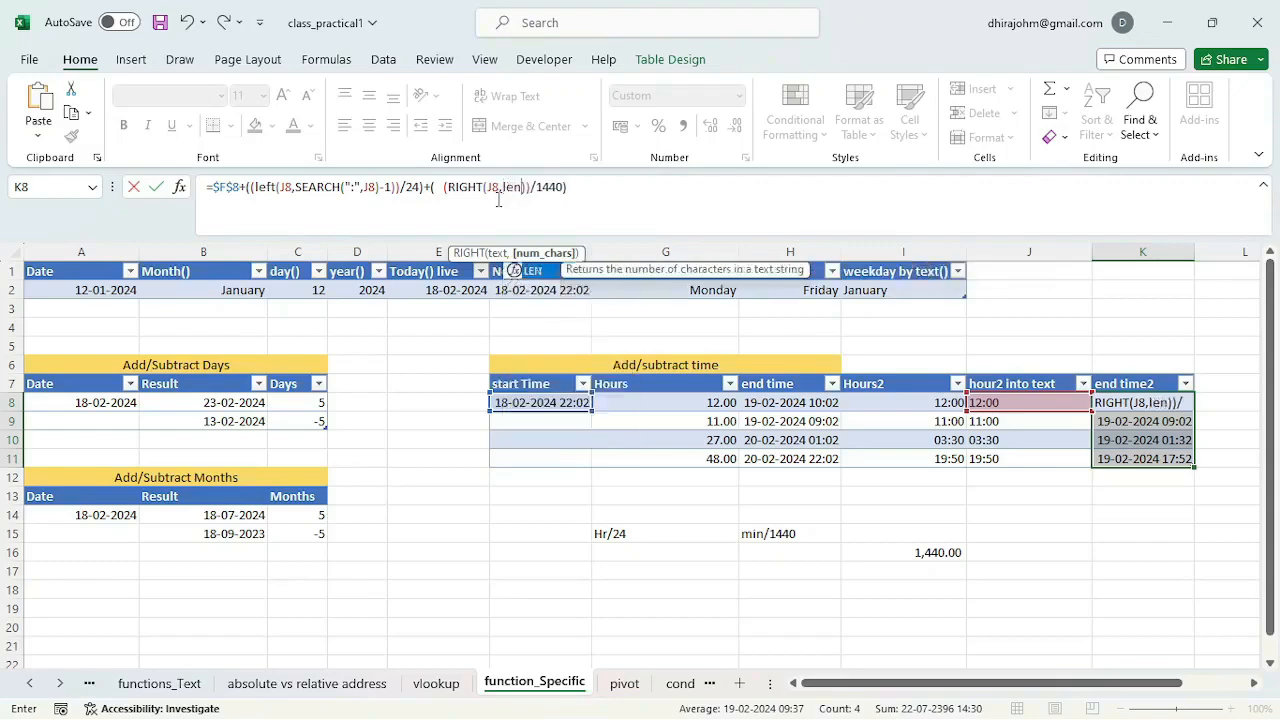
pyautogui.press('Tab')
pyautogui.write('))')
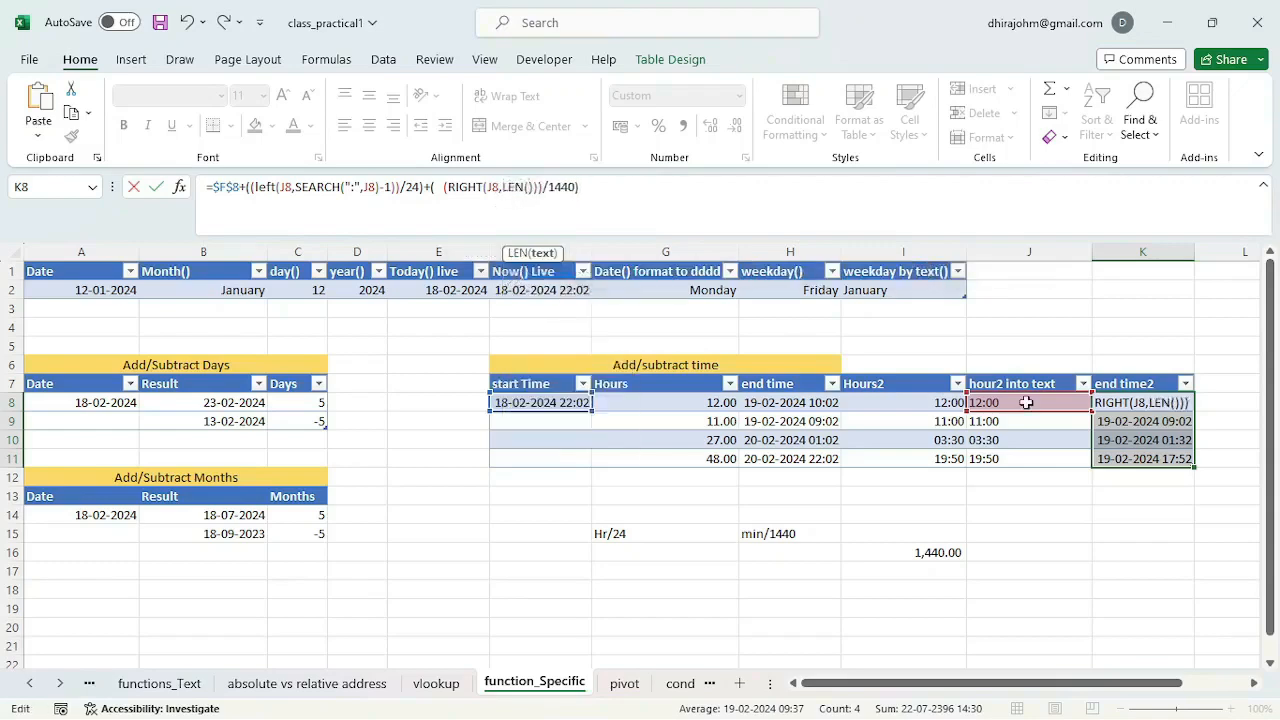
pyautogui.click(1026, 402)
# - Subtract SEARCH(":",J8) from LEN(J8), enter the K8 formula, and check the end time2 cells K8:K11
pyautogui.write('-sea')
pyautogui.press('Tab')
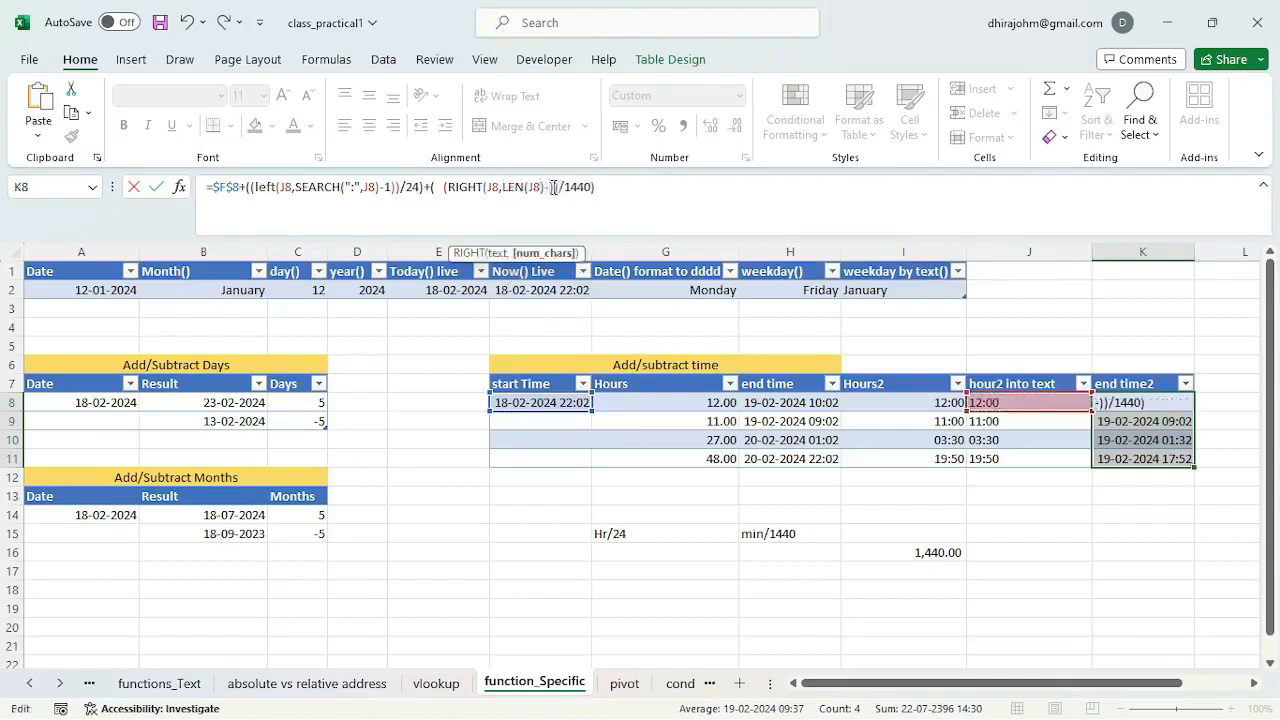
pyautogui.write('":")')
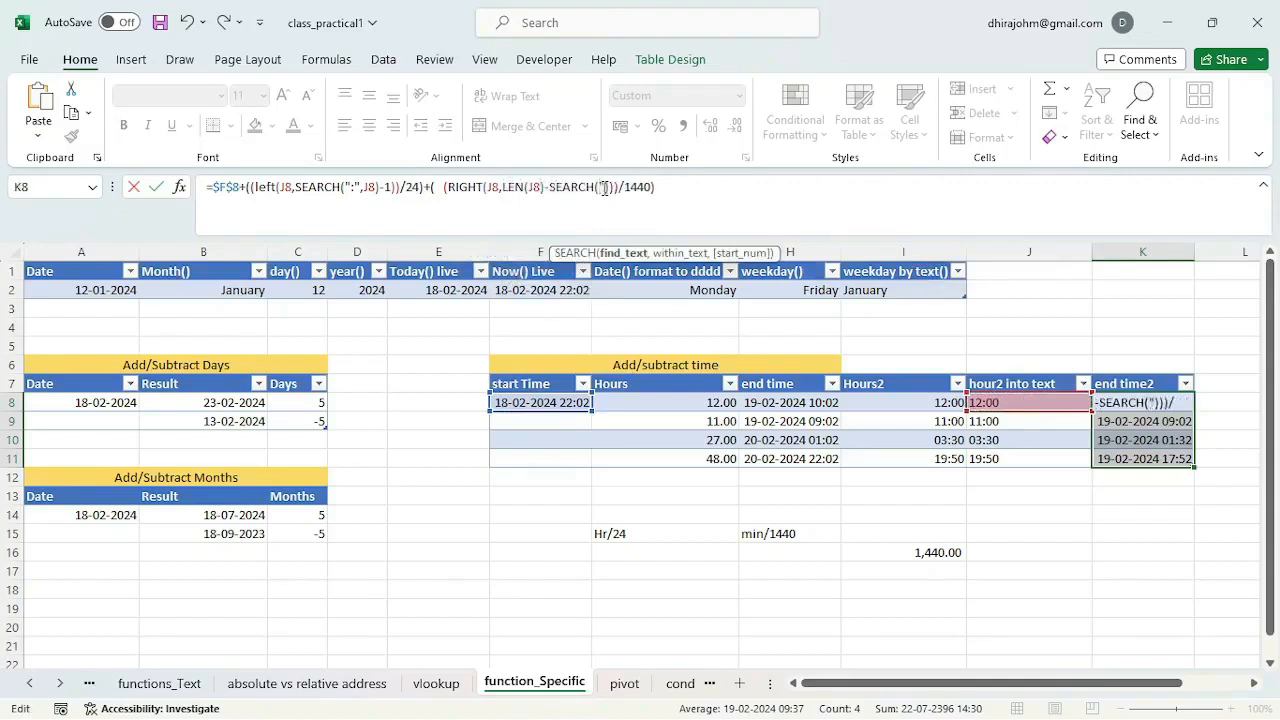
pyautogui.write(',')
pyautogui.click(1026, 402)
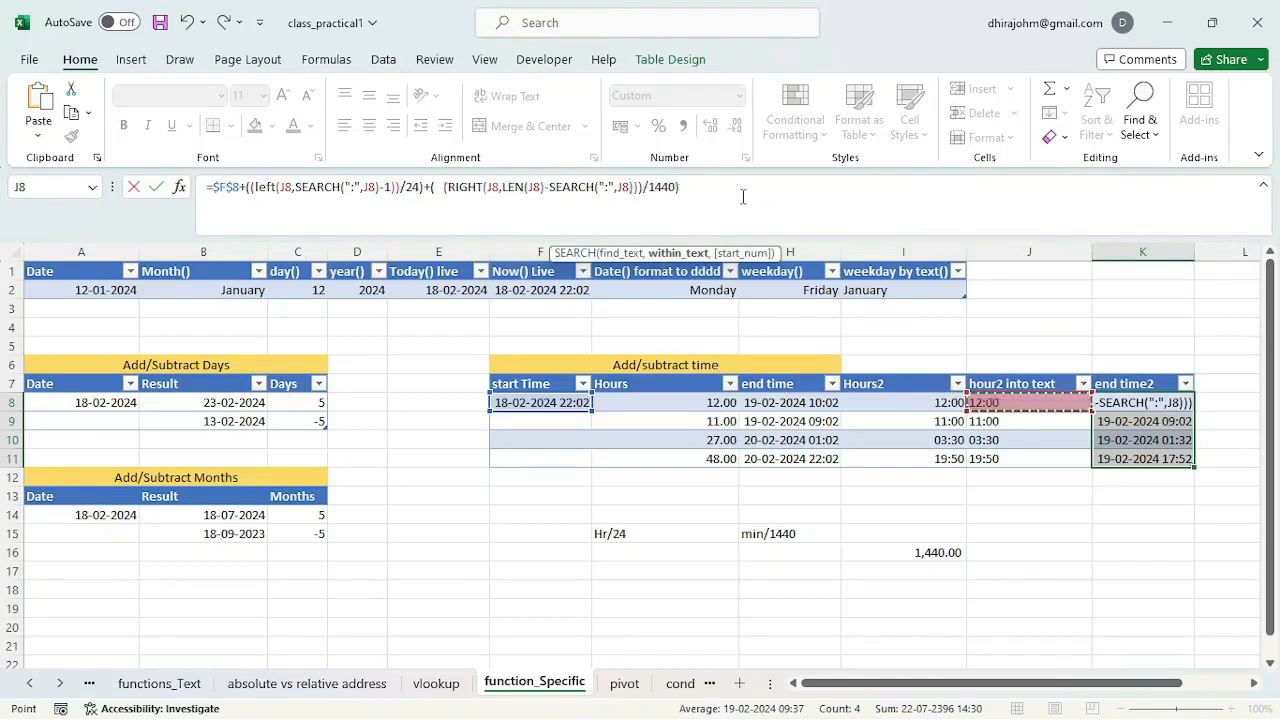
pyautogui.press('Return')
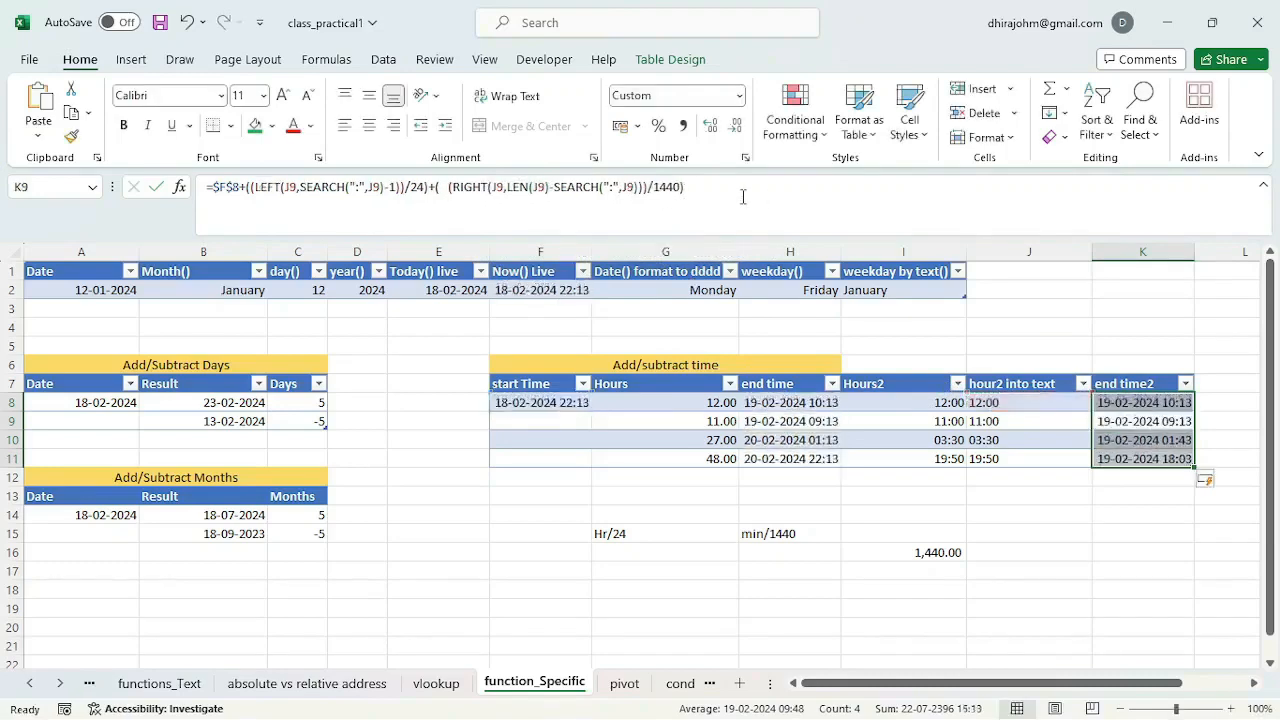
pyautogui.click(1176, 405)
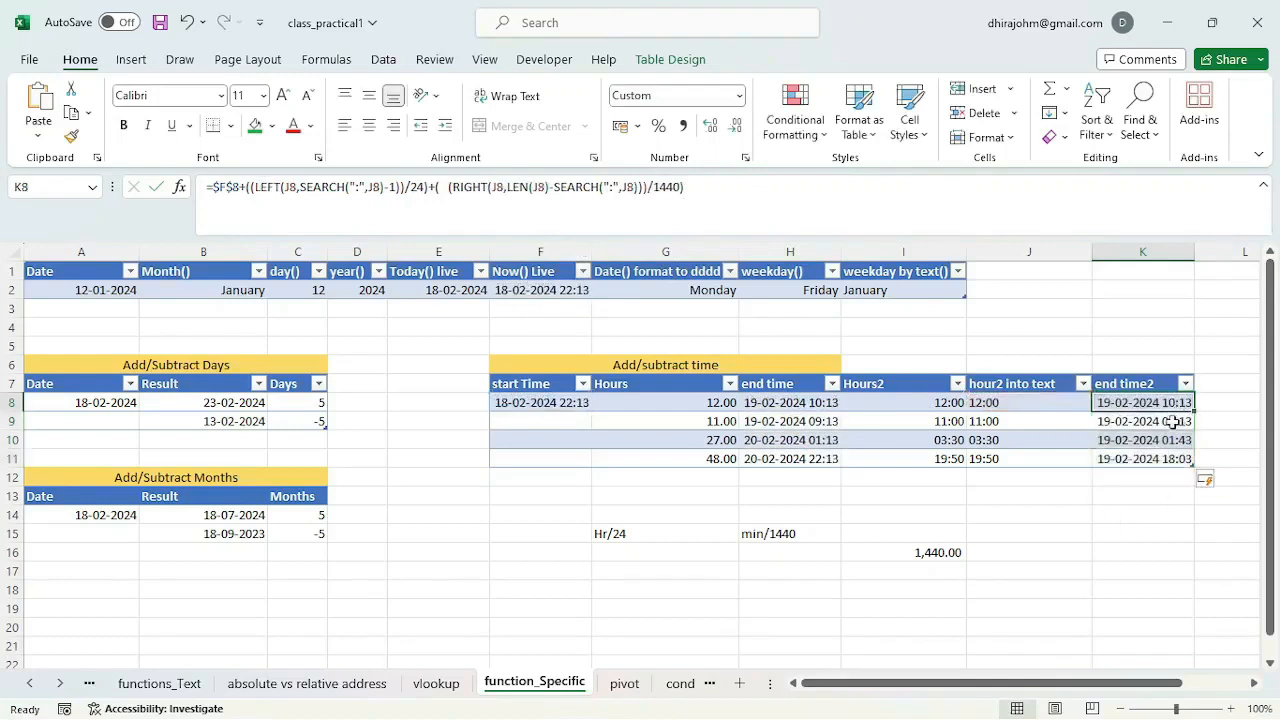
pyautogui.click(1172, 423)
pyautogui.click(1166, 438)
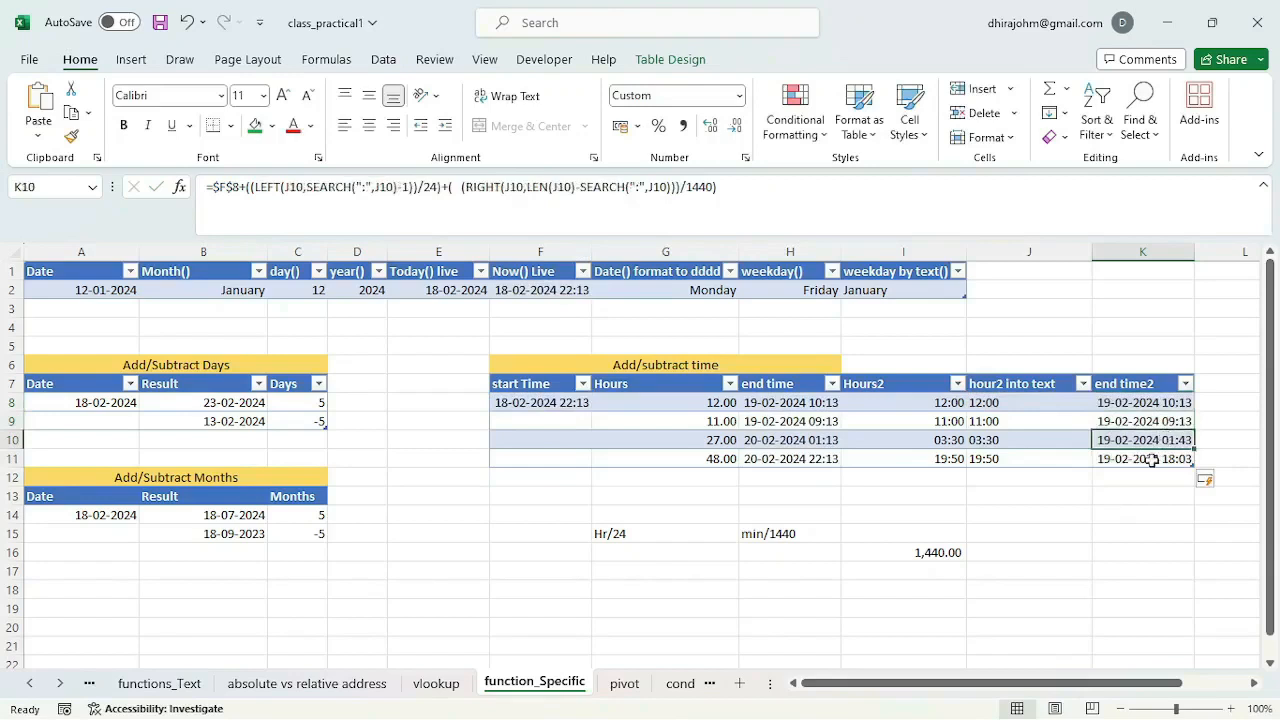
pyautogui.click(1152, 459)
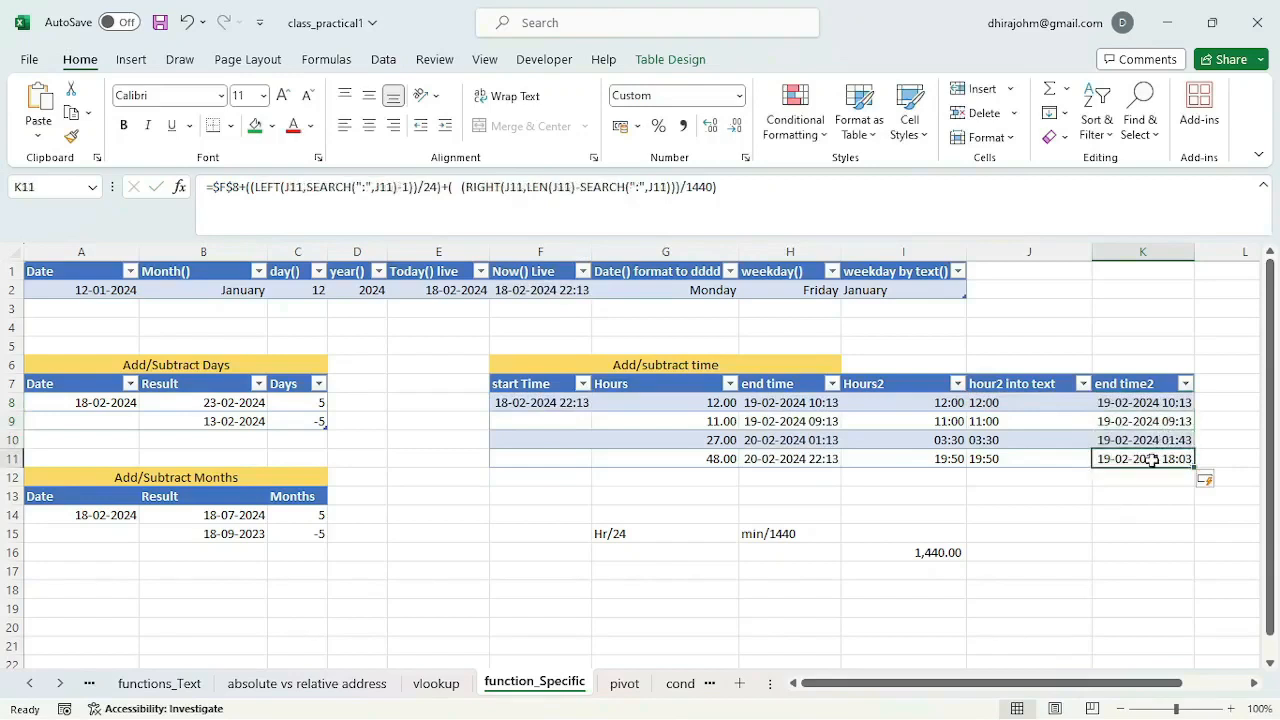
# - Total the Hours2 column in I12 with =SUM([Hours2])
pyautogui.click(872, 479)
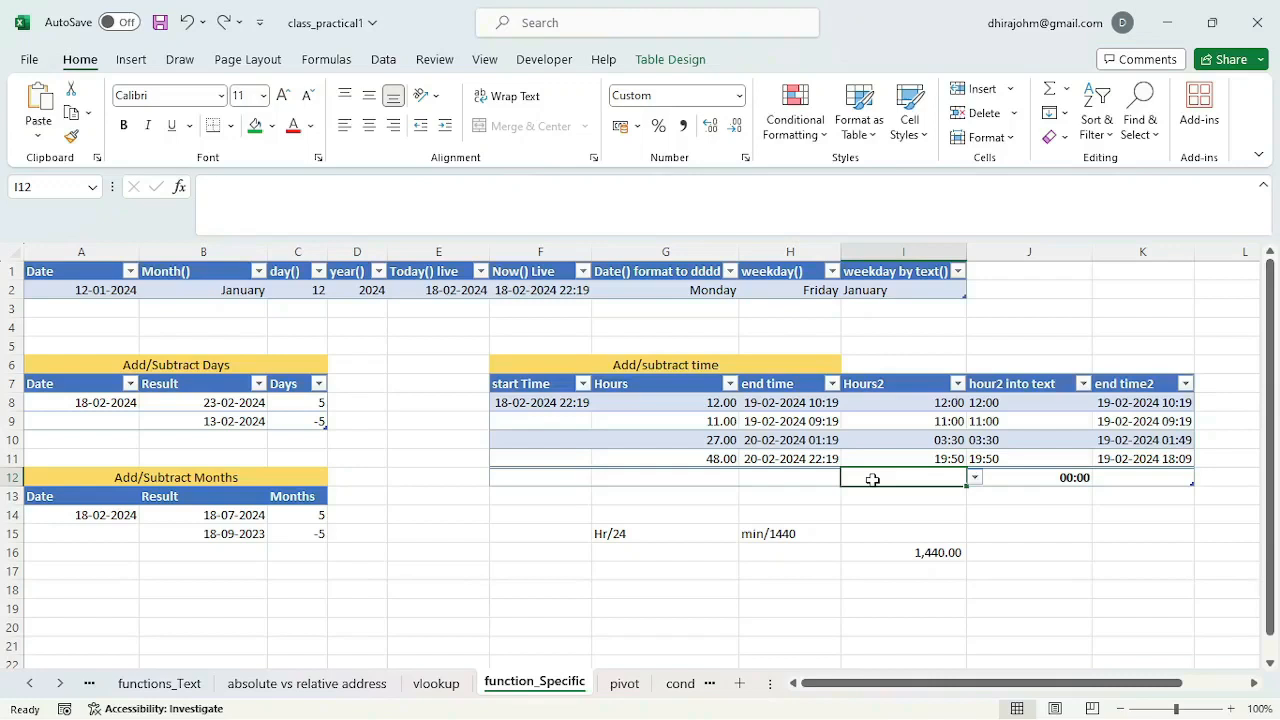
pyautogui.write('=sum')
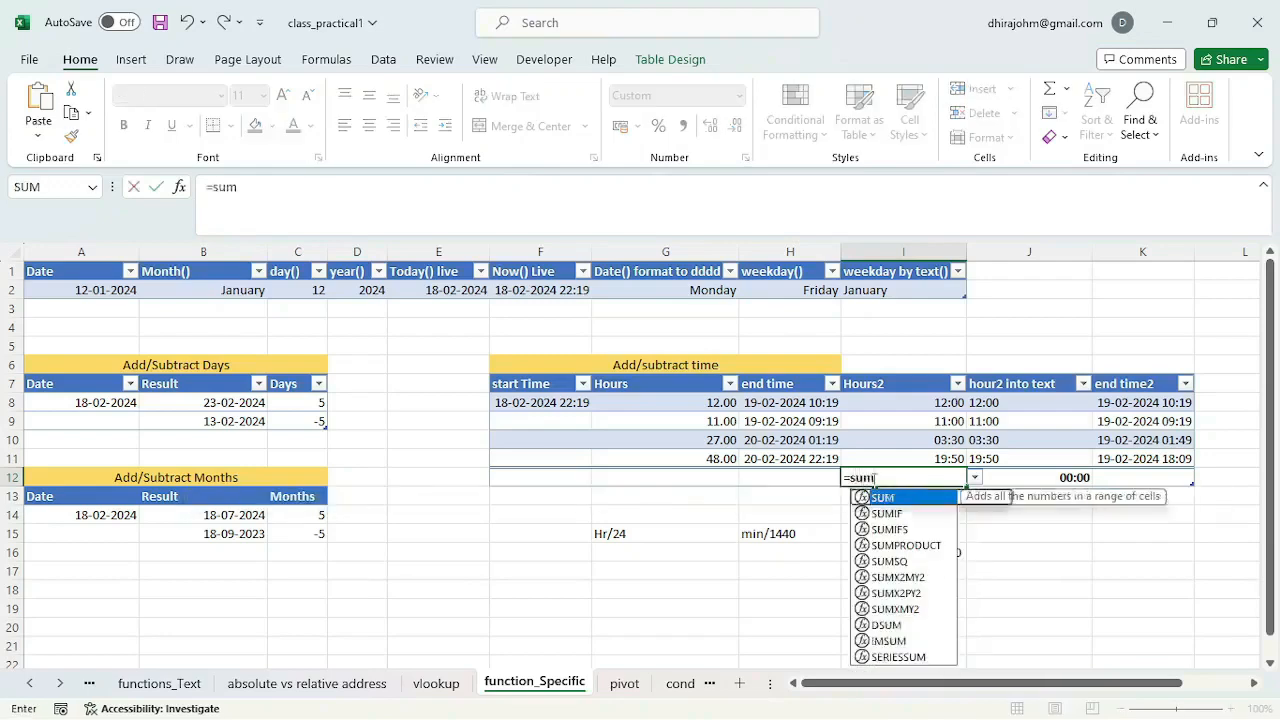
pyautogui.press('Tab')
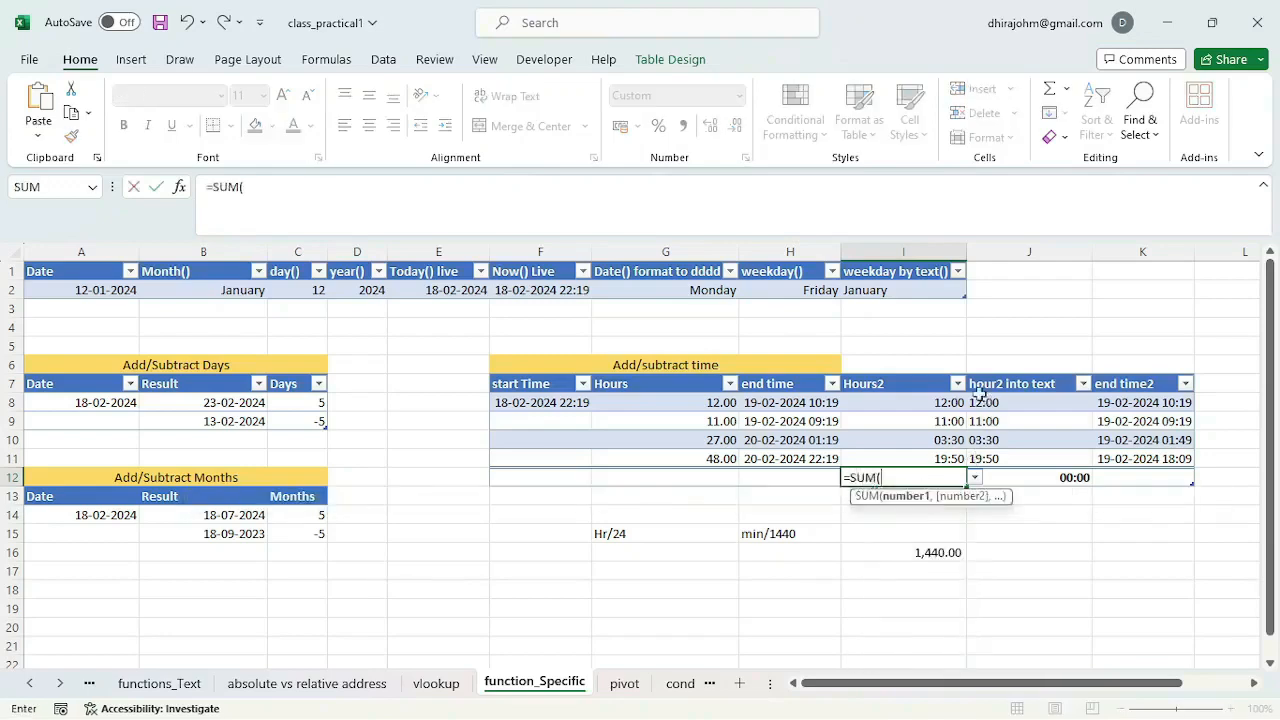
pyautogui.moveTo(950, 402); pyautogui.dragTo(945, 458)
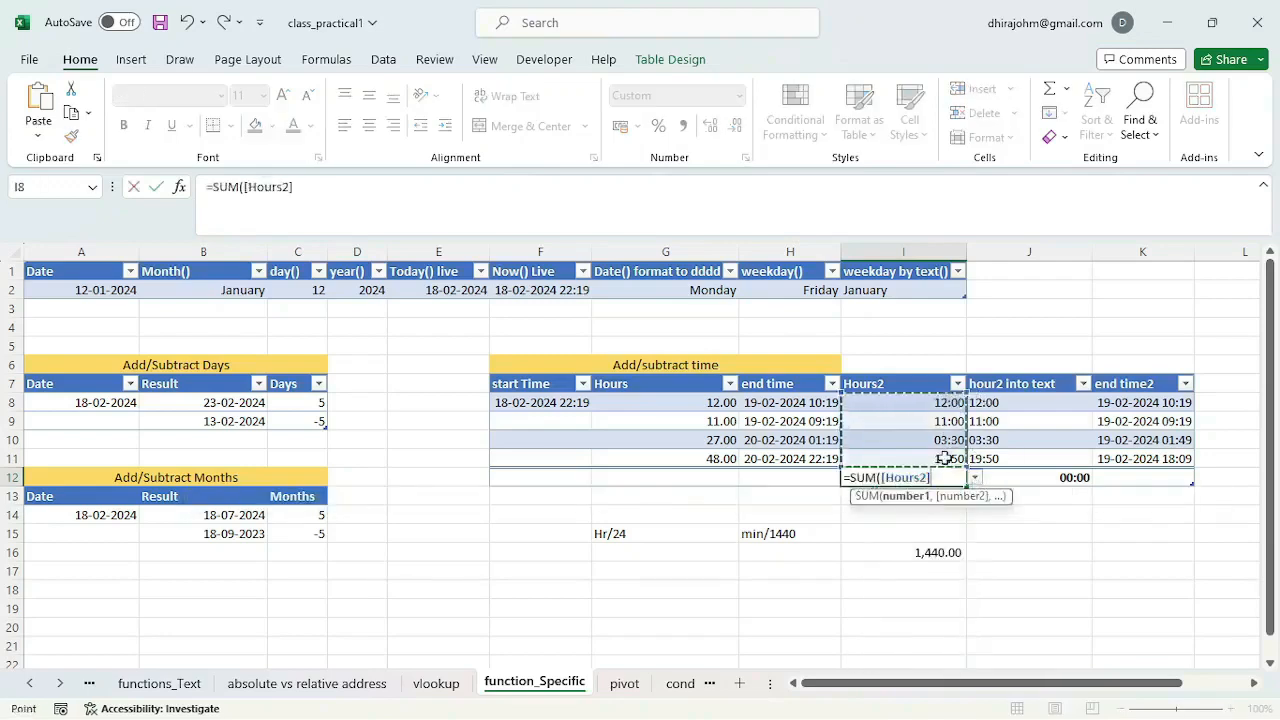
pyautogui.write(')')
pyautogui.press('Return')
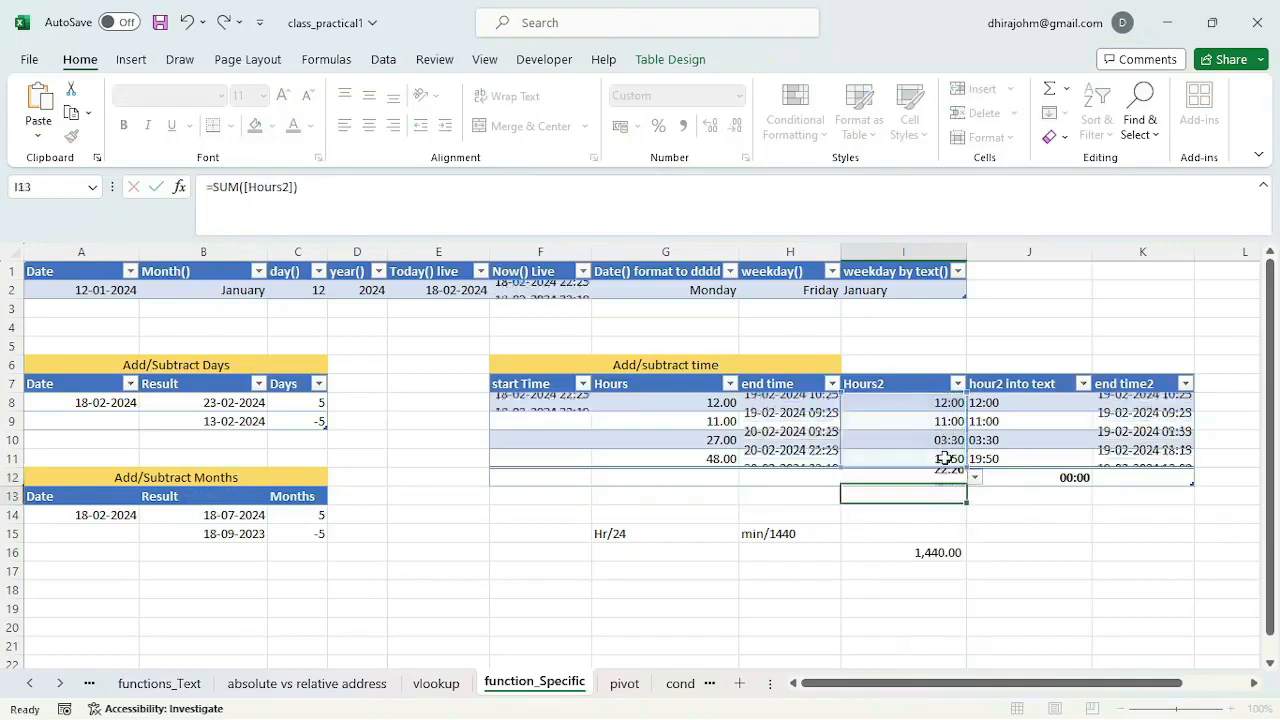
# - Apply the custom number format [hh]:mm to the Hours2 total in I12 so hours can exceed 24
pyautogui.click(940, 477)
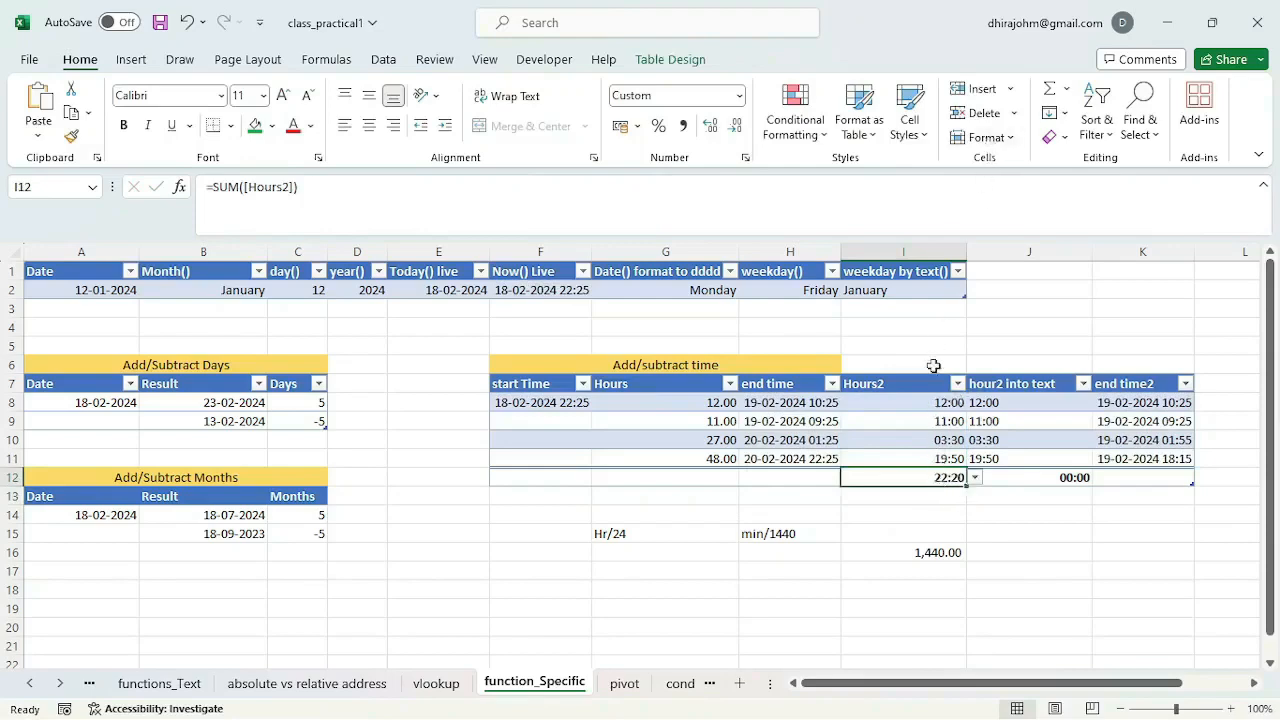
pyautogui.click(988, 138)
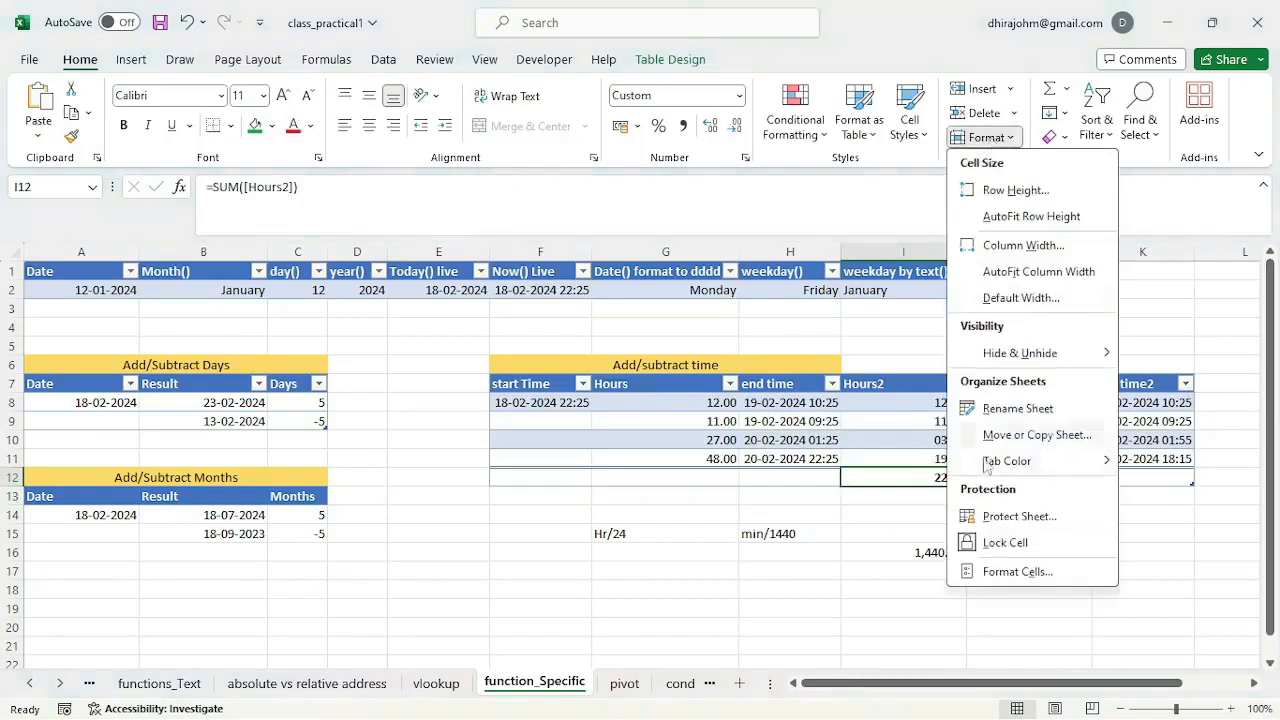
pyautogui.click(1005, 572)
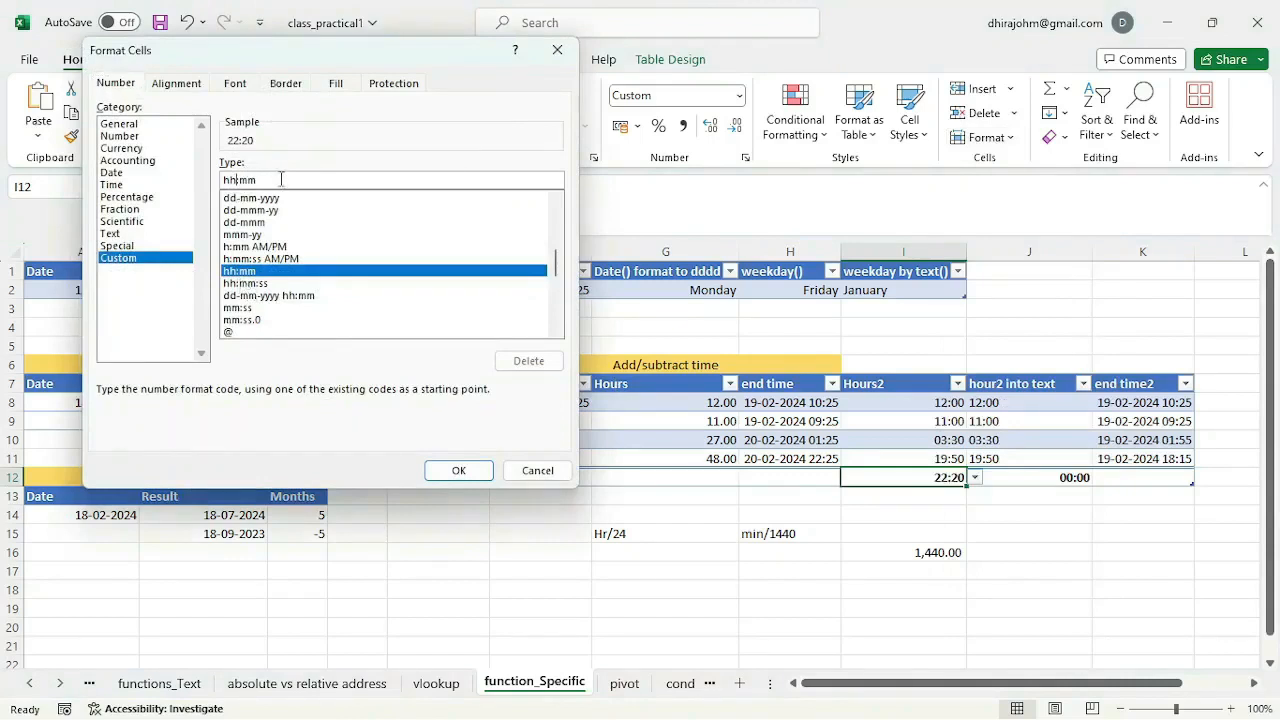
pyautogui.write(']')
pyautogui.press('Left')
pyautogui.press('Left')
pyautogui.press('Left')
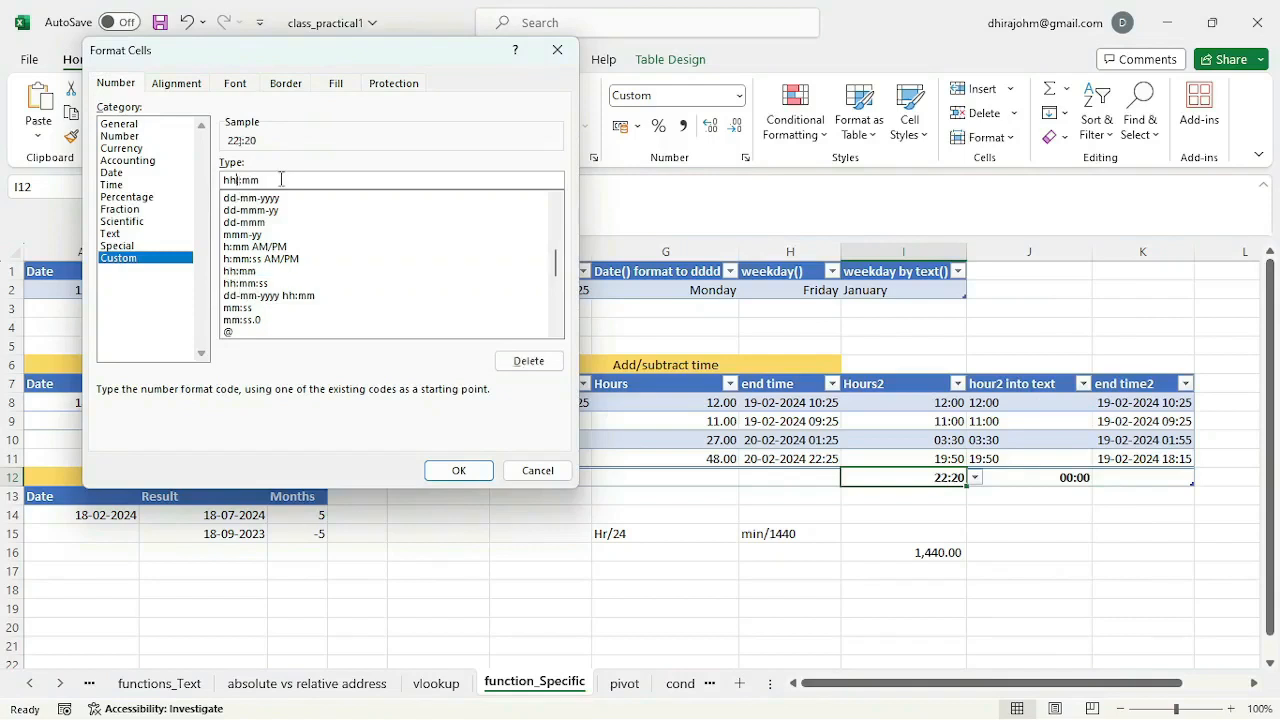
pyautogui.write('[hh')
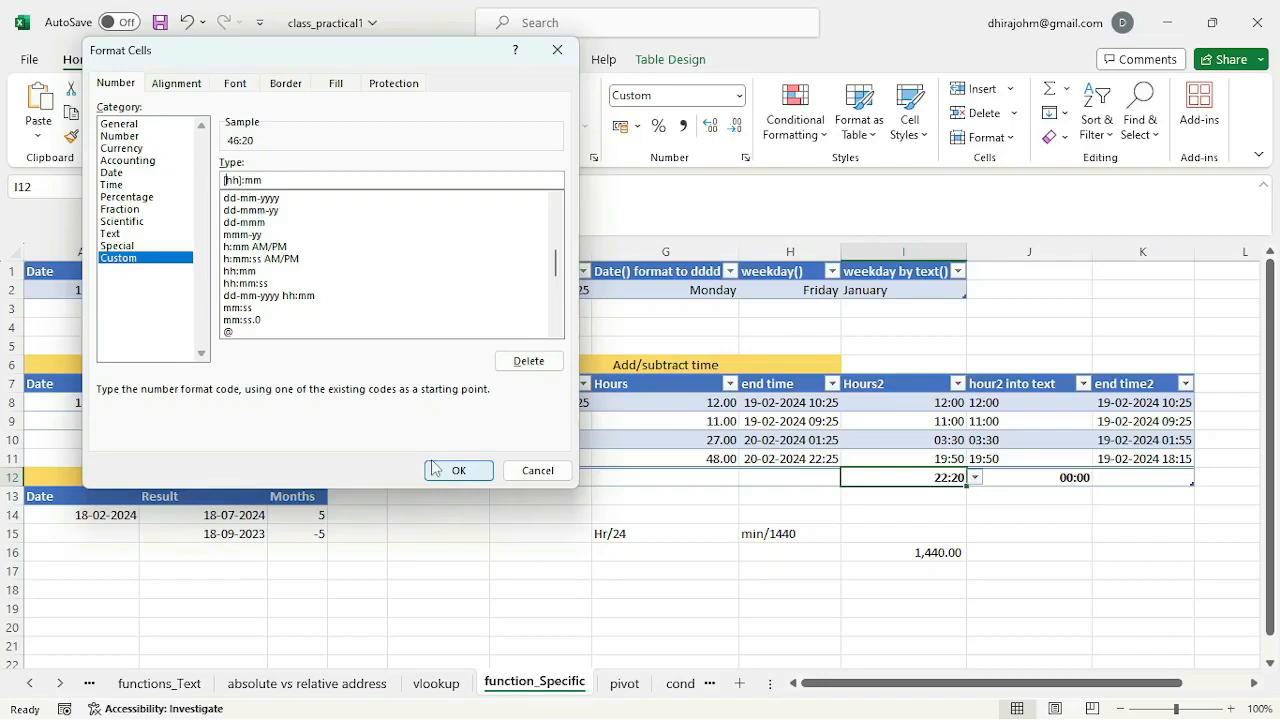
pyautogui.click(440, 470)
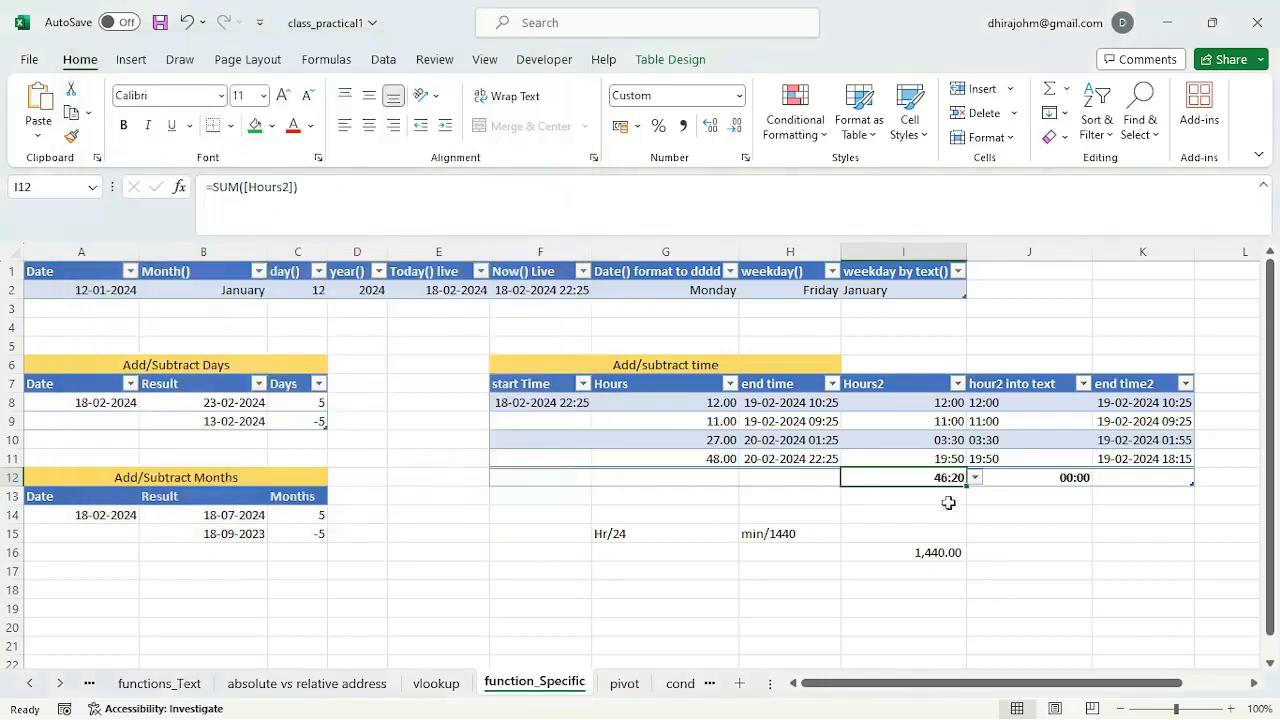